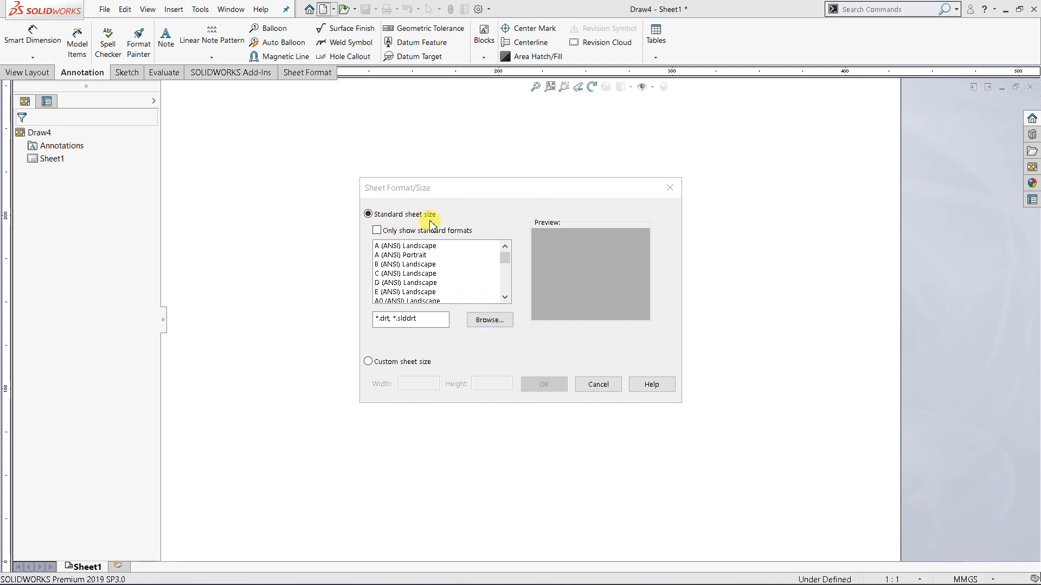
Step: Compare the custom sheet size option with the standard one, ending with Standard sheet size chosen
left_click(368, 362)
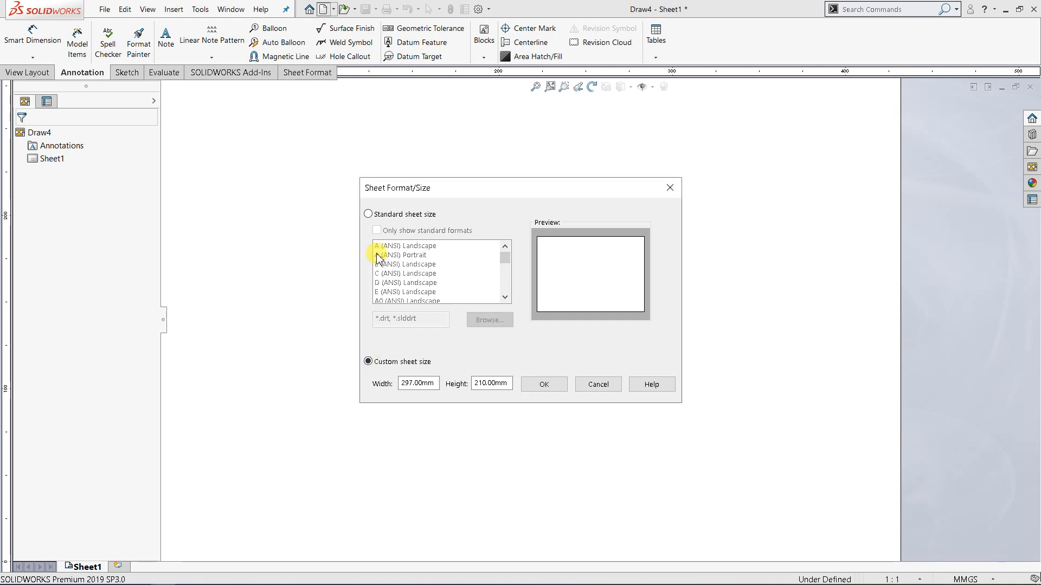
left_click(369, 214)
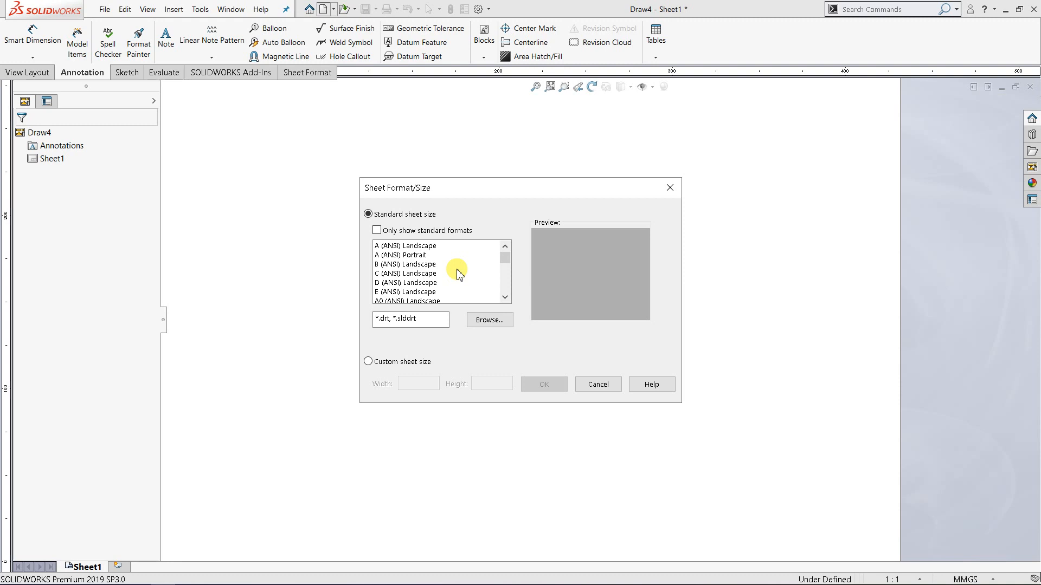
left_click(369, 362)
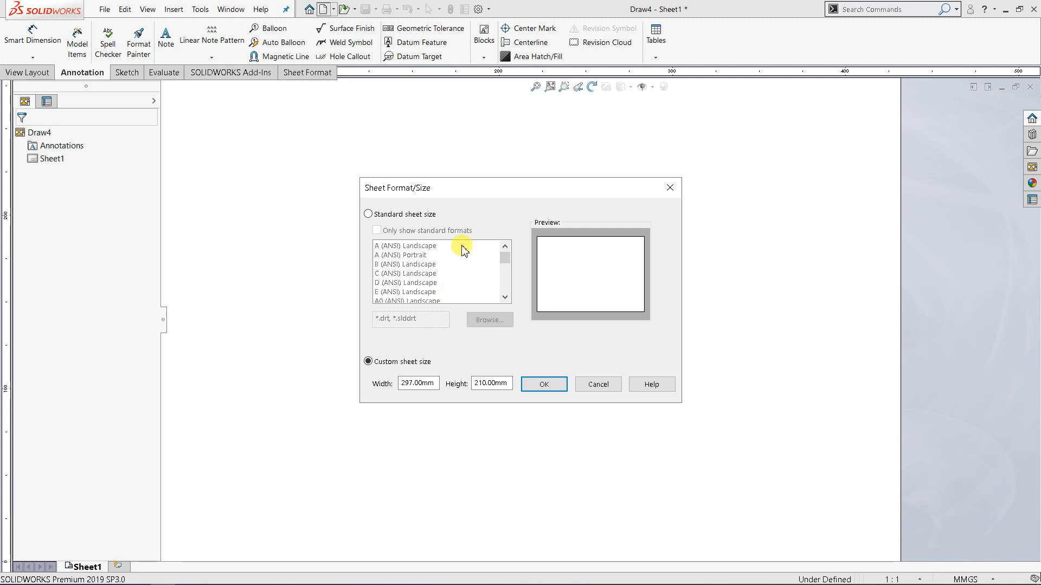
left_click(368, 214)
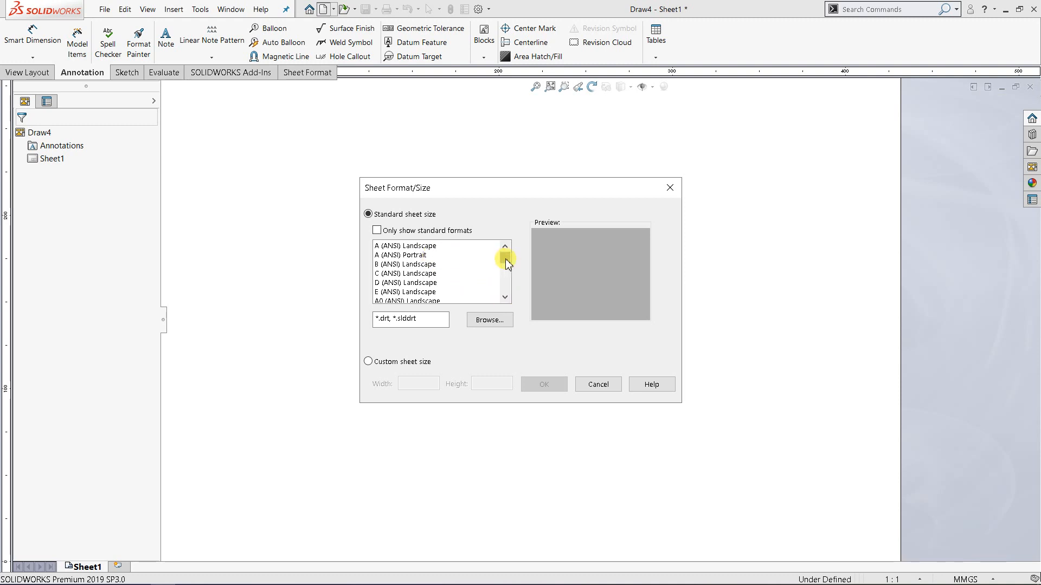
Step: Look through the list of standard sheet sizes, covering the ANSI, ISO, DIN, JIS, BSI, GB and GOST formats
left_click_drag(505, 260, 505, 264)
scroll(421, 272, "down", 1)
scroll(396, 263, "up", 1)
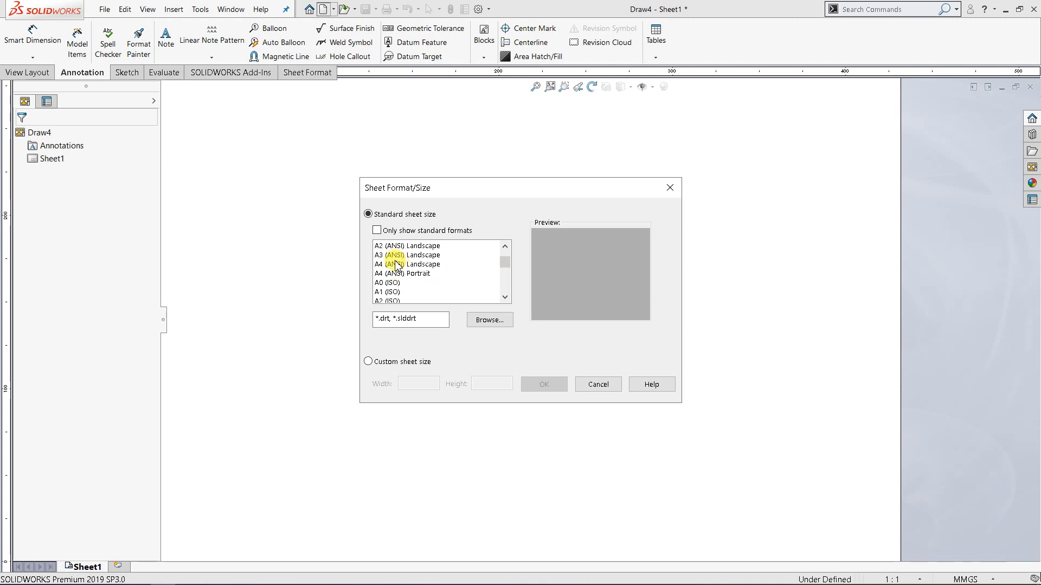
scroll(396, 264, "down", 3)
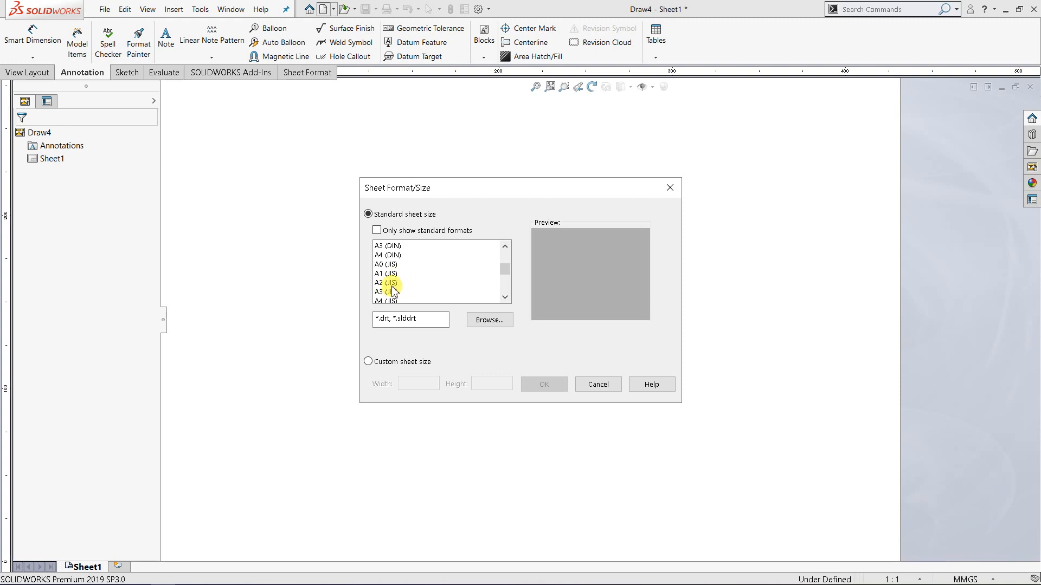
scroll(401, 286, "down", 4)
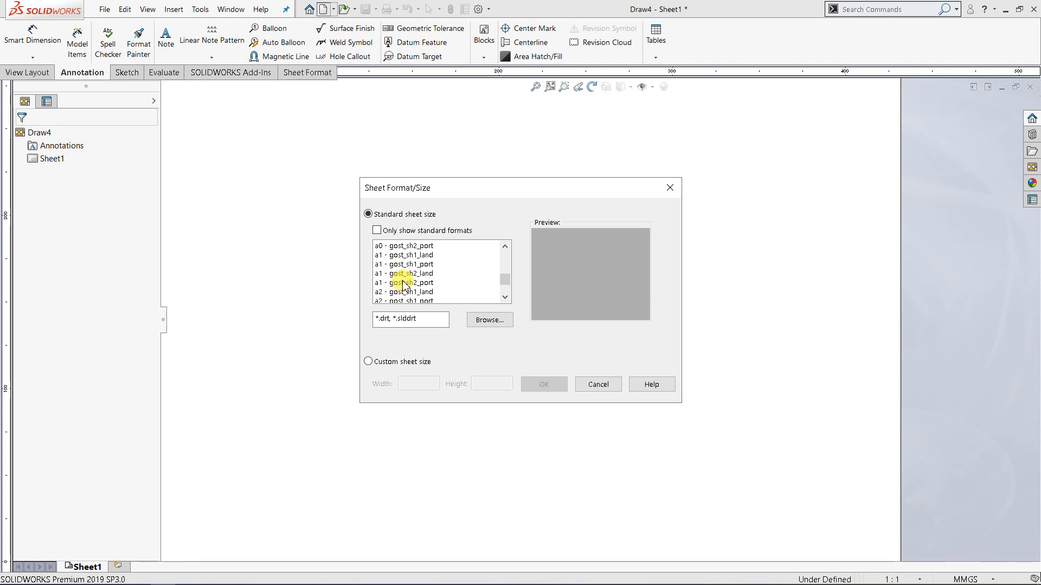
scroll(402, 284, "up", 3)
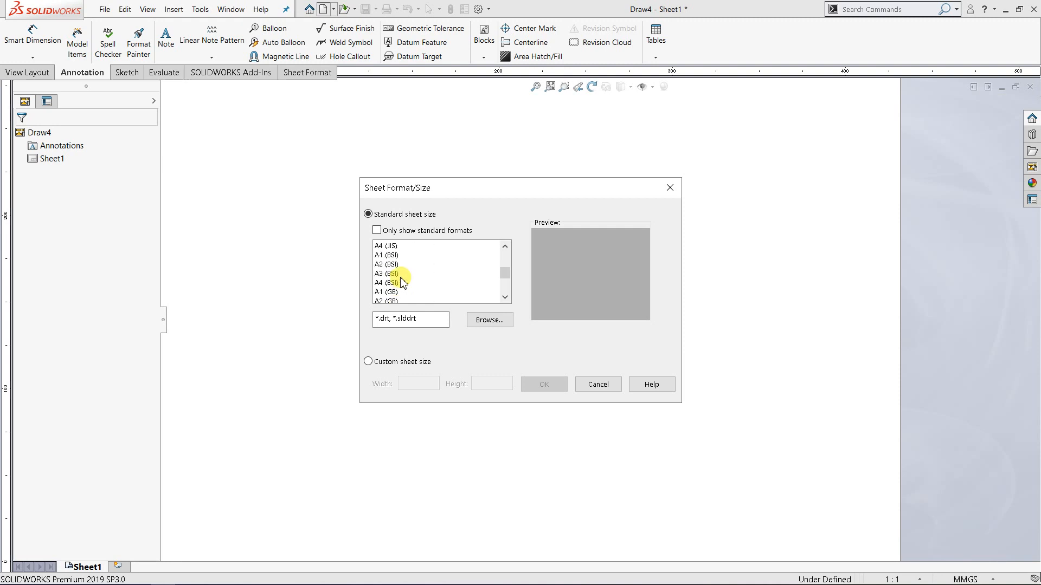
scroll(410, 272, "up", 5)
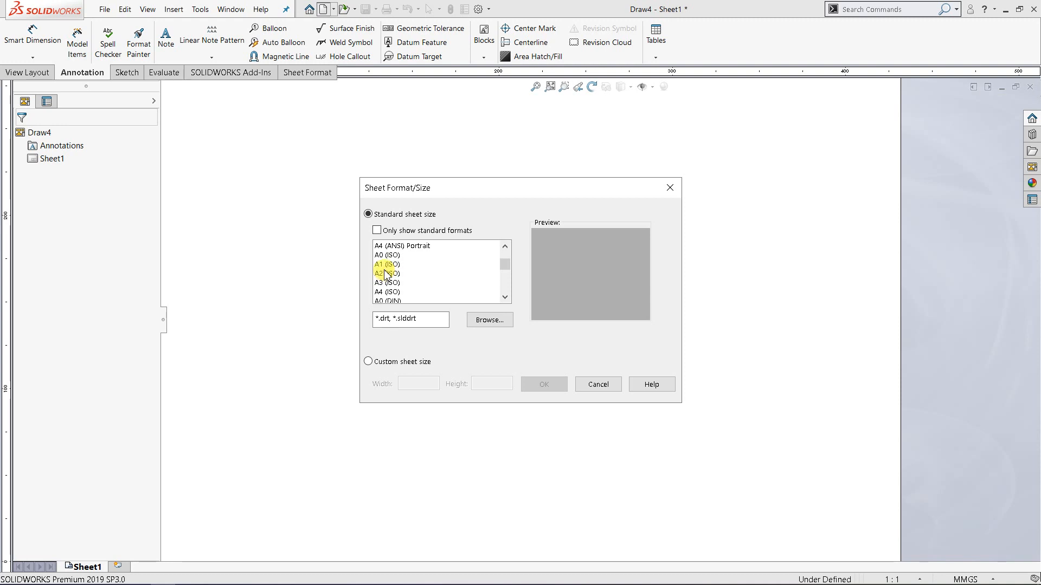
scroll(406, 275, "up", 3)
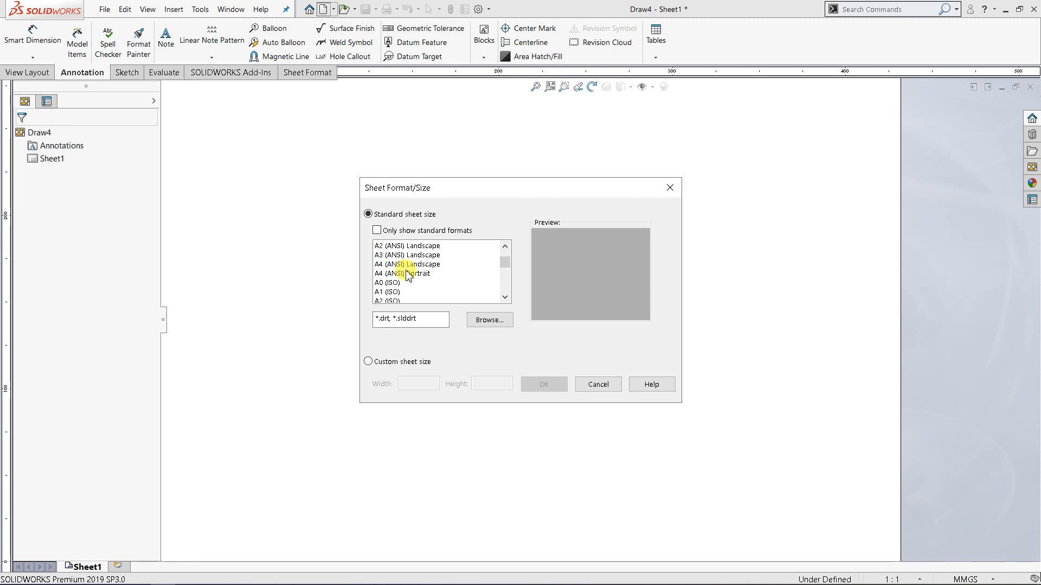
scroll(417, 275, "down", 5)
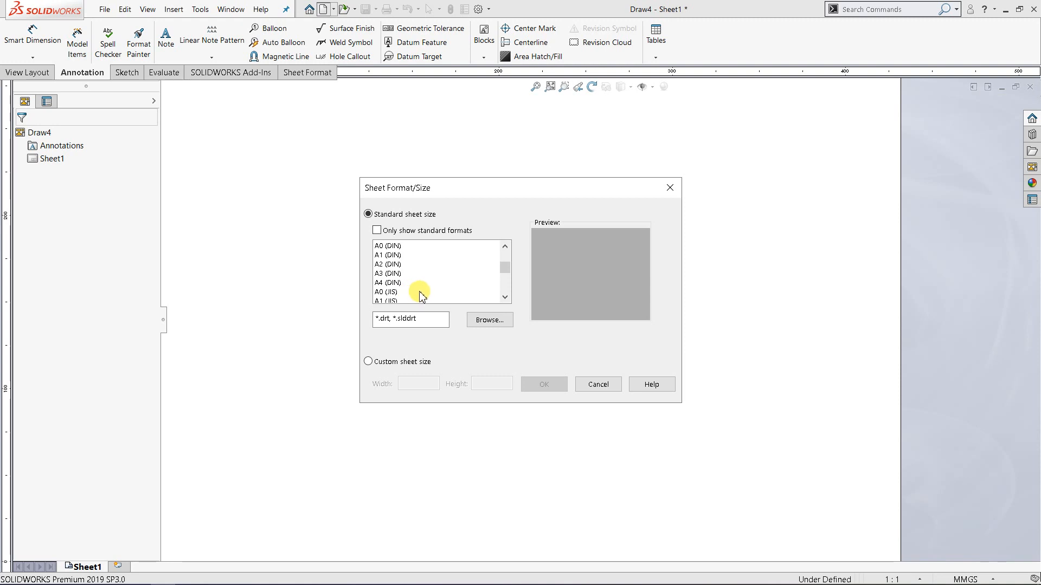
Step: Browse the sheetformat folder and load a4 - landscape.slddrt as the sheet format
left_click(489, 320)
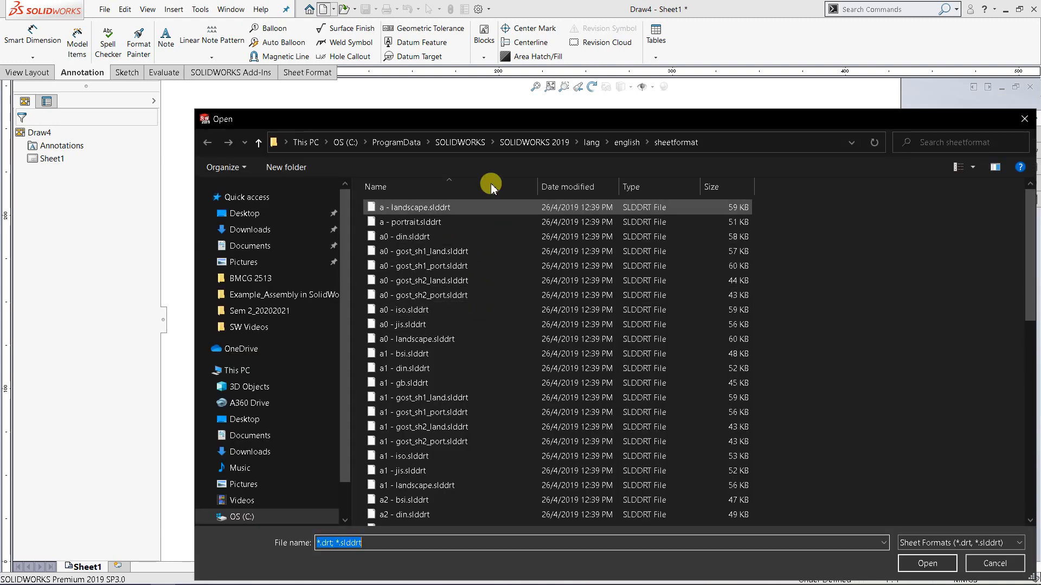
left_click_drag(507, 123, 421, 66)
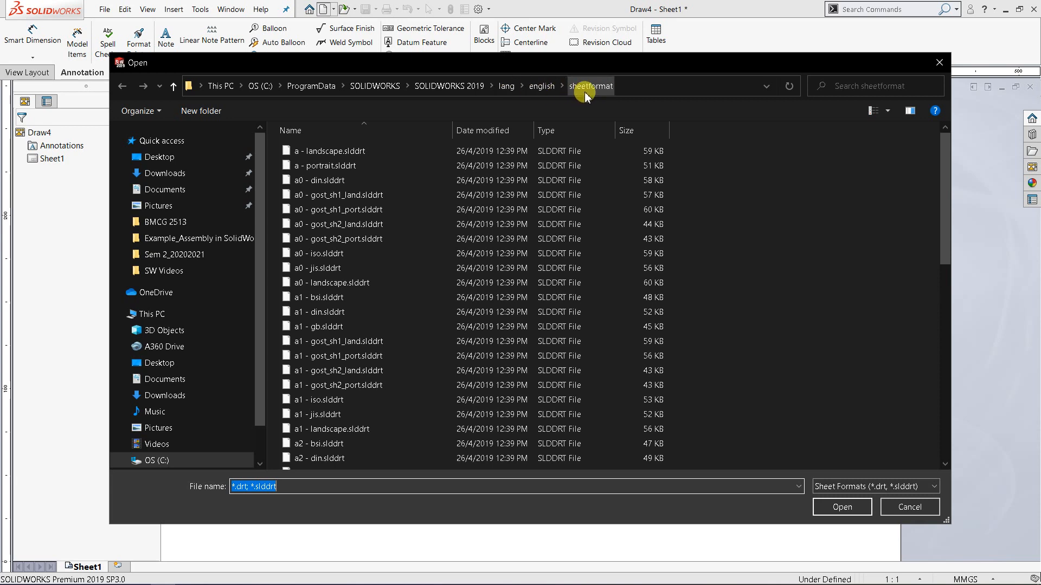
scroll(378, 260, "down", 7)
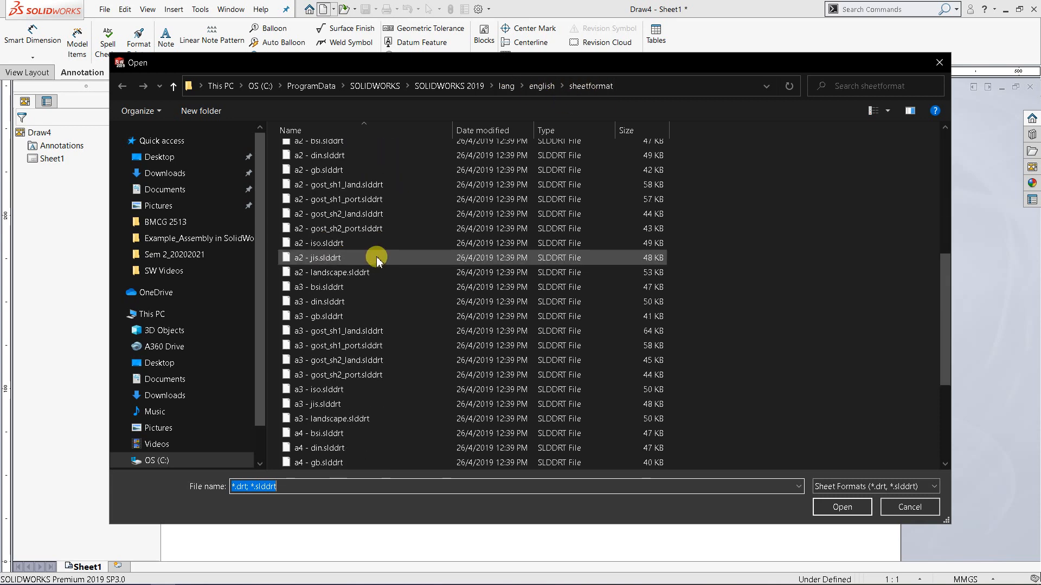
scroll(378, 261, "down", 4)
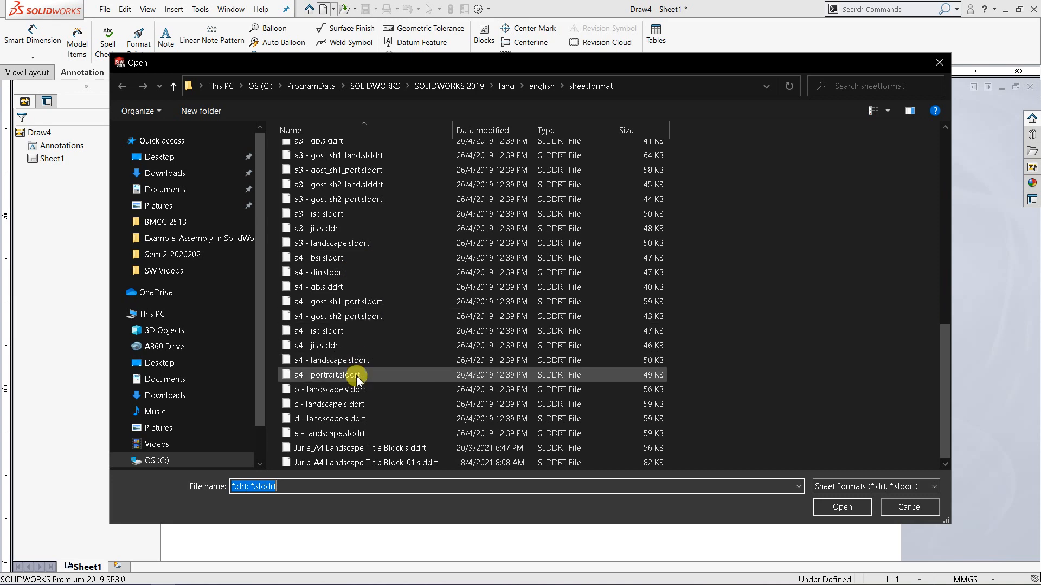
scroll(359, 379, "up", 3)
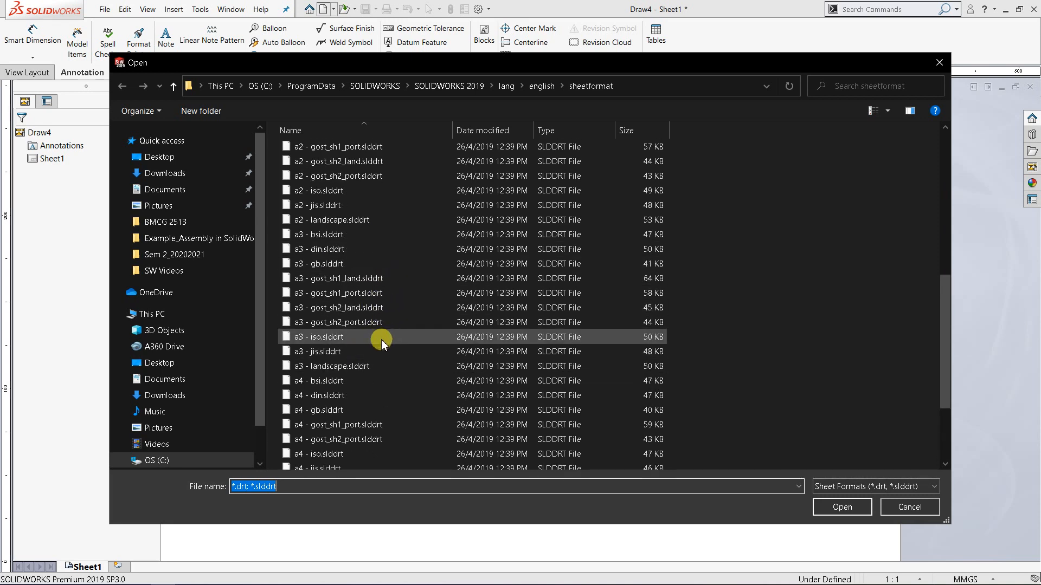
scroll(389, 352, "down", 2)
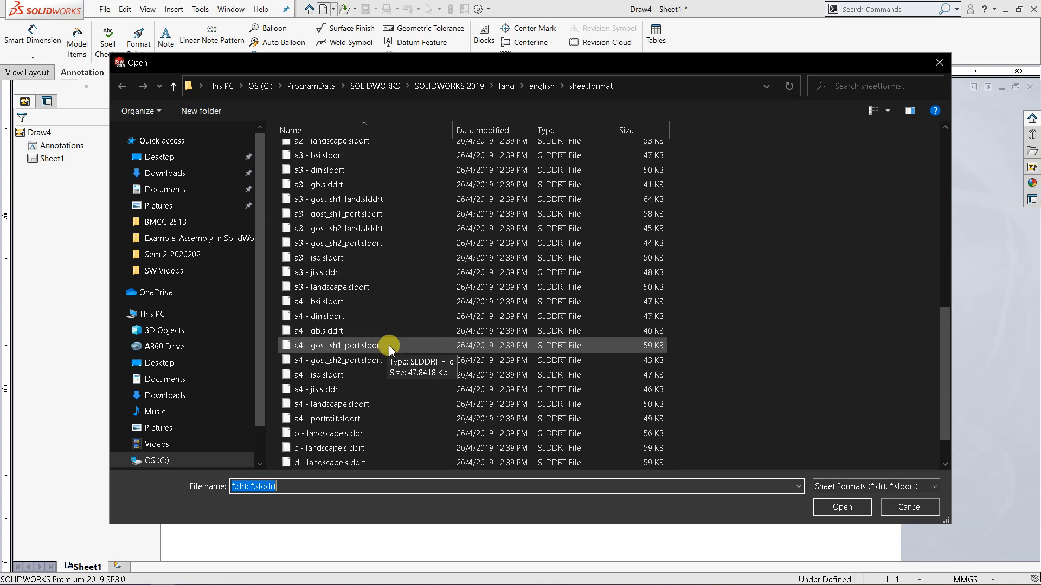
scroll(390, 350, "down", 1)
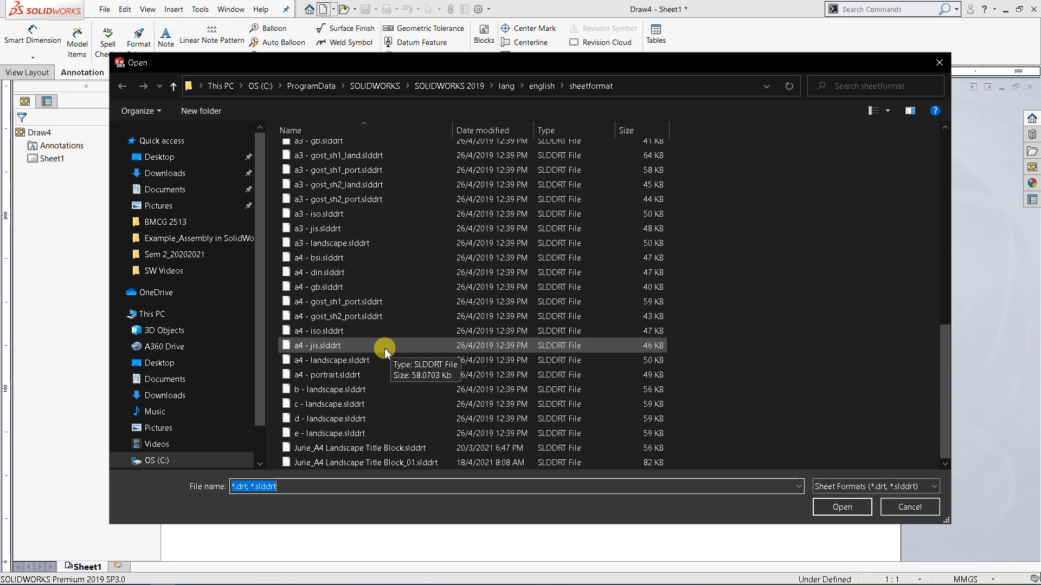
scroll(372, 341, "up", 1)
scroll(372, 342, "down", 1)
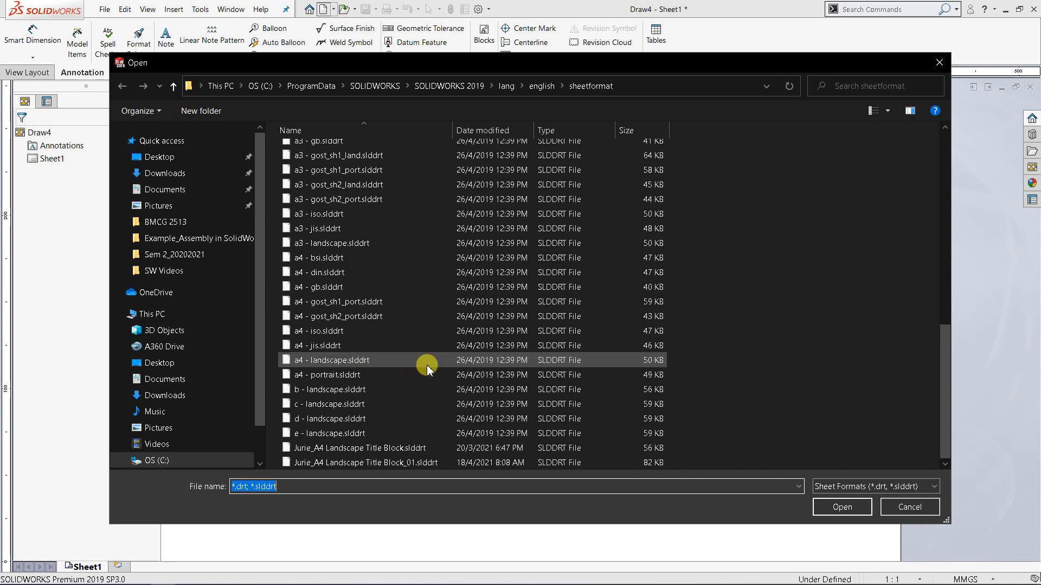
left_click(339, 362)
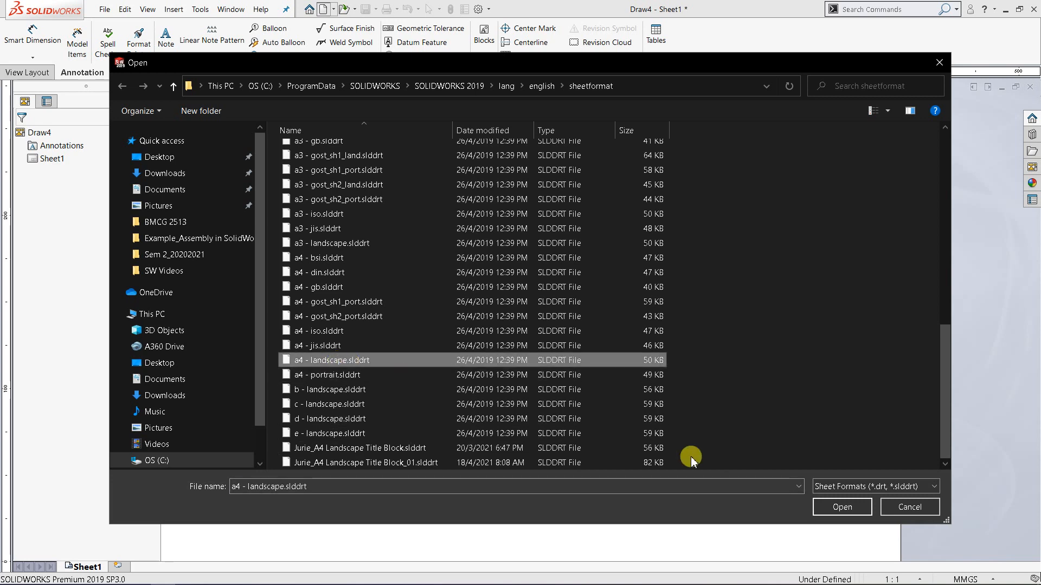
left_click(840, 508)
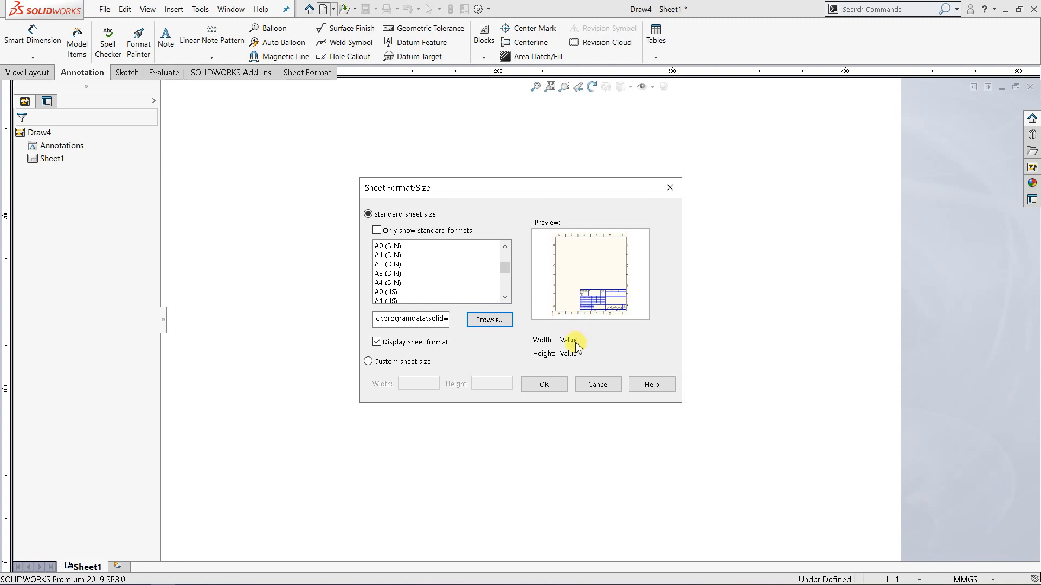
Step: Create the drawing sheet with the loaded format and dismiss Model View without inserting a part or assembly
left_click(544, 384)
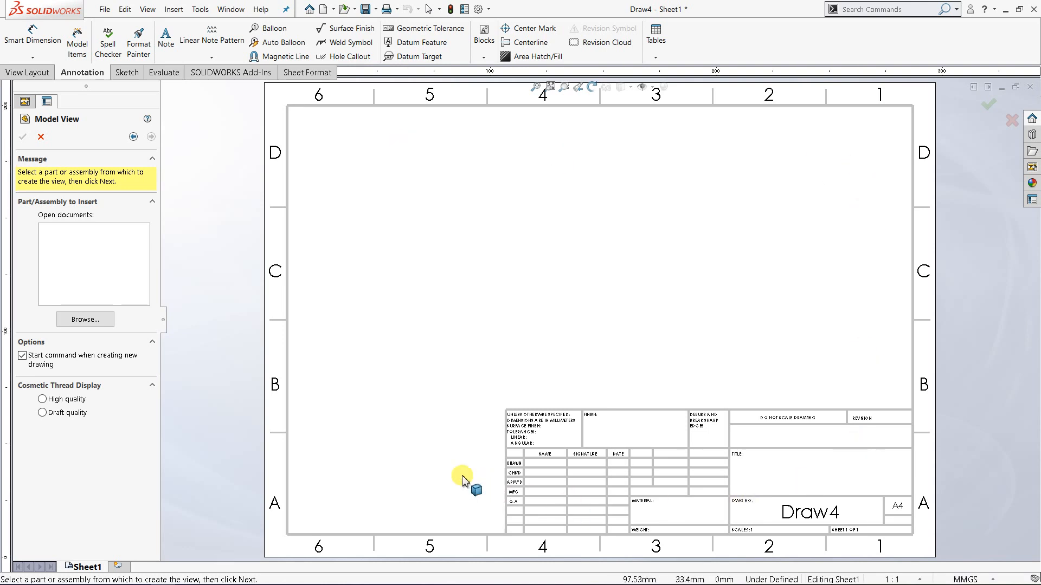
left_click(41, 138)
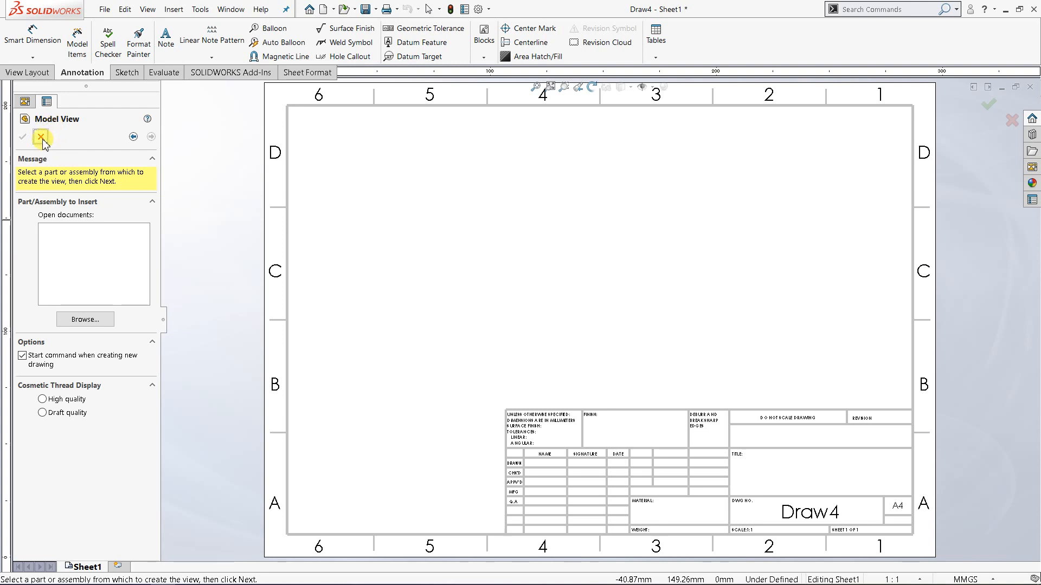
left_click(42, 138)
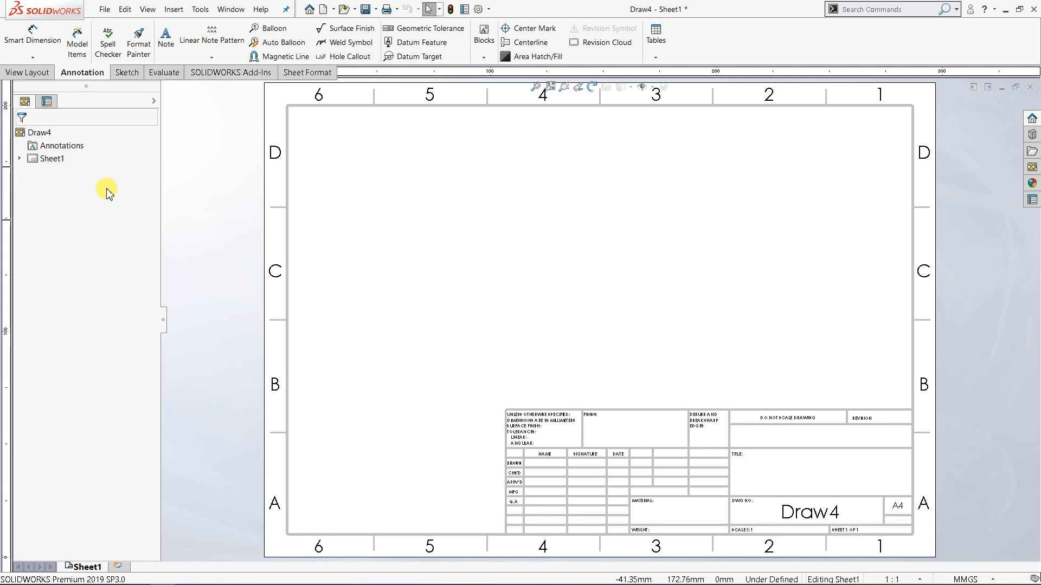
Step: Review Sheet1's properties, including its scale, type of projection and sheet format, and close them without applying changes
right_click(53, 163)
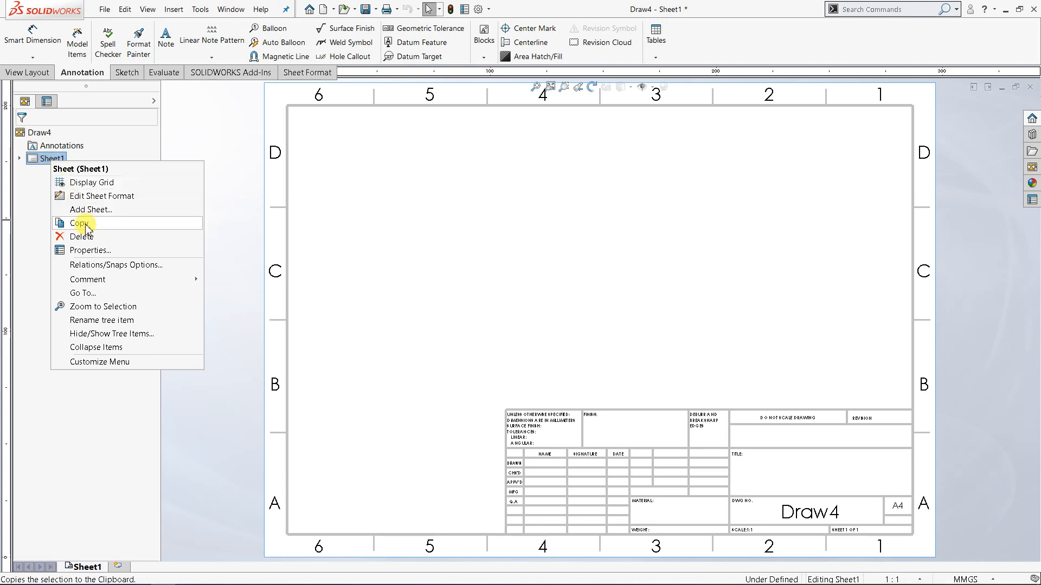
left_click(90, 251)
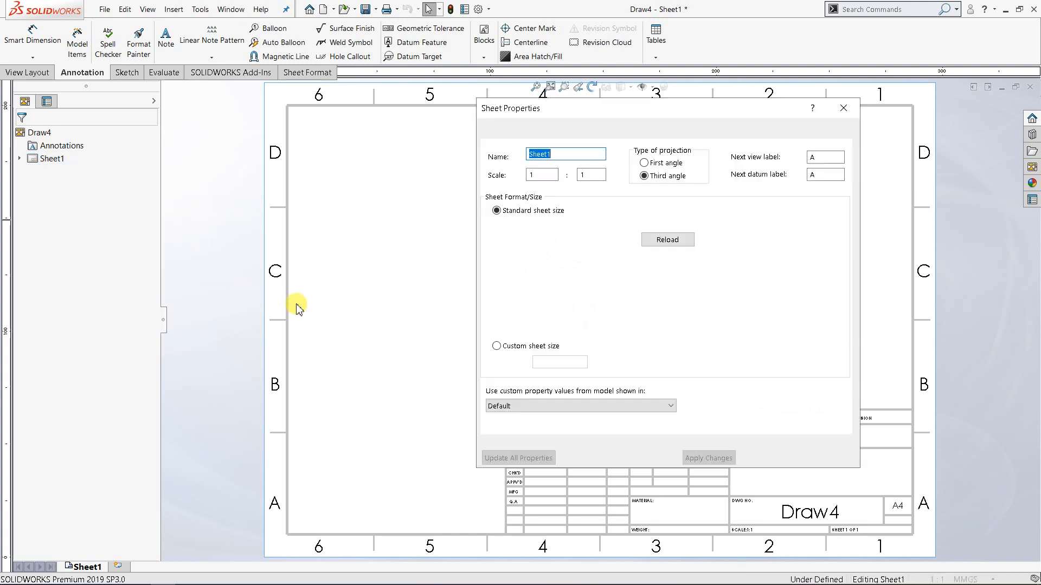
left_click_drag(633, 105, 510, 111)
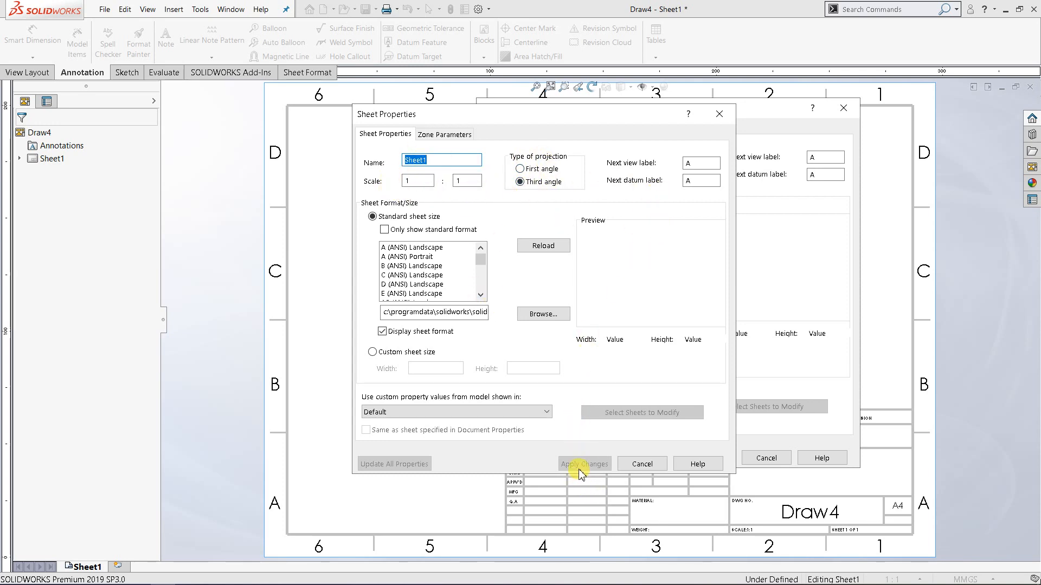
left_click(658, 465)
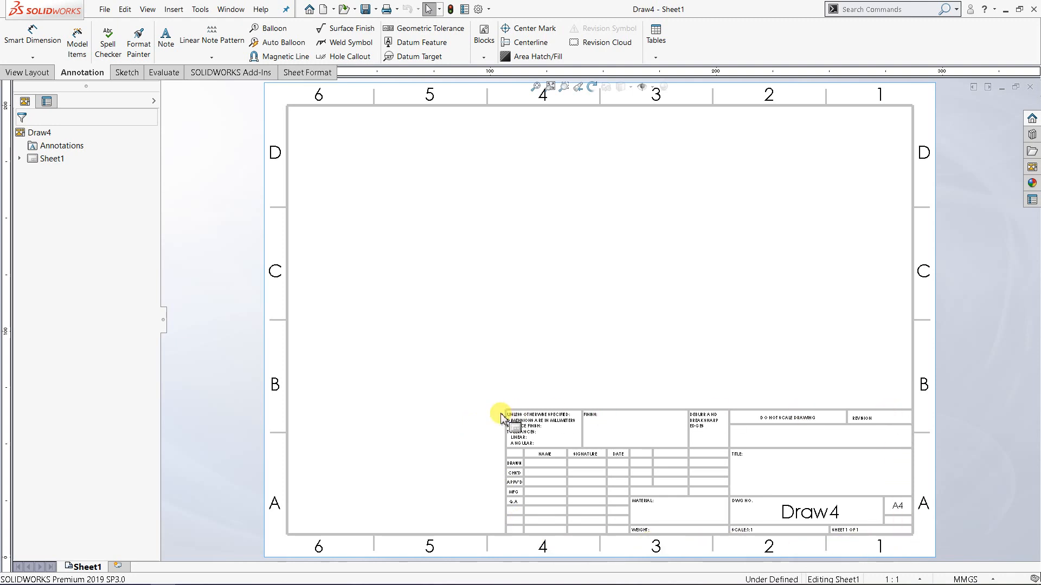
Step: Examine the sheet's title block up close and check it against Sheet1's properties without applying changes
scroll(775, 507, "down", 2)
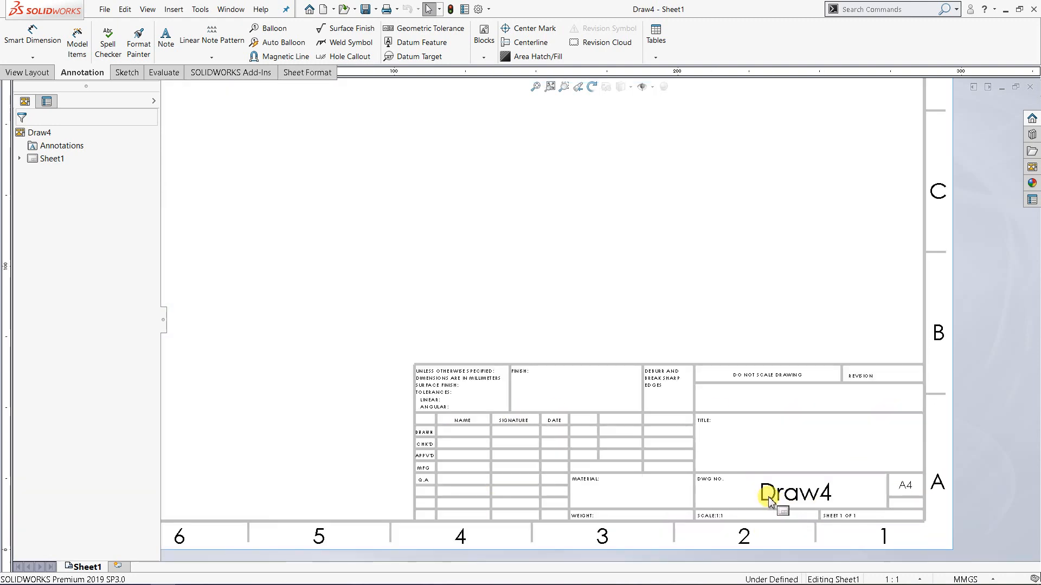
scroll(724, 475, "down", 1)
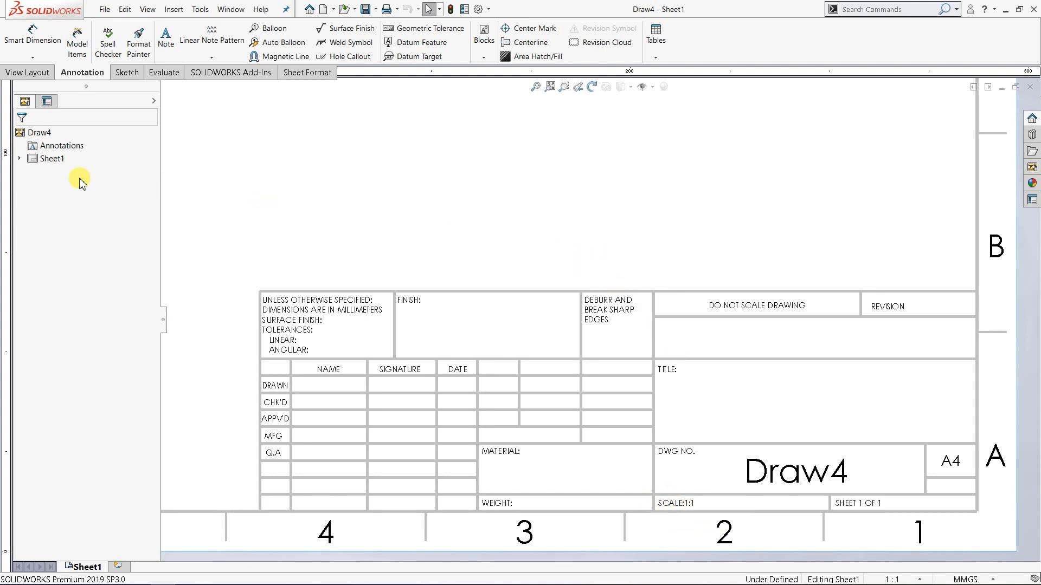
right_click(58, 161)
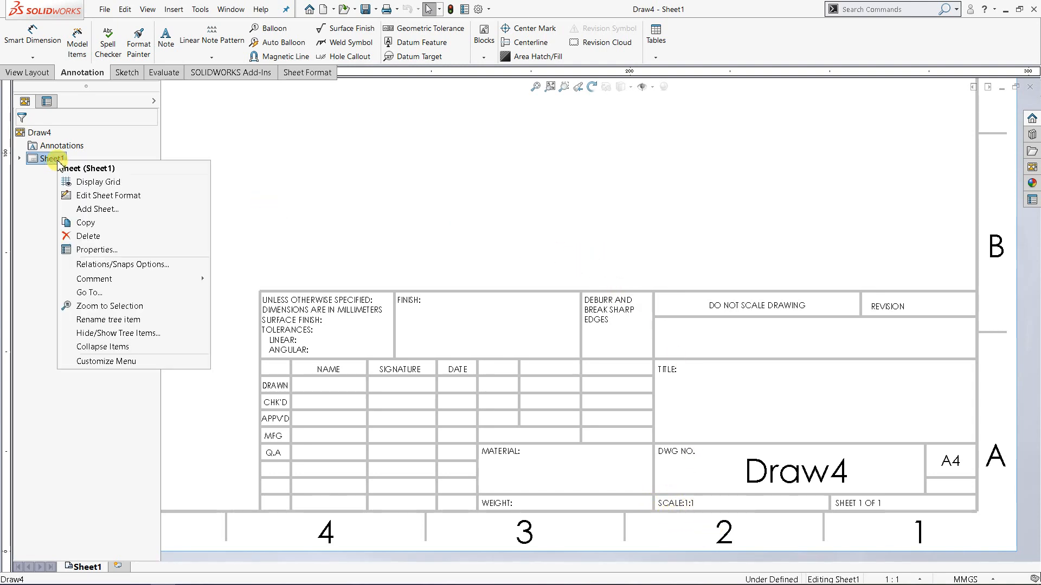
left_click(102, 249)
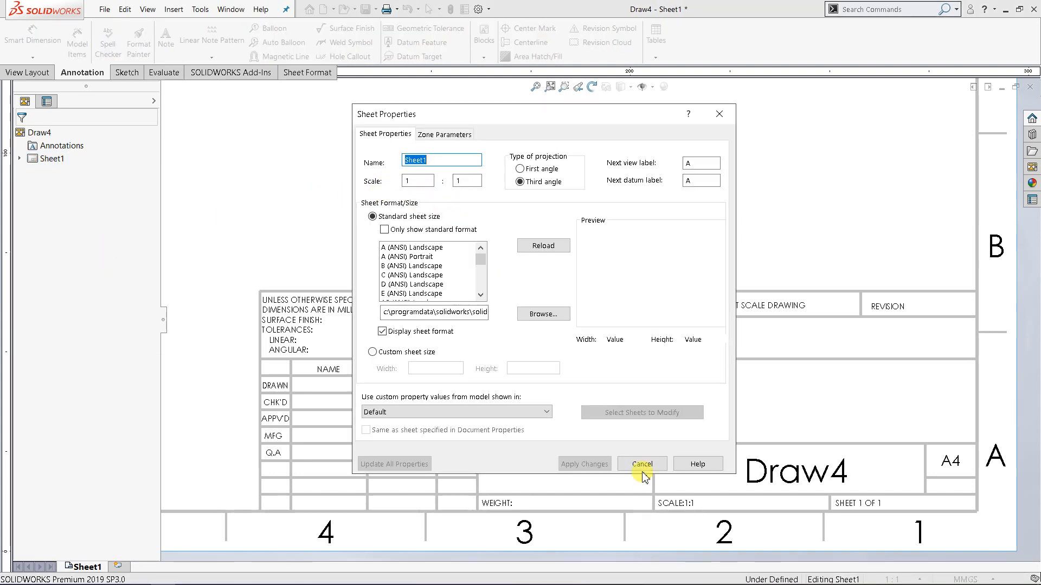
left_click(641, 465)
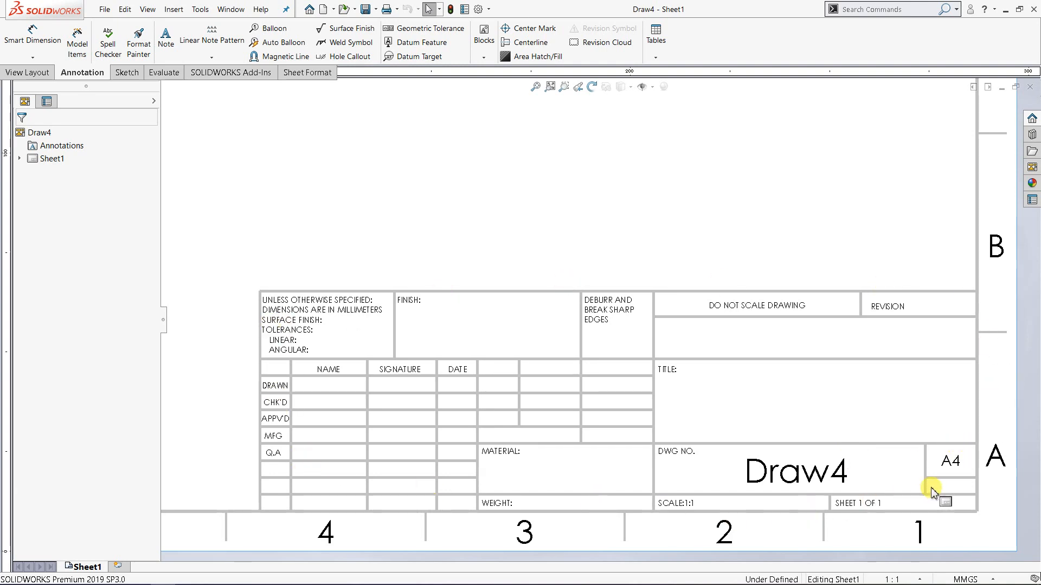
scroll(515, 330, "up", 5)
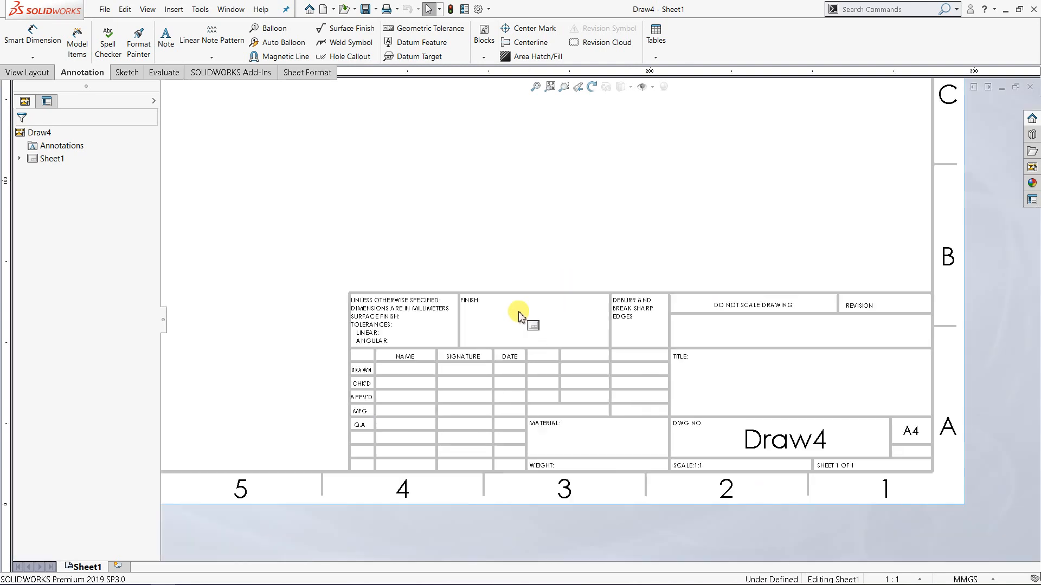
left_click(535, 88)
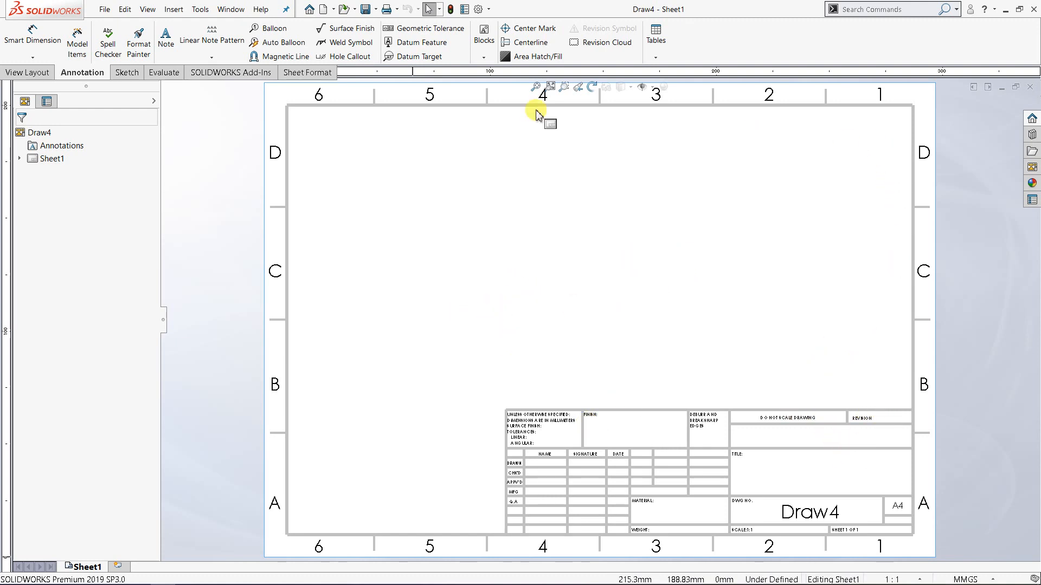
Step: Inspect the title block's name, signature, date, title and drawing number fields up close
left_click(620, 464)
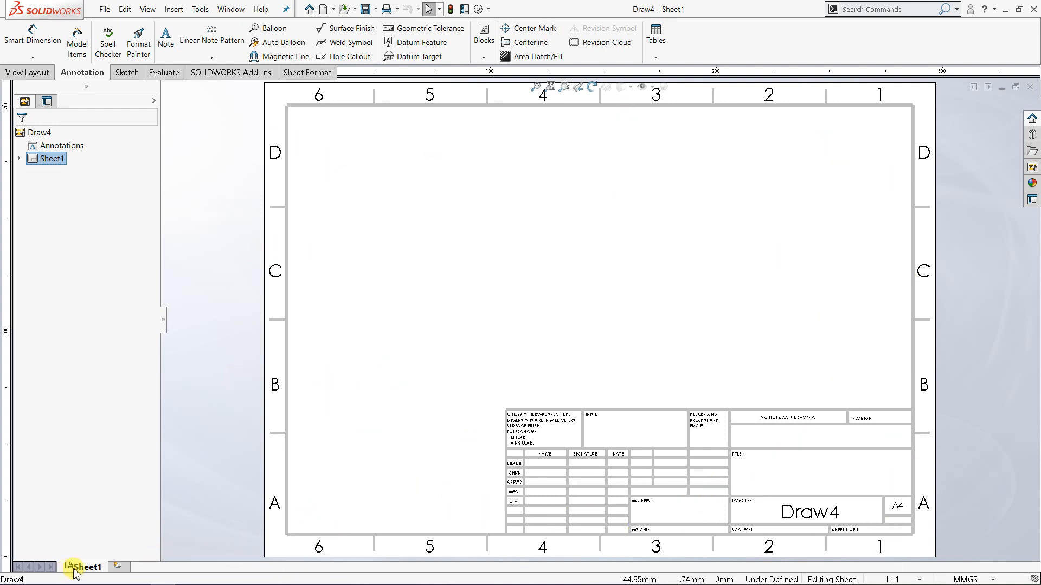
left_click(852, 213)
left_click_drag(395, 372, 736, 412)
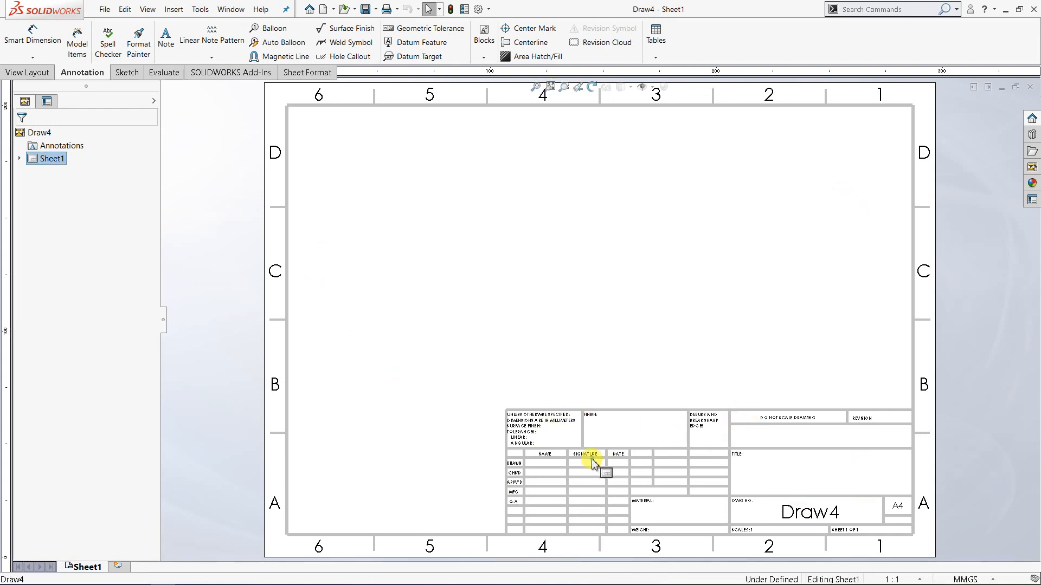
scroll(592, 462, "down", 5)
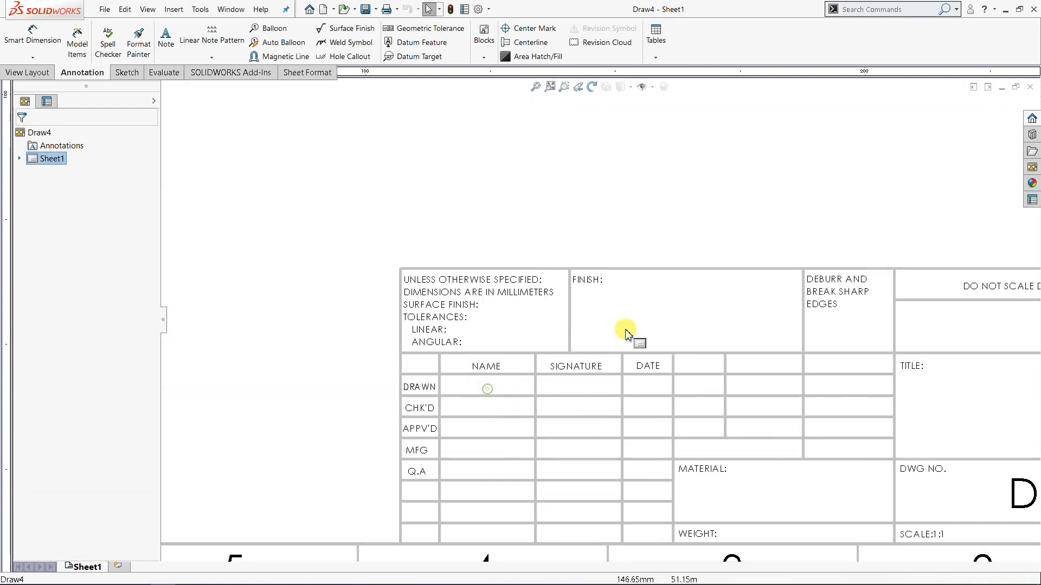
scroll(923, 429, "up", 5)
scroll(922, 366, "down", 3)
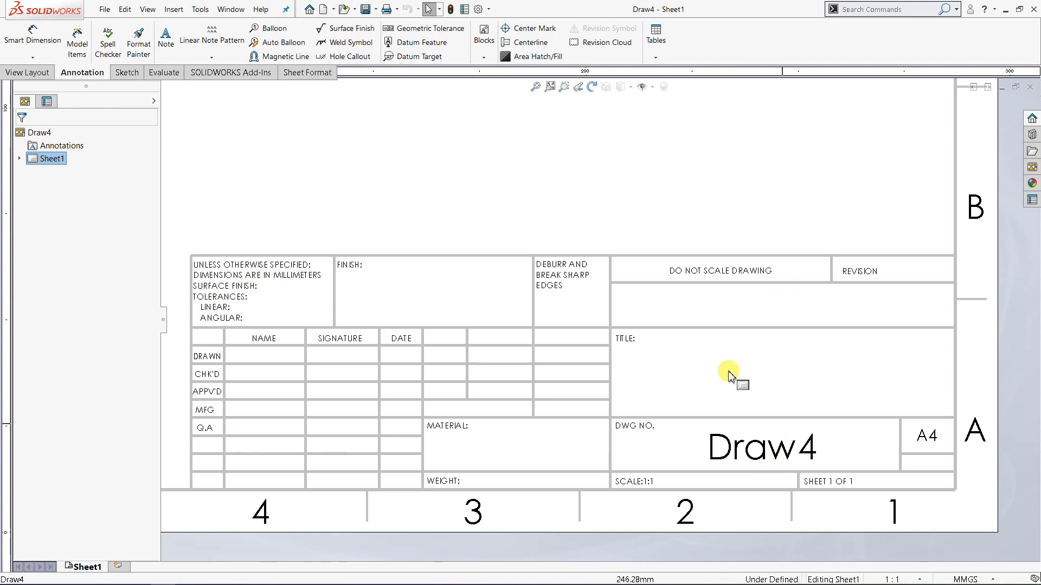
scroll(549, 318, "up", 2)
scroll(481, 272, "down", 1)
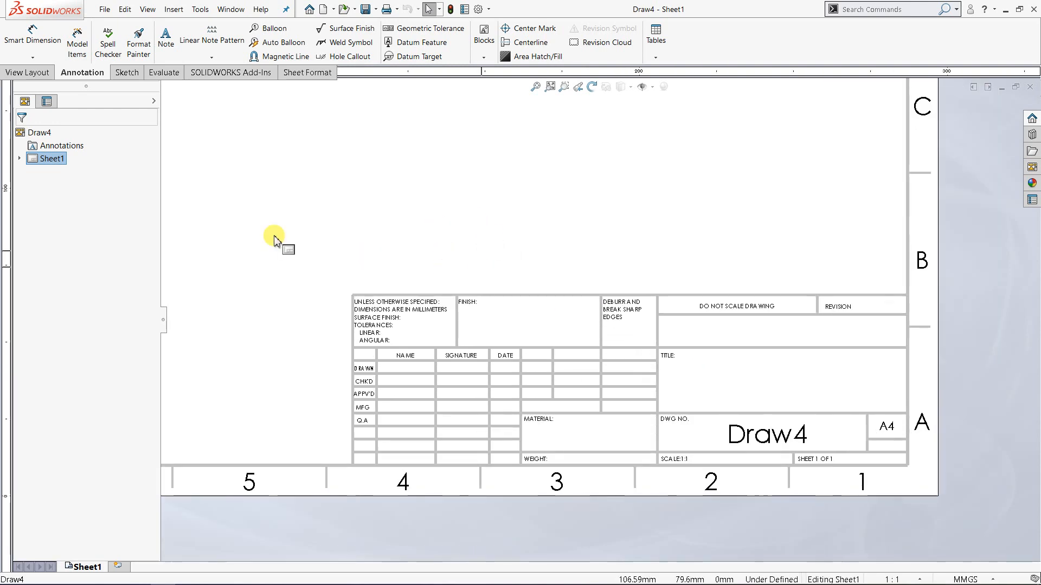
Step: Start editing the sheet format of Sheet1
right_click(56, 164)
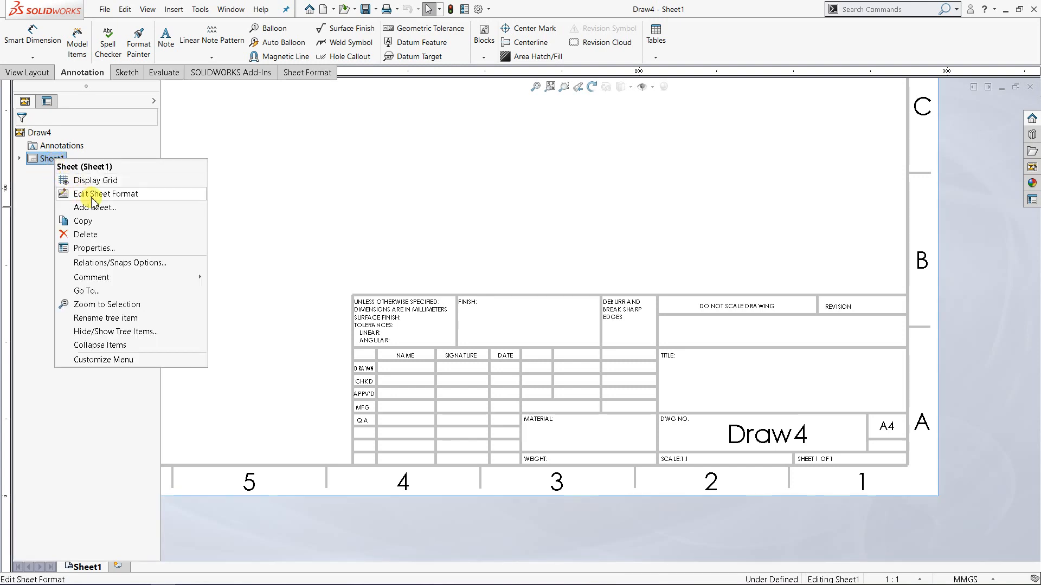
left_click(416, 142)
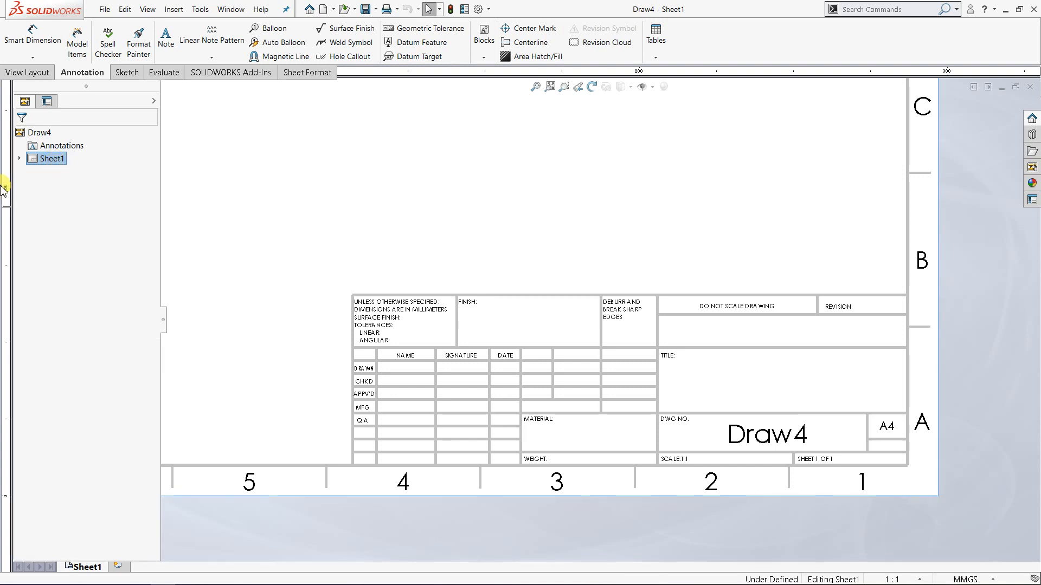
right_click(56, 163)
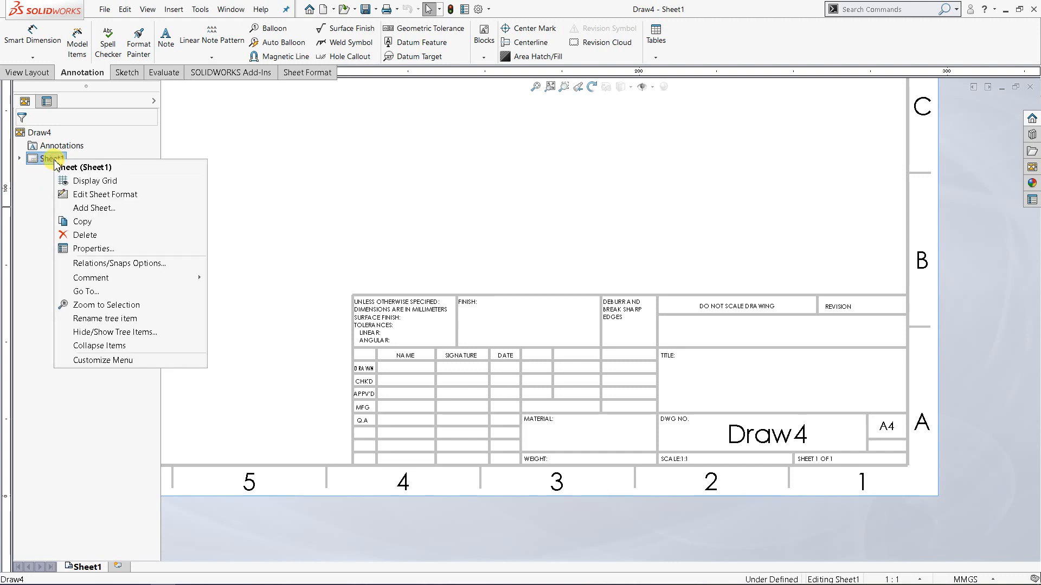
left_click(93, 196)
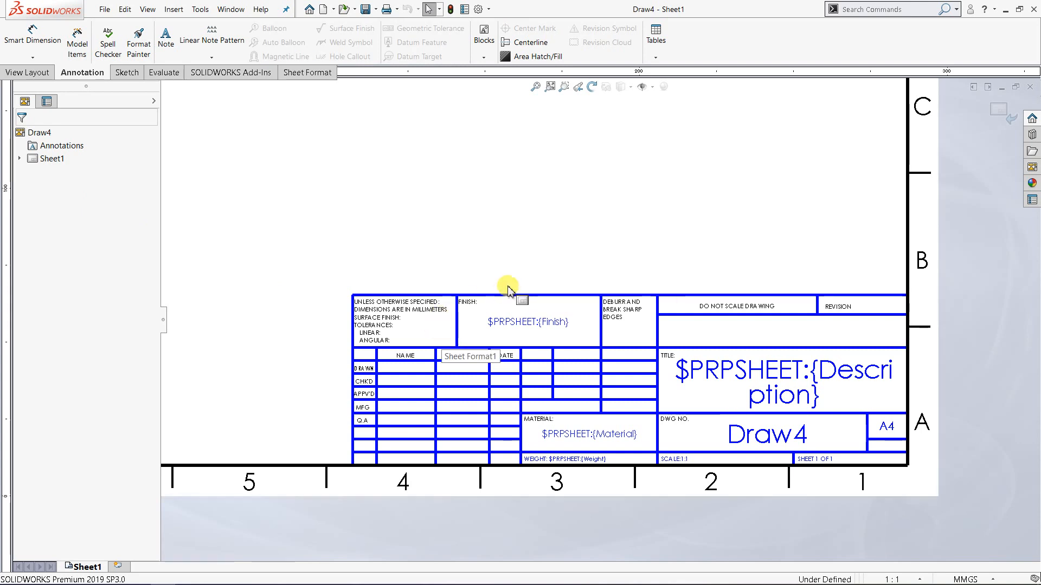
Step: Replace the linked description text in the title block's TITLE field with BOTTOM PLATFORM
scroll(499, 277, "up", 3)
scroll(500, 278, "up", 3)
scroll(595, 238, "down", 3)
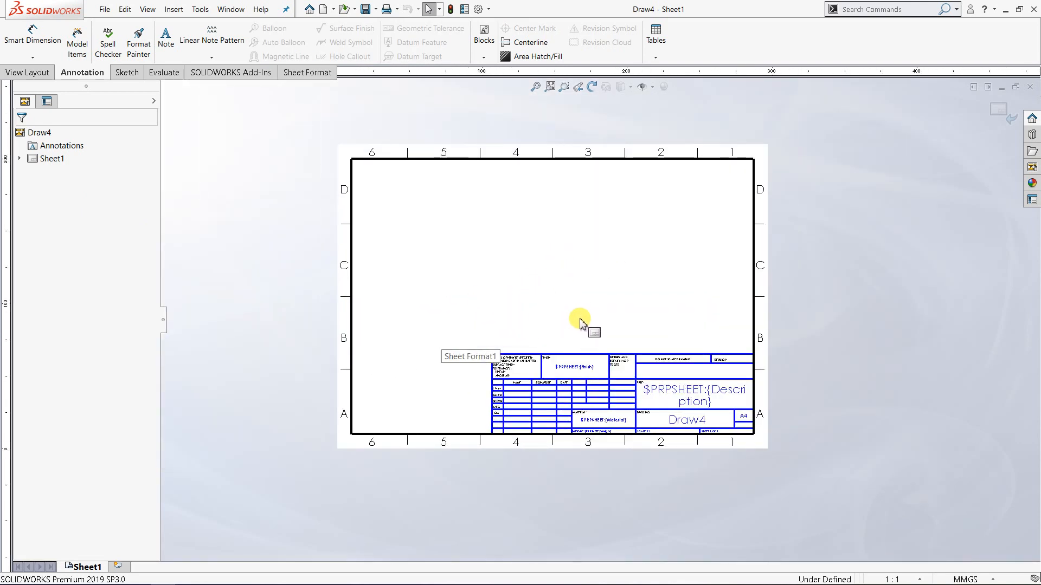
scroll(580, 323, "down", 2)
scroll(678, 425, "down", 3)
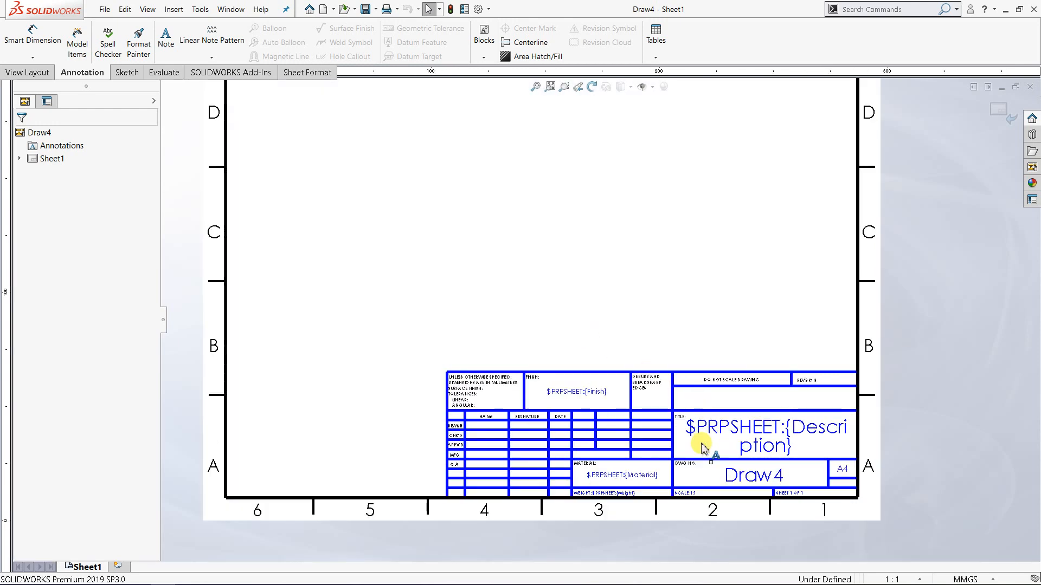
scroll(724, 477, "down", 1)
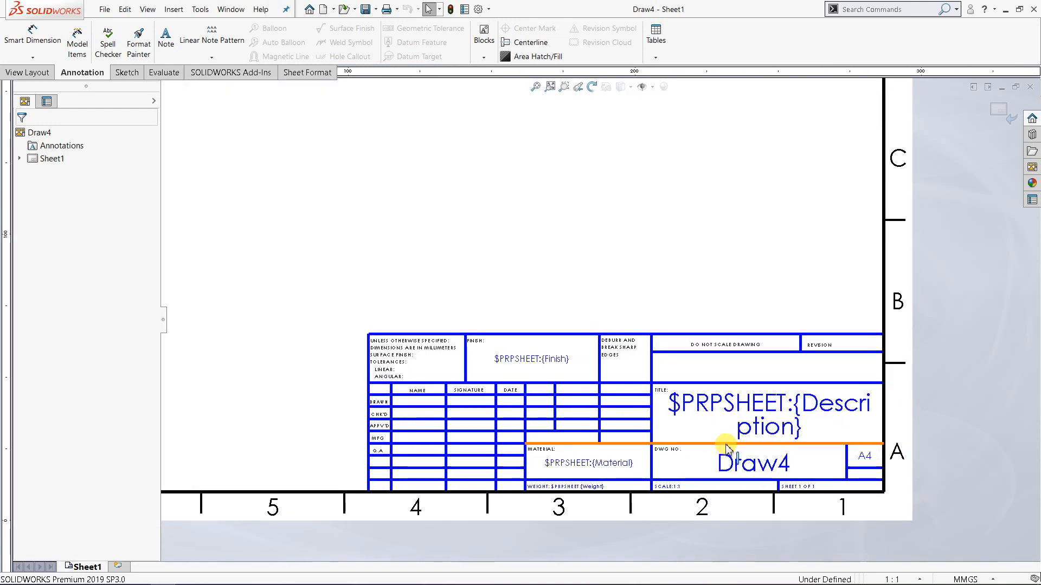
scroll(657, 458, "down", 1)
scroll(577, 414, "down", 1)
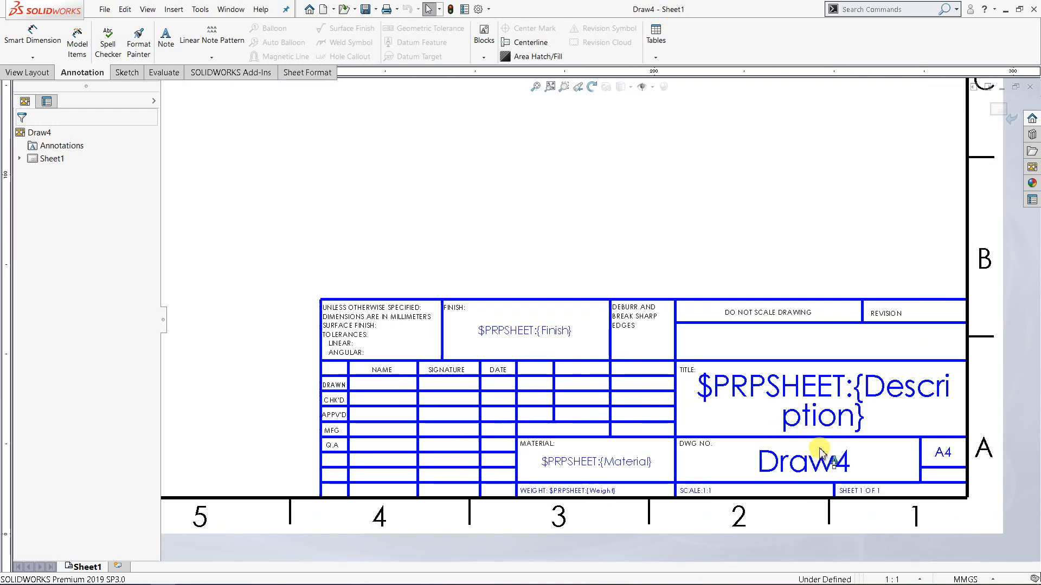
scroll(766, 457, "down", 1)
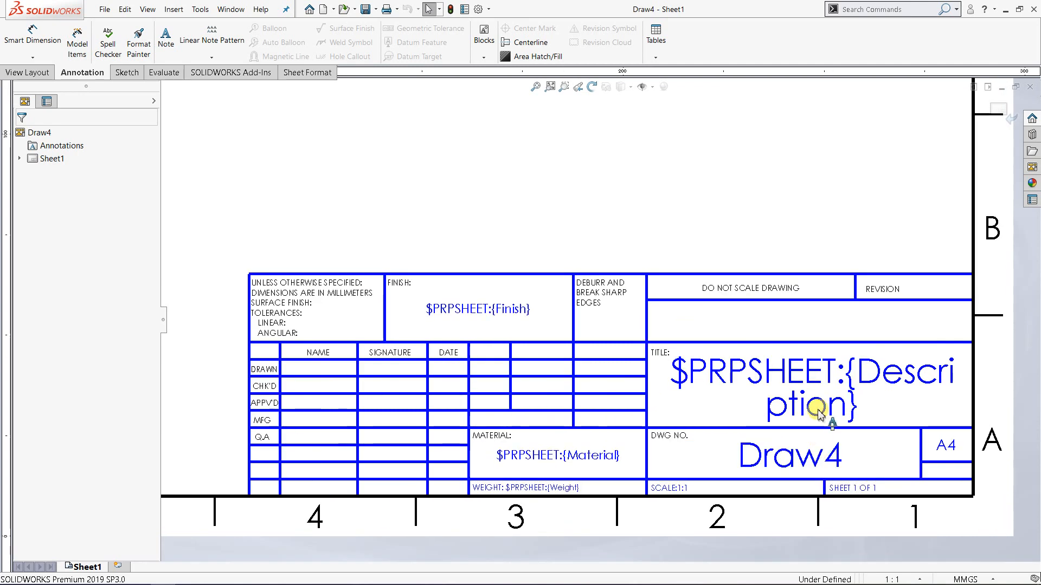
double_click(808, 381)
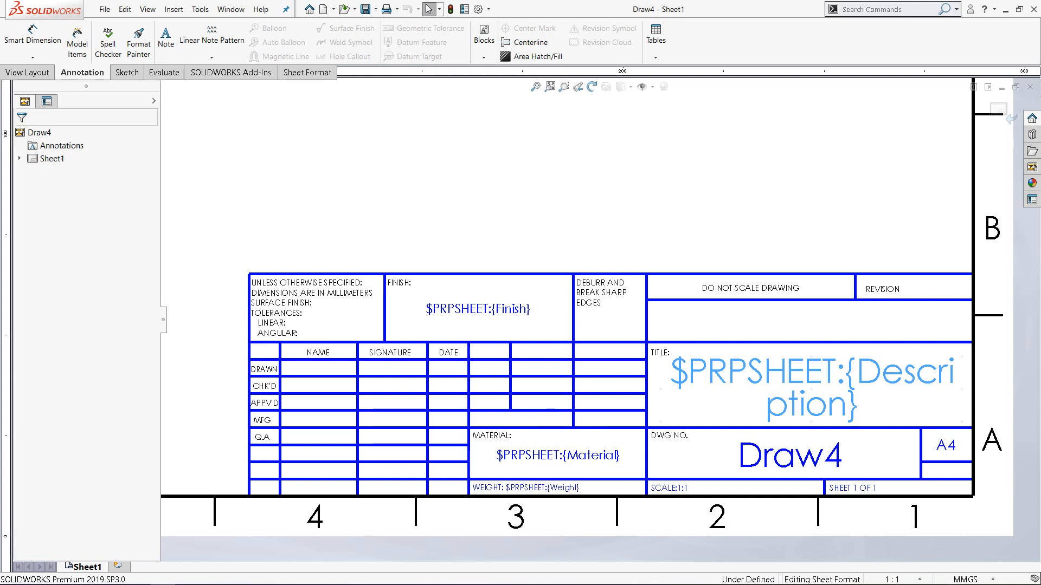
left_click(807, 379)
double_click(807, 379)
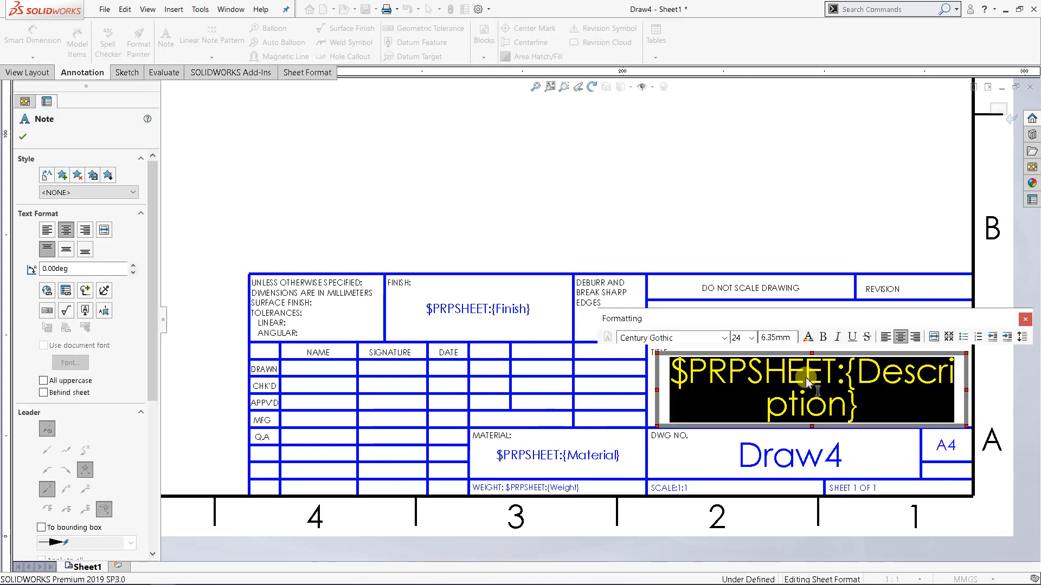
type("BOTTOM")
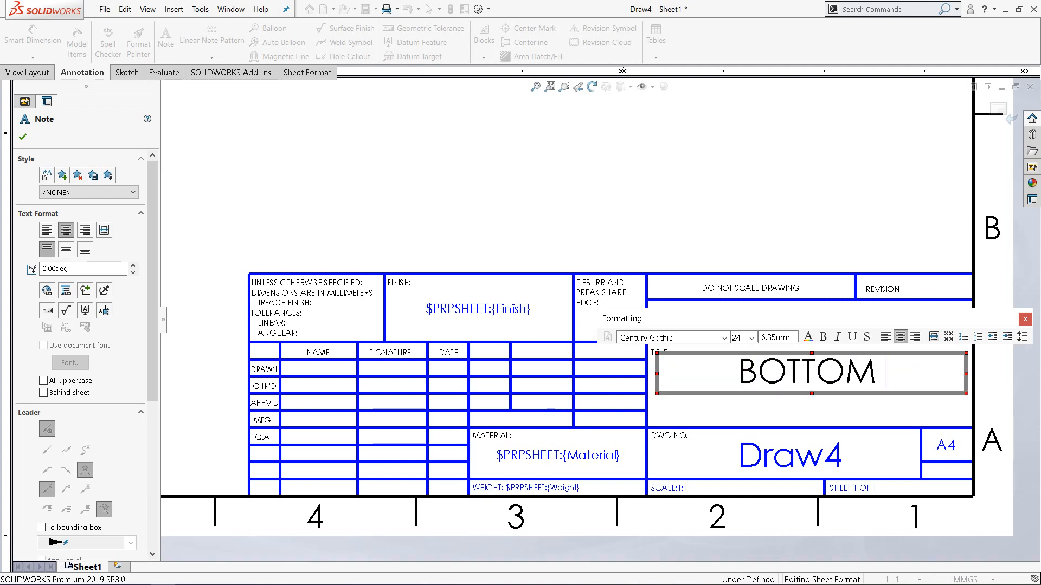
type(" PLATFORM")
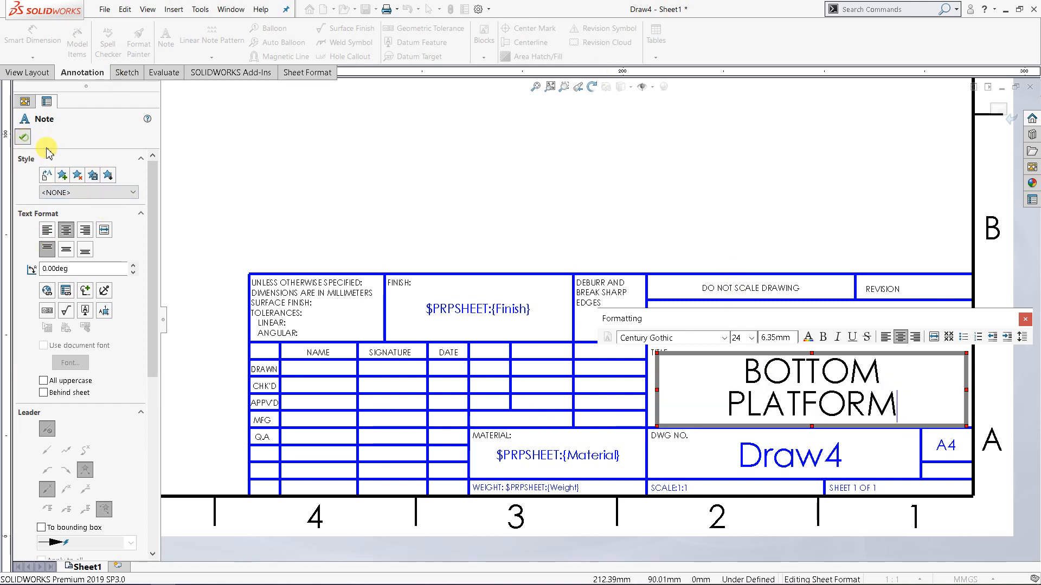
left_click(22, 137)
Step: Format the BOTTOM PLATFORM title text as bold, size 20, keeping the Century Gothic font
scroll(811, 394, "down", 2)
double_click(803, 367)
left_click_drag(801, 374, 806, 376)
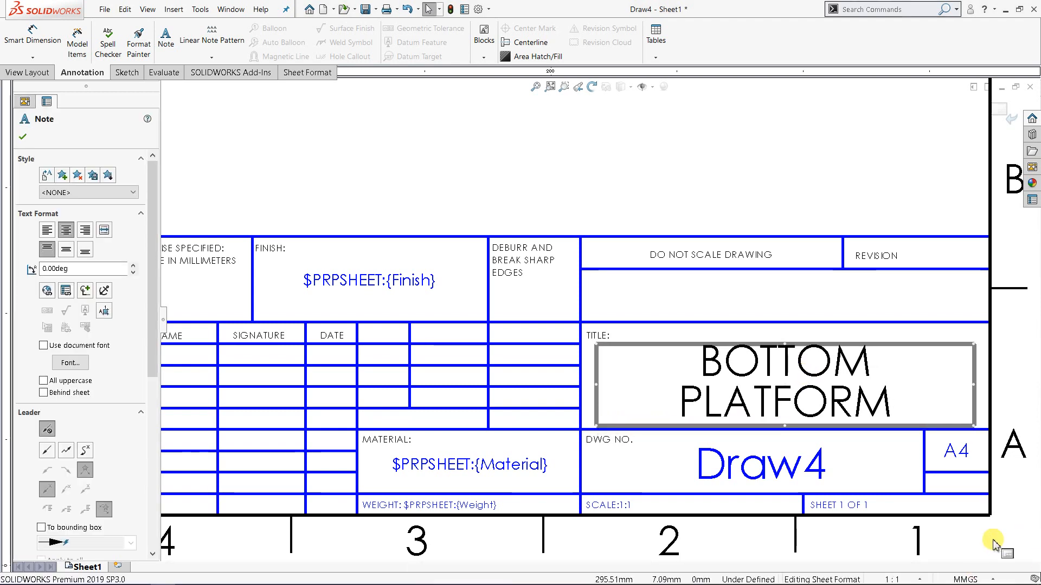
left_click(770, 317)
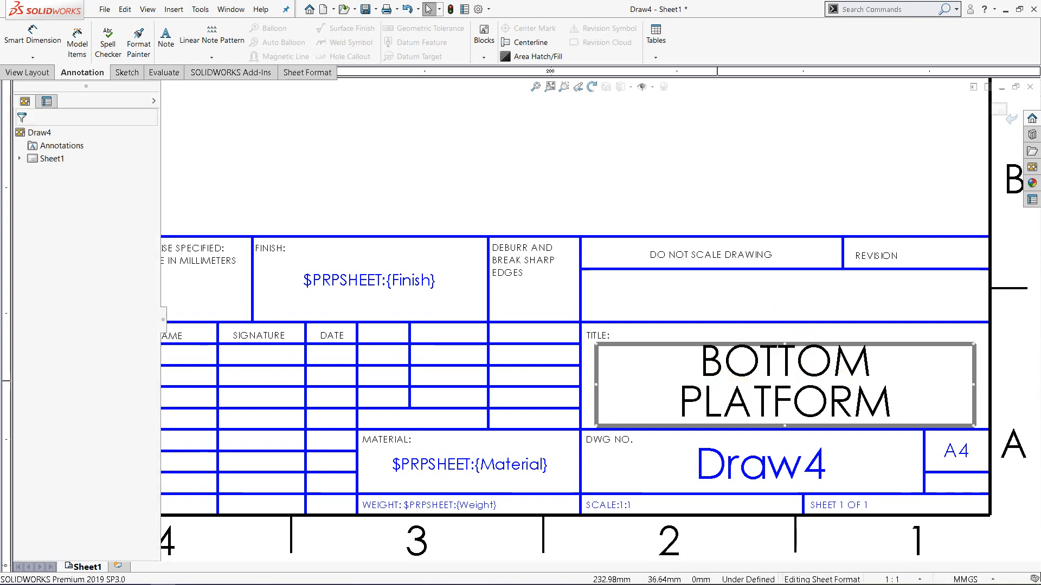
double_click(717, 381)
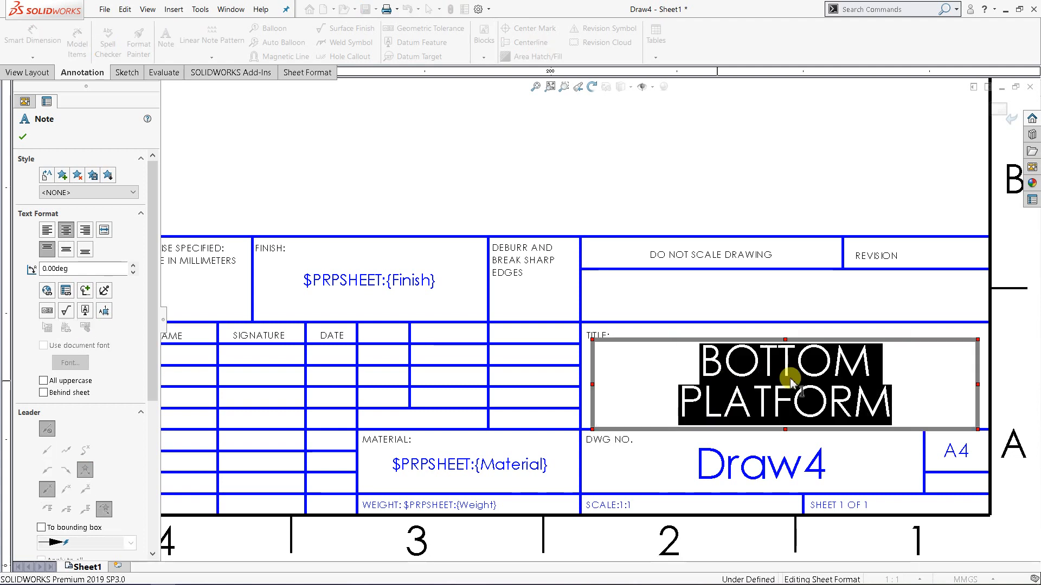
left_click_drag(785, 308, 771, 245)
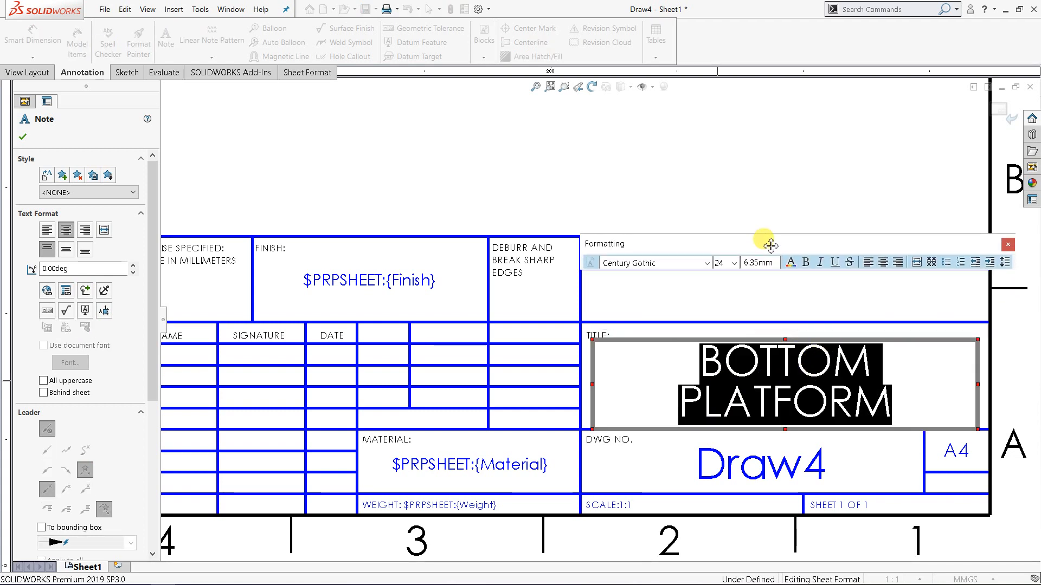
left_click(807, 263)
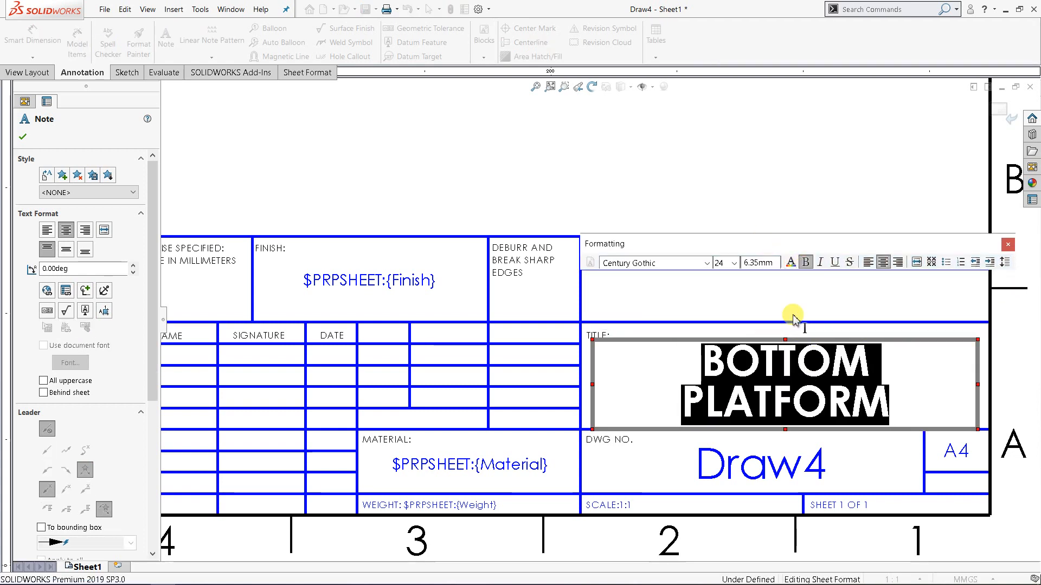
left_click(734, 263)
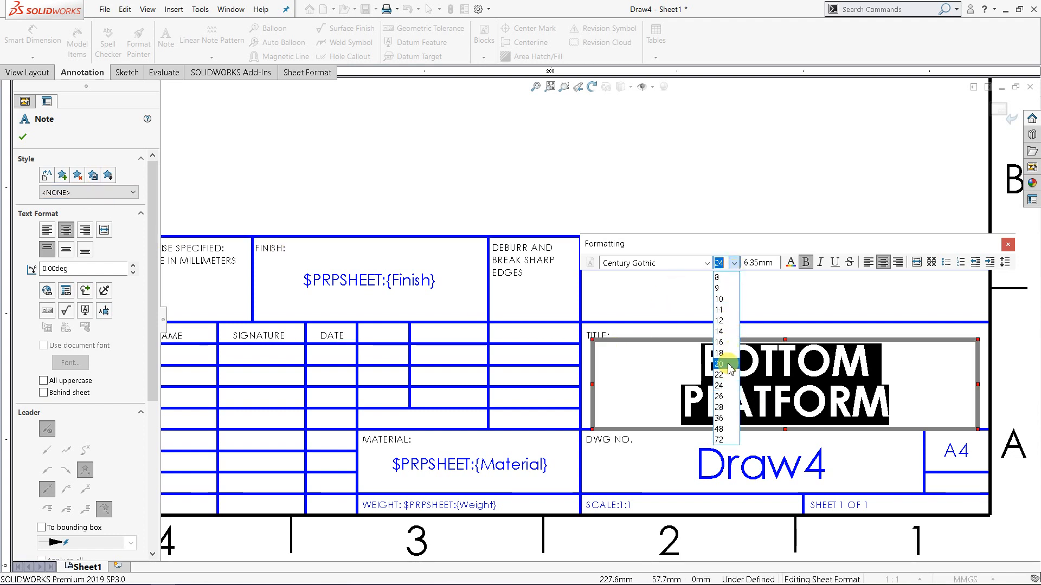
left_click(720, 364)
left_click(706, 264)
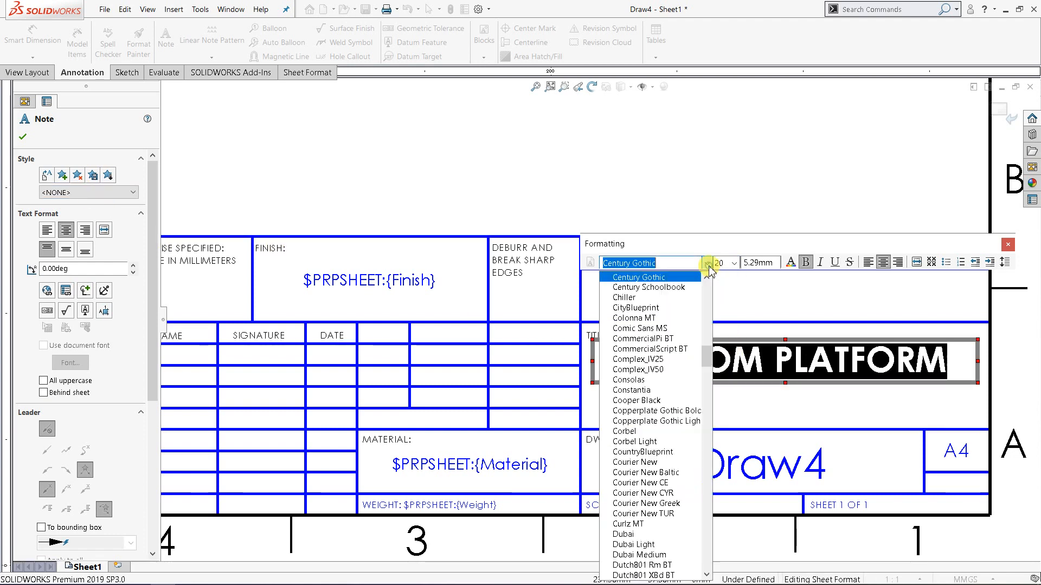
left_click(671, 278)
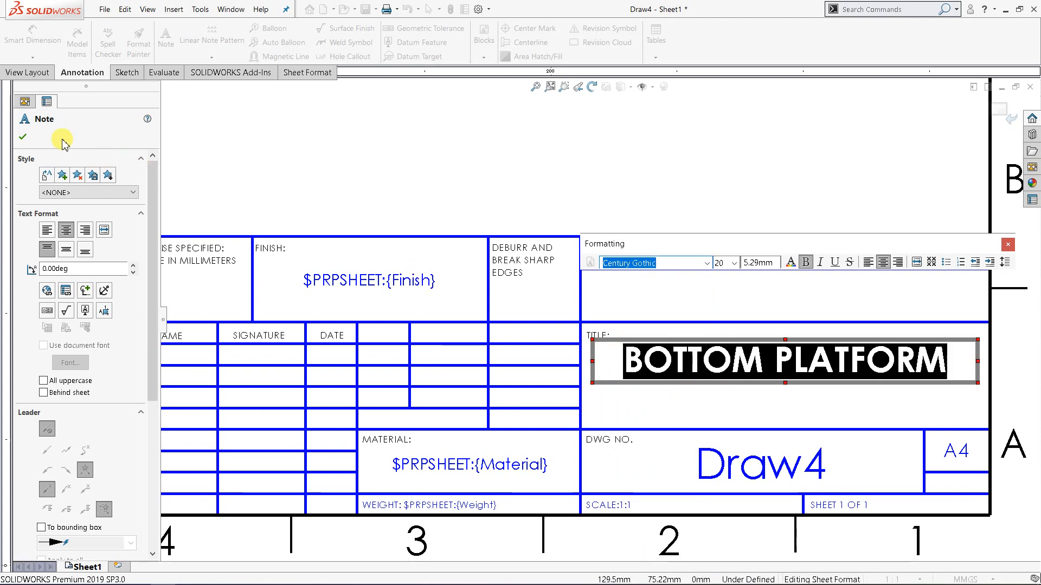
left_click(22, 137)
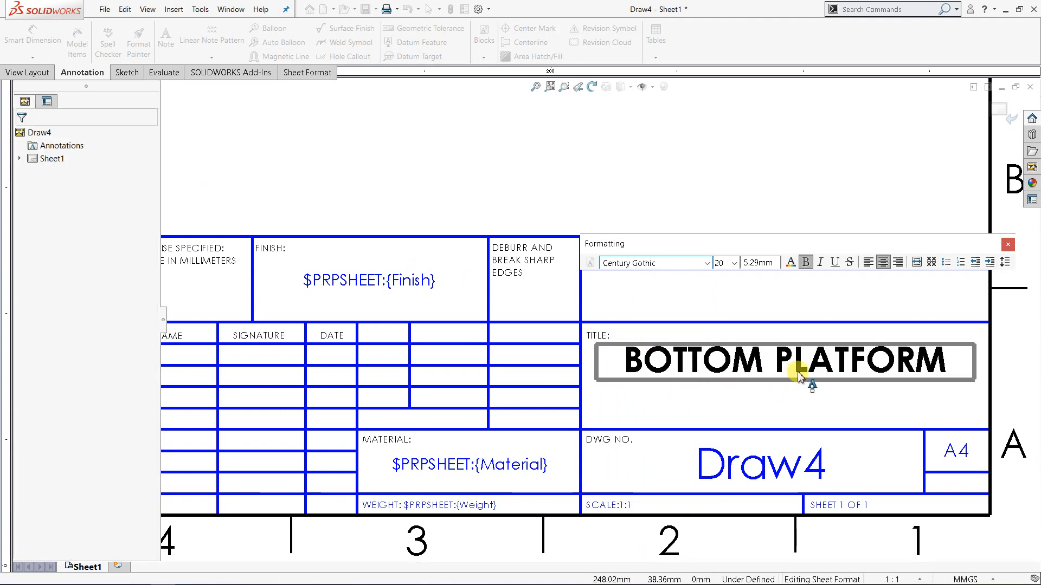
Step: Move the BOTTOM PLATFORM note slightly down to sit midway in the TITLE cell
left_click_drag(805, 383, 810, 382)
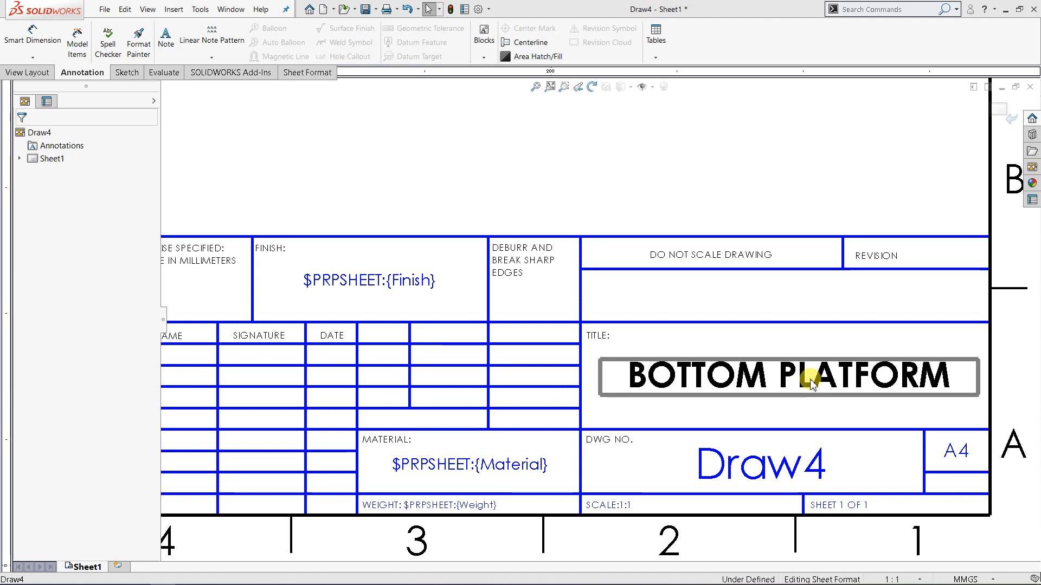
left_click_drag(811, 382, 811, 382)
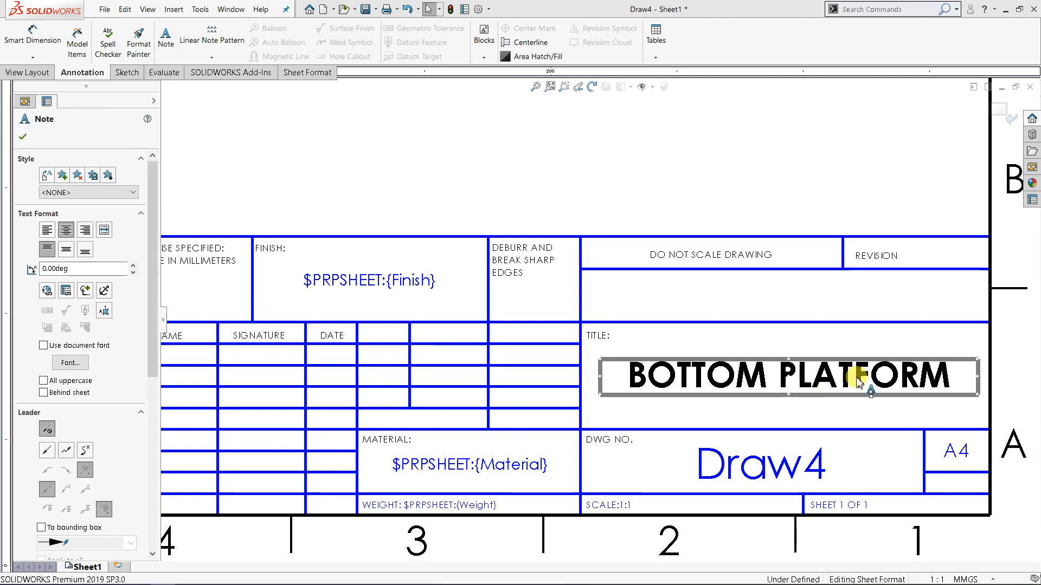
left_click(720, 342)
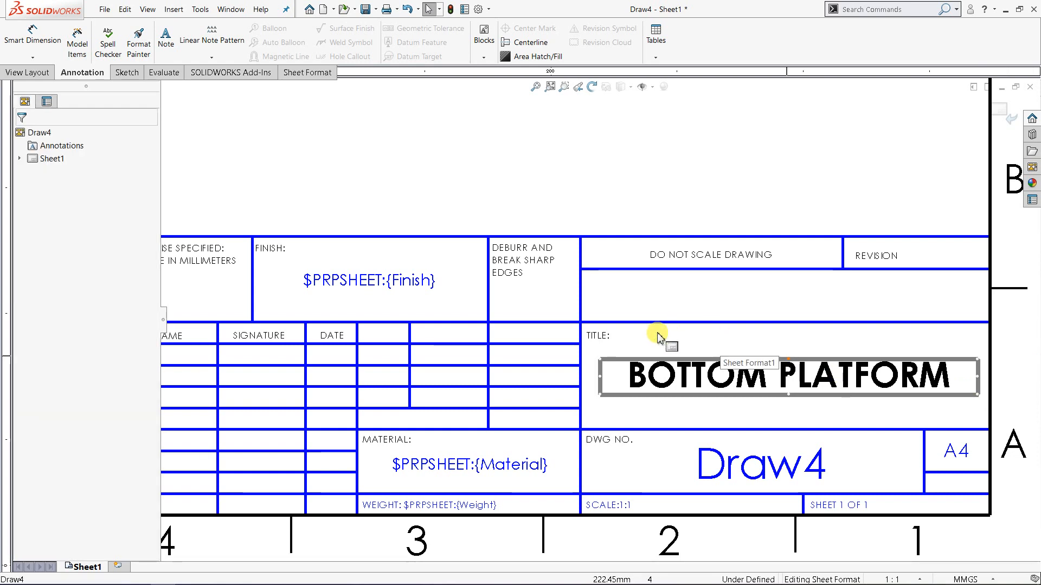
Step: Replace the linked file name in the title block's DWG NO. field with BMCG2513/G5/S1/01
scroll(669, 475, "down", 1)
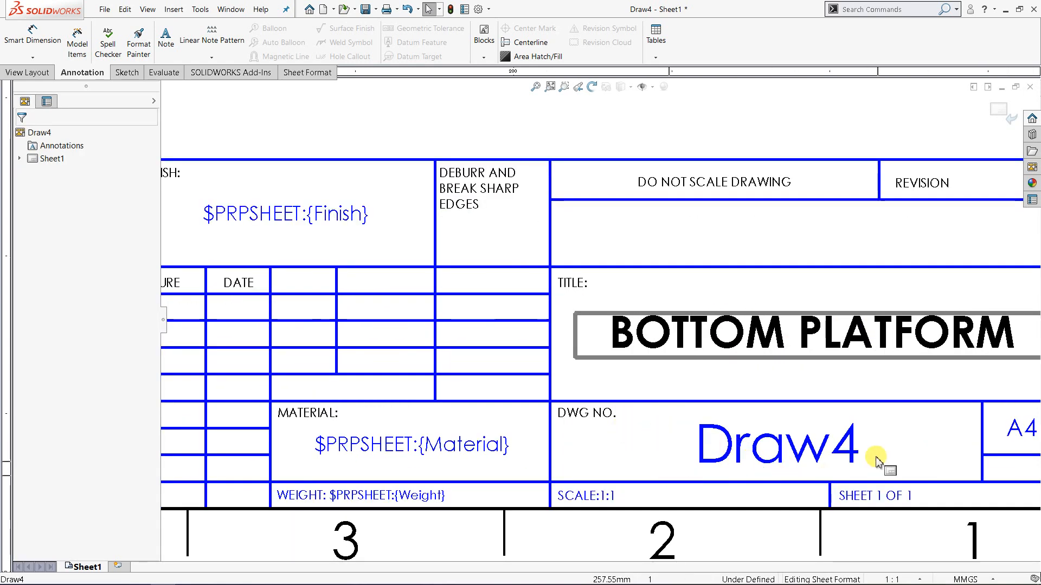
scroll(755, 413, "up", 3)
scroll(721, 401, "down", 2)
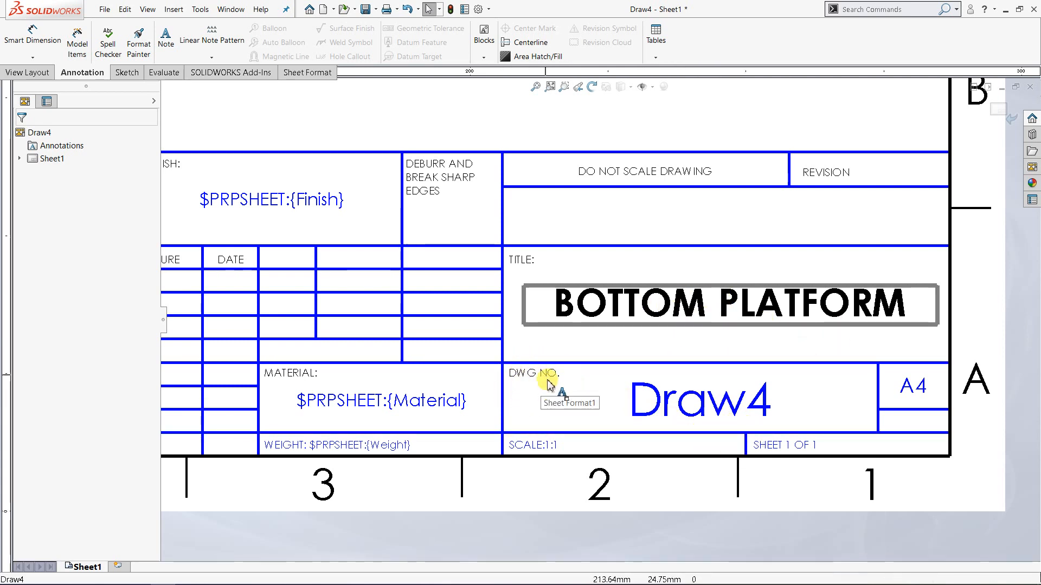
left_click(700, 410)
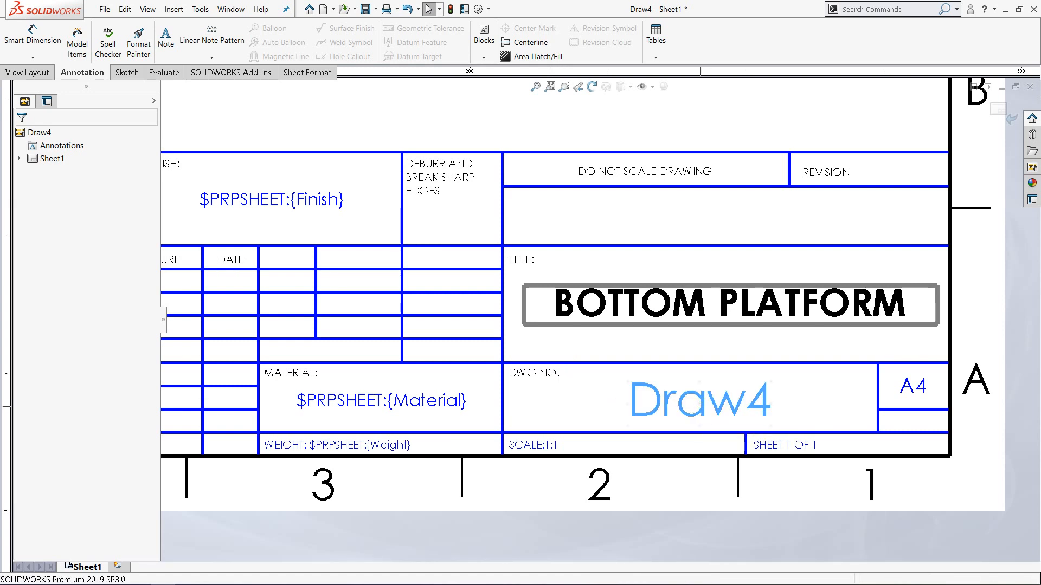
double_click(700, 407)
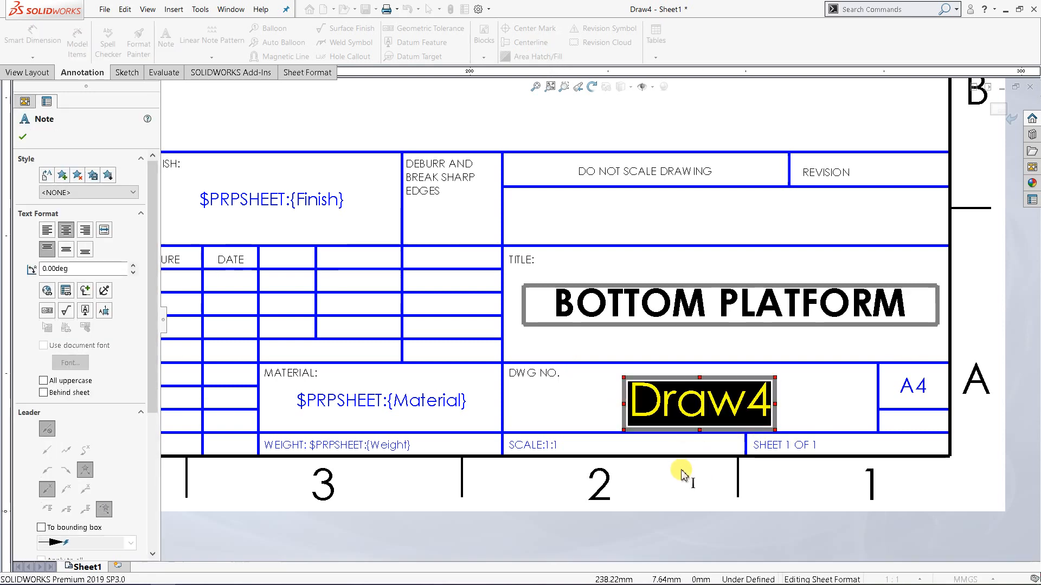
type("BM")
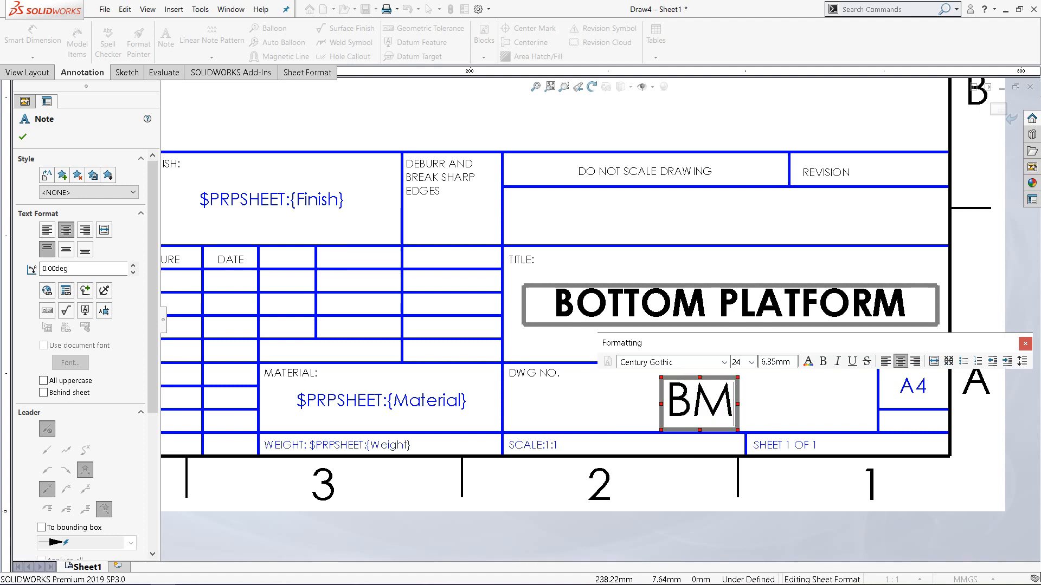
type("CG2513/")
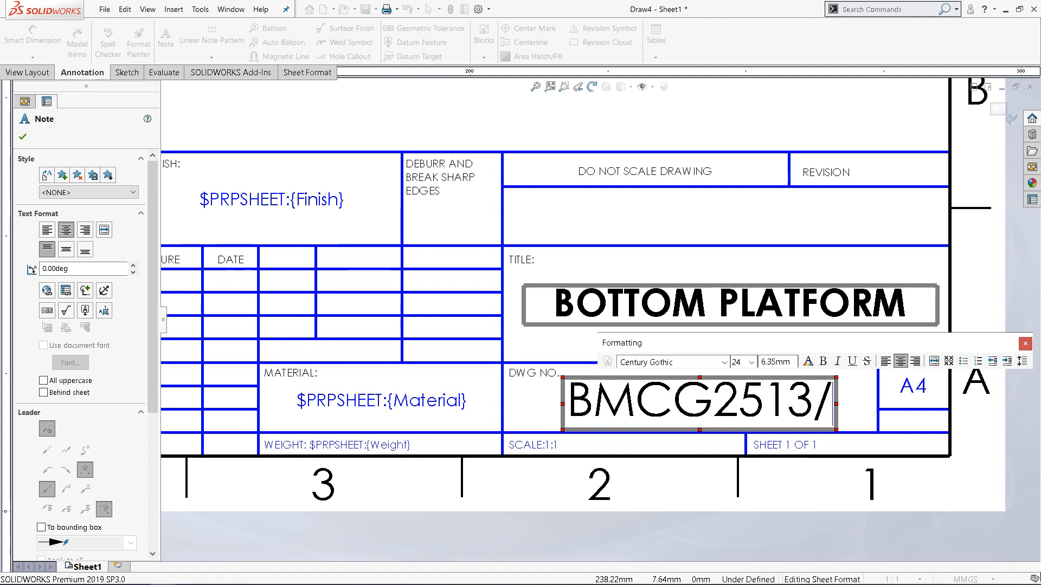
type("G5/")
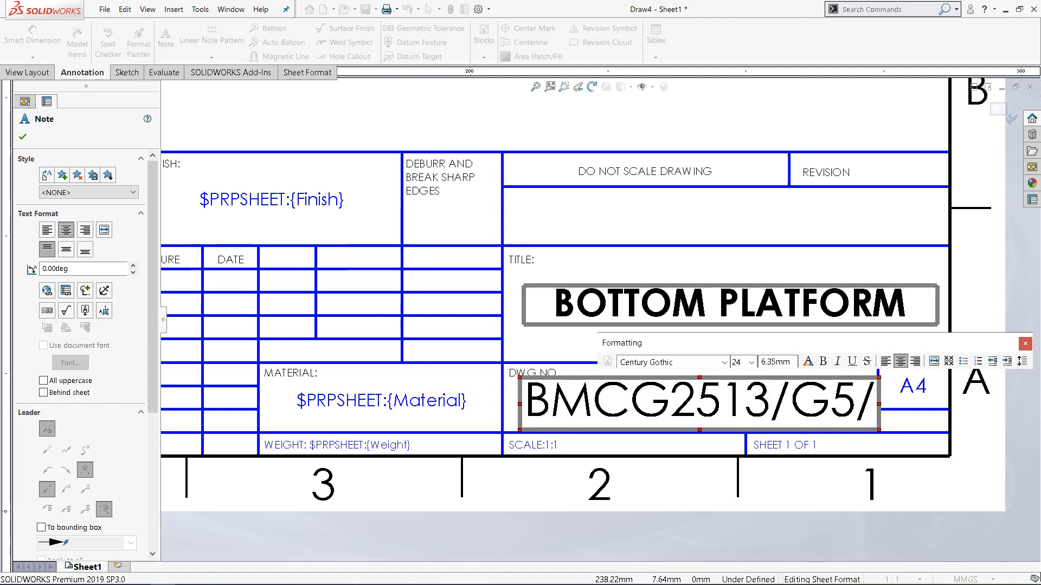
type("S1")
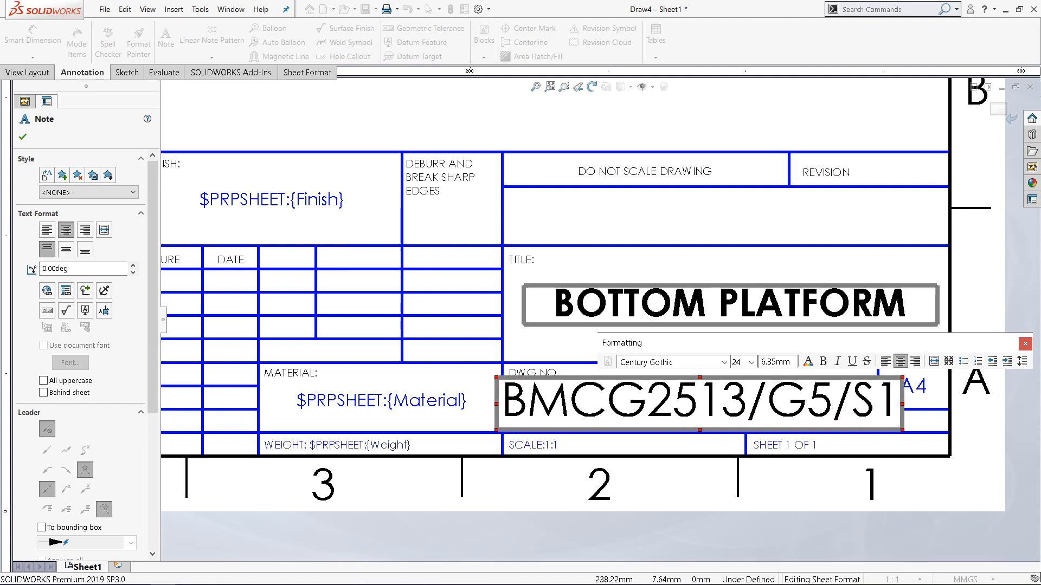
type("/")
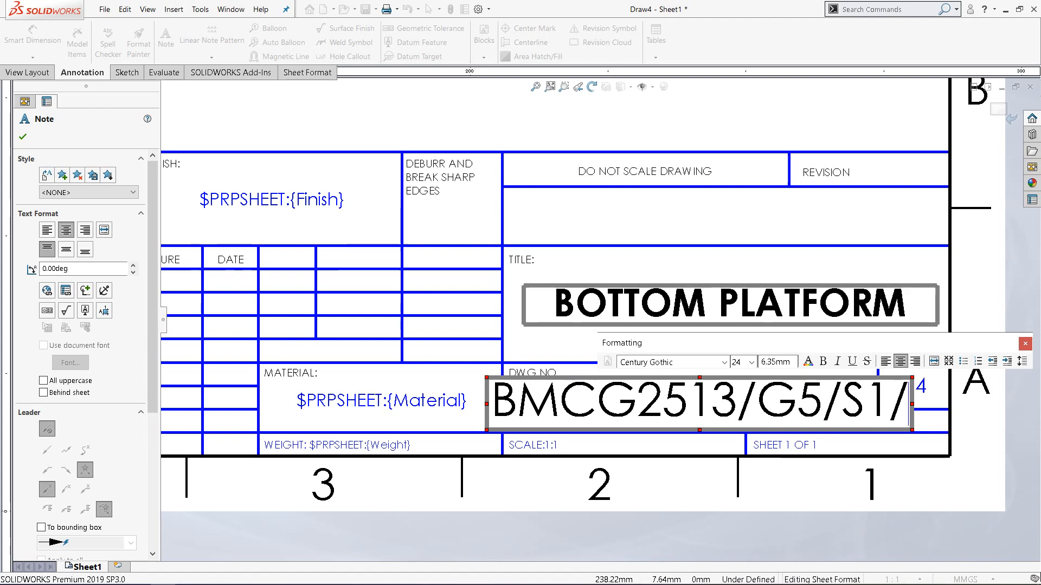
type("01")
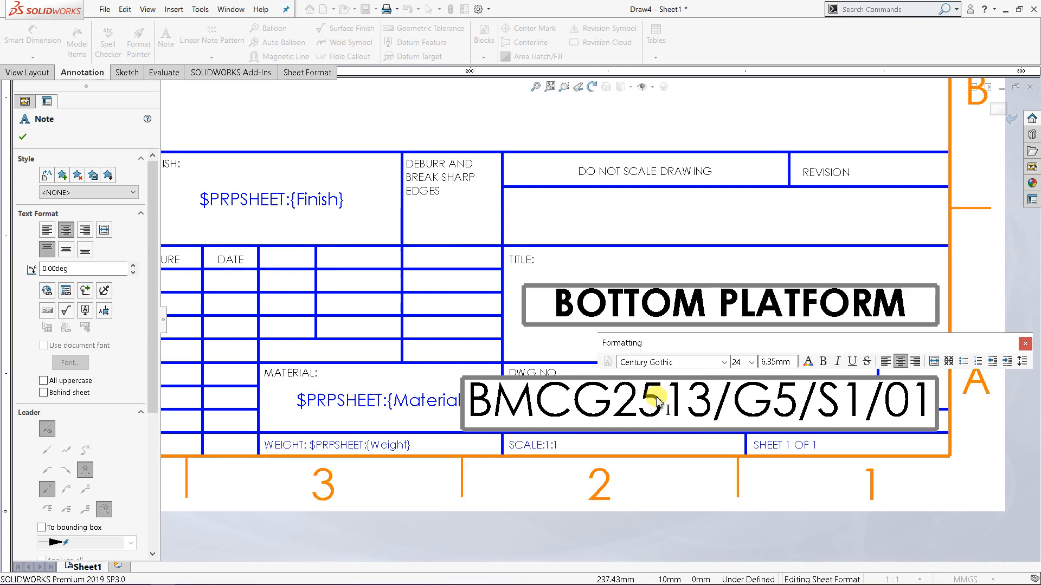
Step: Format the whole drawing number text as bold, size 14, keeping the Century Gothic font
left_click_drag(473, 415, 771, 412)
left_click(574, 412)
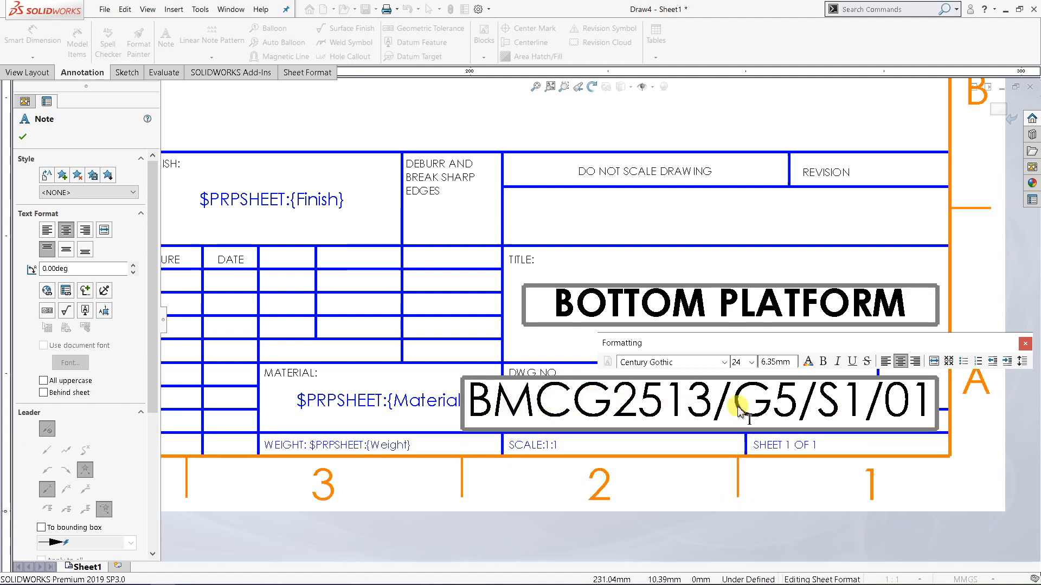
mouse_move(480, 419)
left_mouse_down()
mouse_move(932, 423)
mouse_move(878, 426)
left_mouse_up()
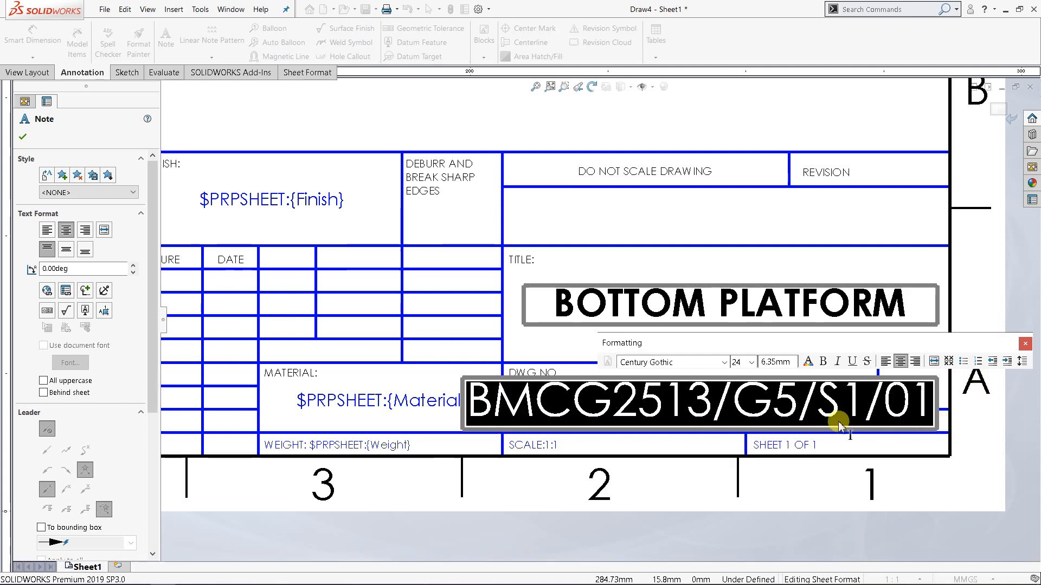
left_click(821, 361)
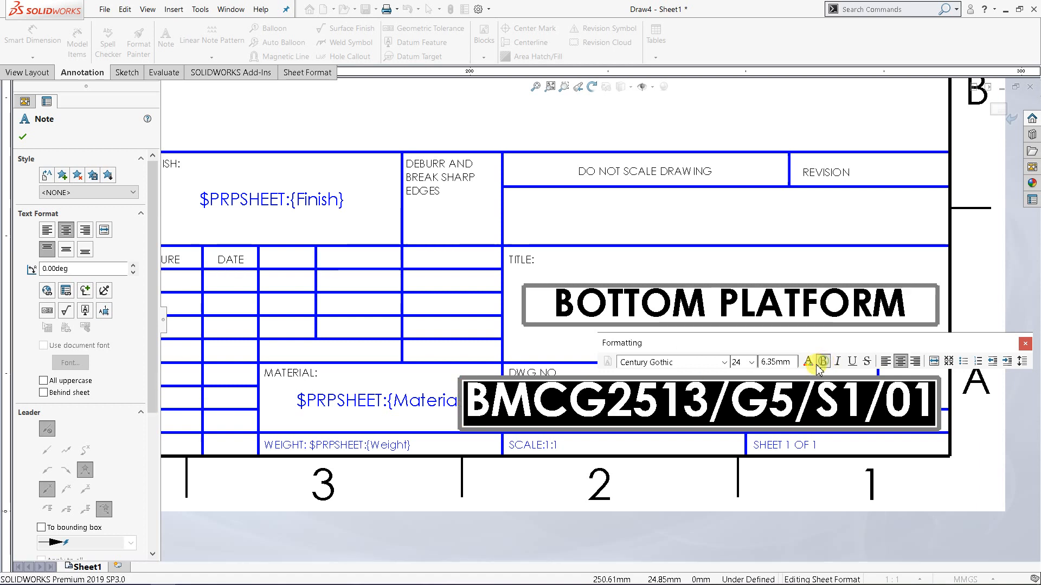
left_click(752, 362)
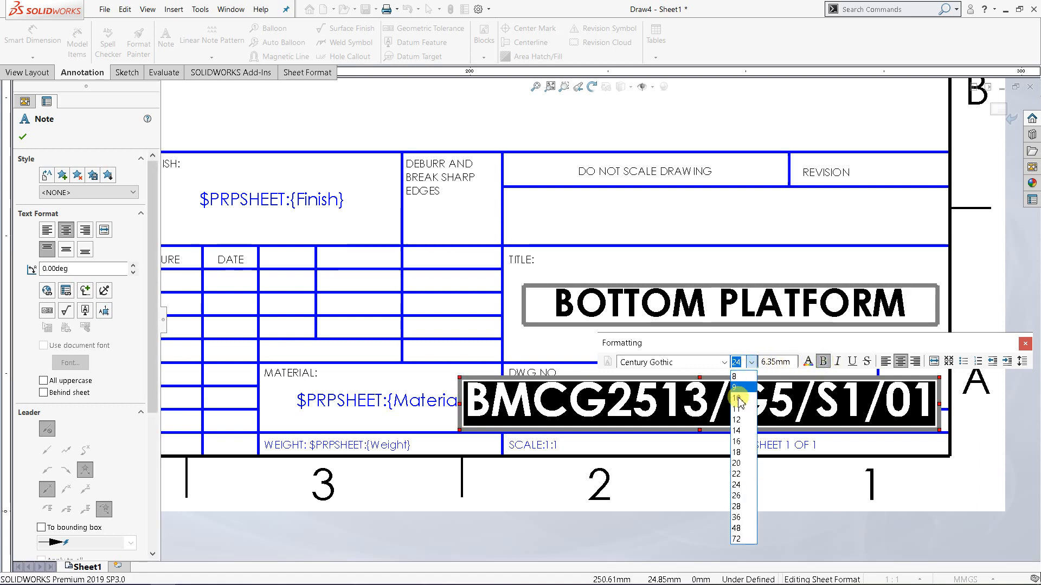
left_click(738, 420)
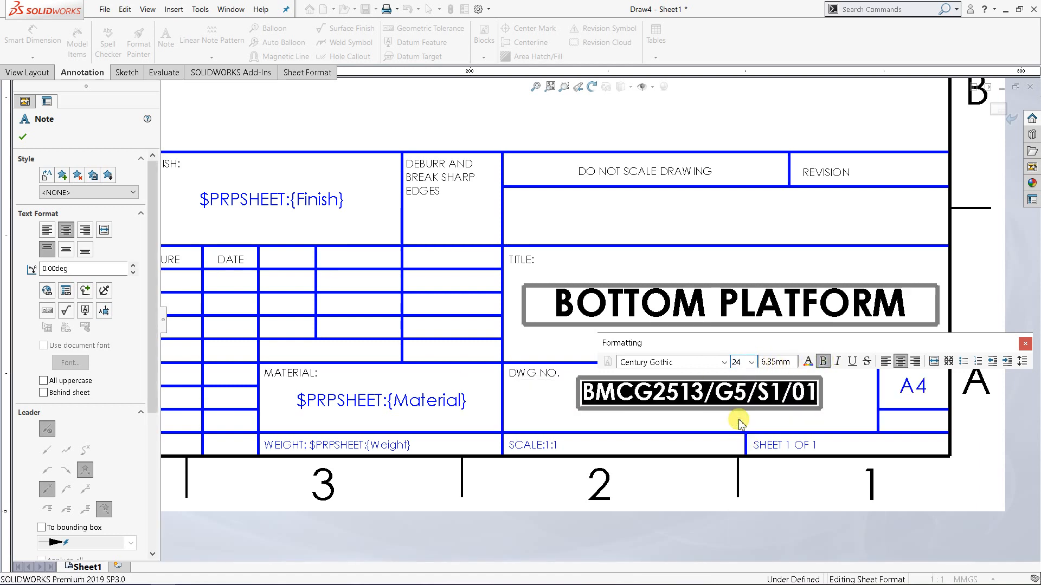
left_click(752, 362)
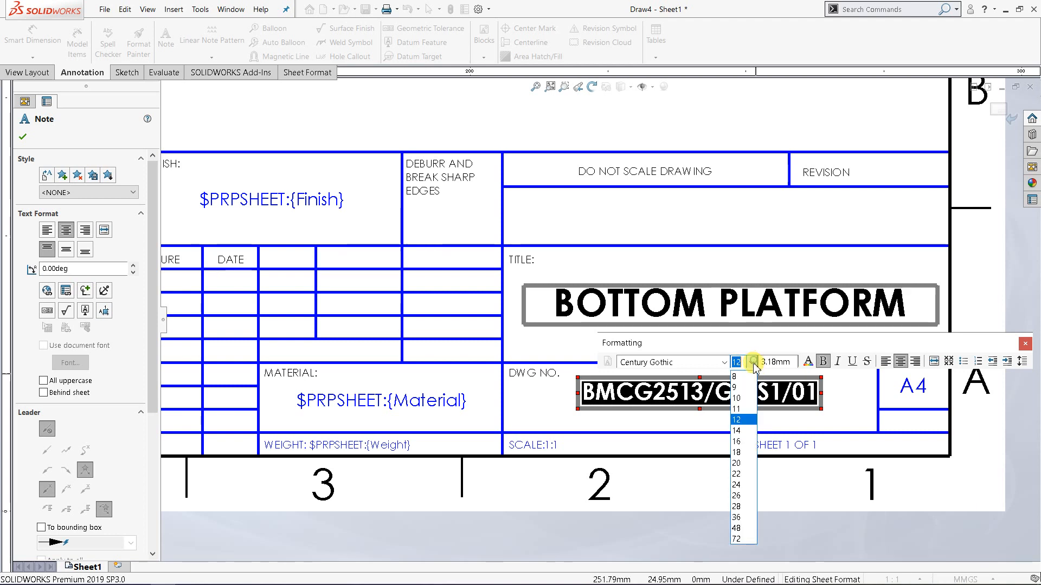
left_click(744, 425)
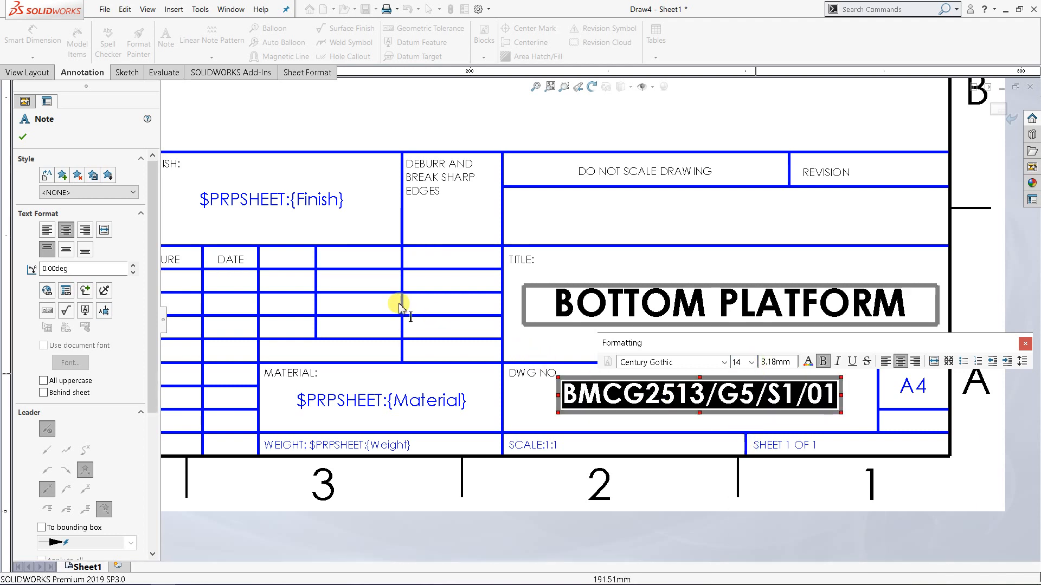
left_click(23, 139)
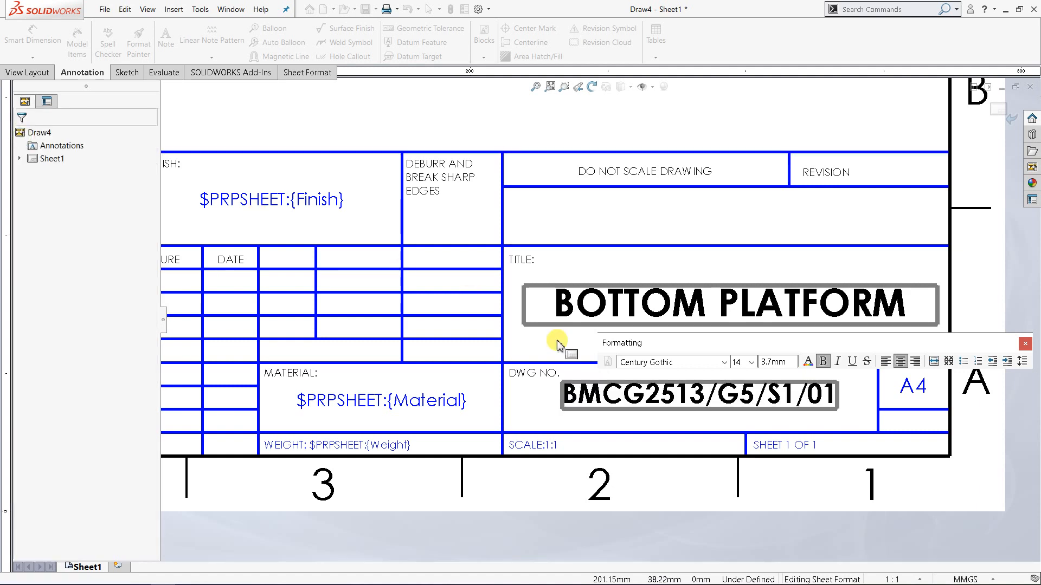
Step: Move the drawing number note slightly down to sit midway in the DWG NO. cell
scroll(699, 401, "down", 2)
left_click_drag(747, 384, 752, 398)
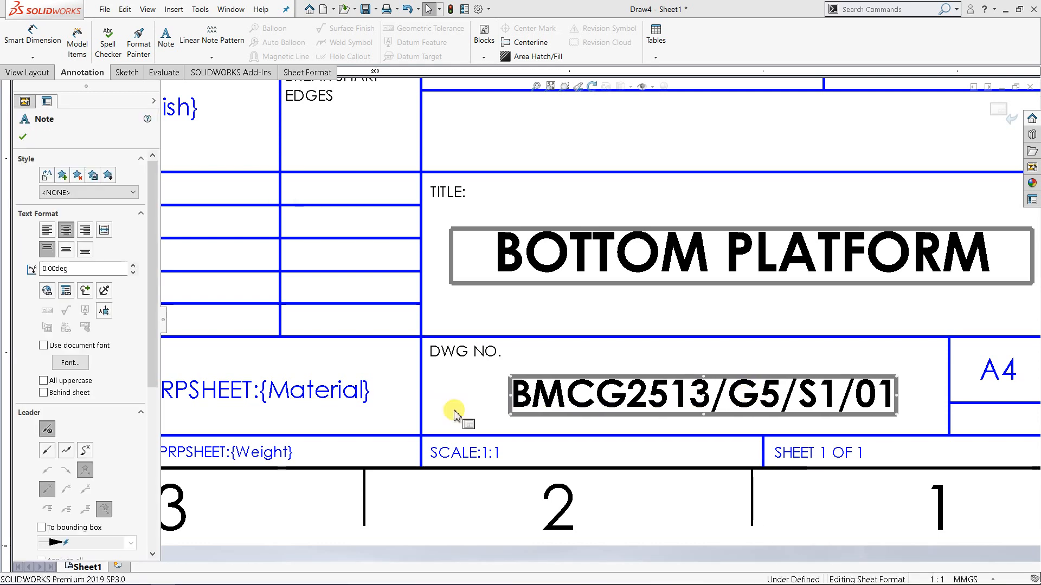
left_click(20, 133)
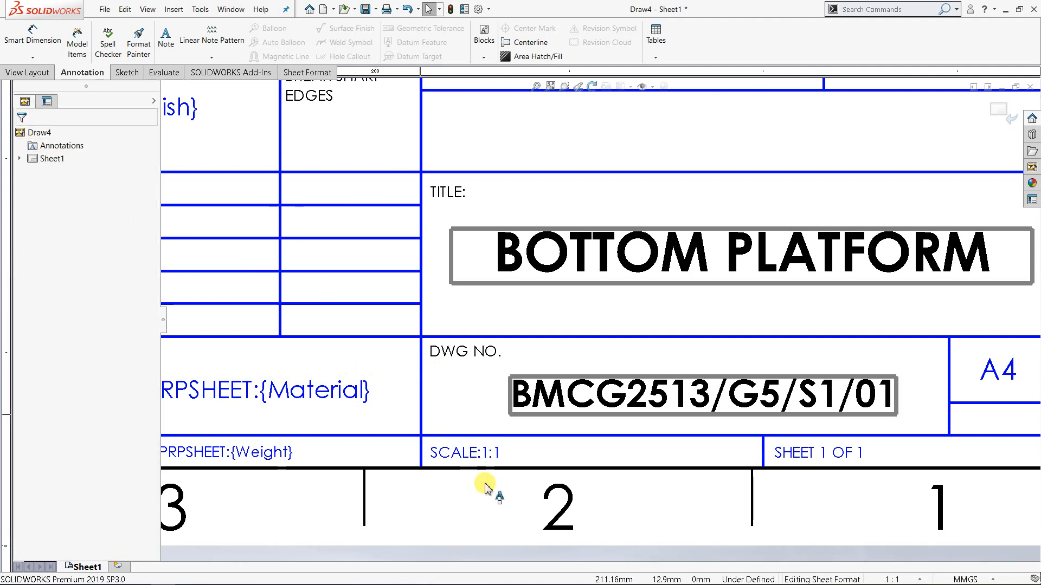
Step: Replace the linked sheet scale in the title block's SCALE field so the note reads SCALE: 1:2
scroll(481, 332, "up", 2)
scroll(383, 321, "up", 1)
scroll(418, 320, "down", 1)
scroll(609, 425, "down", 2)
scroll(607, 405, "down", 2)
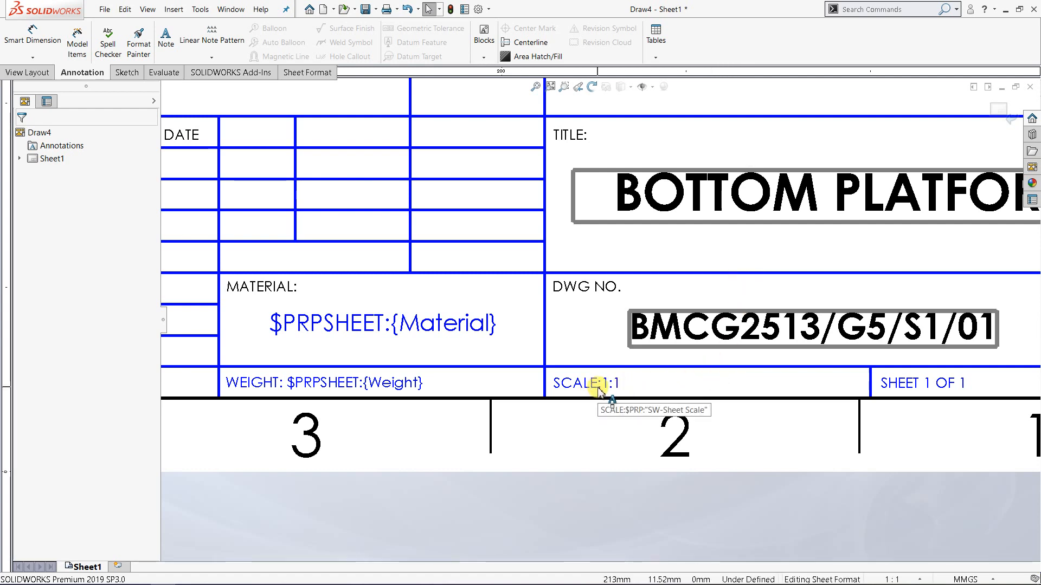
scroll(597, 390, "down", 2)
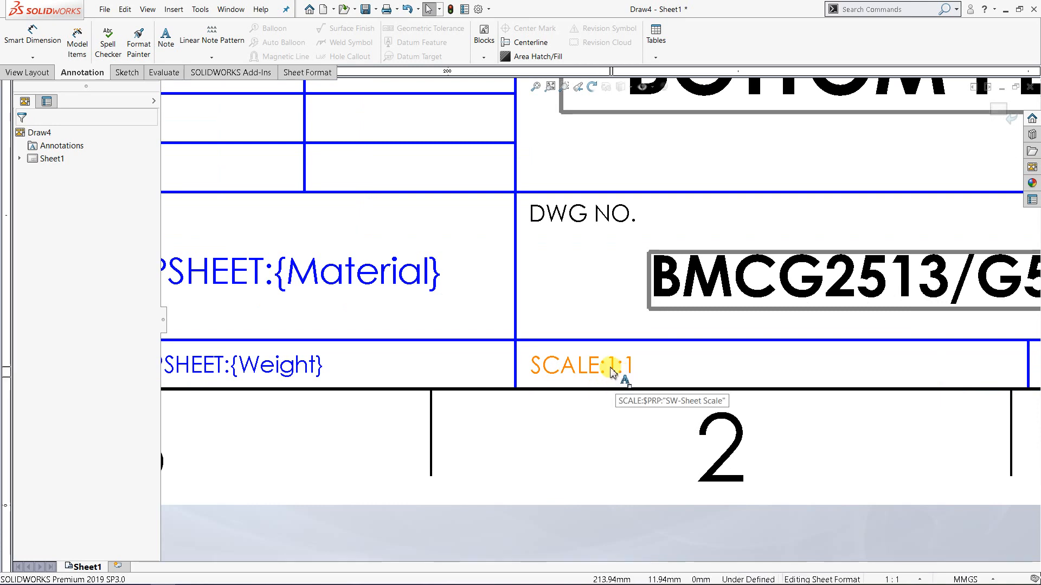
left_click(611, 369)
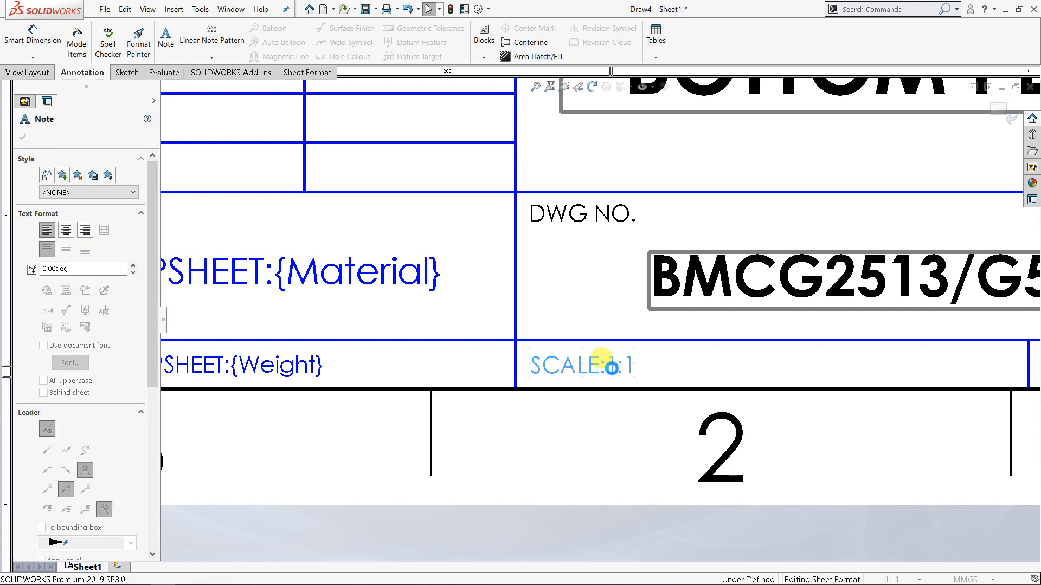
double_click(606, 368)
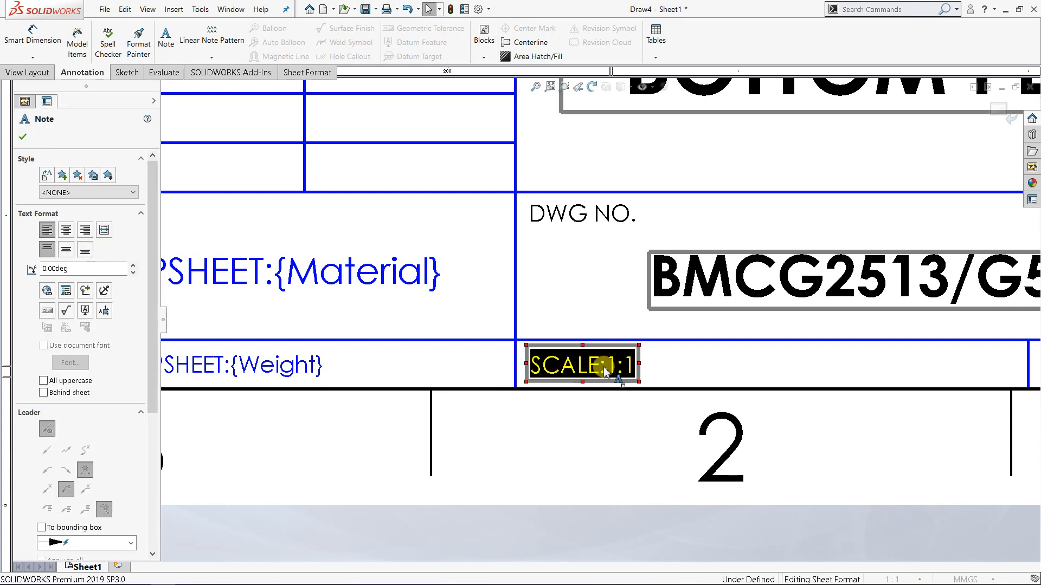
left_click(633, 373)
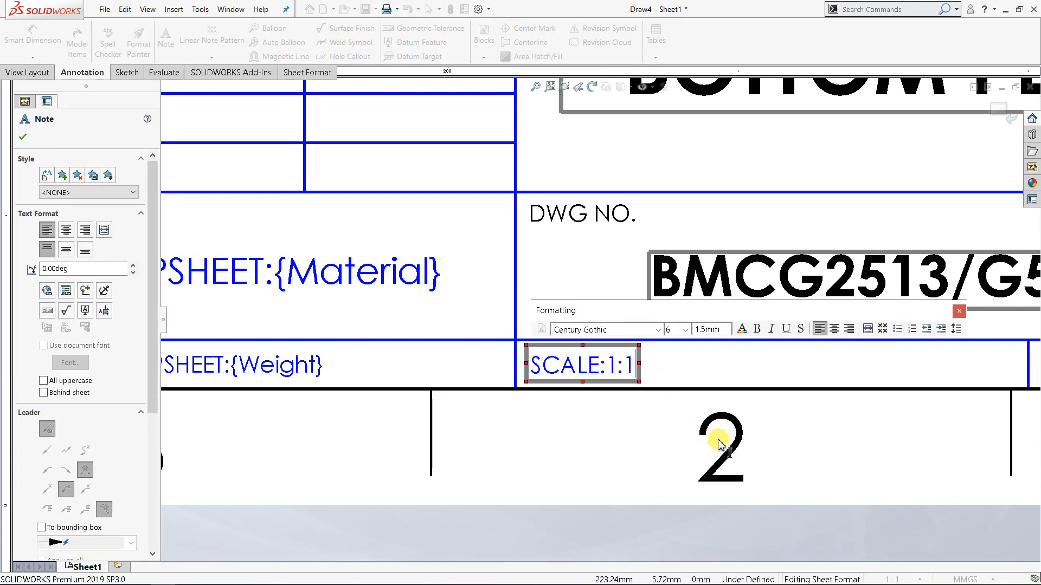
key("BackSpace")
key("BackSpace")
key("BackSpace")
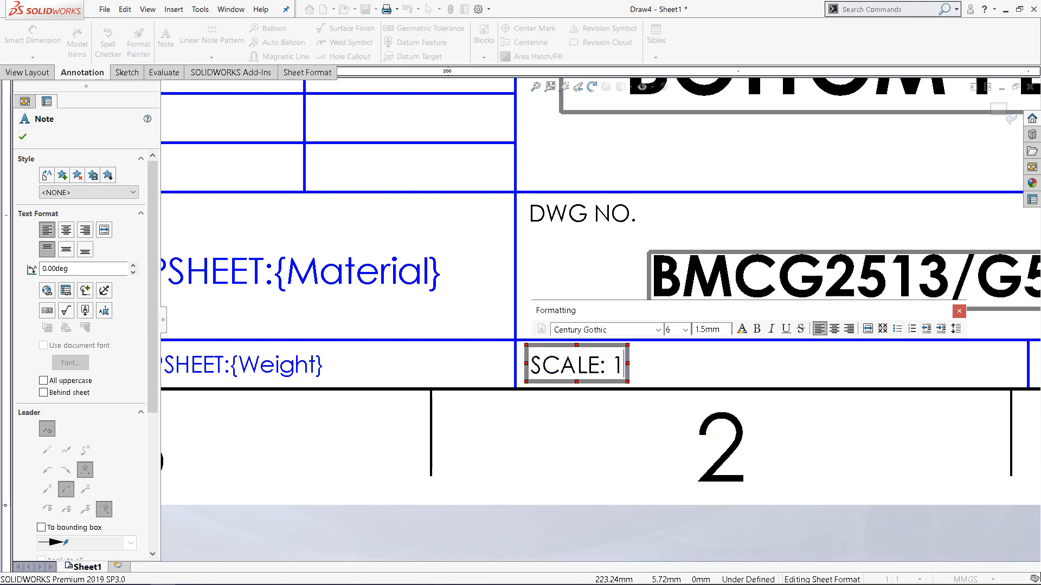
type("1:2")
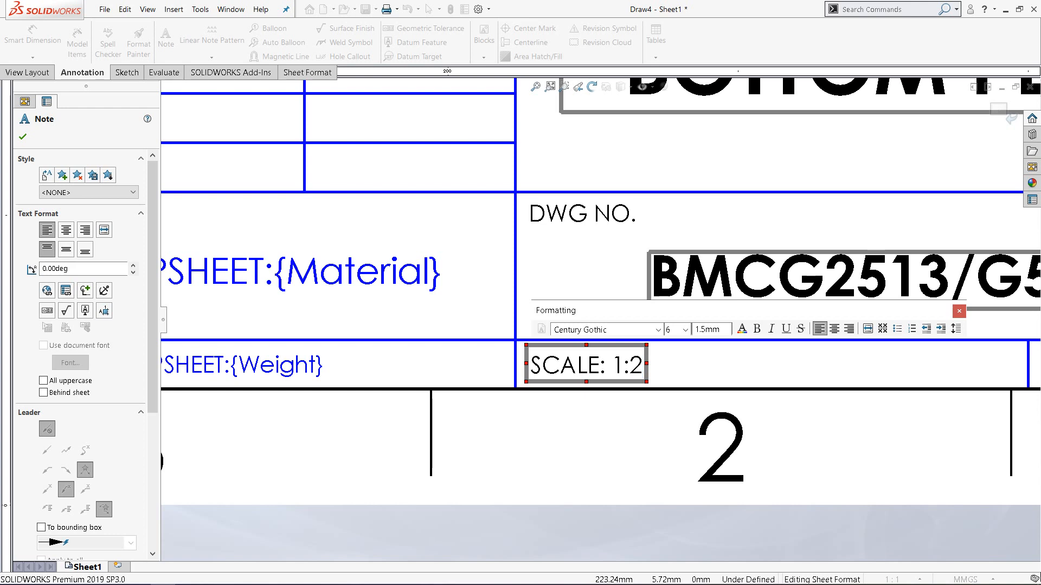
left_click(748, 366)
left_click(682, 385)
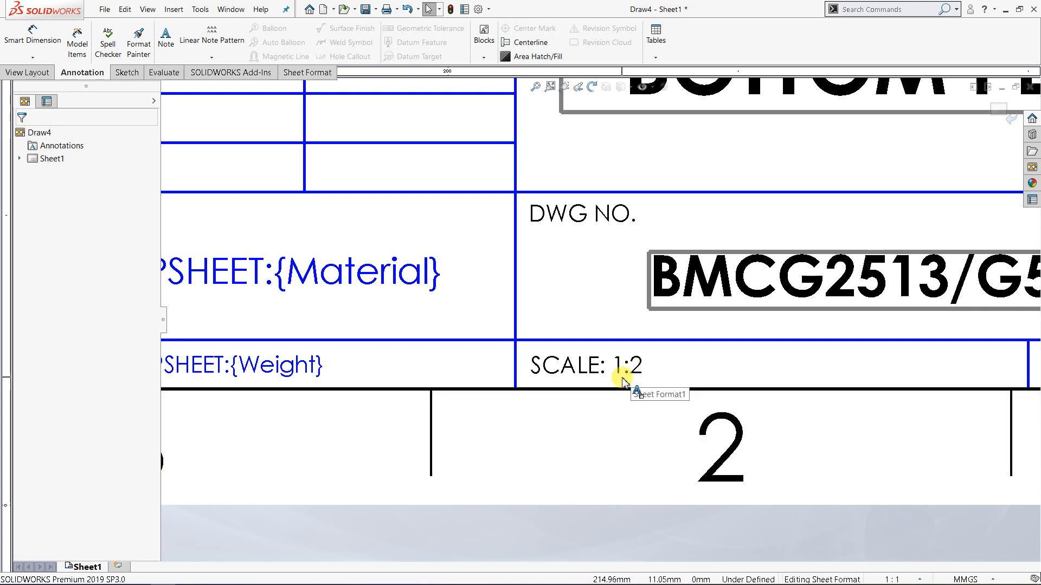
Step: Change the ratio in the title block's SCALE note to 1:1.5
scroll(595, 187, "up", 2)
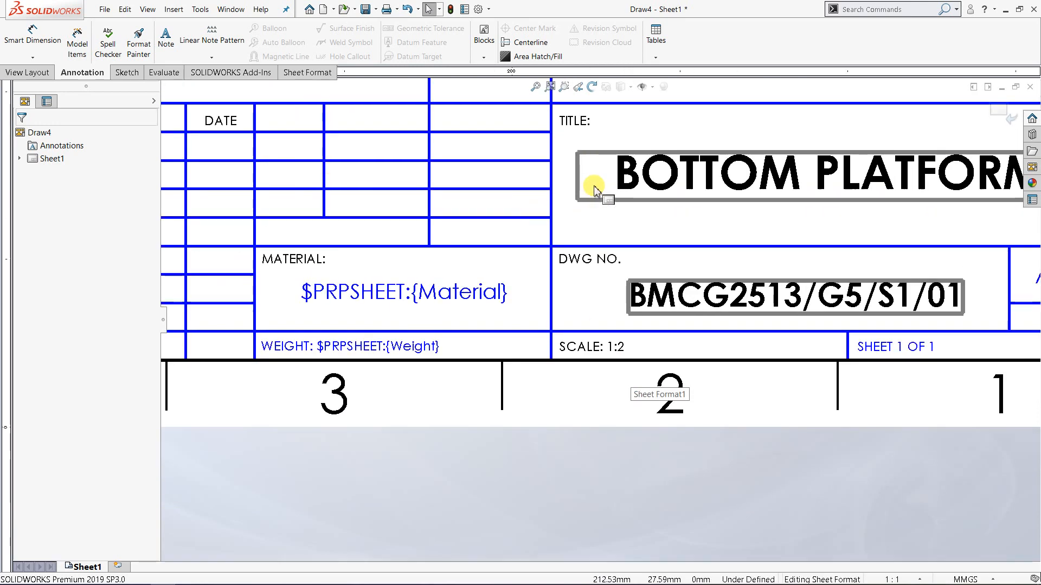
scroll(592, 313, "down", 4)
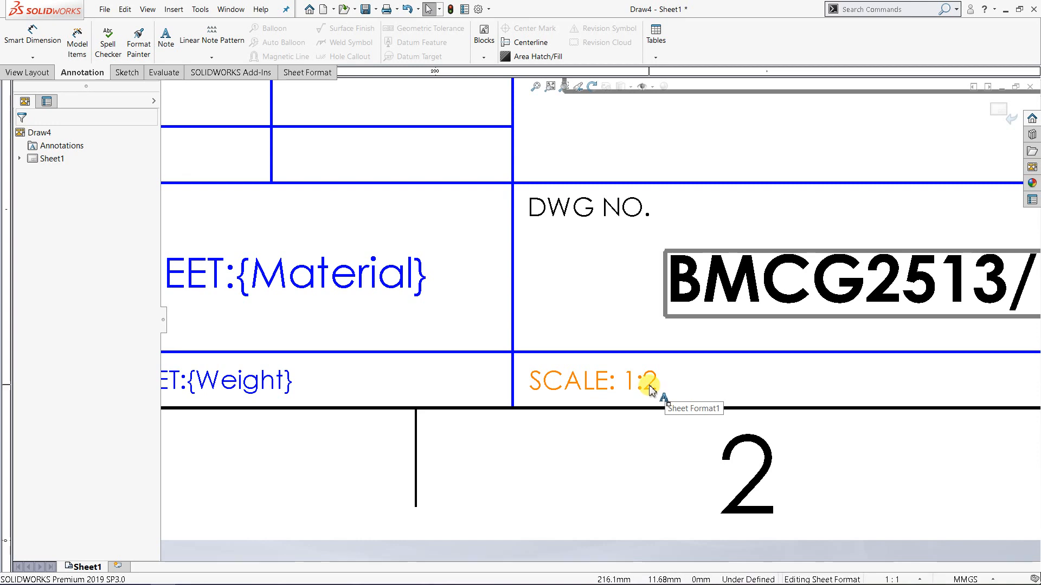
double_click(649, 386)
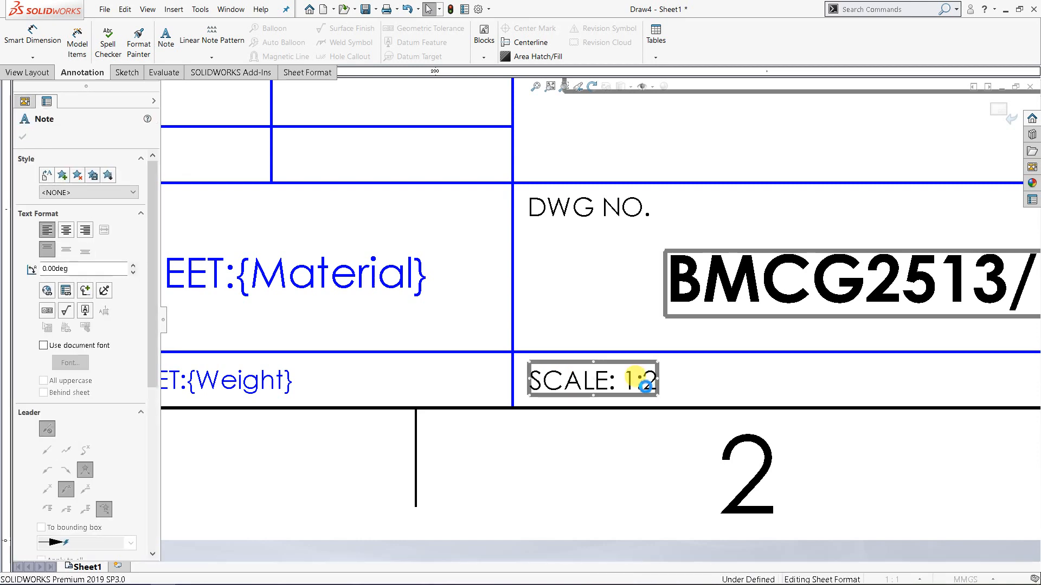
left_click(657, 384)
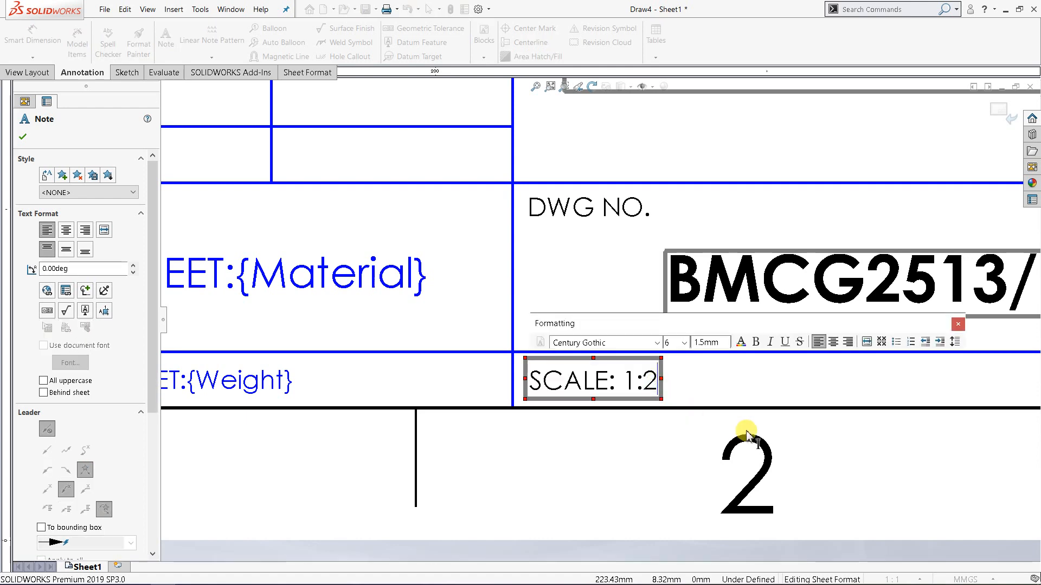
key("Delete")
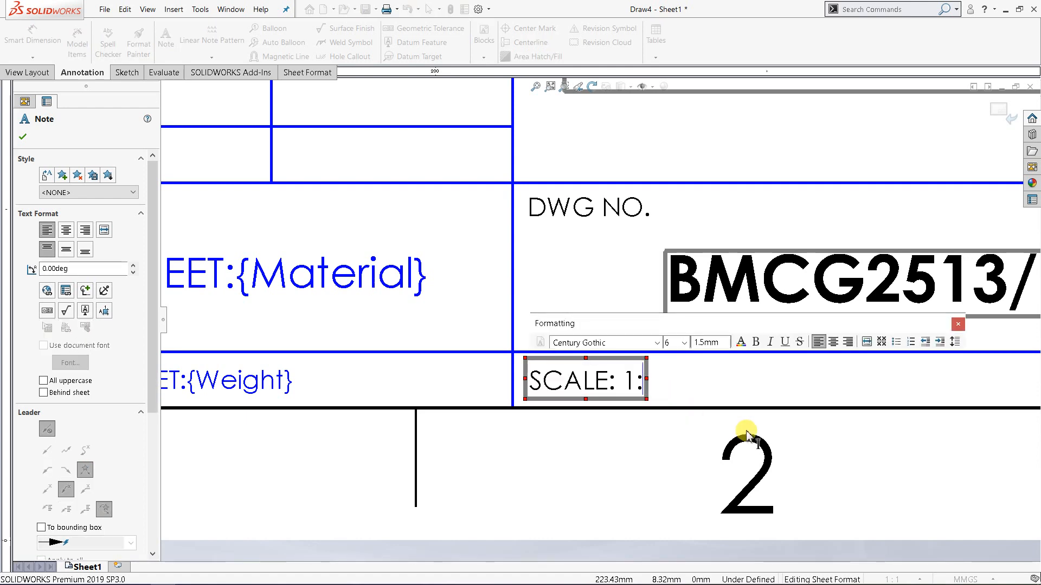
type("4")
key("BackSpace")
type("1.5")
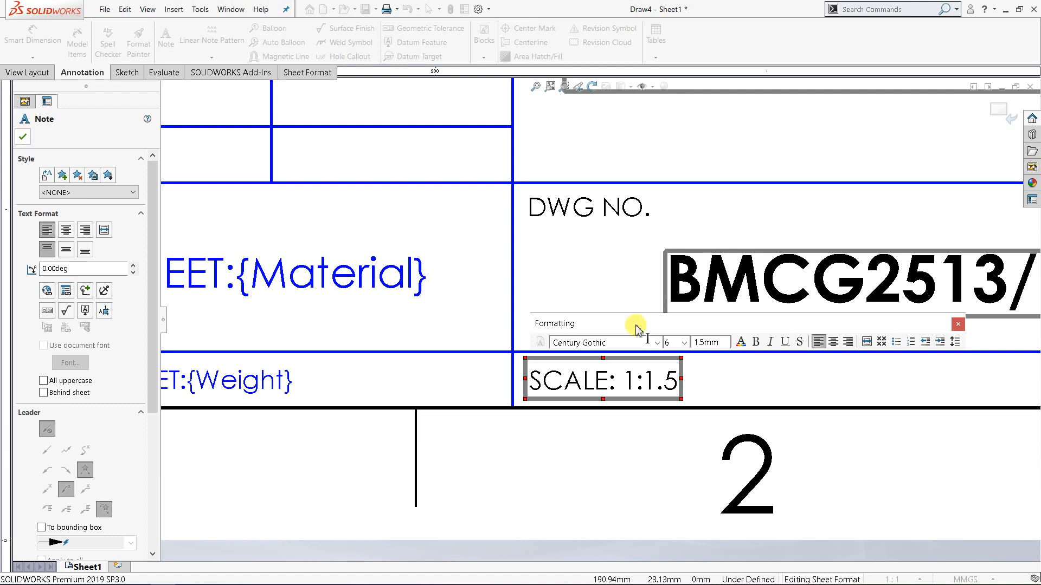
left_click(812, 378)
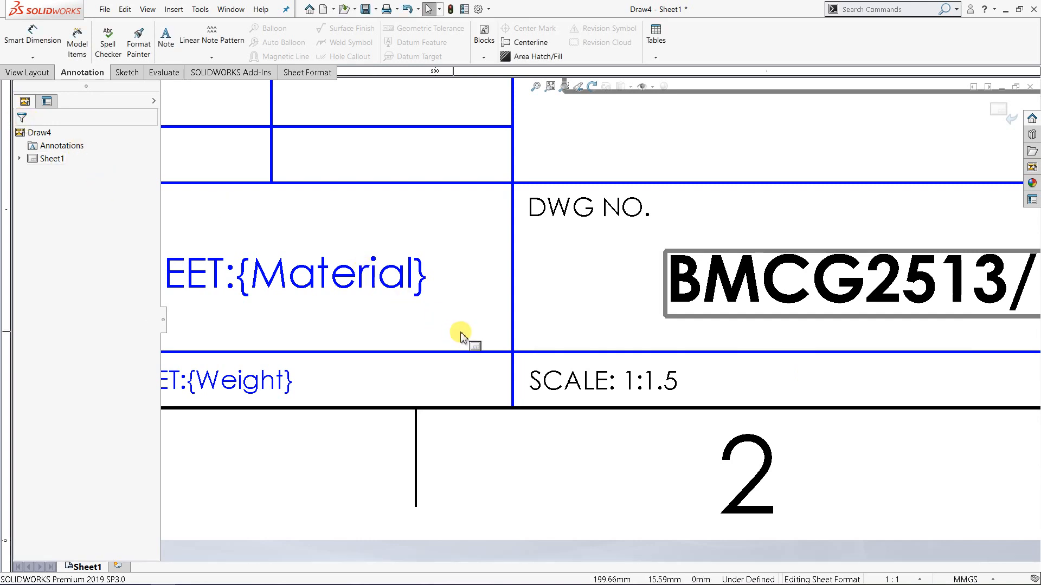
Step: Replace the linked material property in the title block's MATERIAL cell with the text MILD STEEL
scroll(455, 333, "up", 4)
scroll(374, 263, "down", 2)
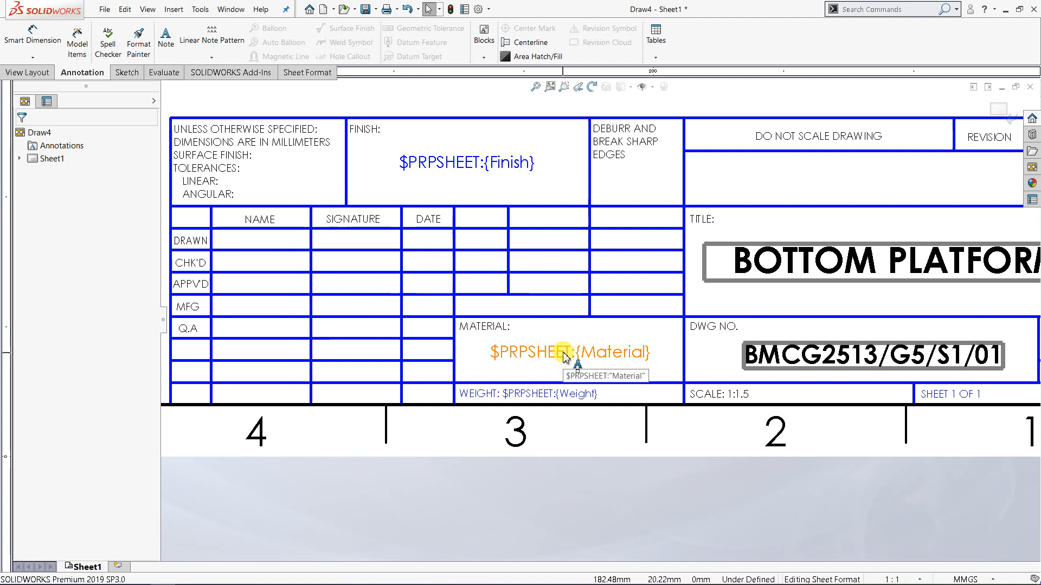
left_click(563, 357)
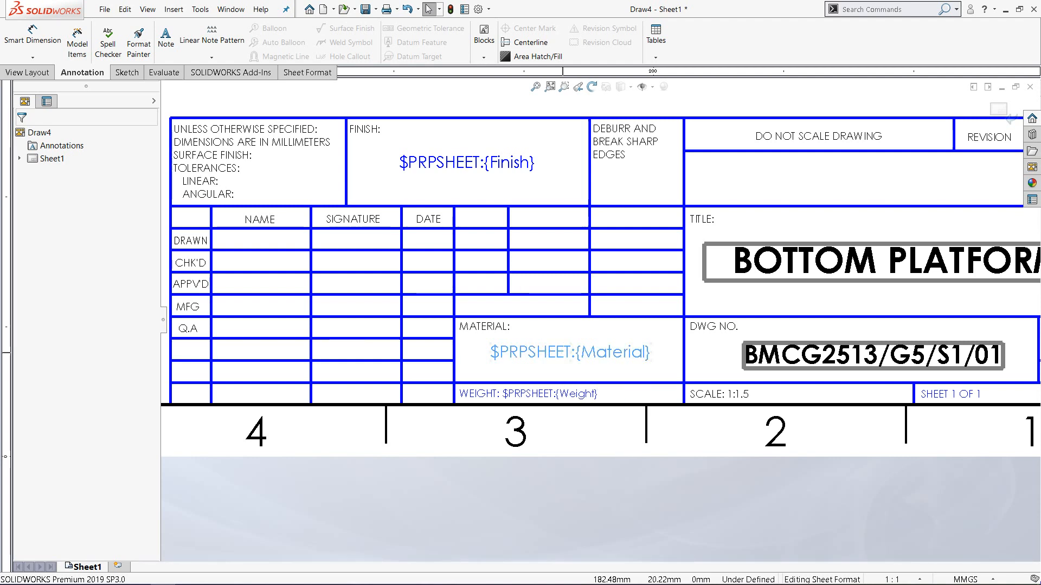
double_click(565, 355)
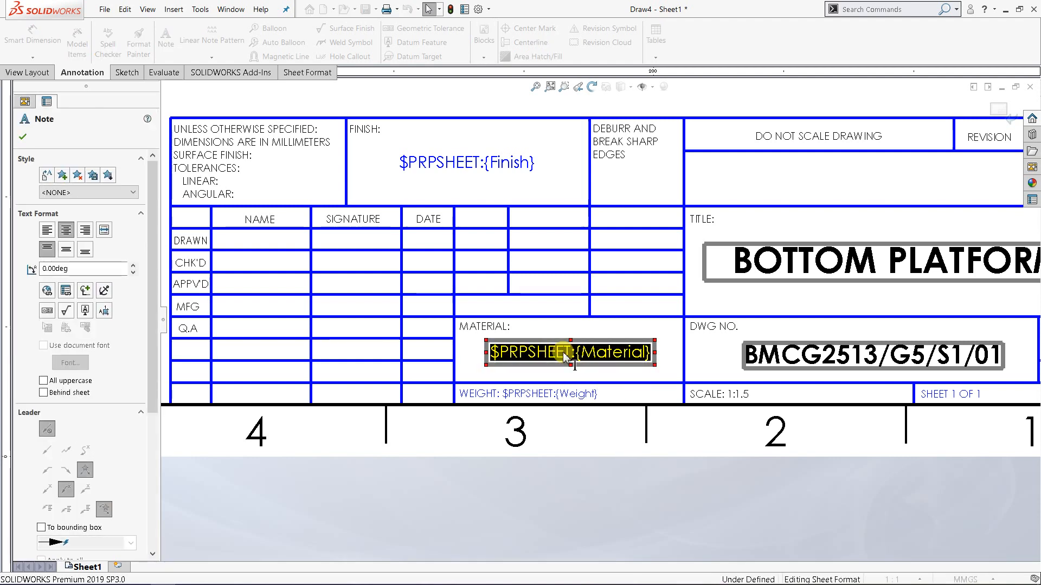
type("MILD")
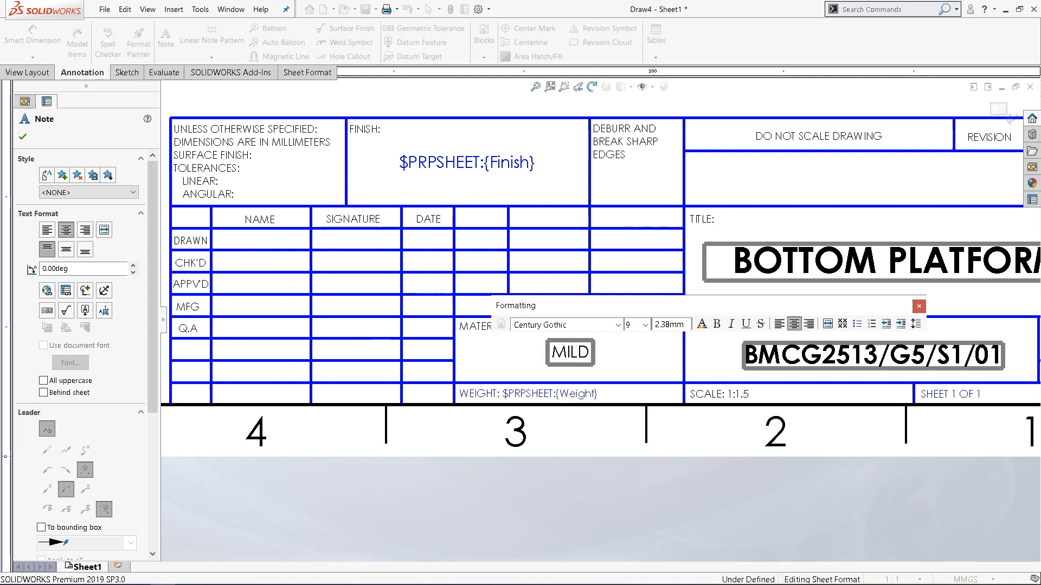
type(" STEEL")
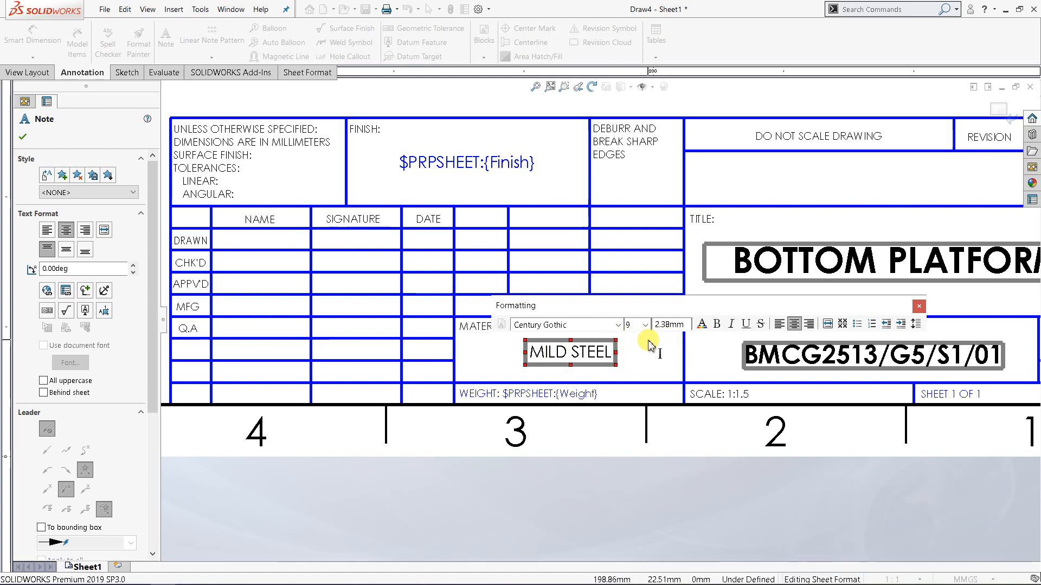
left_click(24, 137)
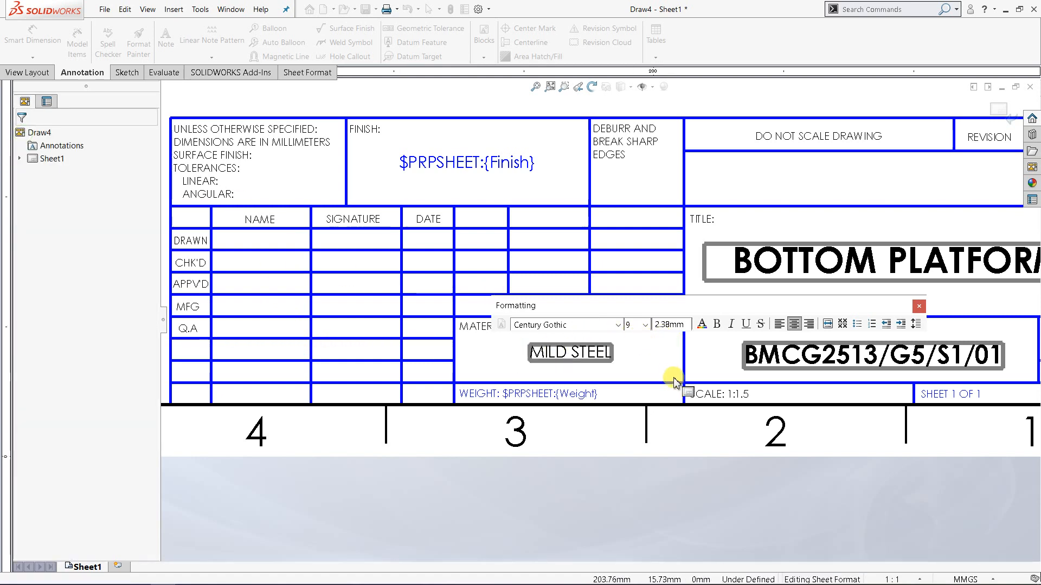
Step: Replace the linked weight property in the title block so the note reads WEIGHT: 250 GRAMS
scroll(536, 409, "down", 2)
left_click(488, 376)
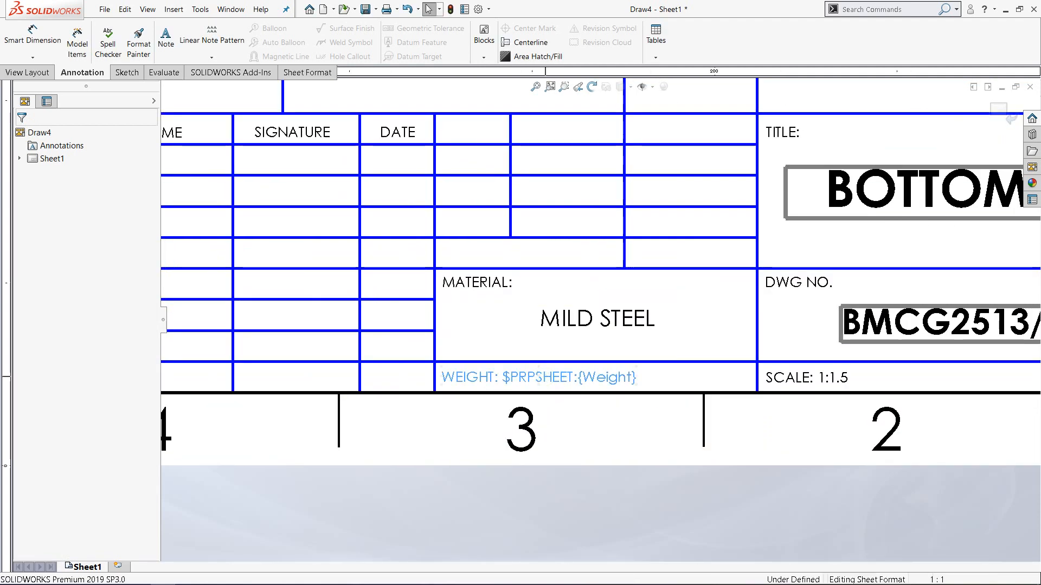
double_click(539, 374)
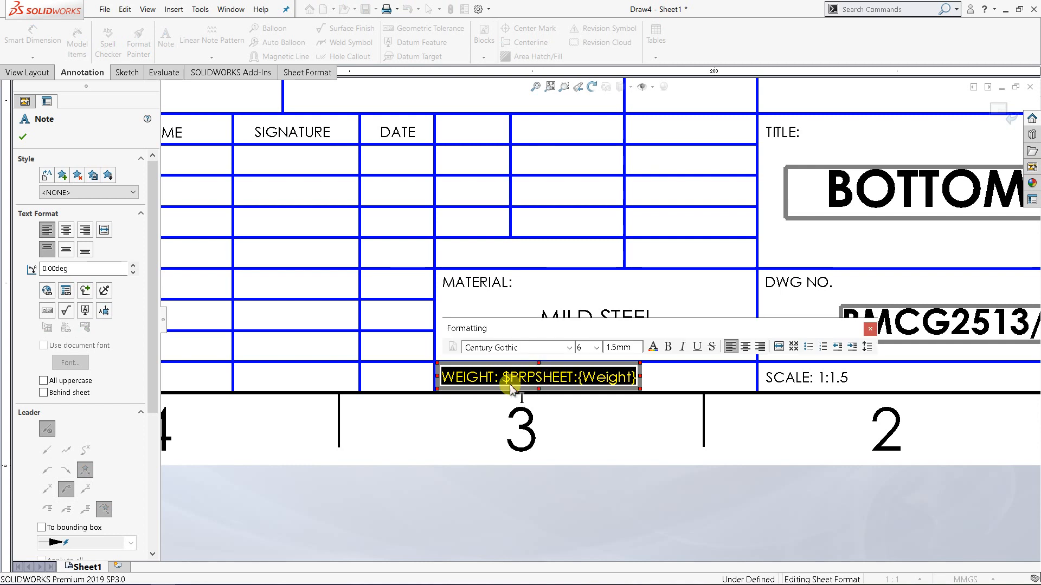
left_click_drag(502, 377, 639, 428)
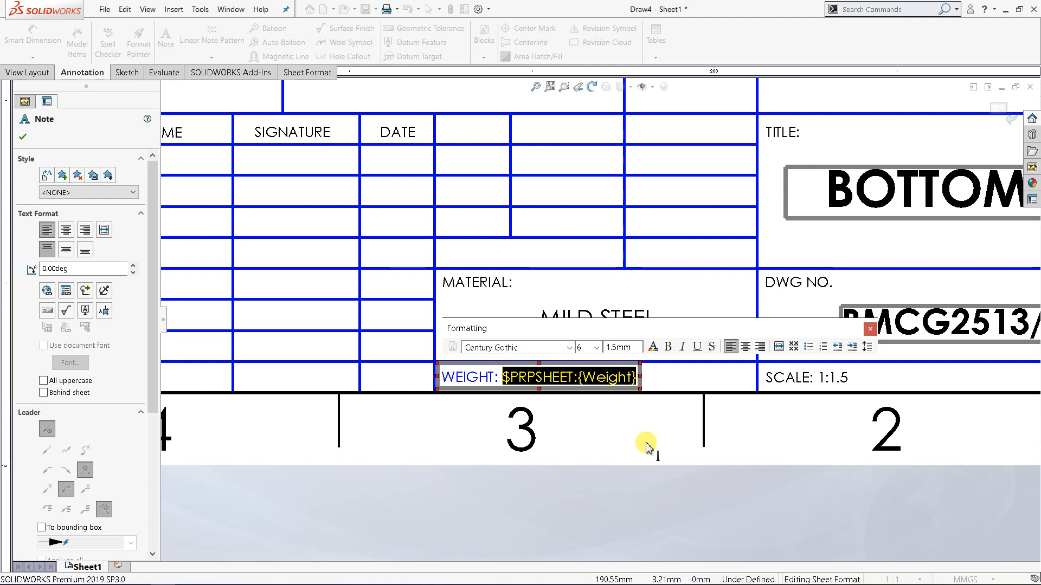
type("2")
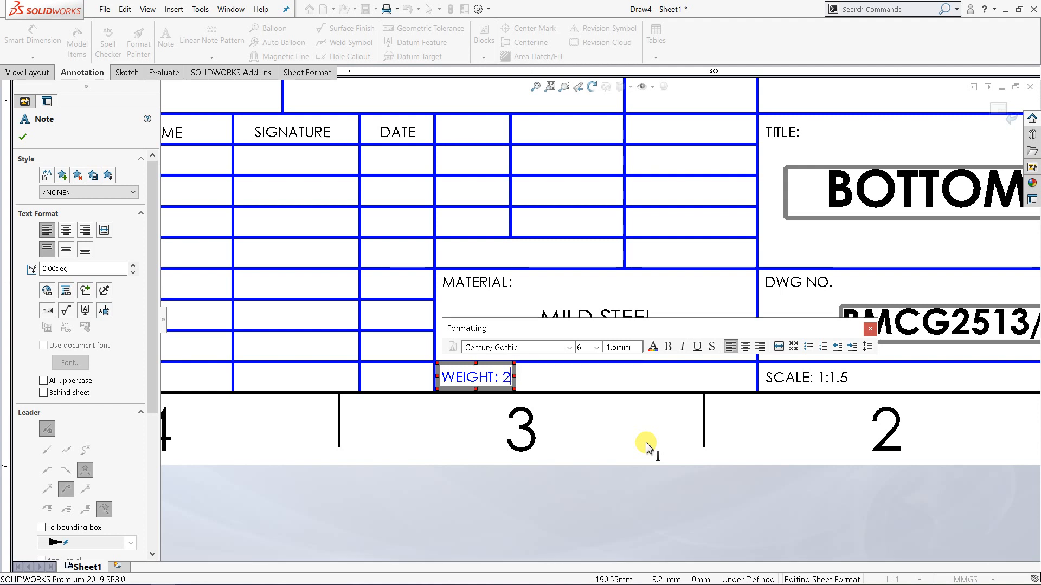
type("50 GRAMS")
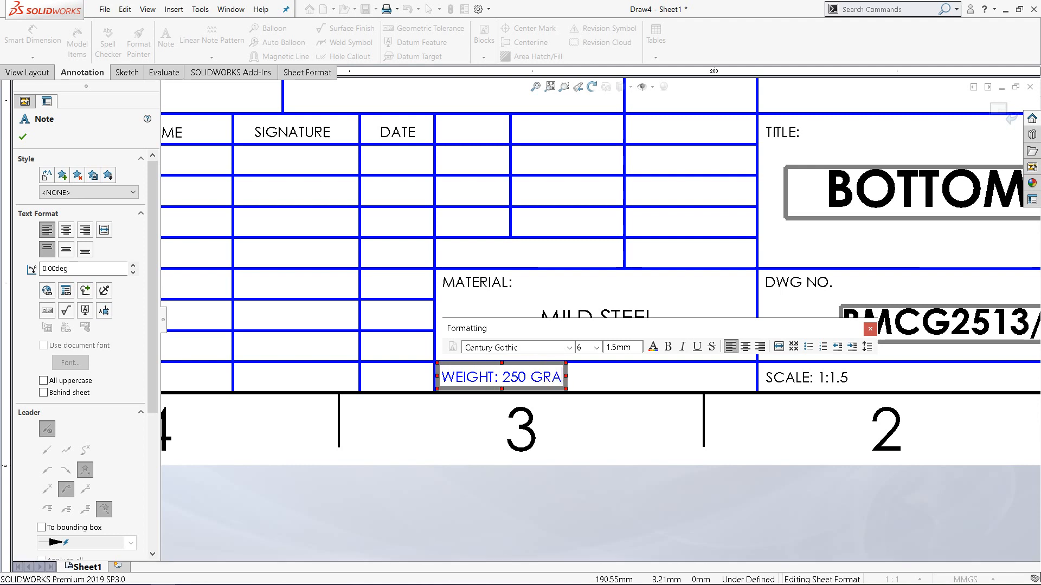
left_click(22, 137)
Step: Replace the linked finish property in the title block's FINISH cell with the text ANTI-RUST PAINT COATED
scroll(454, 135, "up", 1)
scroll(454, 135, "up", 1)
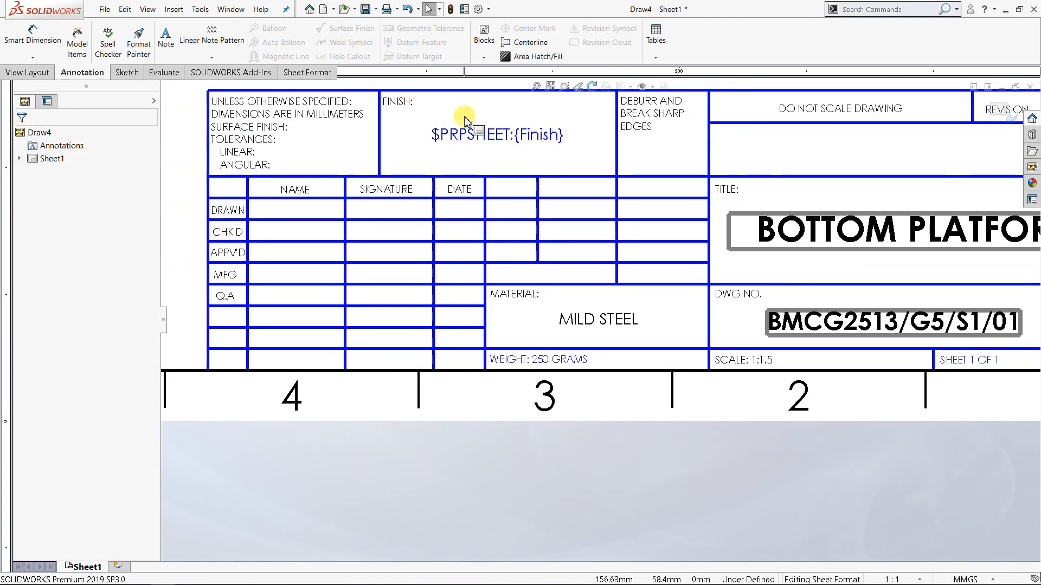
scroll(453, 119, "down", 1)
double_click(499, 162)
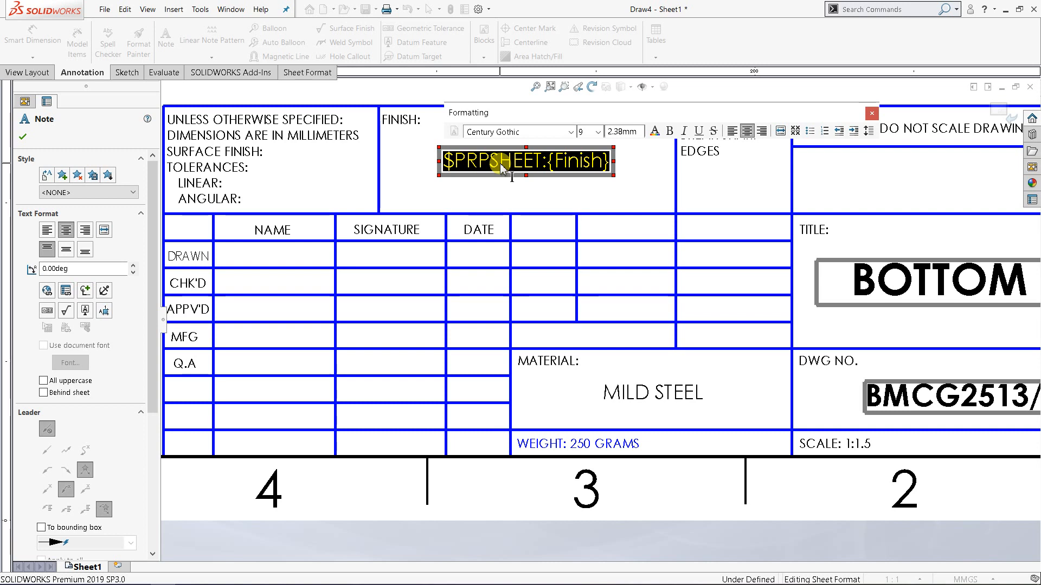
type("P")
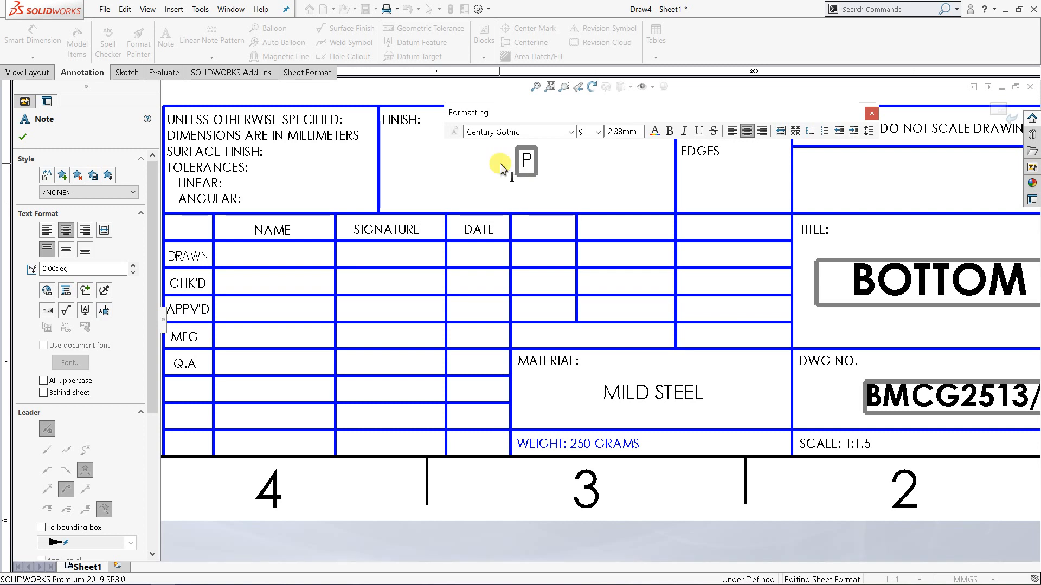
type("AINT COATED")
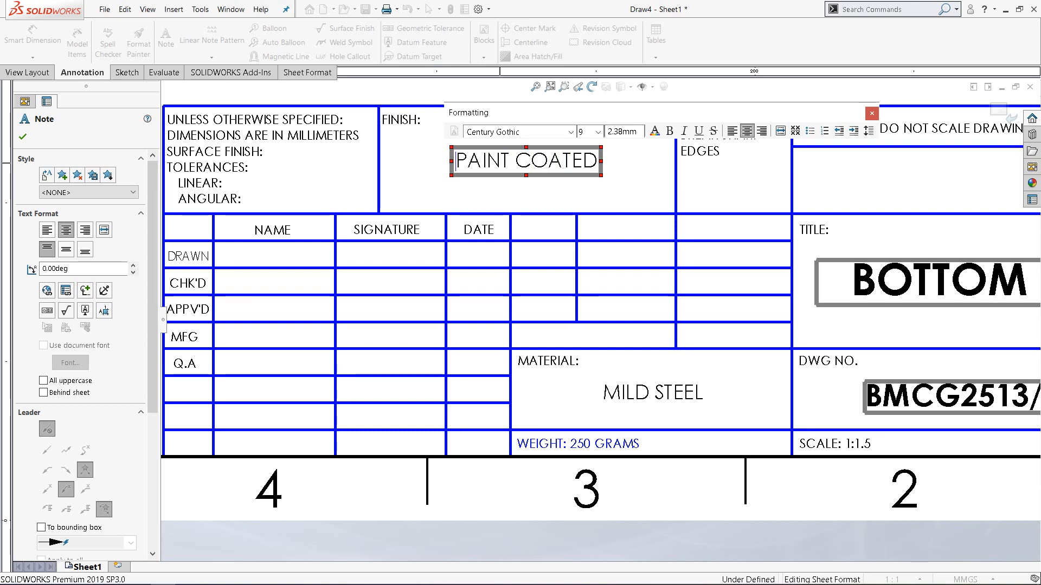
type("ANTI-RUS")
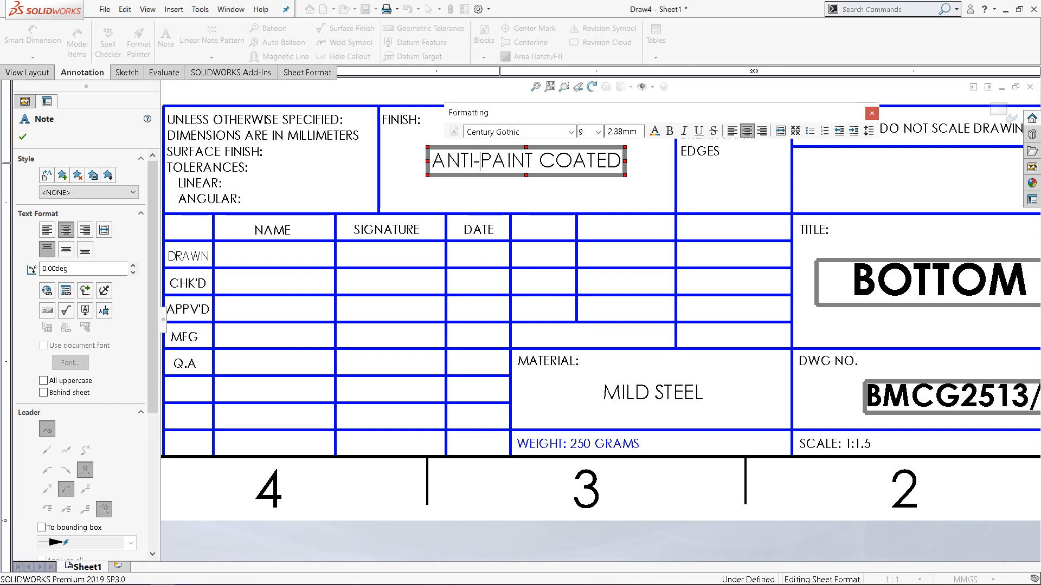
type("T")
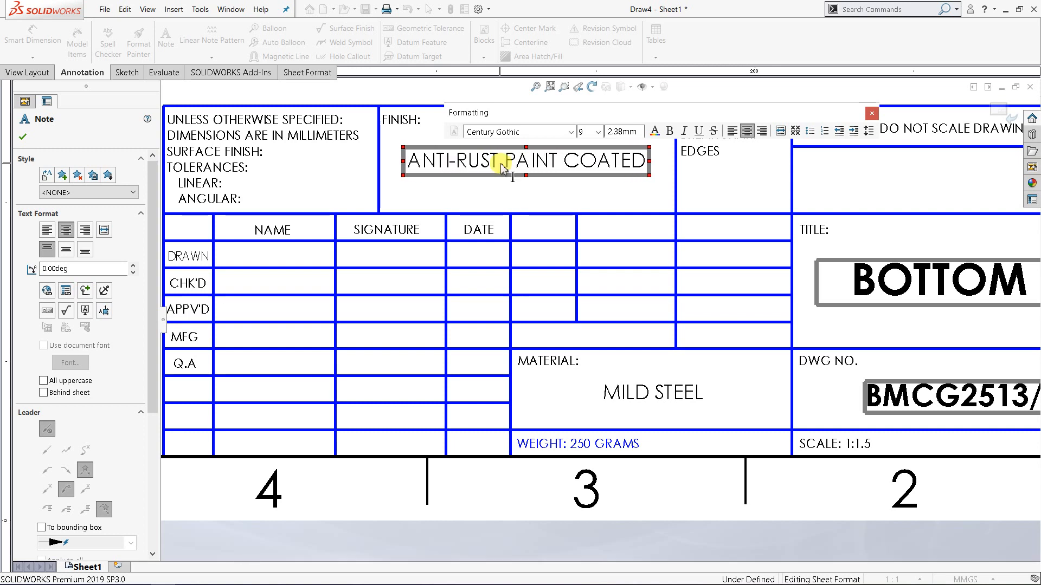
left_click(22, 137)
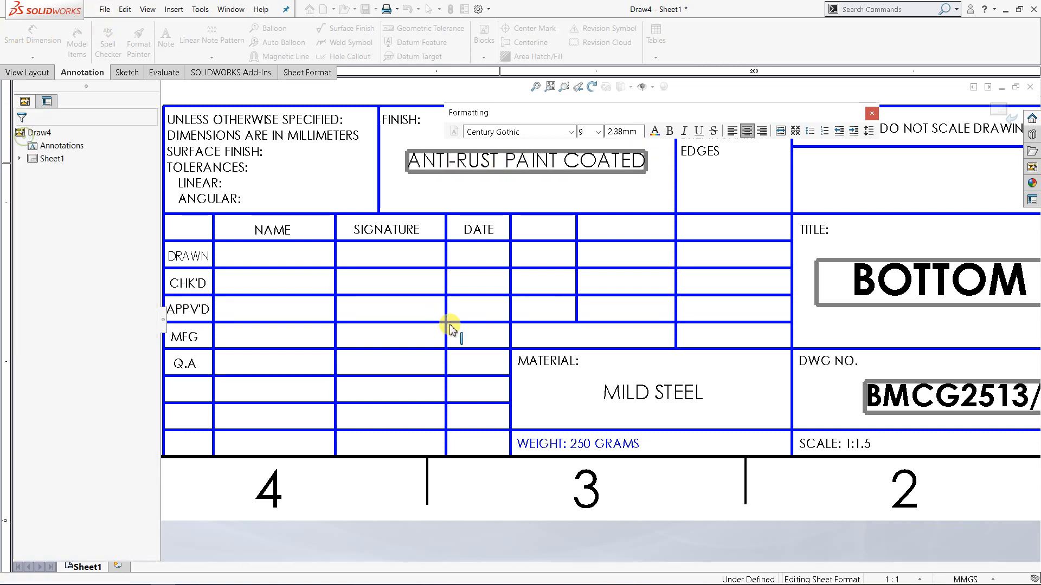
Step: Place a note reading 17/5/2021 in the DATE column of the CHK'D row
scroll(374, 303, "up", 3)
scroll(447, 297, "down", 5)
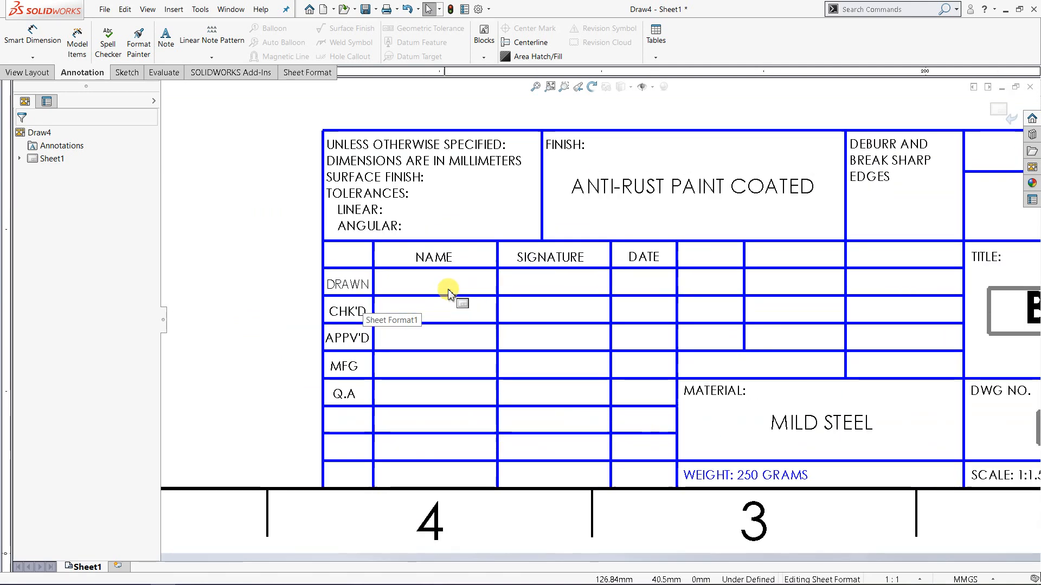
scroll(515, 343, "down", 3)
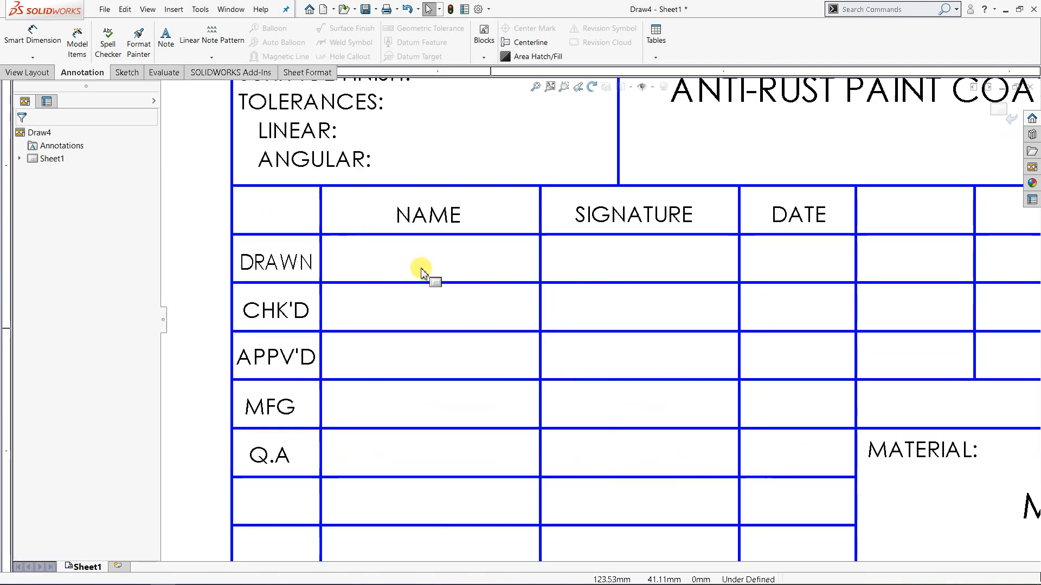
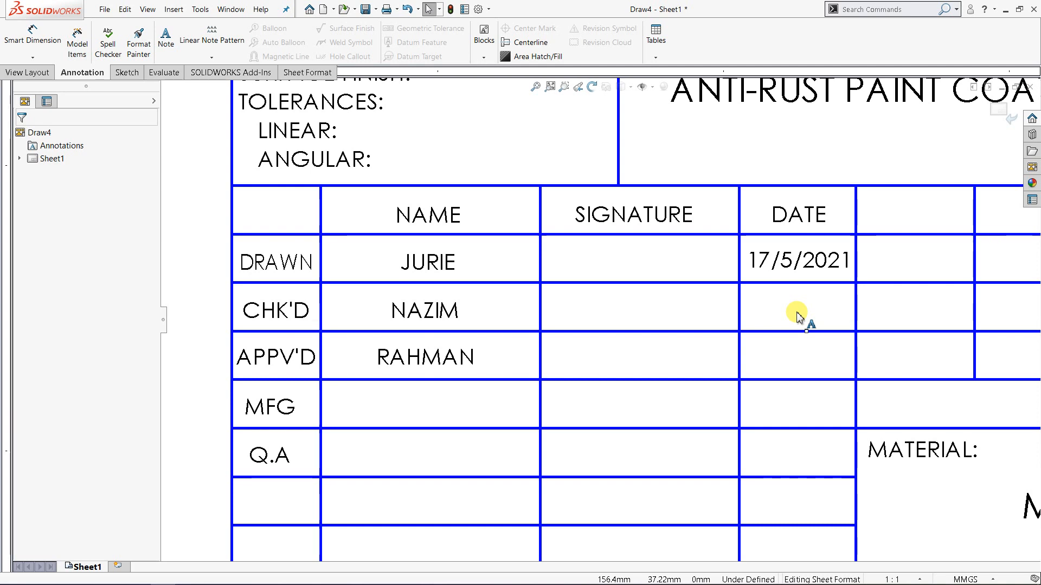
left_click(797, 313)
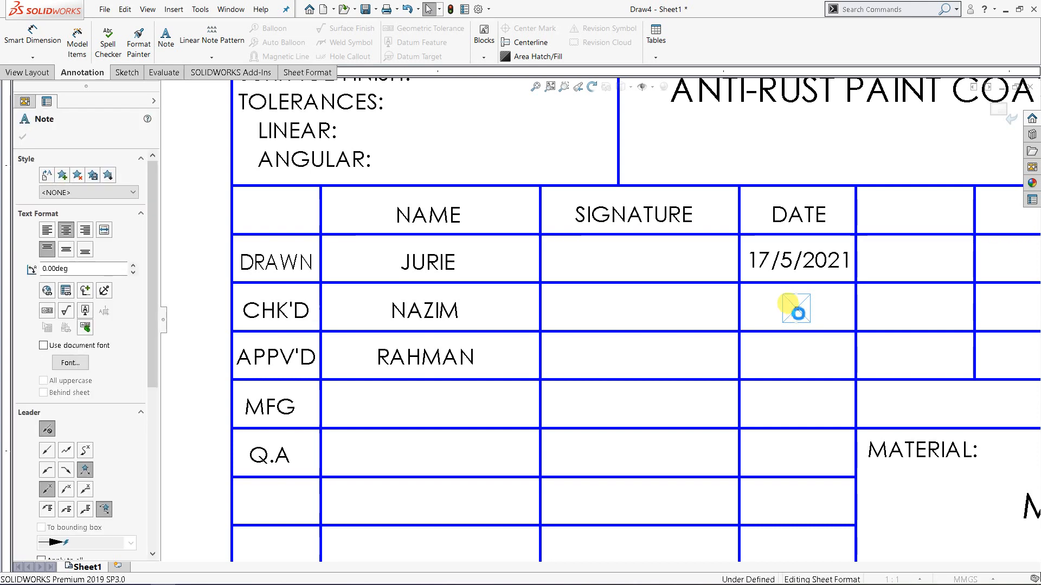
type("17/")
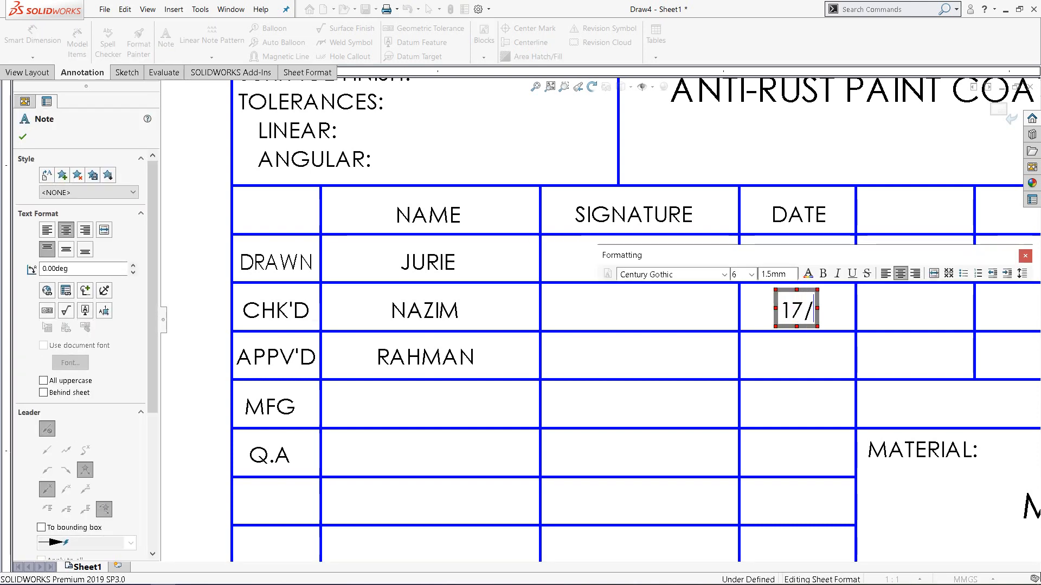
type("5/2021")
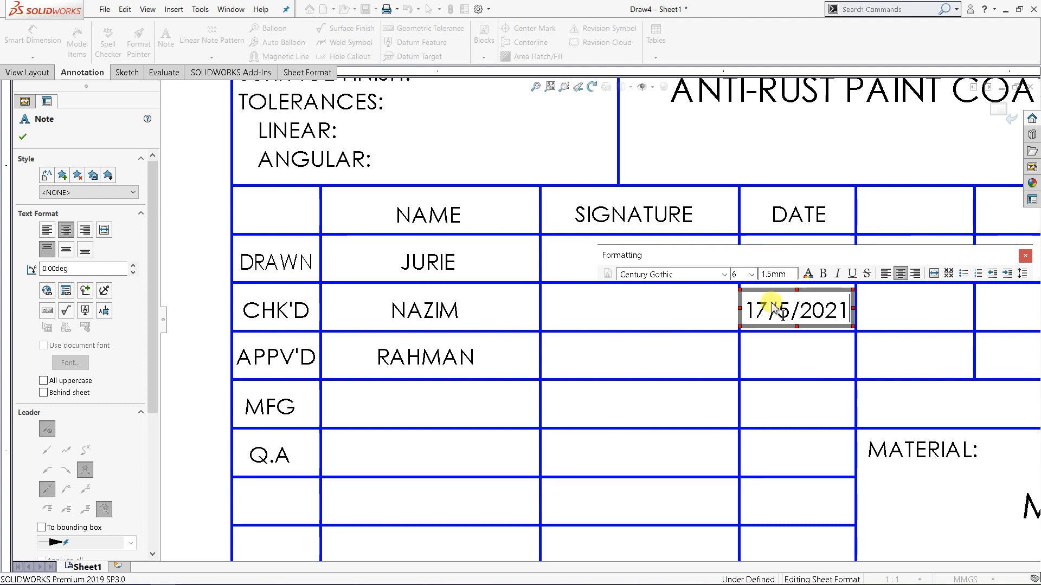
left_click(23, 136)
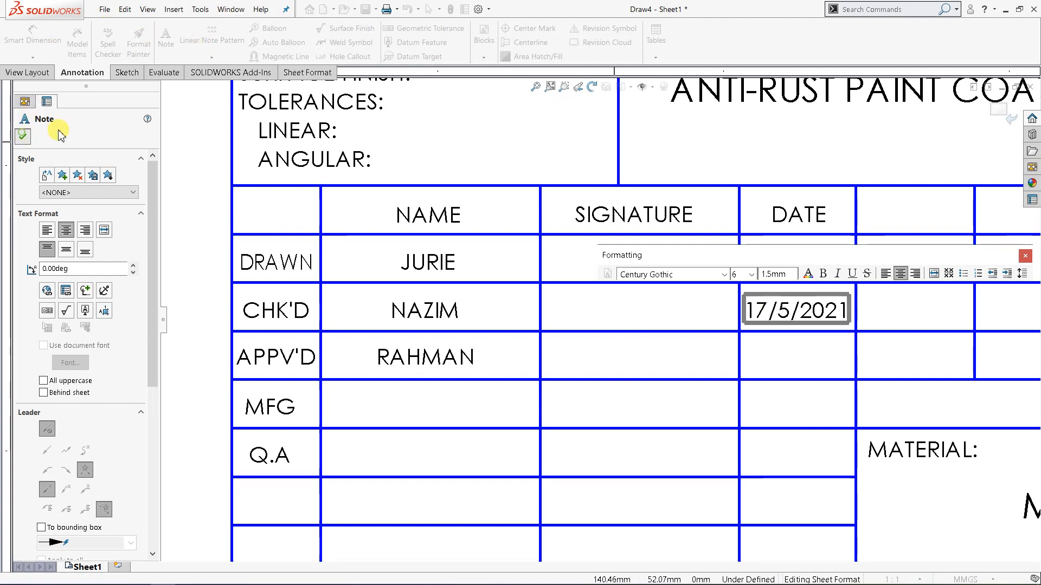
Step: Place a note reading 19/5/2021 in the DATE column of the APPV'D row and finish adding notes
double_click(799, 356)
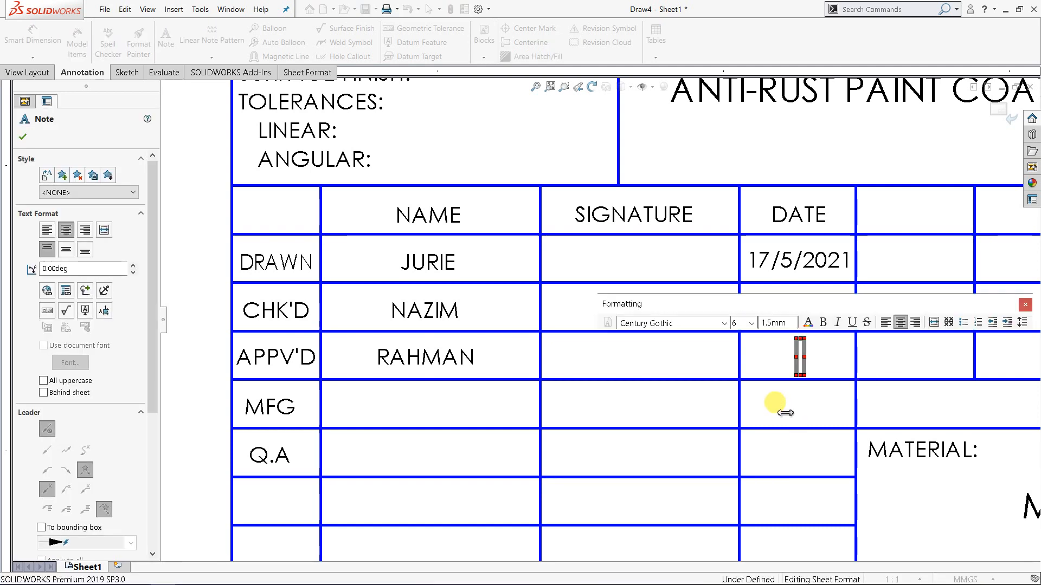
type("17")
key("BackSpace")
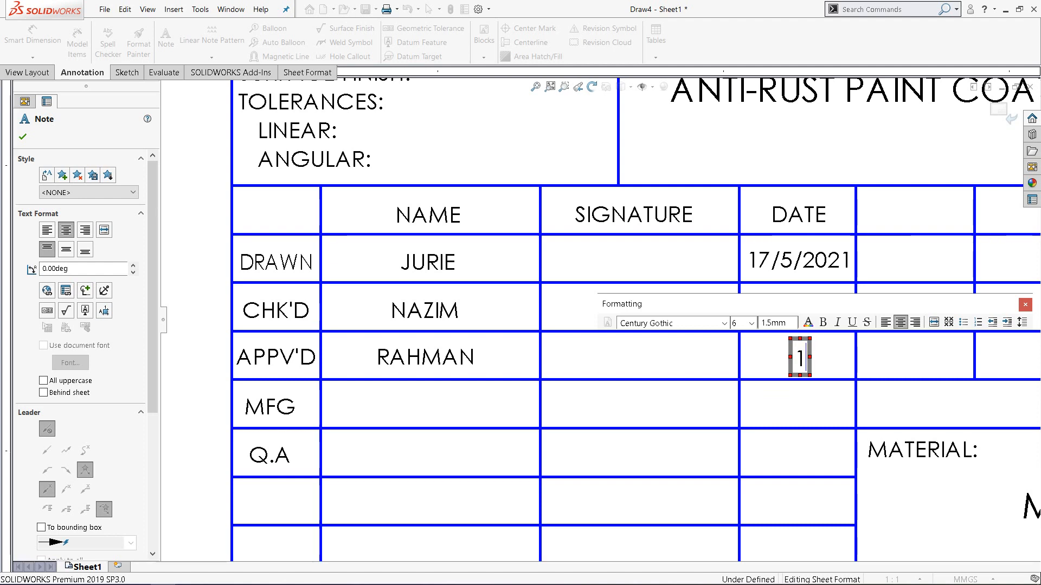
type("9/5/")
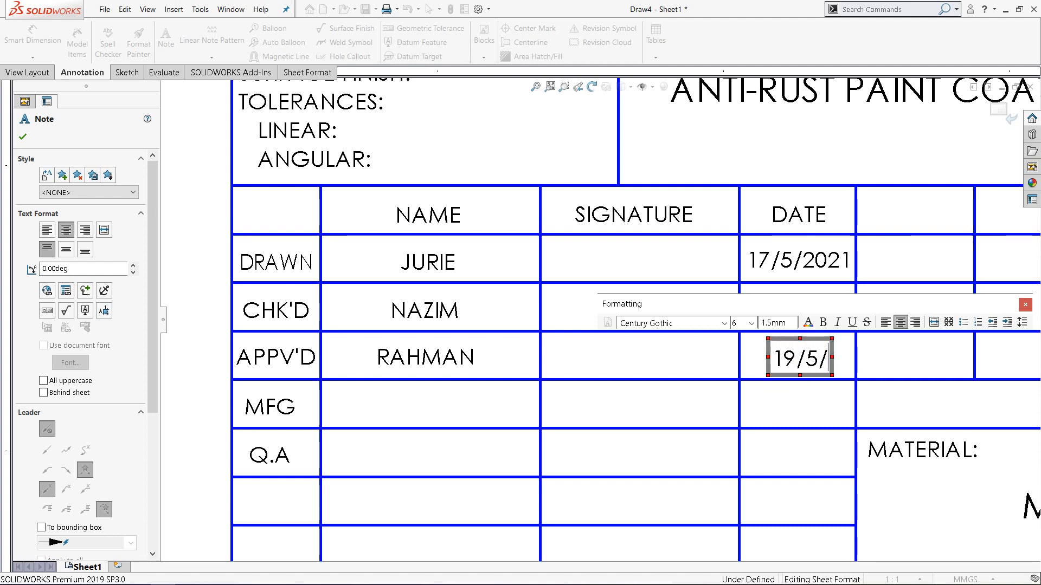
type("2021")
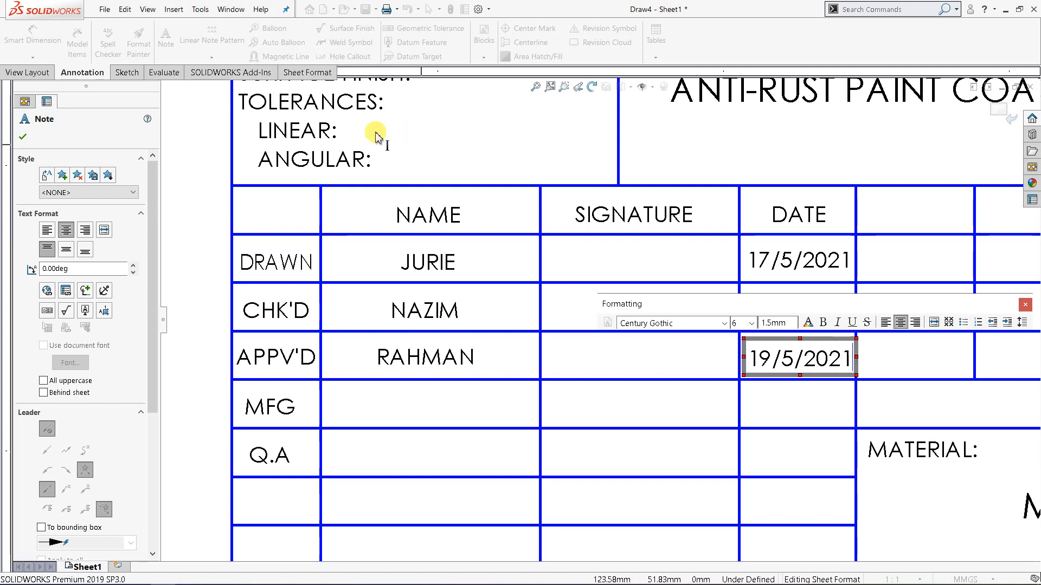
left_click(23, 139)
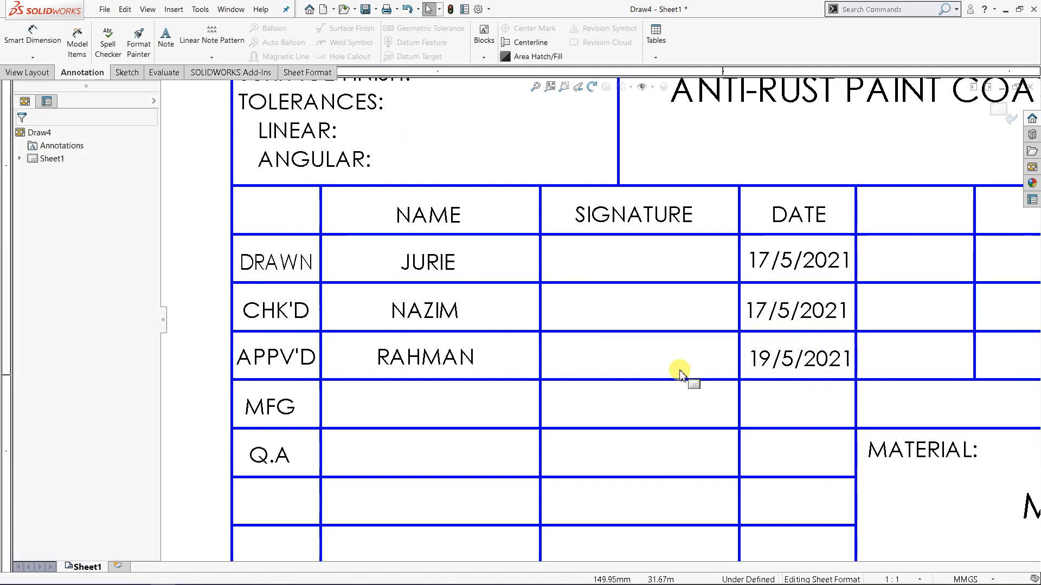
Step: Examine the title block's name, signature and date rows together with the neighbouring finish, material and weight cells
scroll(552, 383, "up", 2)
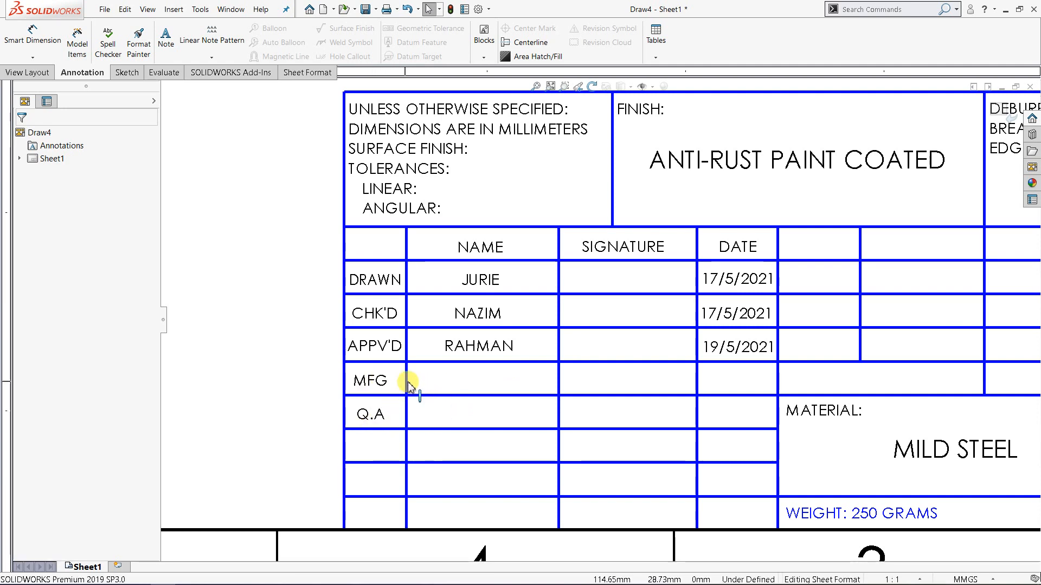
scroll(412, 390, "down", 1)
scroll(429, 393, "down", 1)
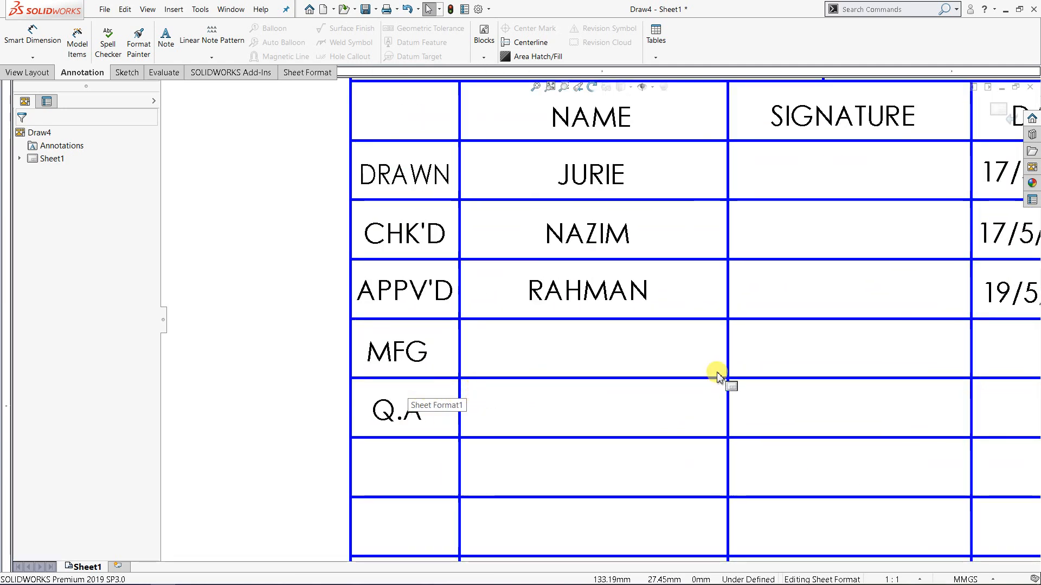
scroll(715, 372, "up", 1)
scroll(488, 358, "down", 1)
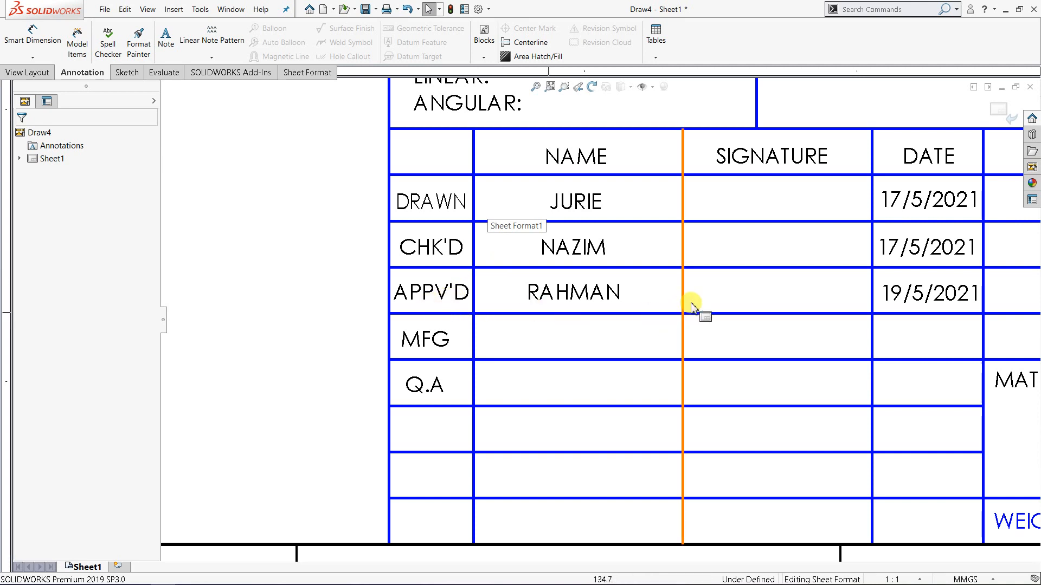
scroll(712, 250, "up", 5)
scroll(785, 243, "down", 3)
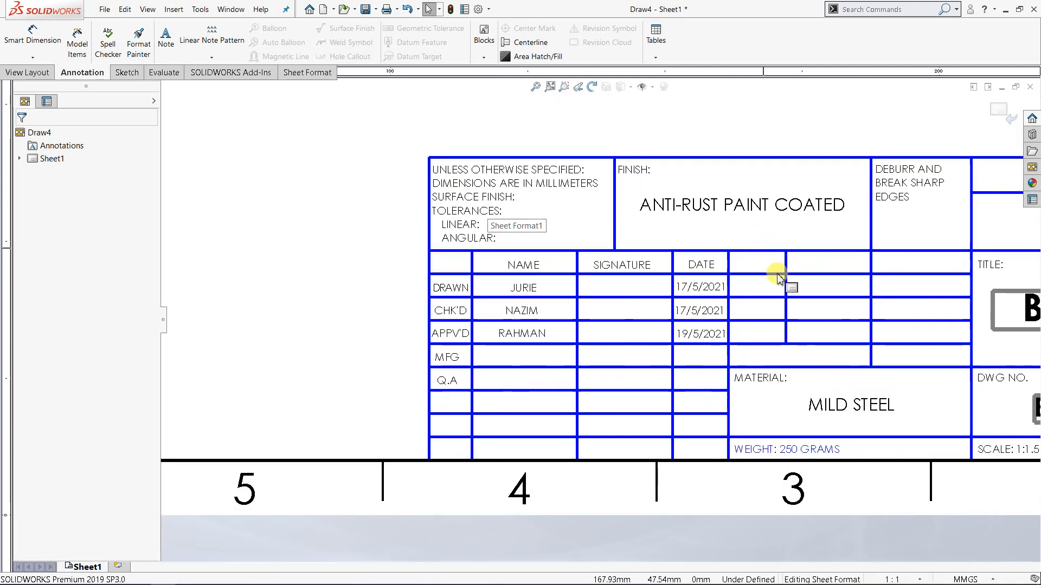
scroll(801, 293, "down", 2)
scroll(806, 341, "up", 4)
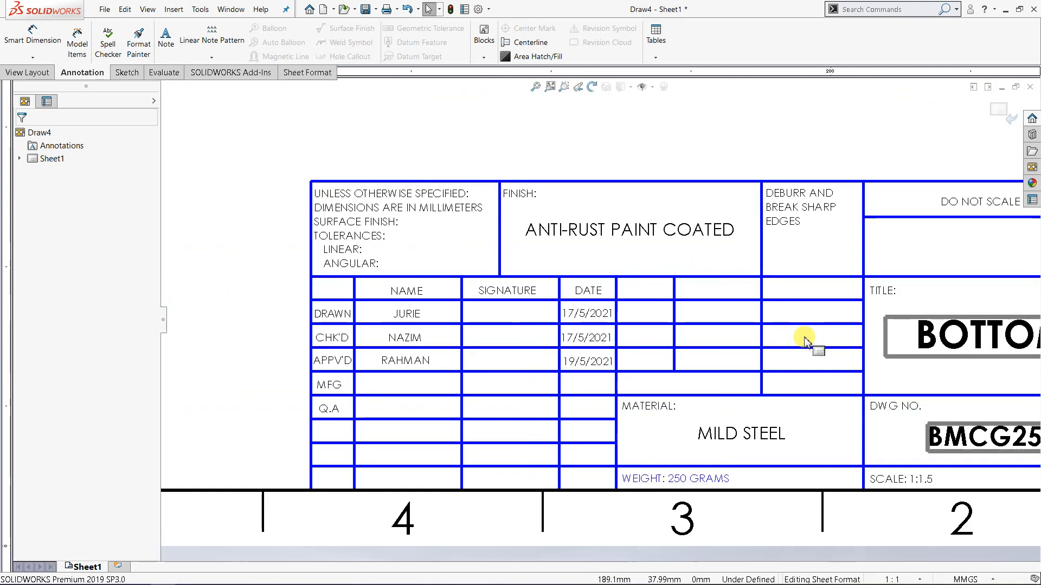
Step: Examine the whole title block on the sheet, including the empty cells beside the DATE column
scroll(671, 288, "down", 2)
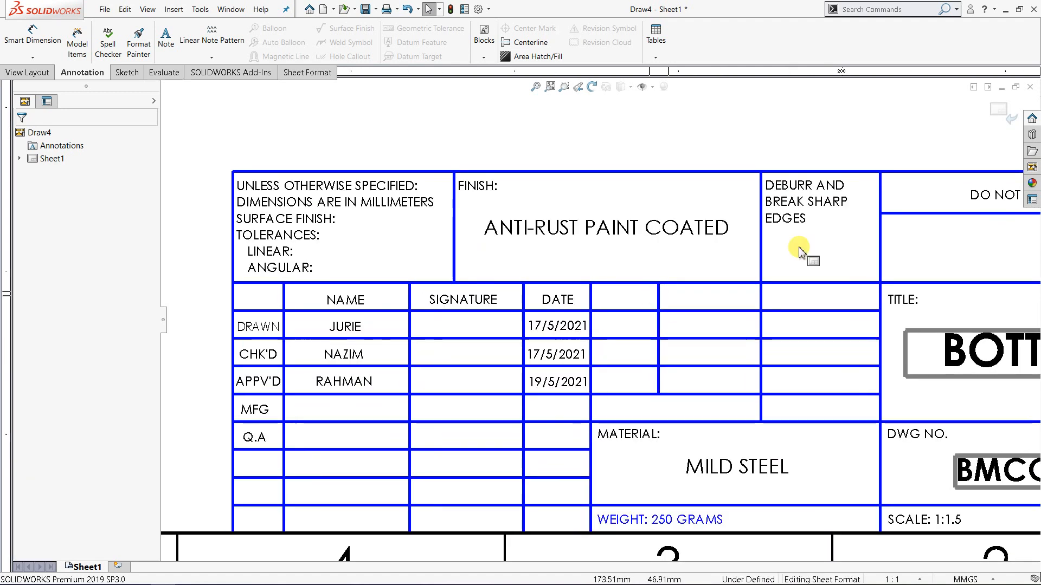
scroll(797, 154, "up", 5)
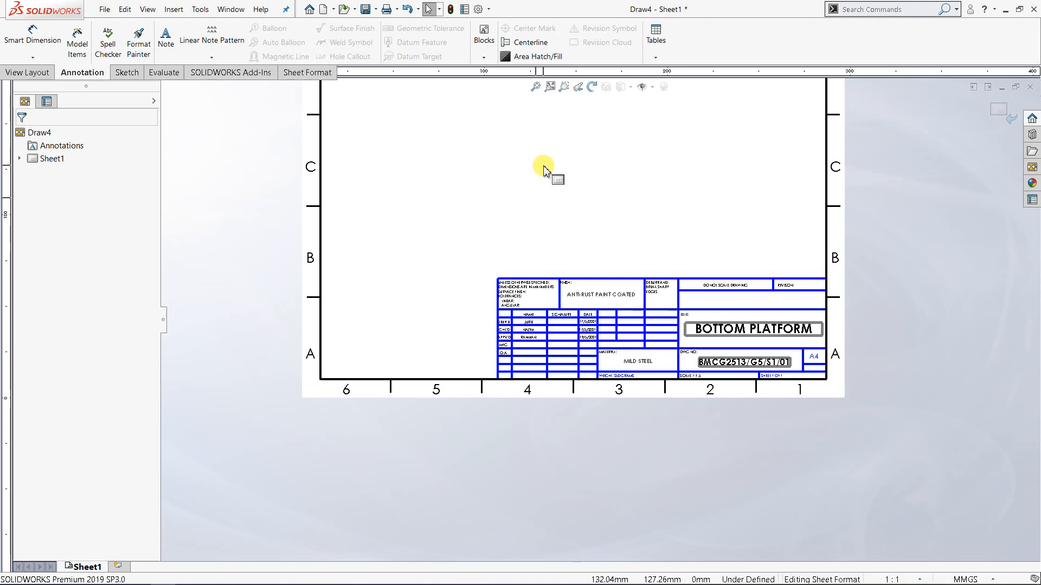
scroll(544, 170, "down", 2)
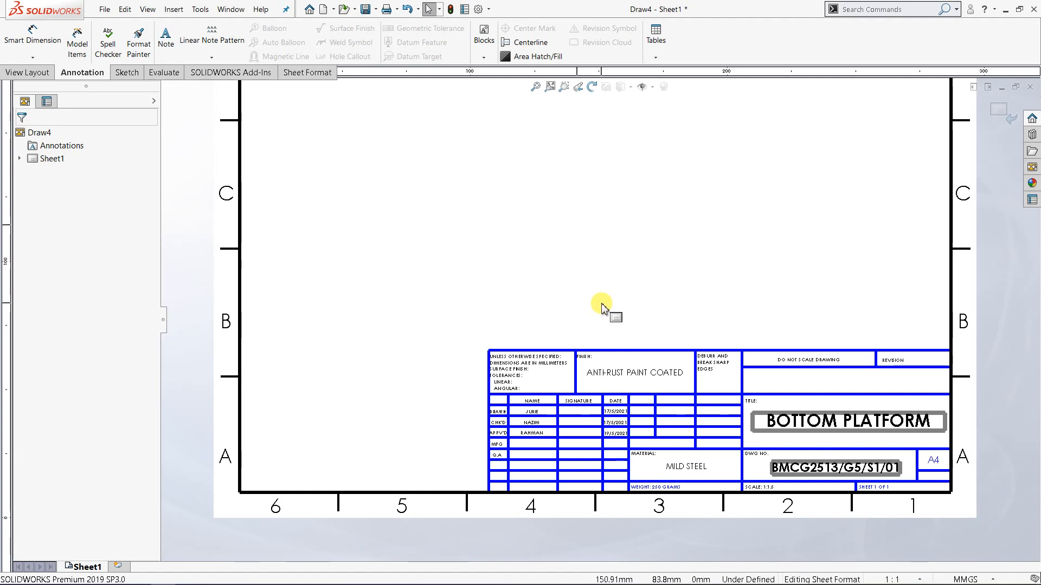
scroll(638, 346, "down", 4)
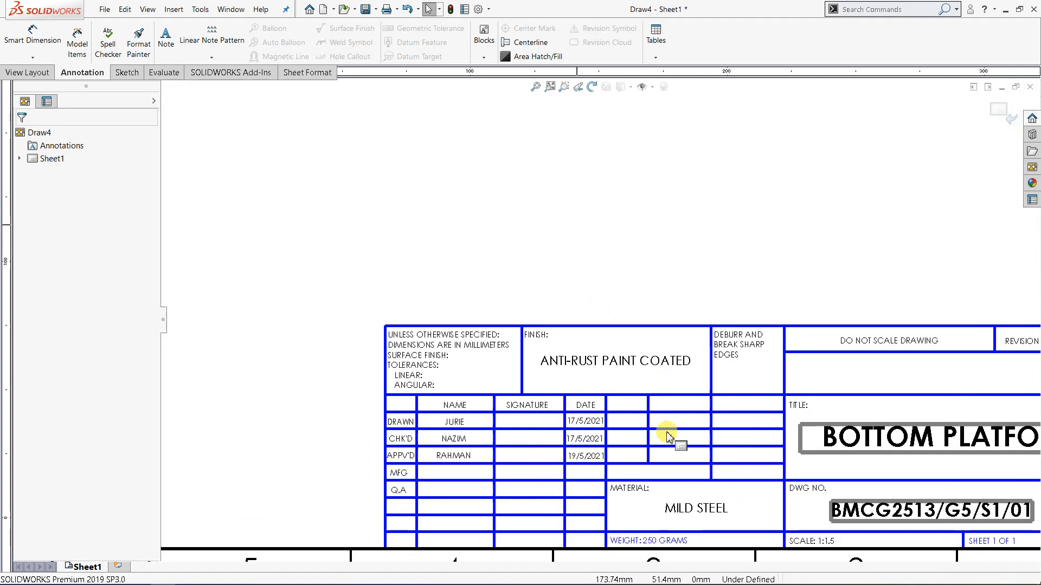
scroll(582, 385, "down", 3)
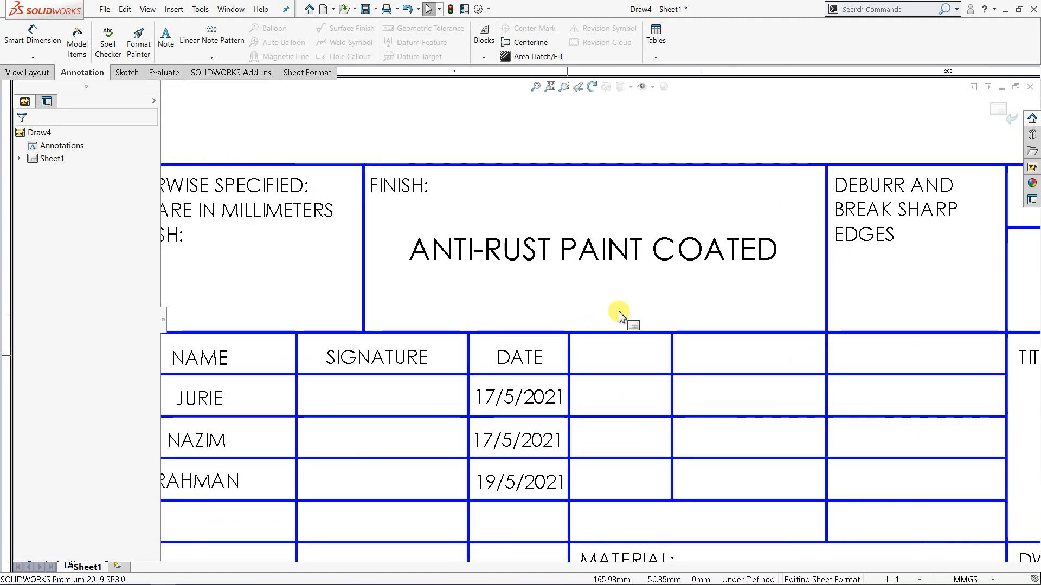
scroll(623, 314, "up", 2)
scroll(881, 389, "up", 3)
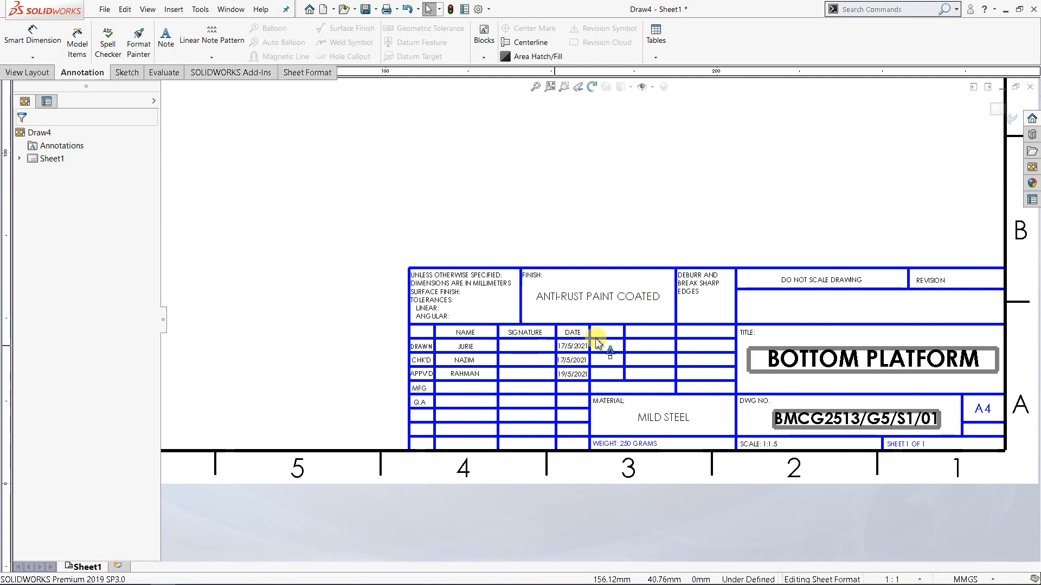
Step: Place a note reading QTY in the empty header cell directly beside the DATE heading
scroll(599, 337, "down", 5)
scroll(640, 325, "down", 5)
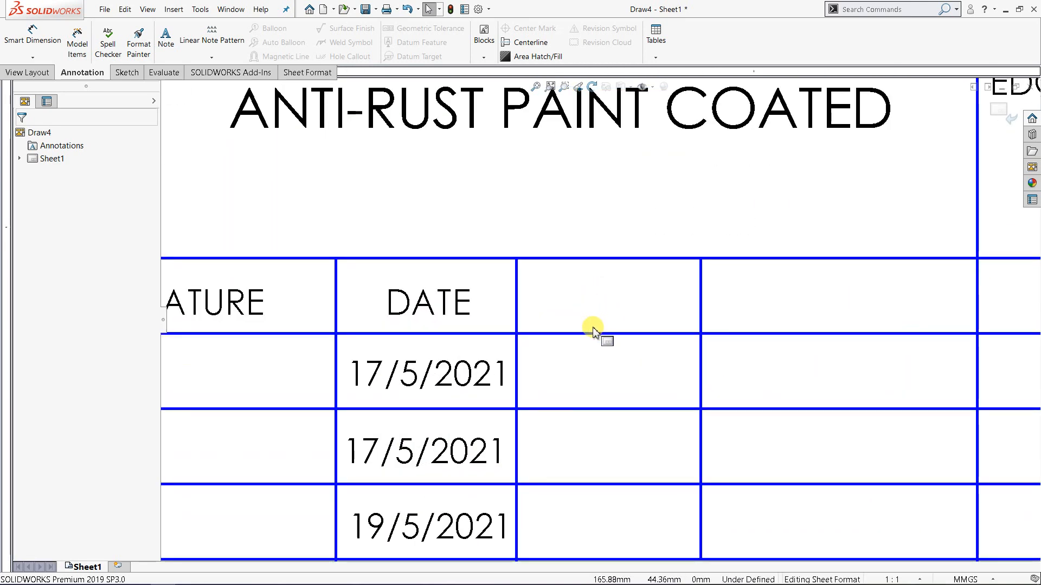
scroll(595, 329, "down", 2)
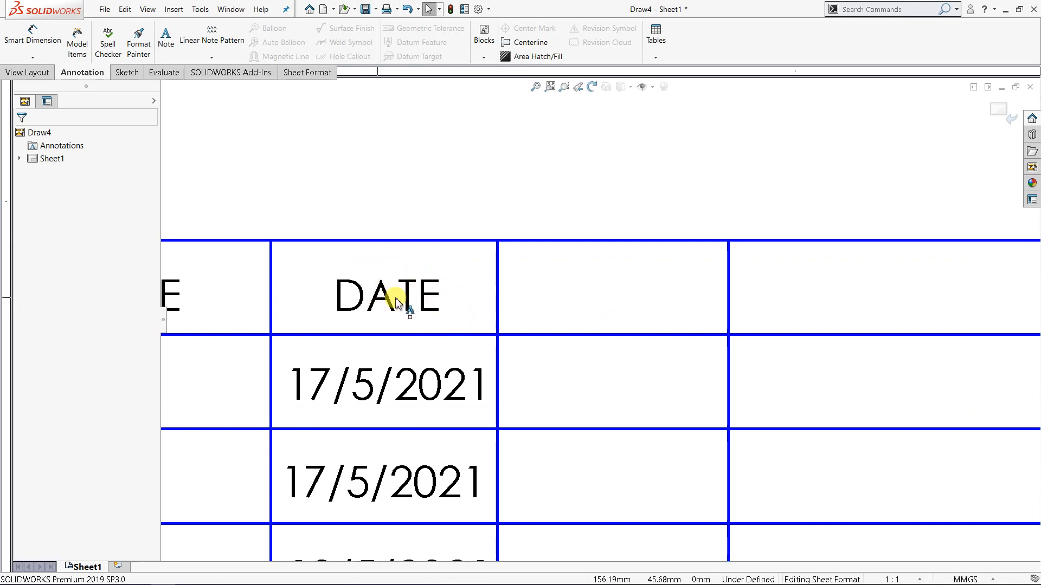
left_click(165, 46)
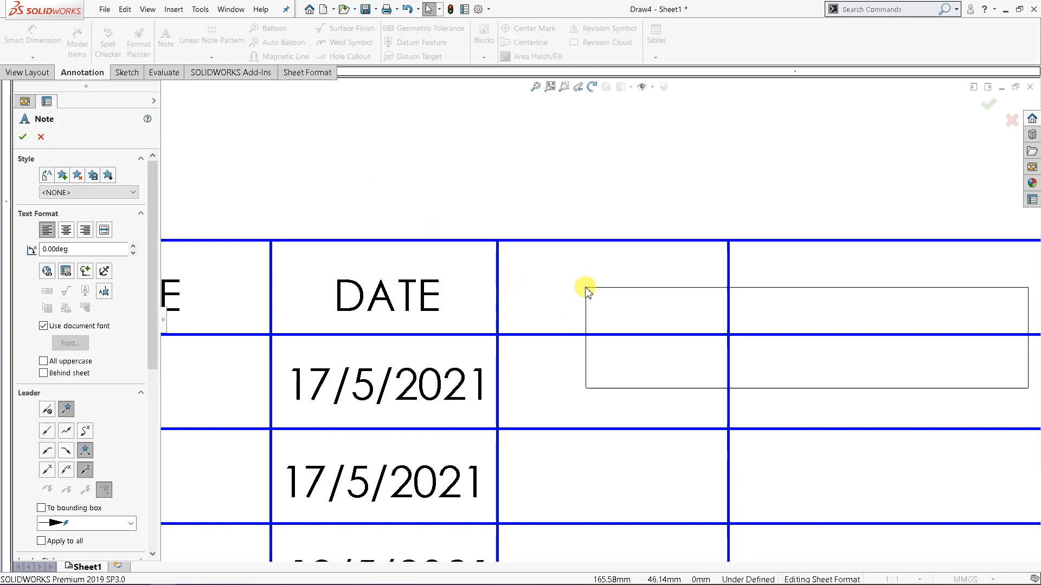
left_click(539, 267)
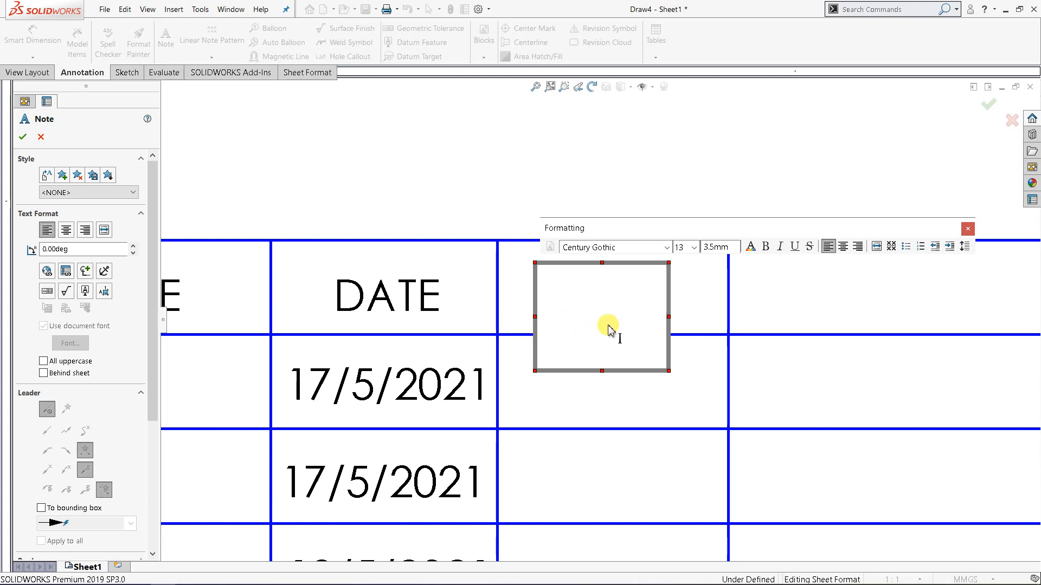
type("QTY")
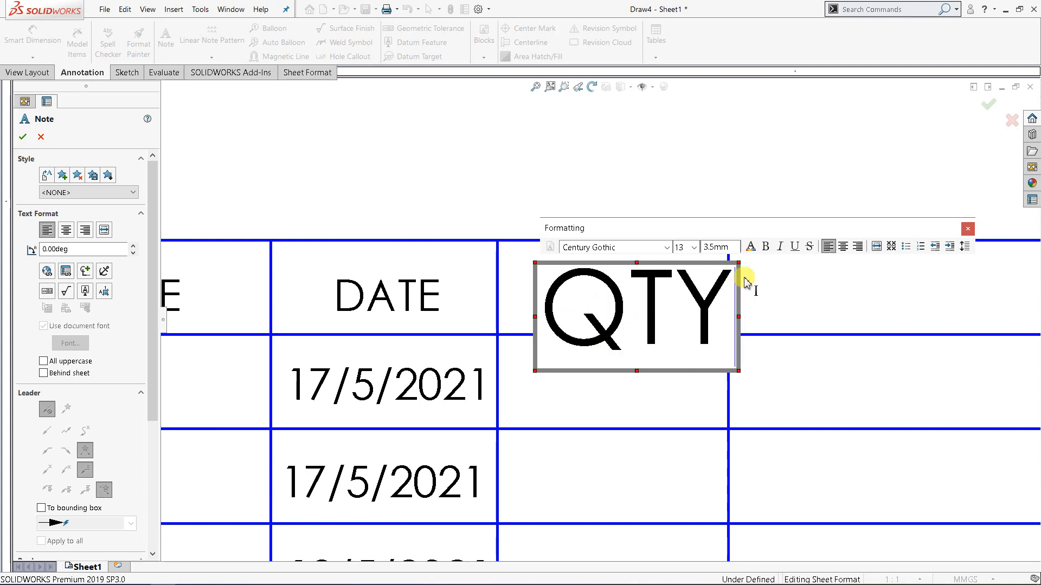
Step: Set the QTY note's font size to 6 and finish the note
left_click(693, 247)
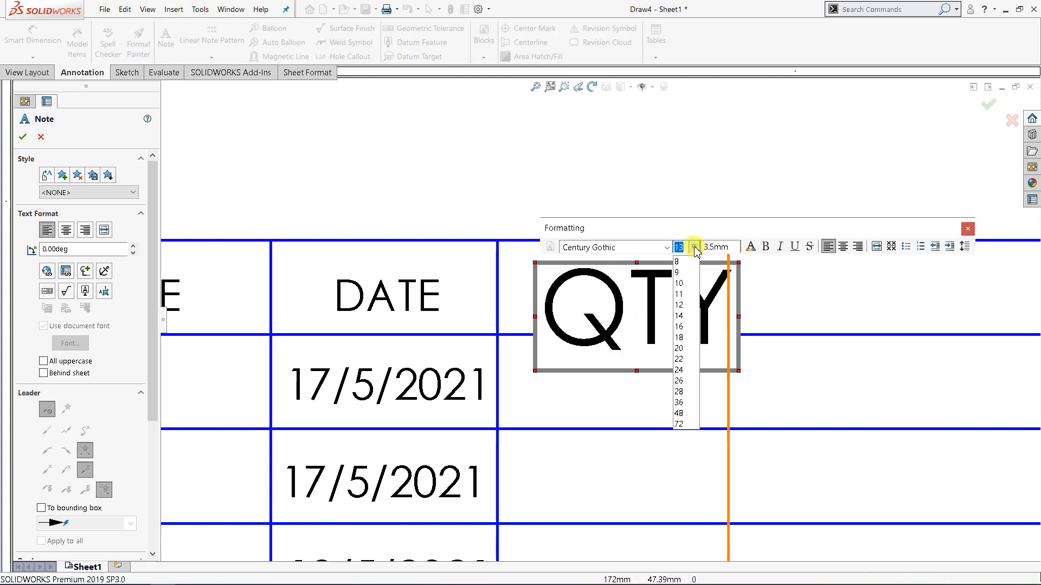
left_click(680, 306)
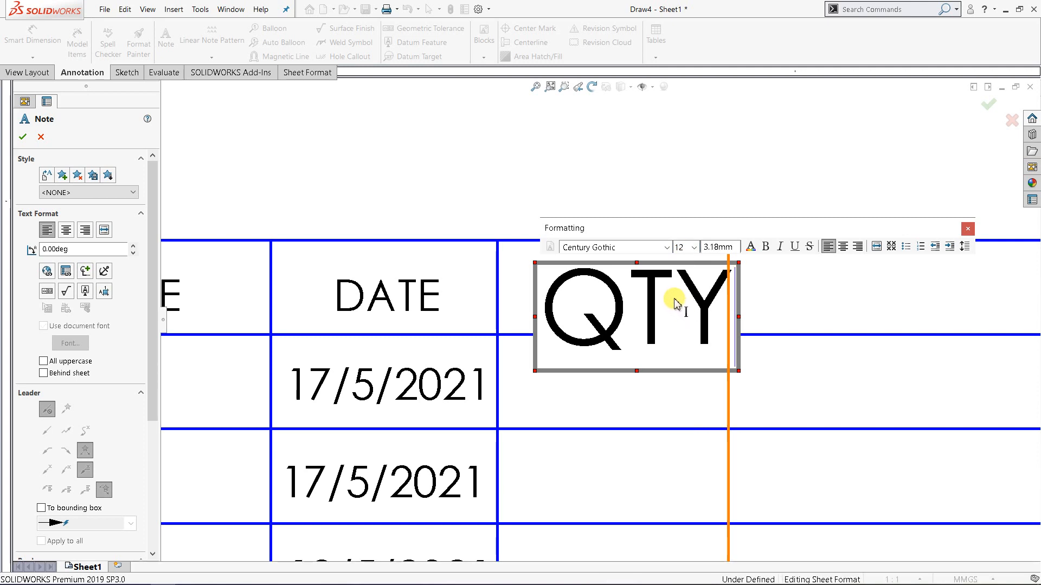
left_click_drag(564, 337, 726, 357)
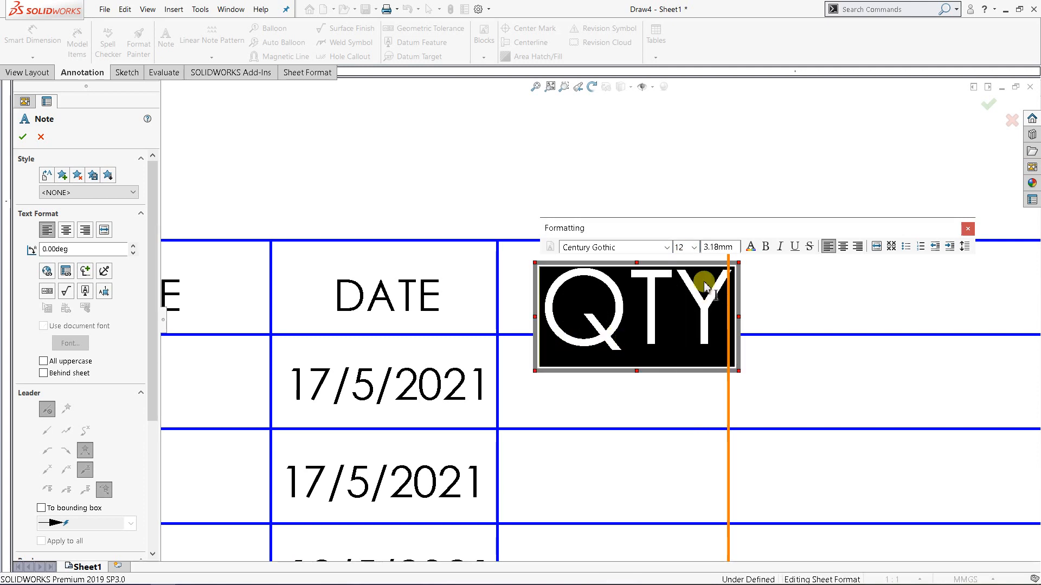
left_click(694, 248)
left_click(678, 272)
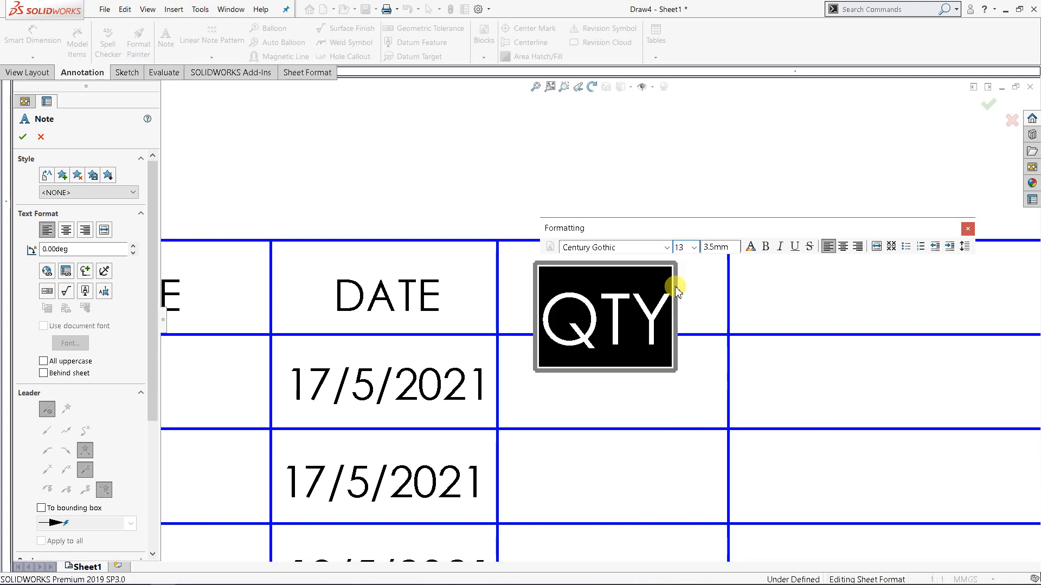
left_click(694, 248)
left_click(684, 263)
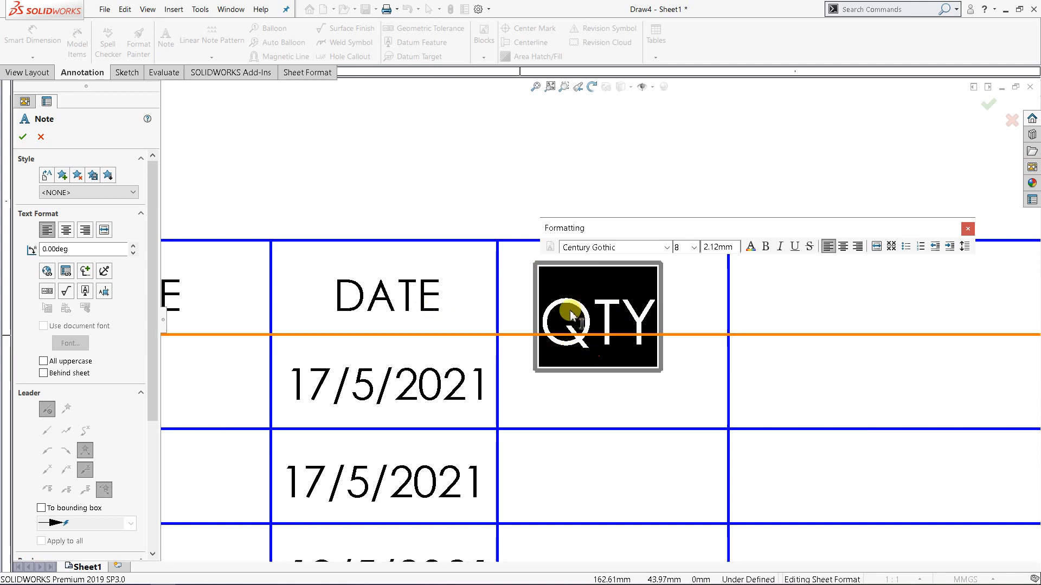
left_click(693, 248)
left_click(685, 262)
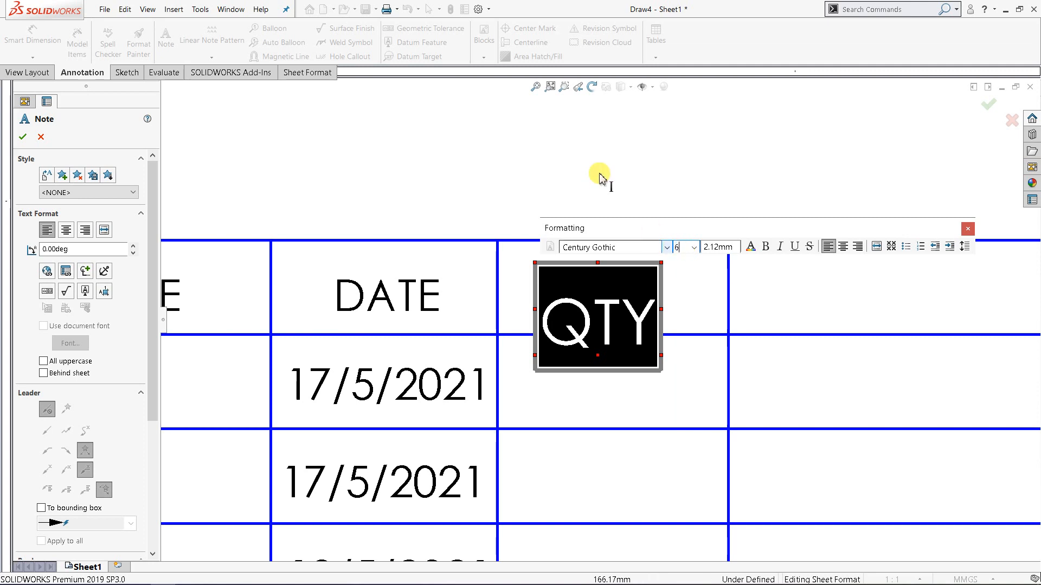
type("6")
key("Return")
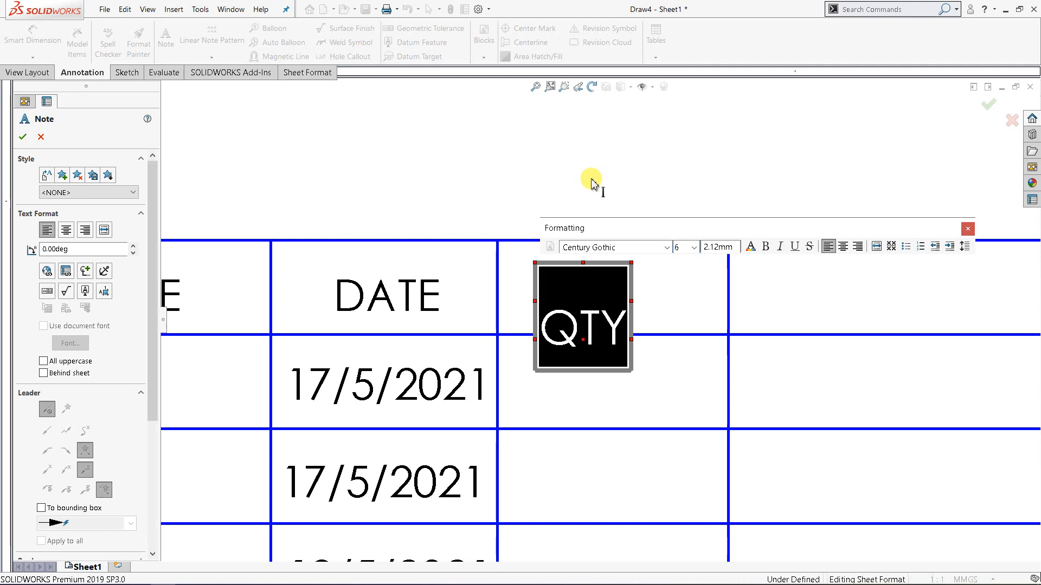
left_click(23, 139)
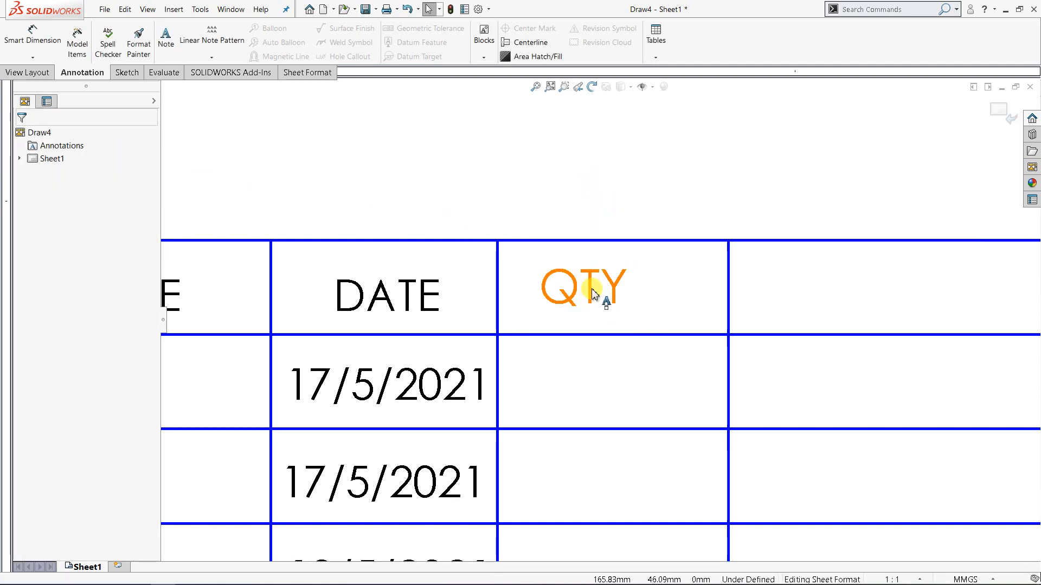
Step: Reposition the QTY note to the centre of its header cell, level with the DATE heading
left_click(614, 304)
left_click_drag(614, 304, 631, 298)
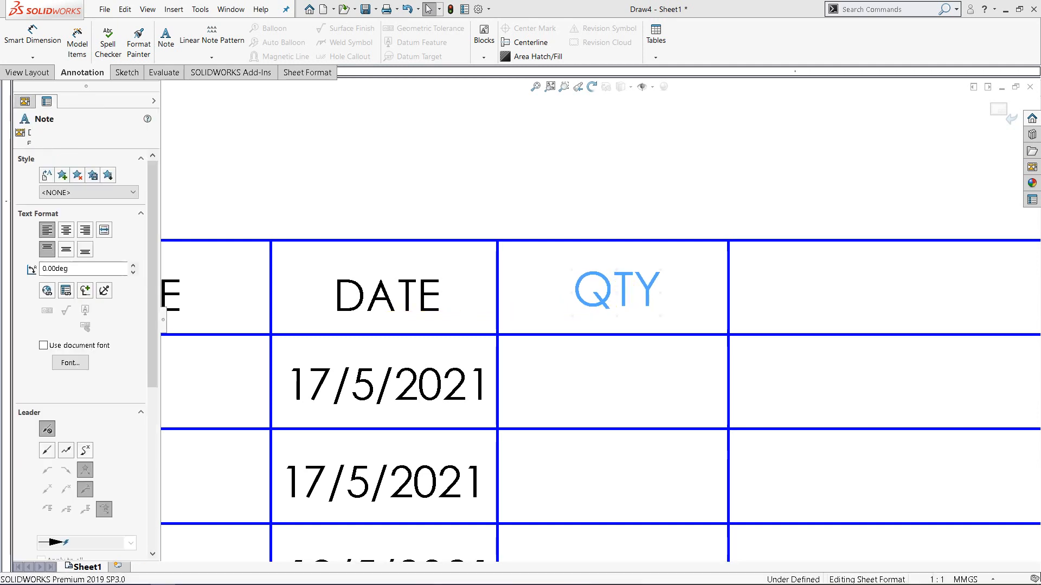
mouse_move(626, 294)
left_mouse_down()
mouse_move(602, 296)
mouse_move(622, 294)
left_mouse_up()
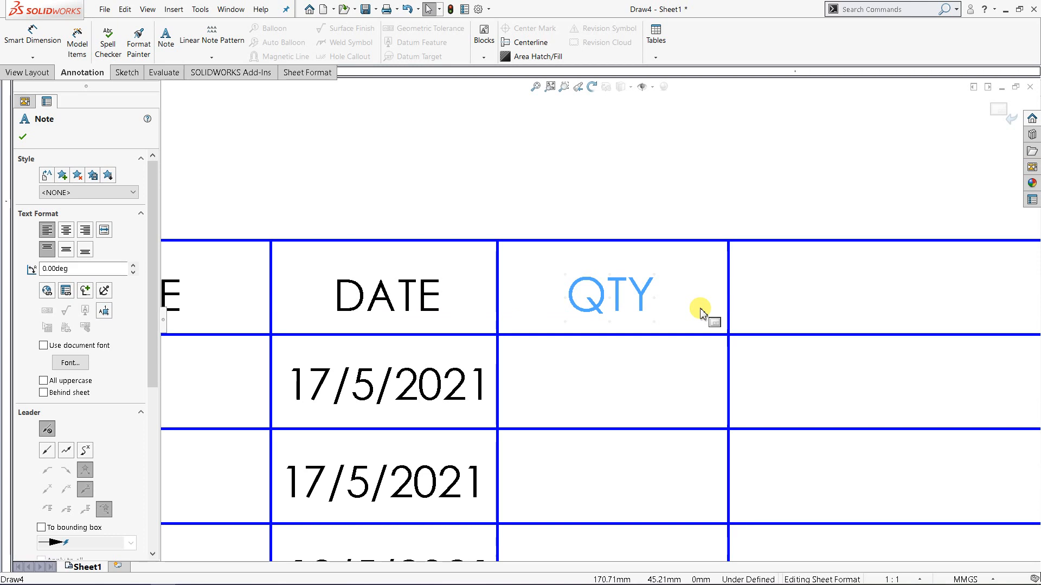
scroll(557, 393, "up", 1)
left_click(508, 222)
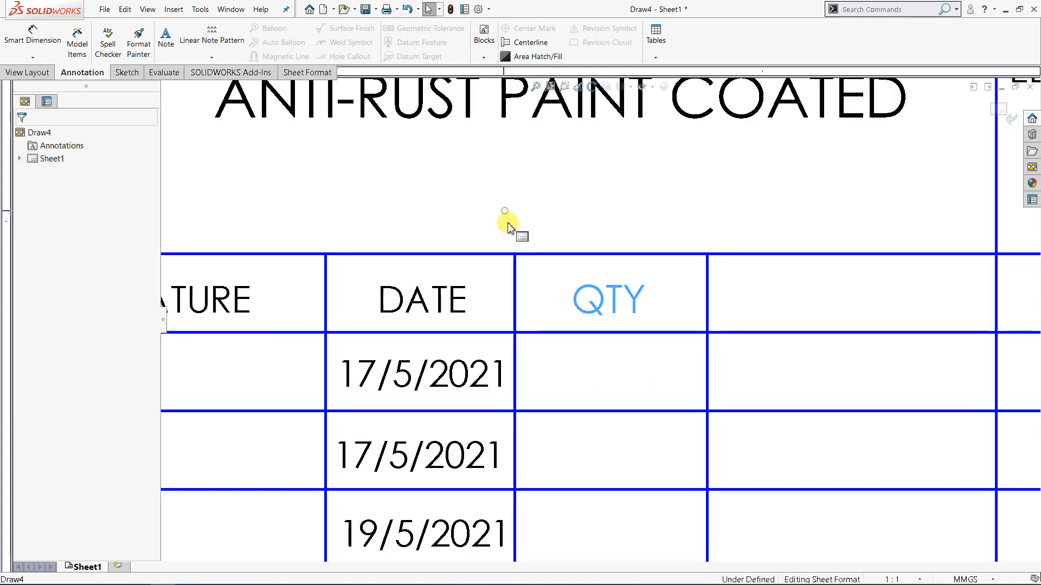
scroll(551, 382, "down", 1)
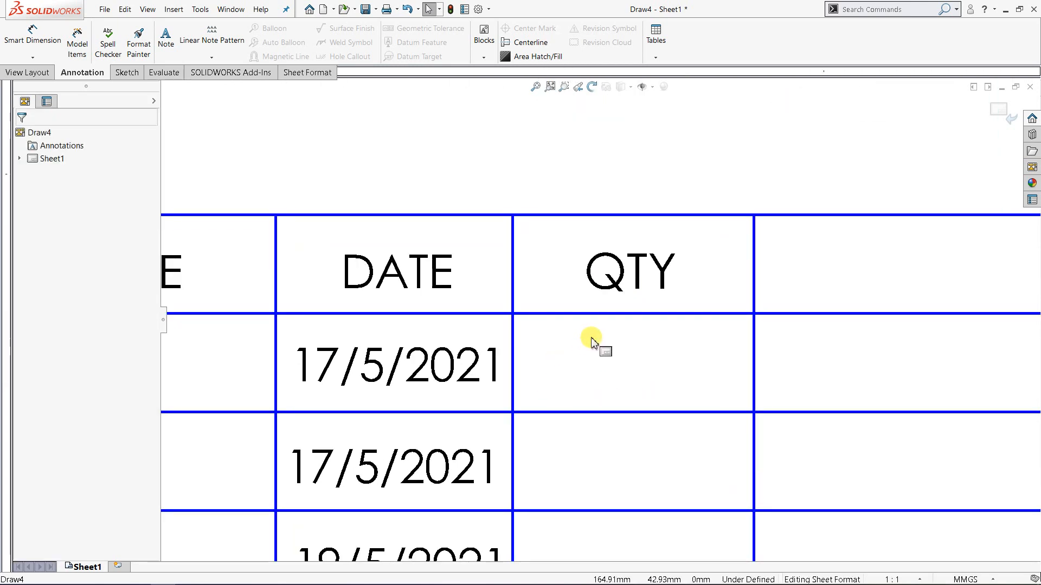
left_click(167, 44)
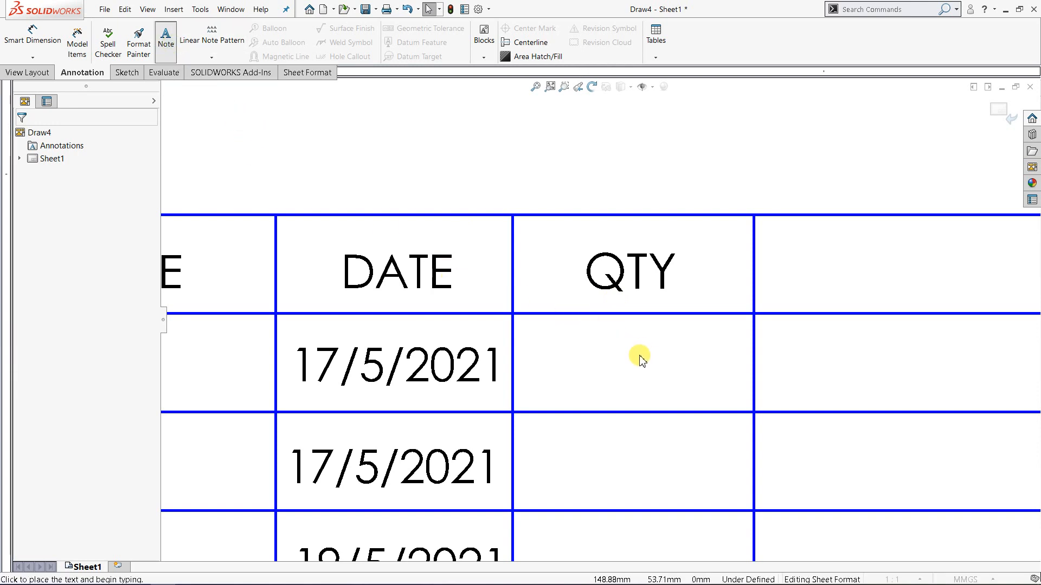
left_click(585, 302)
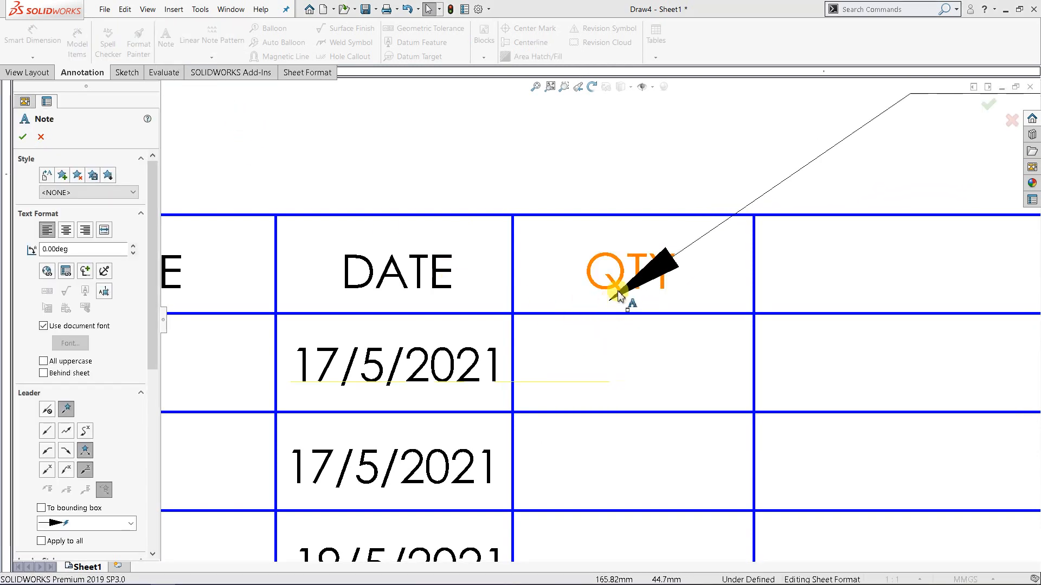
key("Escape")
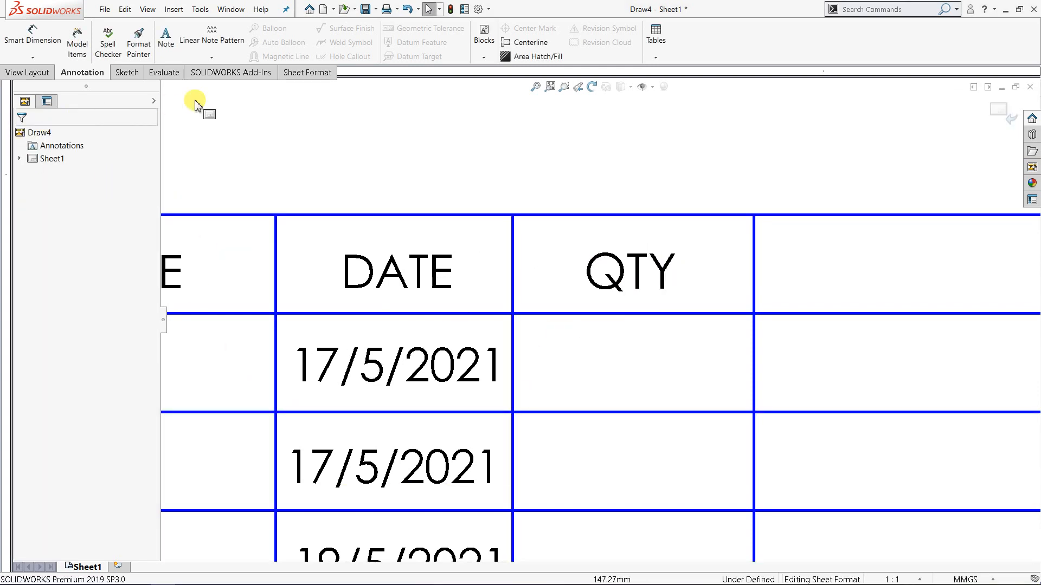
Step: Copy the QTY note into the cell below it, from the header cell's upper corner beside DATE to the corner below
left_click(127, 76)
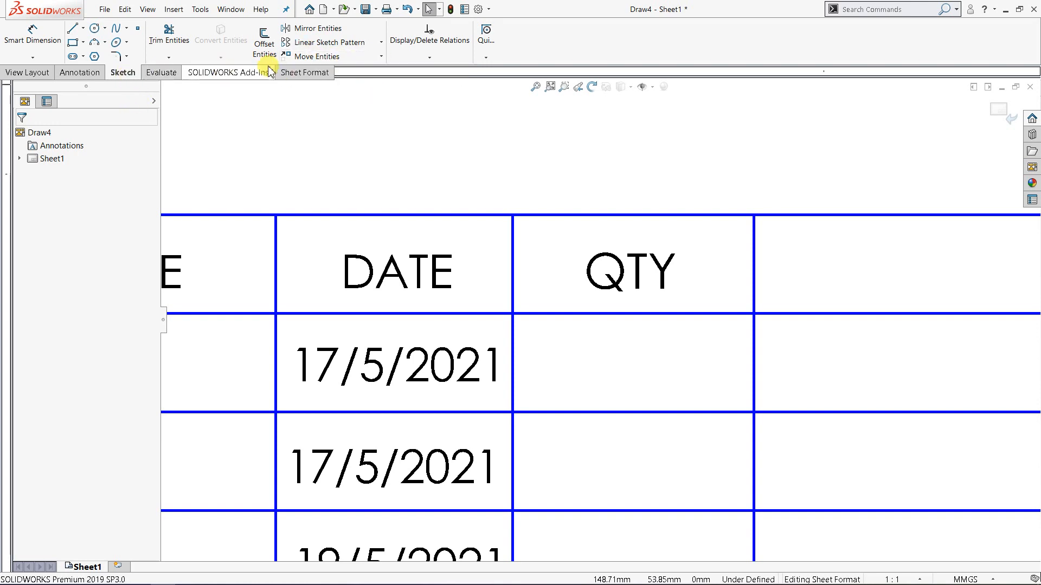
left_click(381, 57)
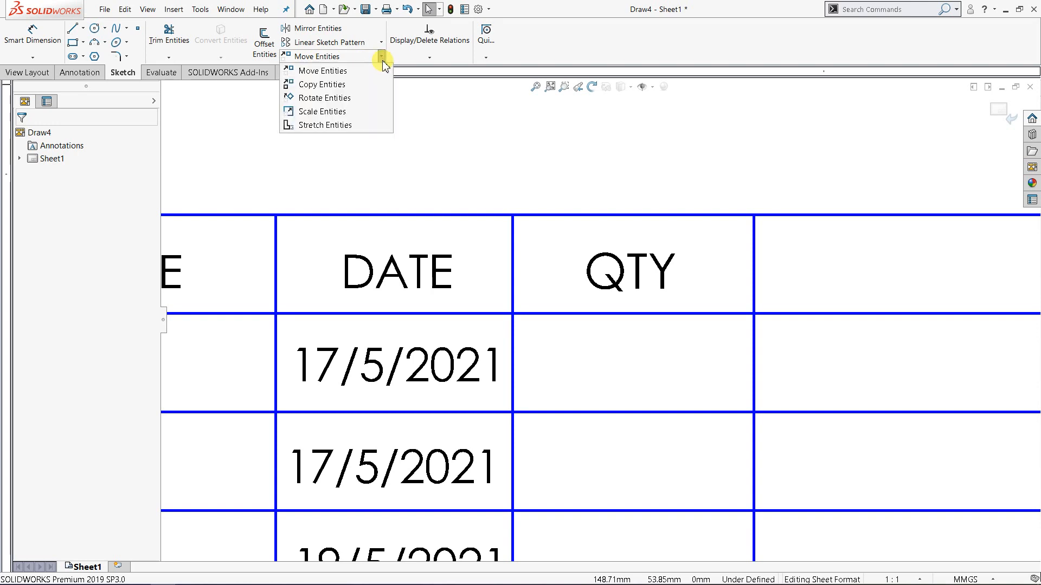
left_click(350, 86)
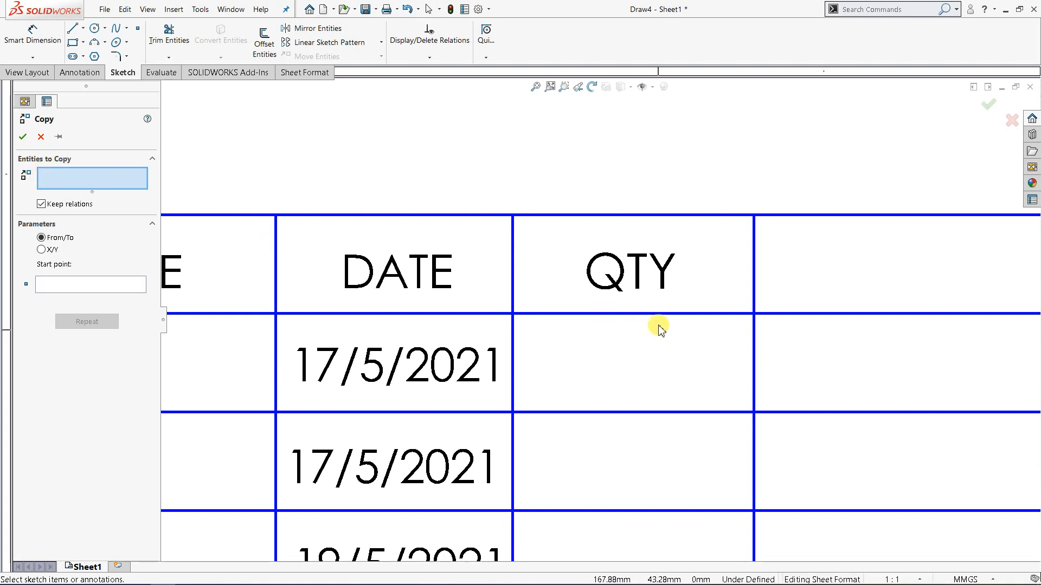
left_click(639, 281)
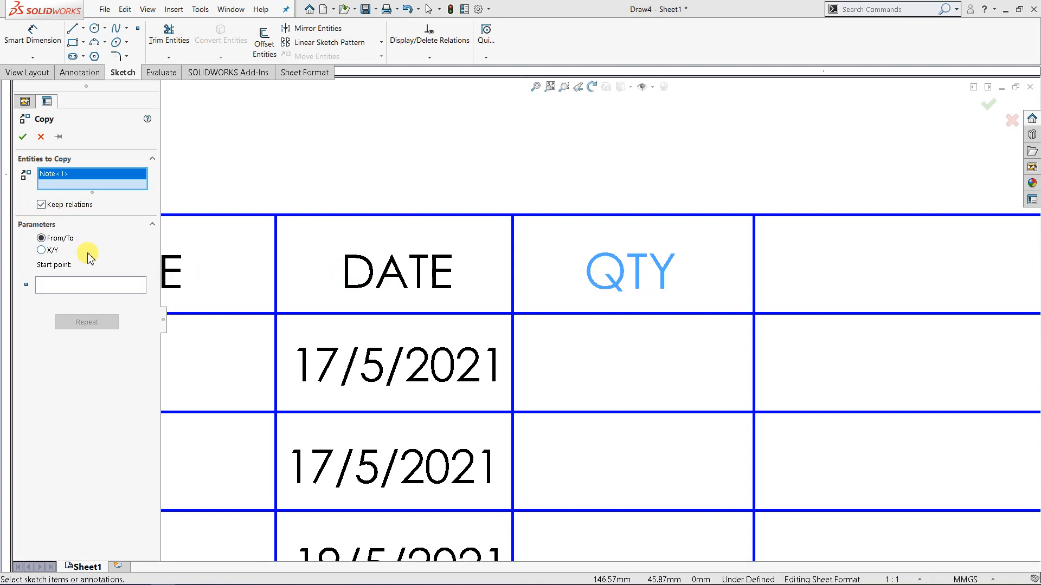
left_click(72, 285)
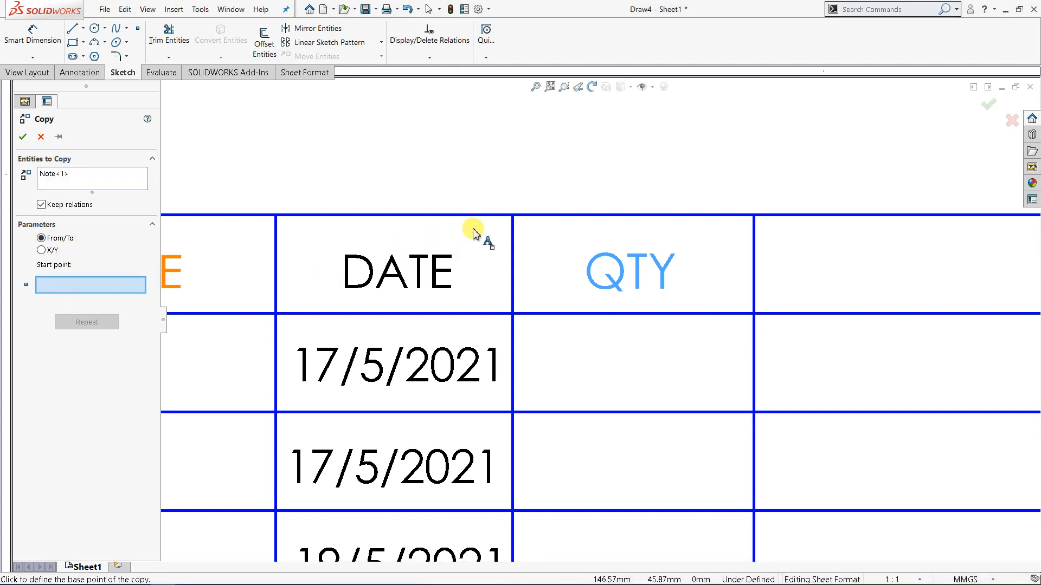
left_click(513, 216)
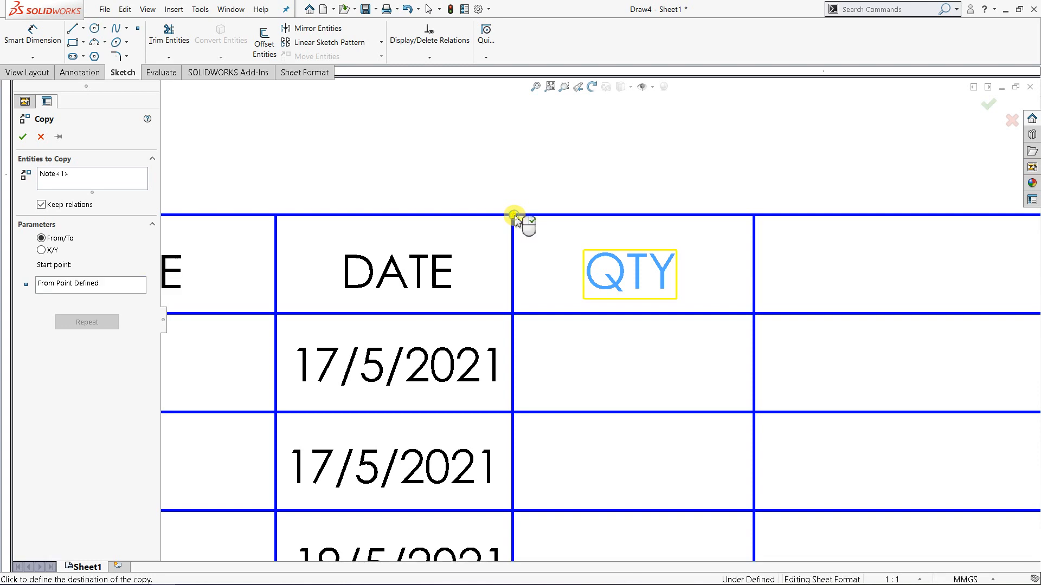
left_click(513, 314)
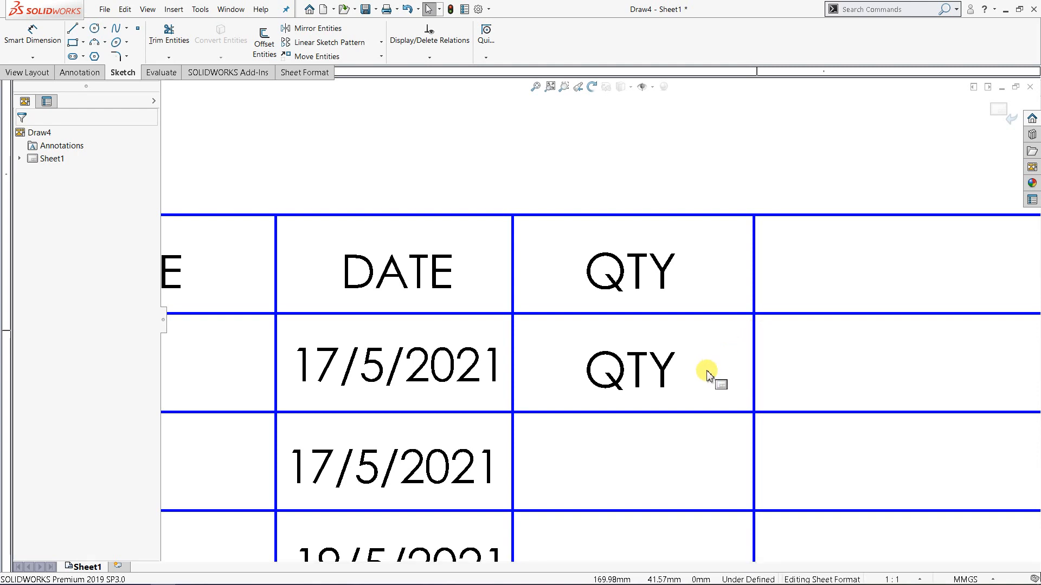
Step: Change the copied QTY note in the cell below the header to read 6 and centre it in that cell
left_click(636, 374)
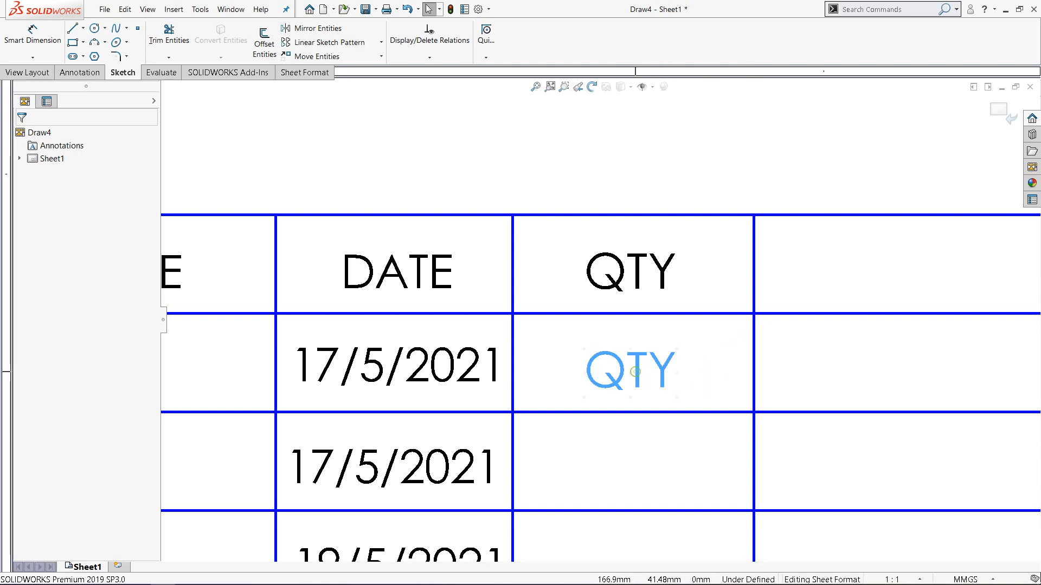
double_click(635, 372)
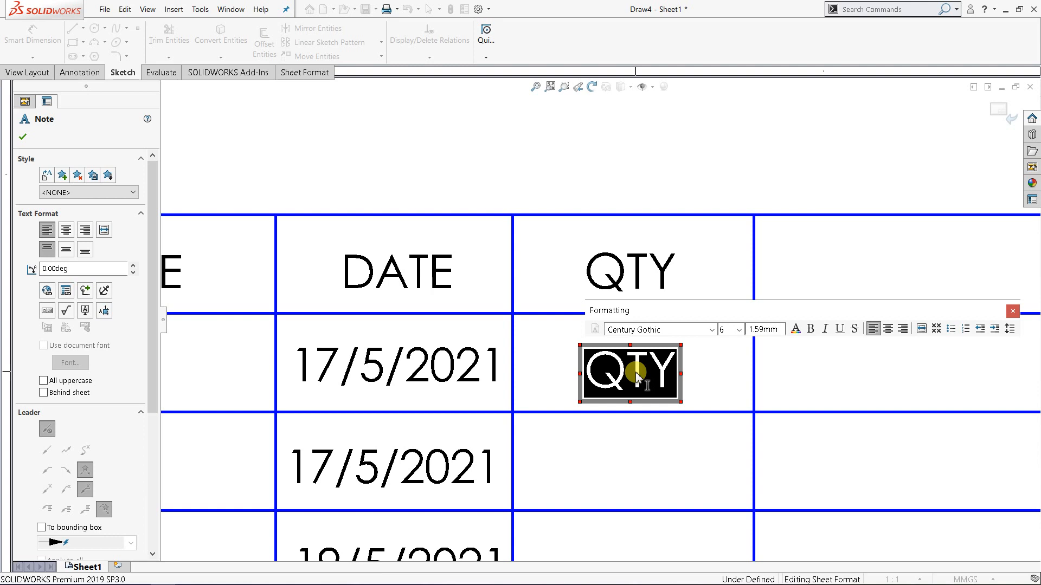
type("6")
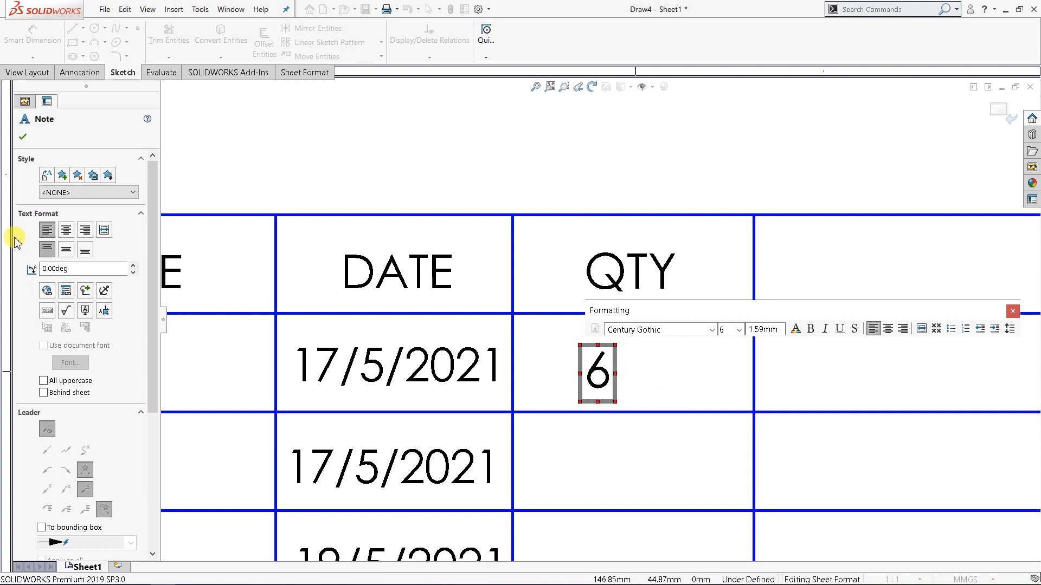
left_click(23, 140)
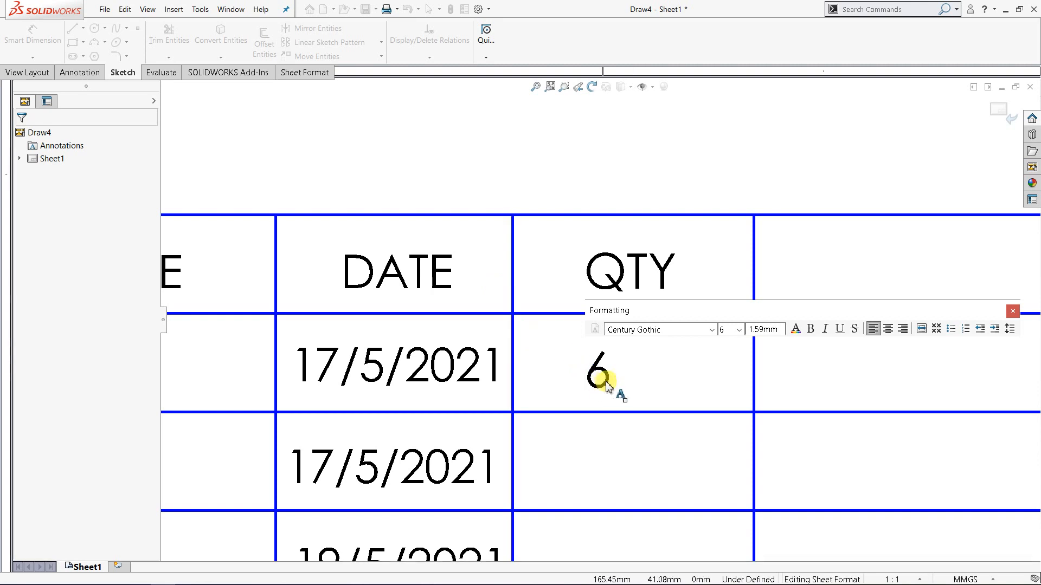
left_click_drag(611, 381, 642, 381)
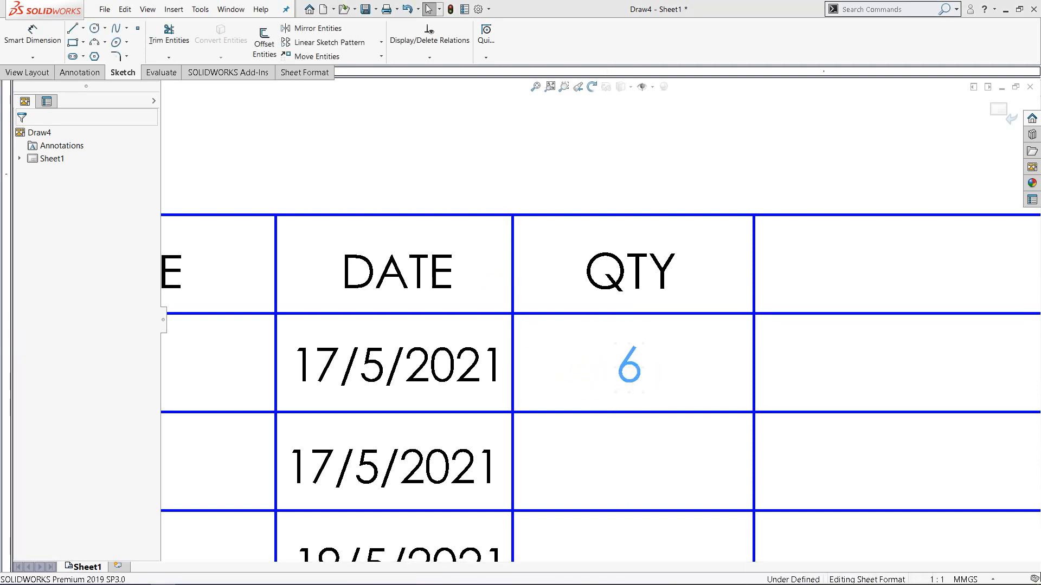
Step: Look over the sheet and the title block to check which cells are filled in
scroll(592, 360, "up", 5)
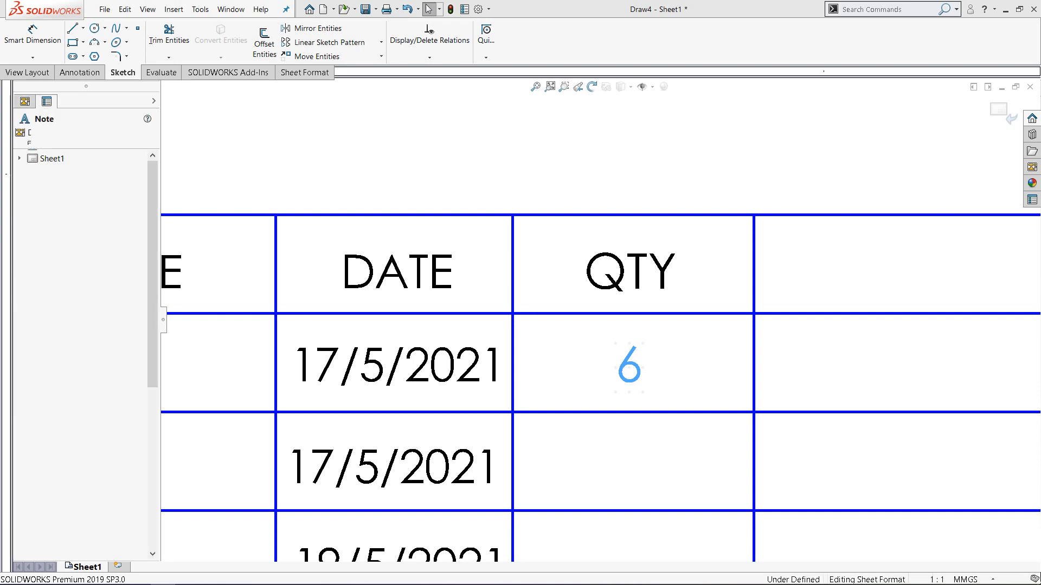
scroll(593, 360, "up", 5)
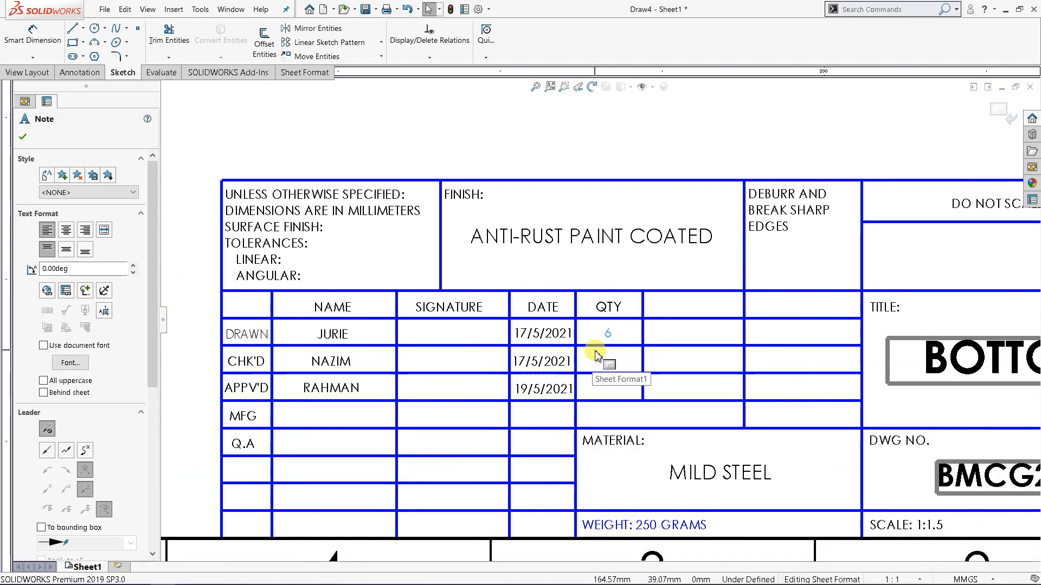
scroll(624, 345, "up", 3)
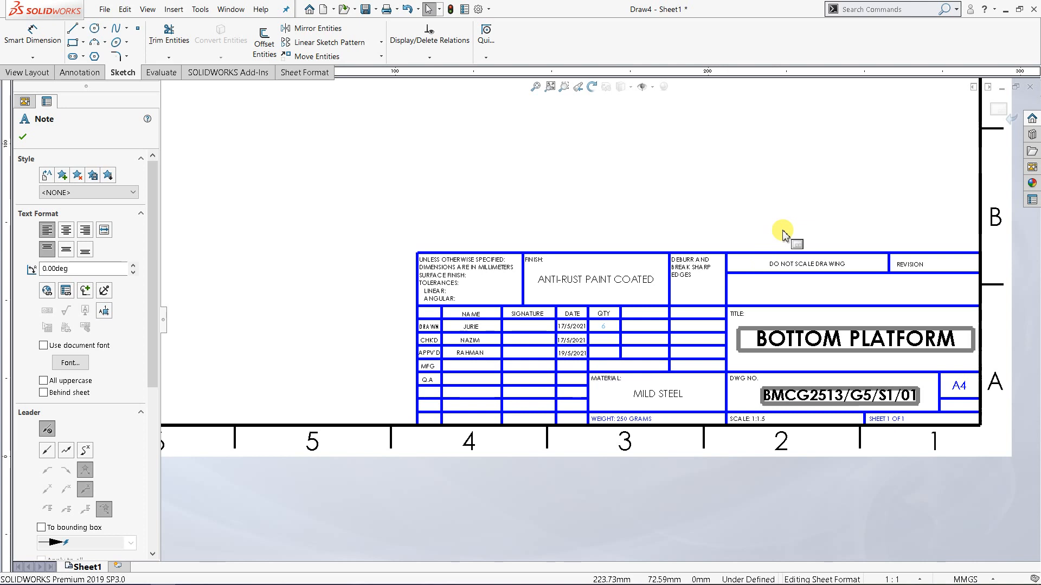
scroll(495, 209, "up", 2)
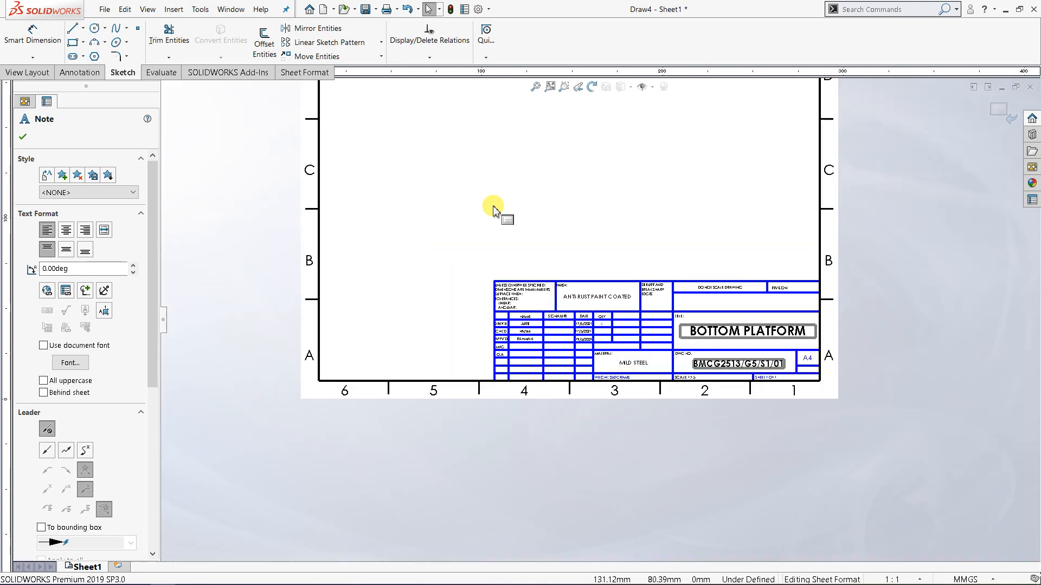
scroll(521, 197, "down", 1)
scroll(658, 325, "down", 2)
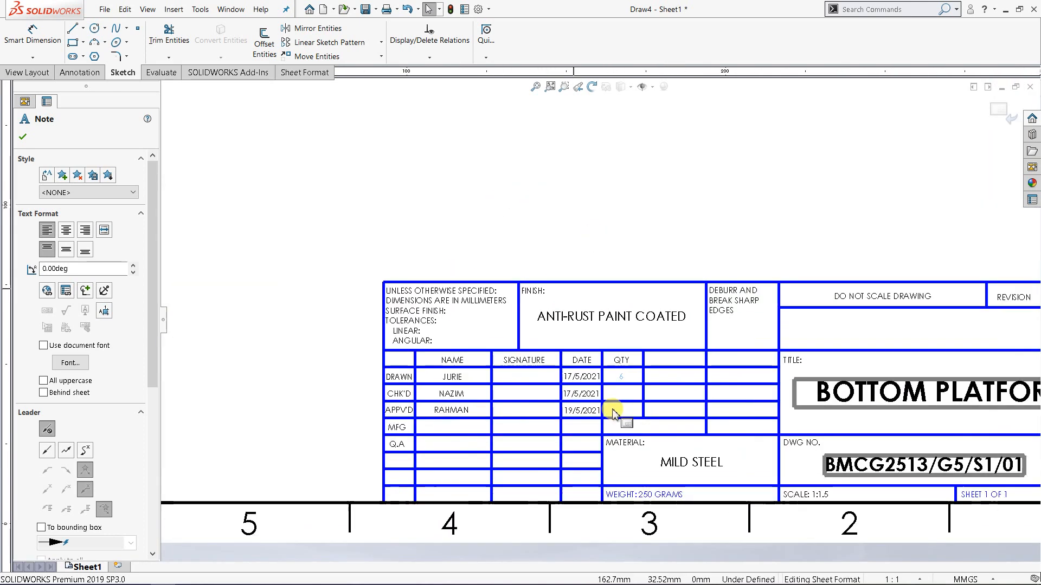
scroll(616, 400, "down", 2)
scroll(830, 347, "up", 2)
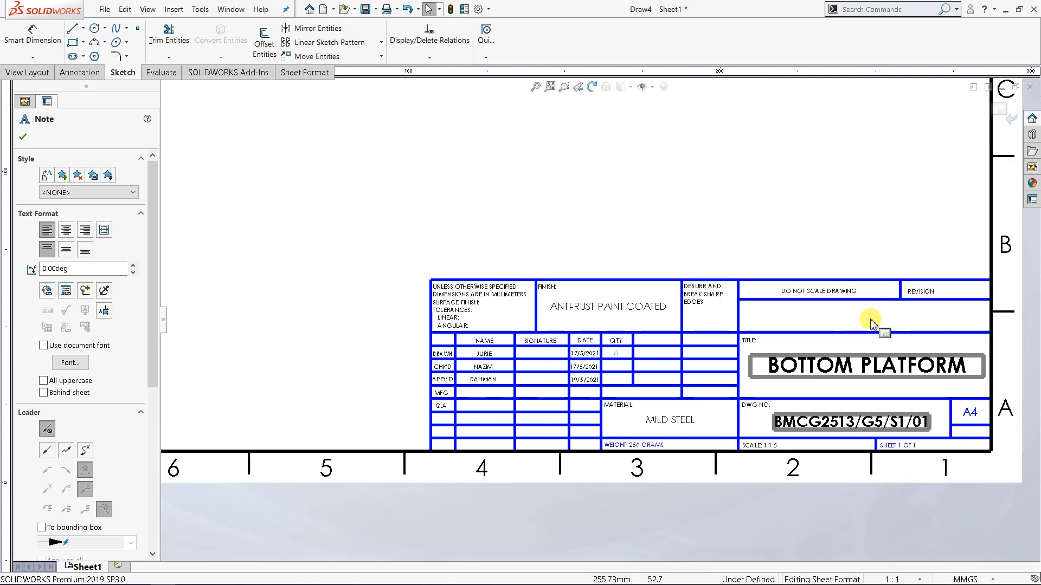
Step: Enter the company name SMART DESIGN ENTERPRISE in the empty title block cell directly above the TITLE cell
scroll(868, 326, "down", 2)
scroll(820, 327, "down", 2)
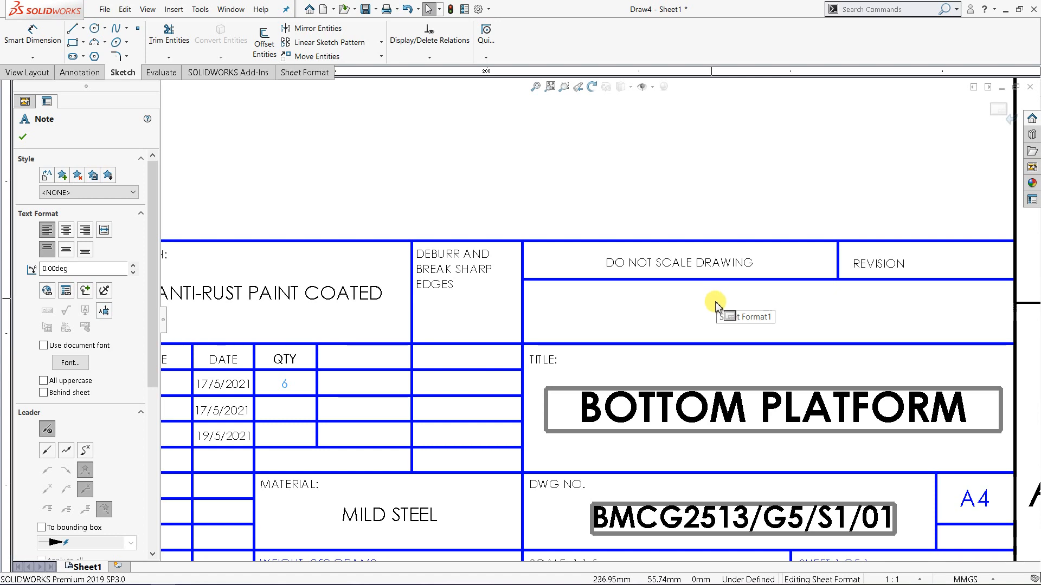
left_click(794, 322)
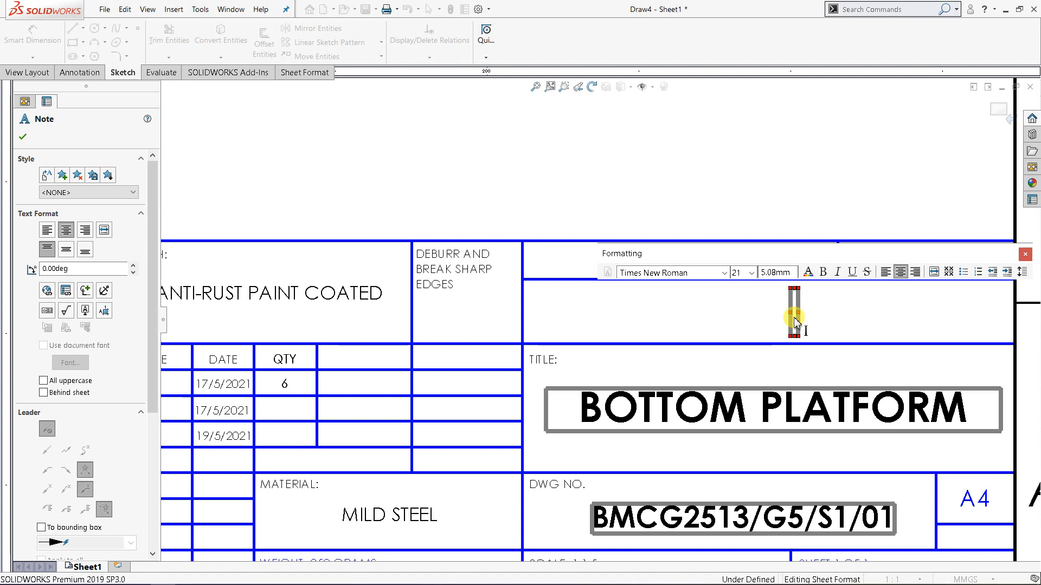
type("SMART")
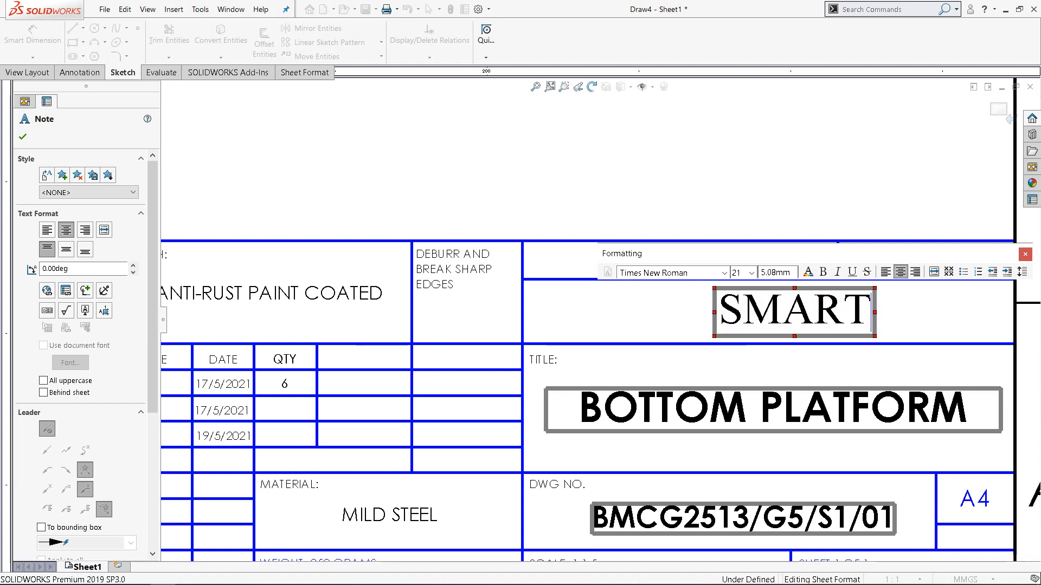
type(" DESIGN")
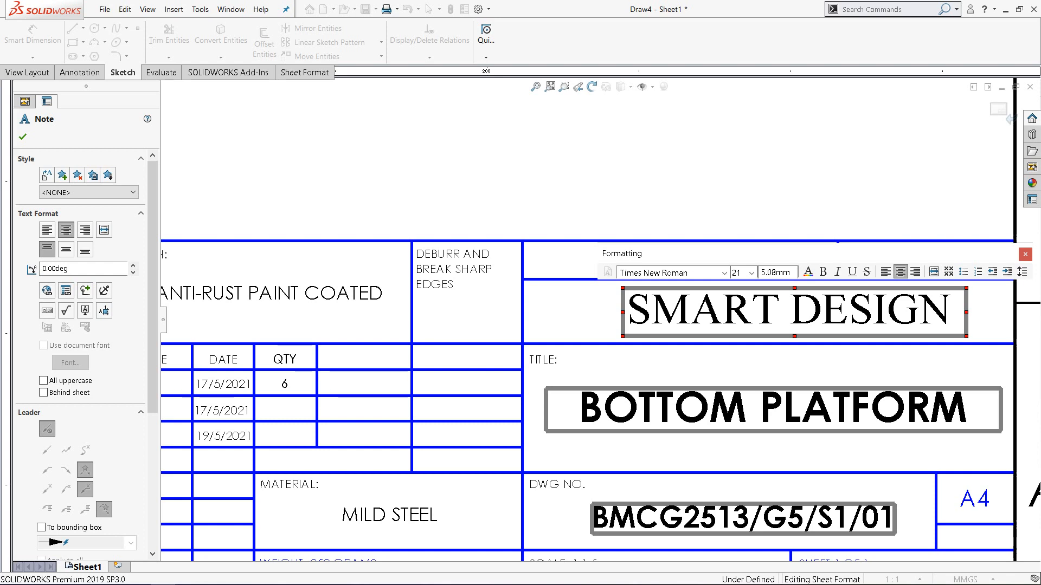
type(" ENT")
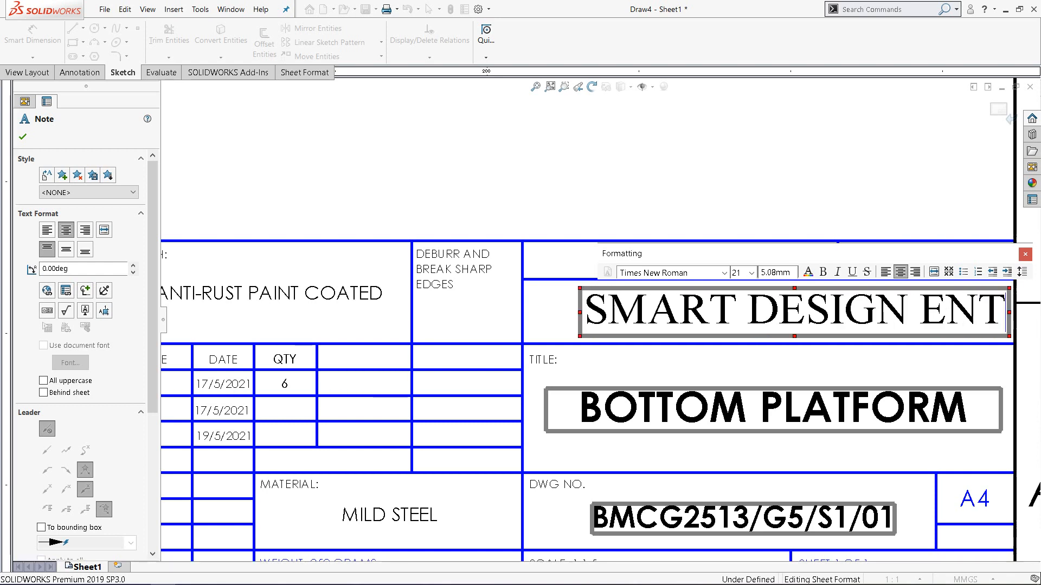
type("ERPRISE")
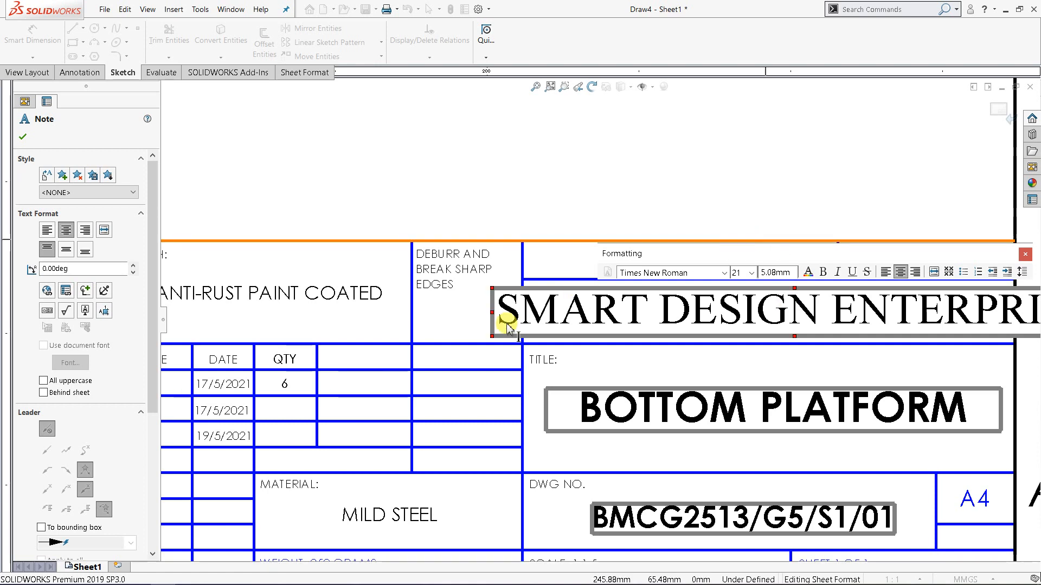
Step: Set the whole company name text to the Century Gothic font and make it bold
scroll(889, 328, "up", 3)
scroll(467, 325, "down", 2)
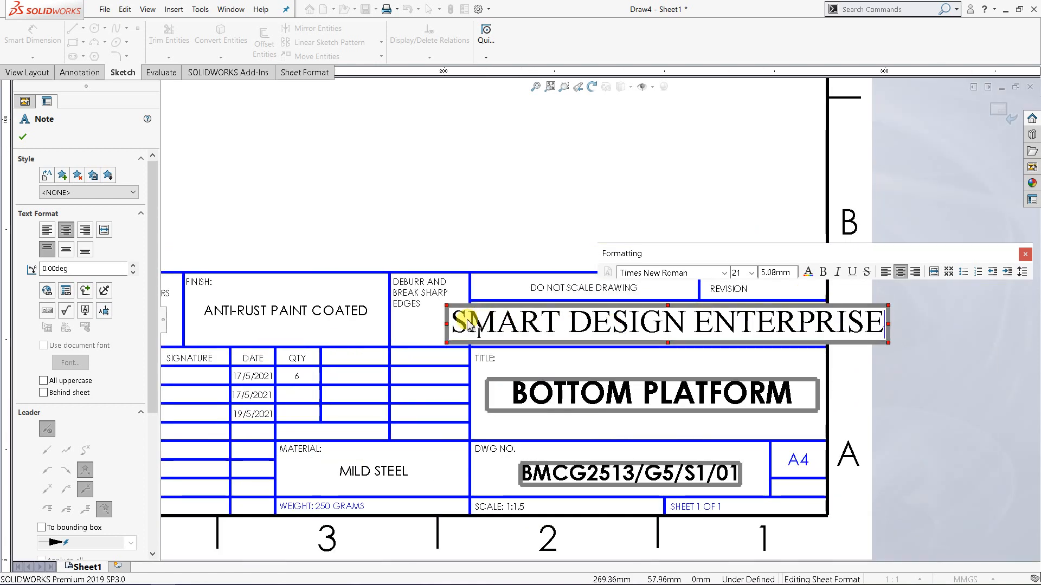
left_click_drag(458, 330, 900, 336)
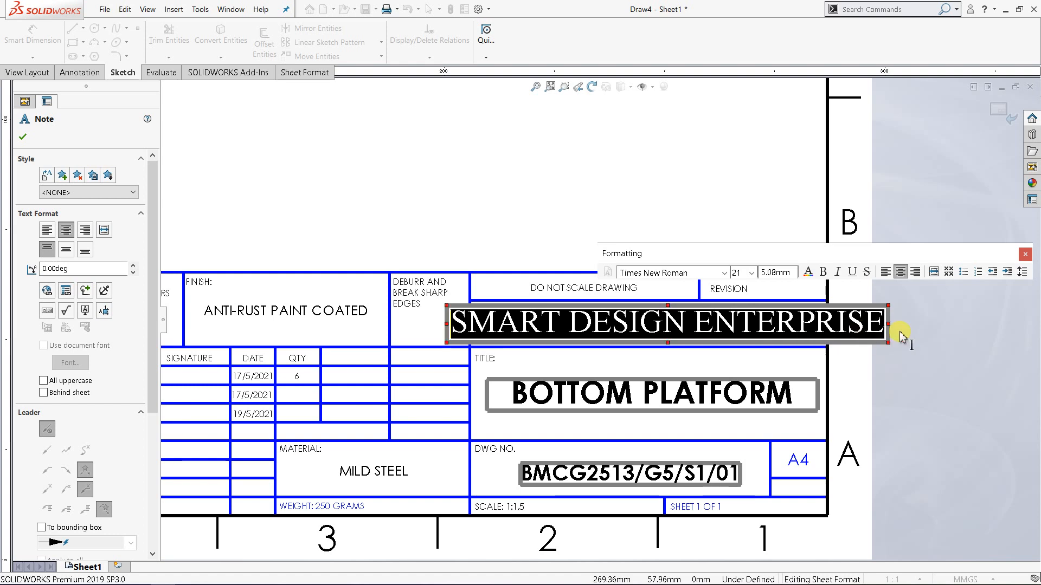
left_click(701, 275)
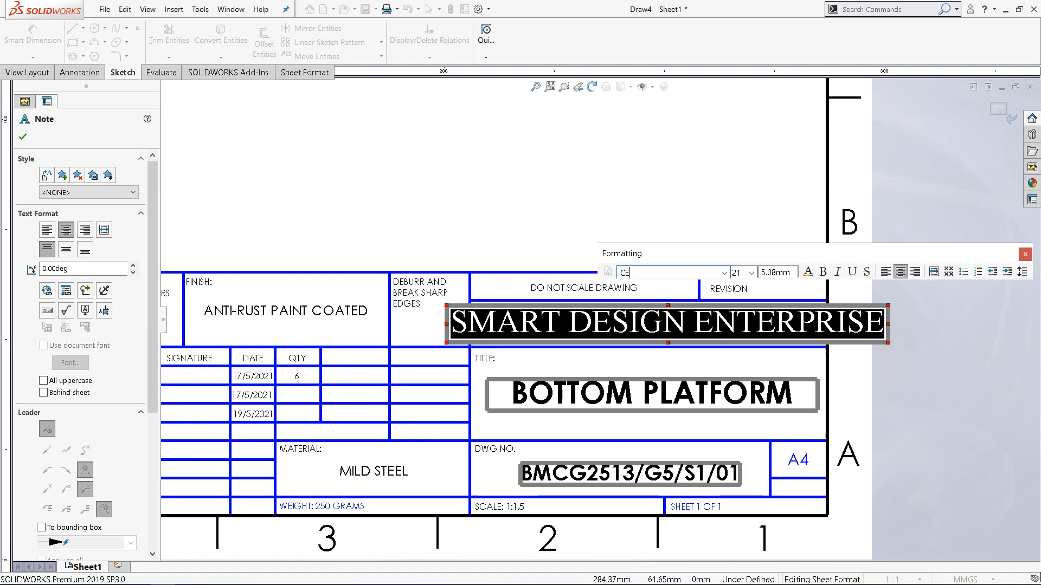
left_click(725, 272)
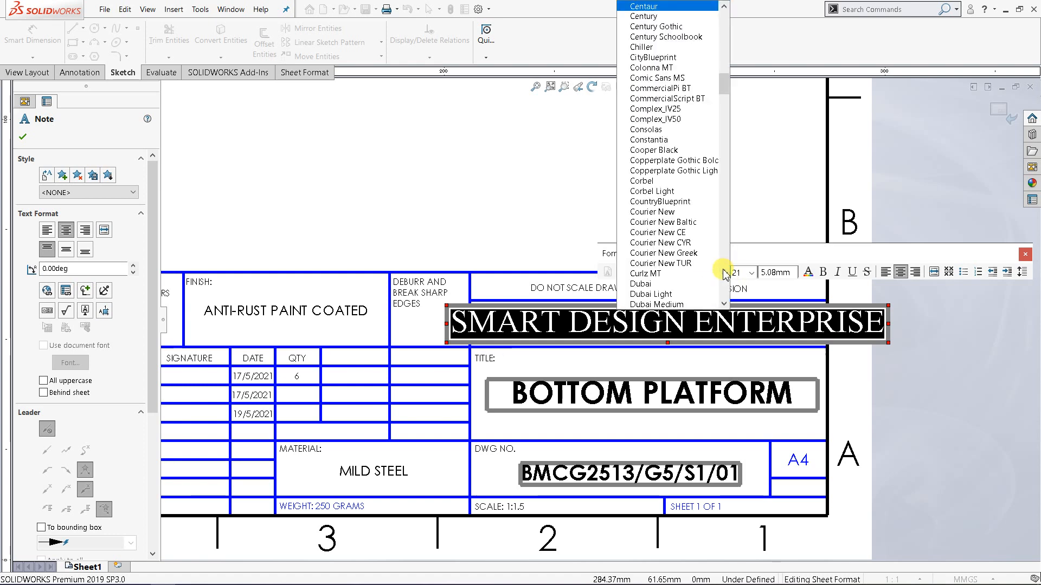
left_click(672, 28)
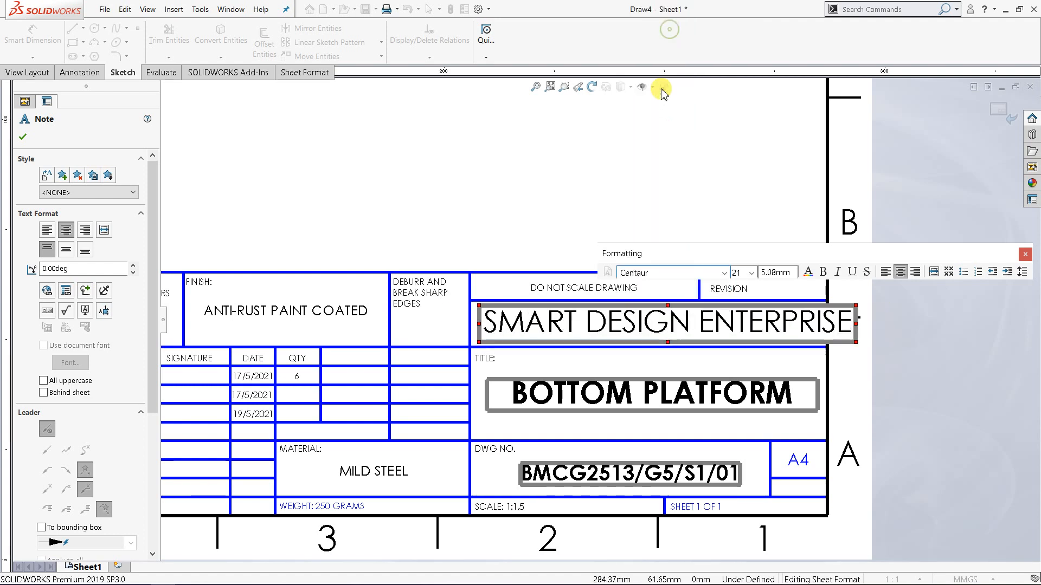
left_click(822, 272)
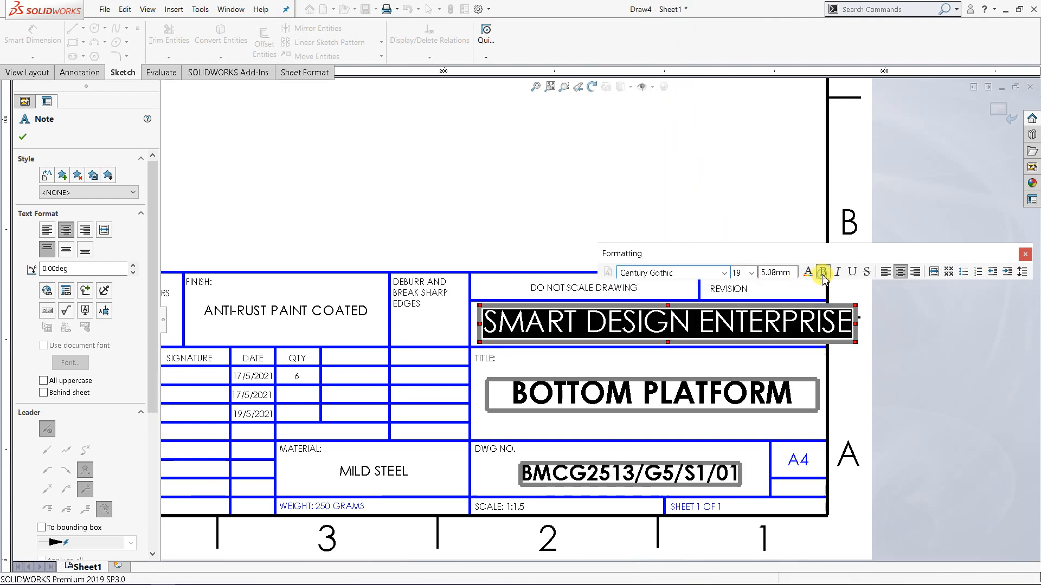
Step: Set the company name's font size to 16 and finish editing the note
left_click(753, 273)
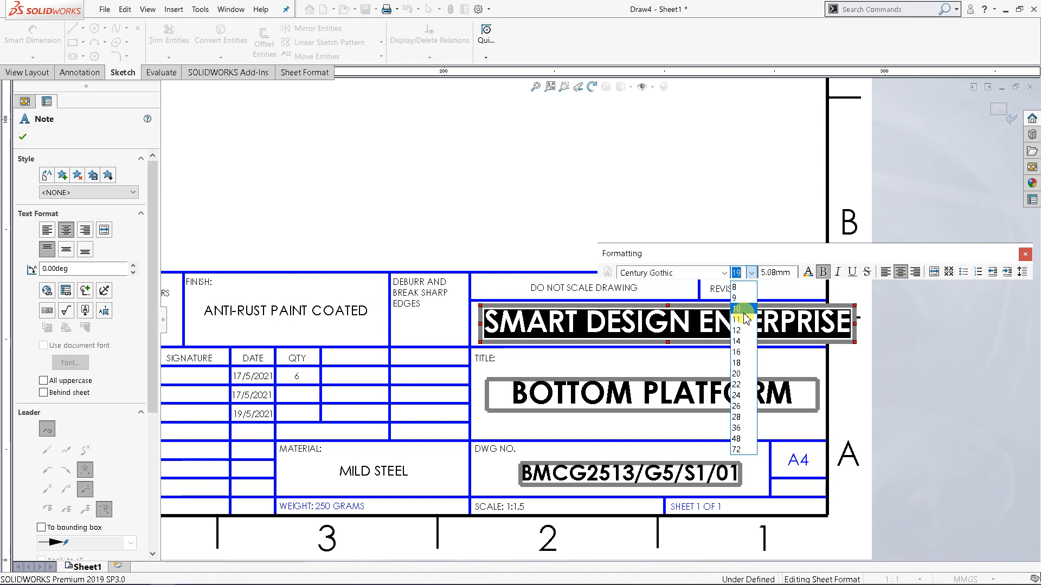
left_click(745, 342)
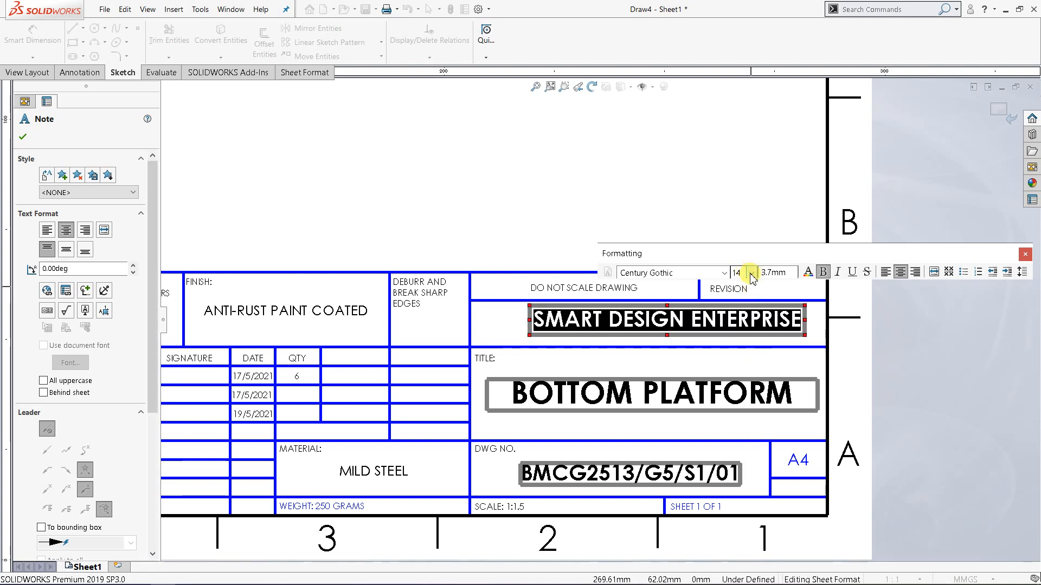
left_click(753, 273)
left_click(742, 352)
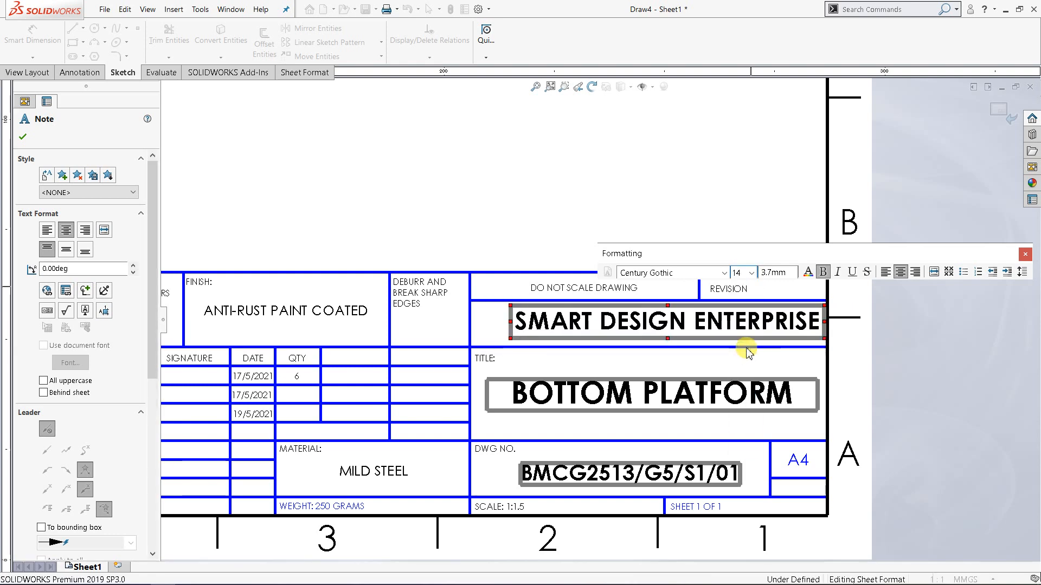
left_click(21, 138)
Step: Move the SMART DESIGN ENTERPRISE note to the centre of its cell above the title and close its properties
scroll(537, 286, "down", 3)
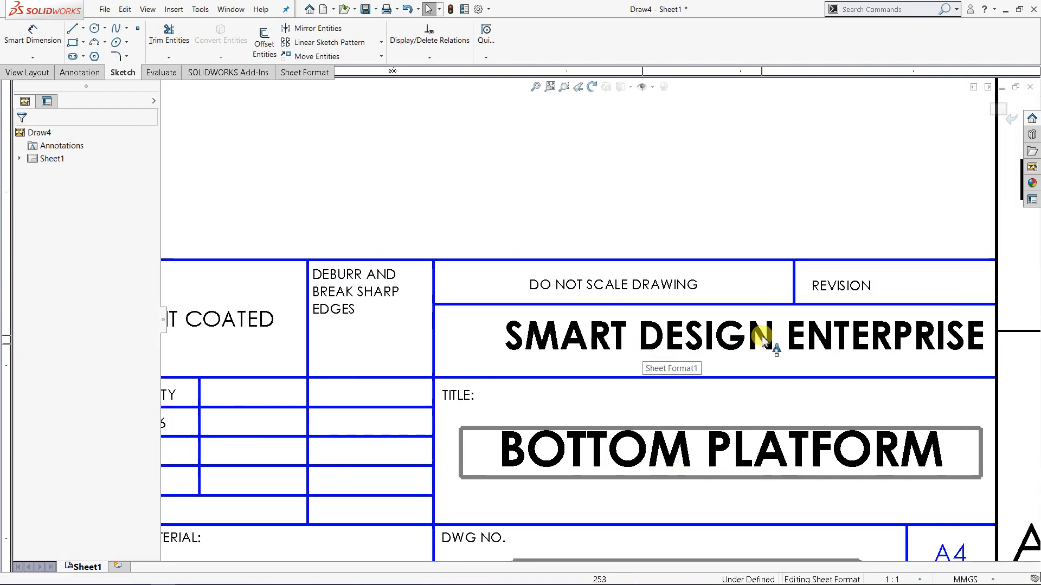
left_click_drag(767, 339, 736, 346)
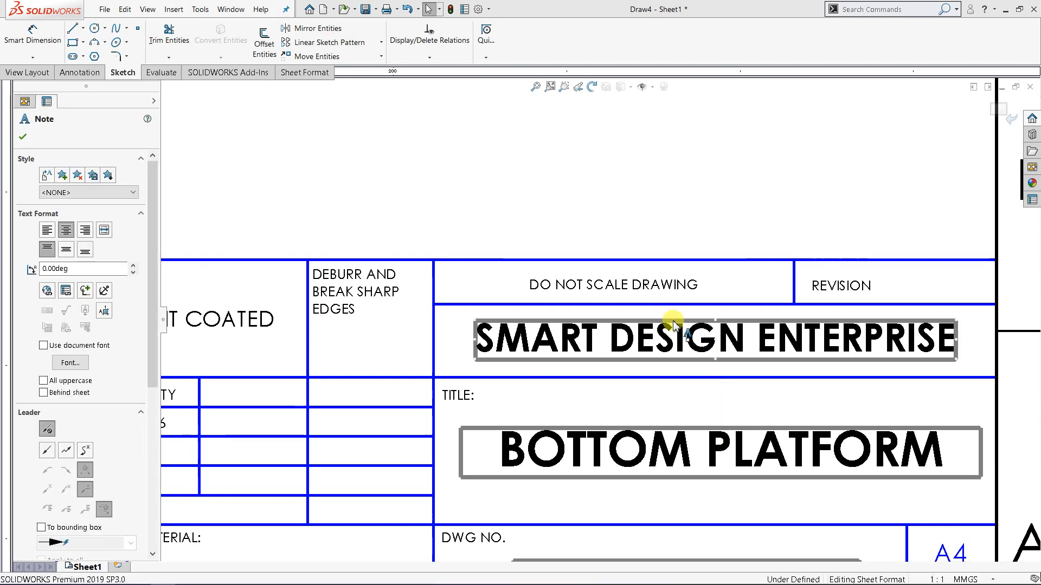
scroll(662, 296, "up", 3)
scroll(542, 265, "up", 1)
scroll(457, 299, "down", 1)
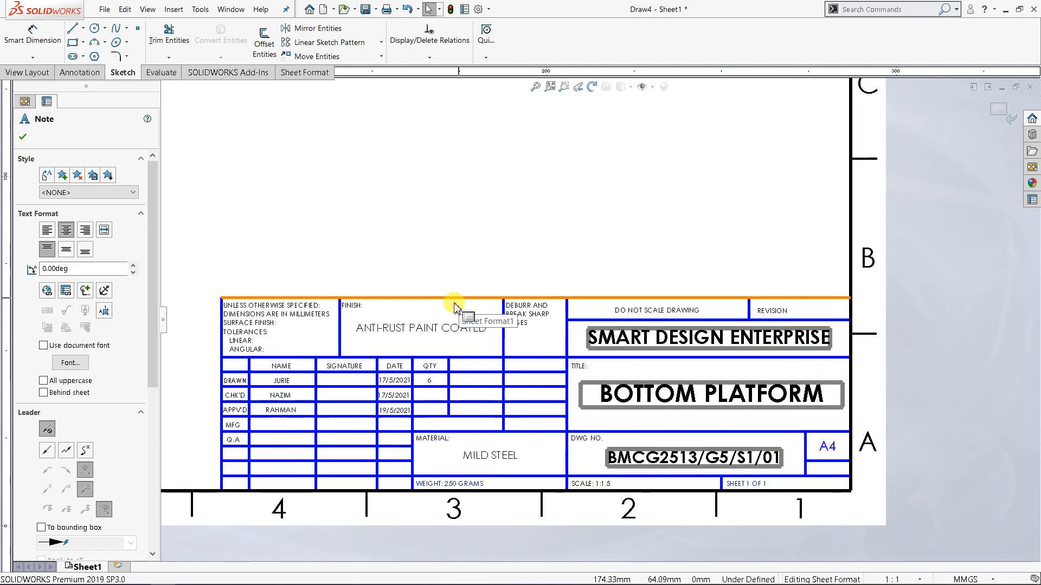
left_click(23, 137)
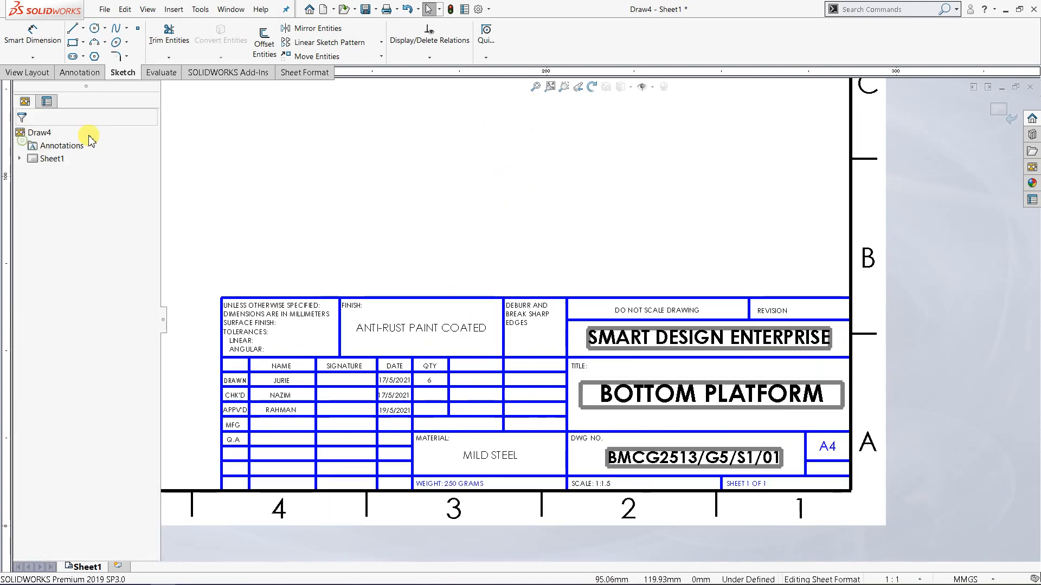
Step: Review the title block entries up close and the full A4 sheet layout
left_click(536, 87)
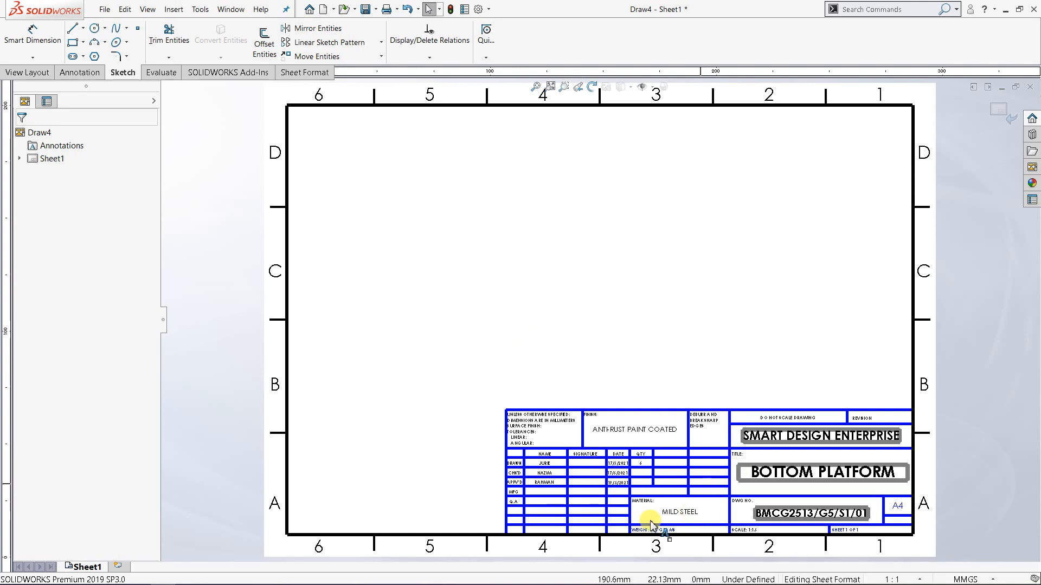
scroll(758, 485, "down", 2)
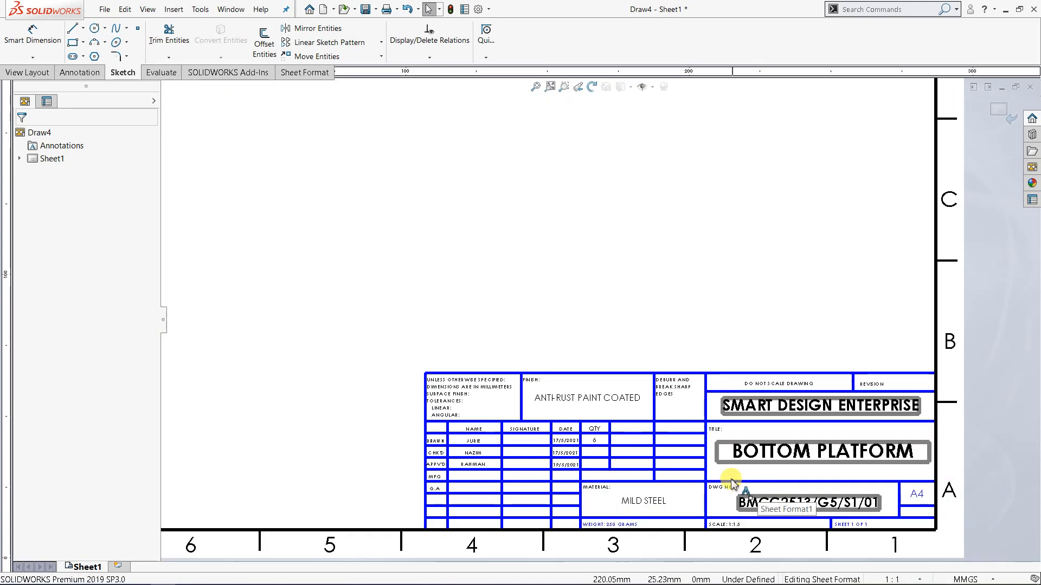
scroll(767, 499, "down", 1)
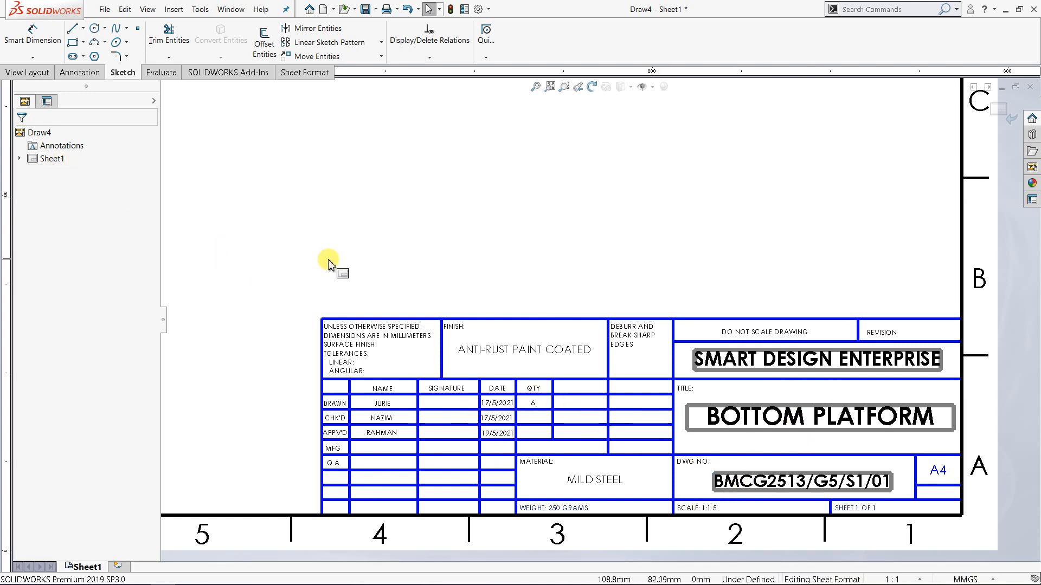
scroll(472, 278, "up", 2)
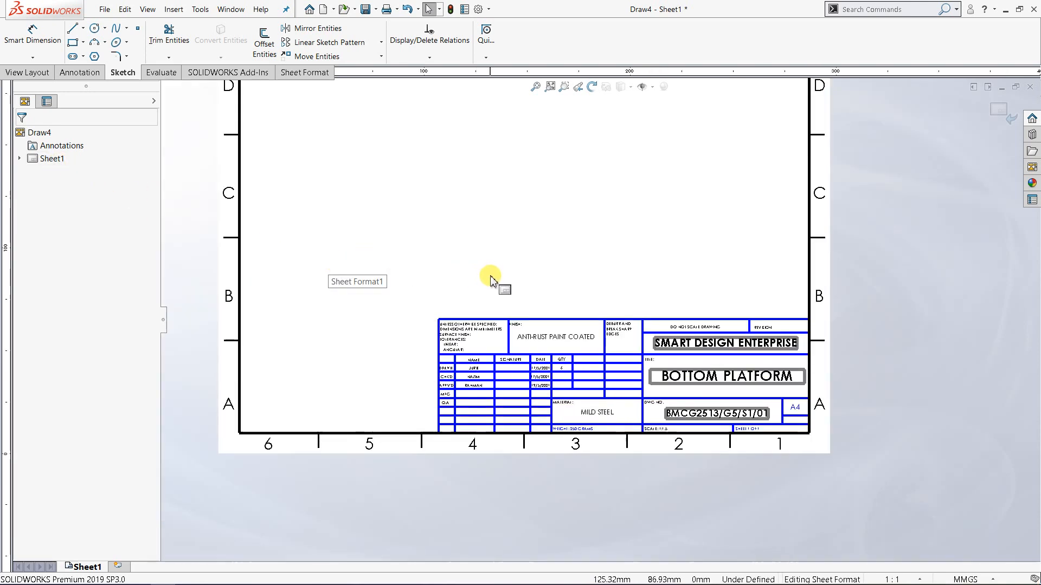
left_click(563, 88)
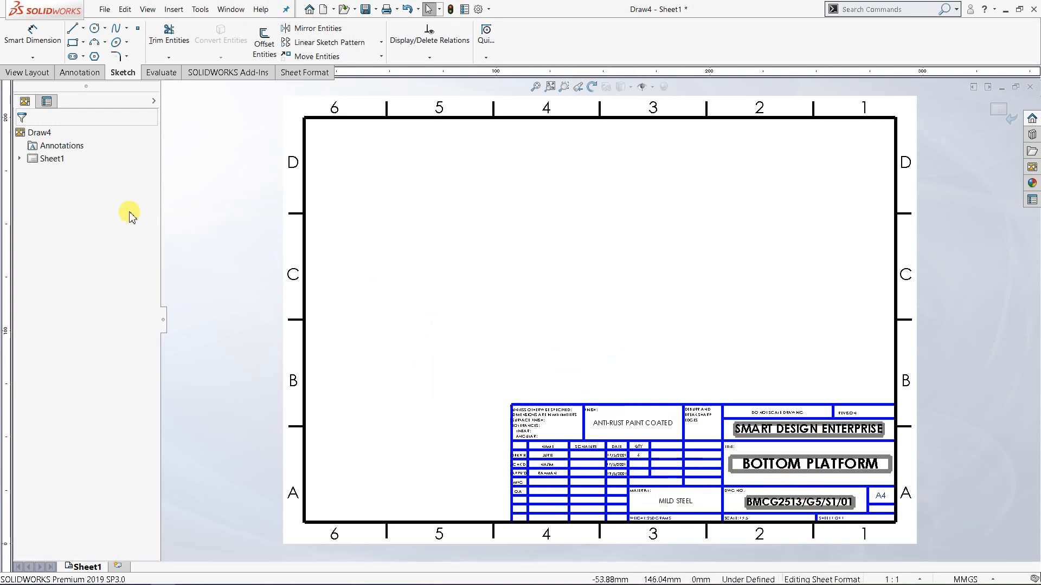
Step: Leave sheet format editing and review the completed title block and the full A4 landscape sheet
right_click(58, 165)
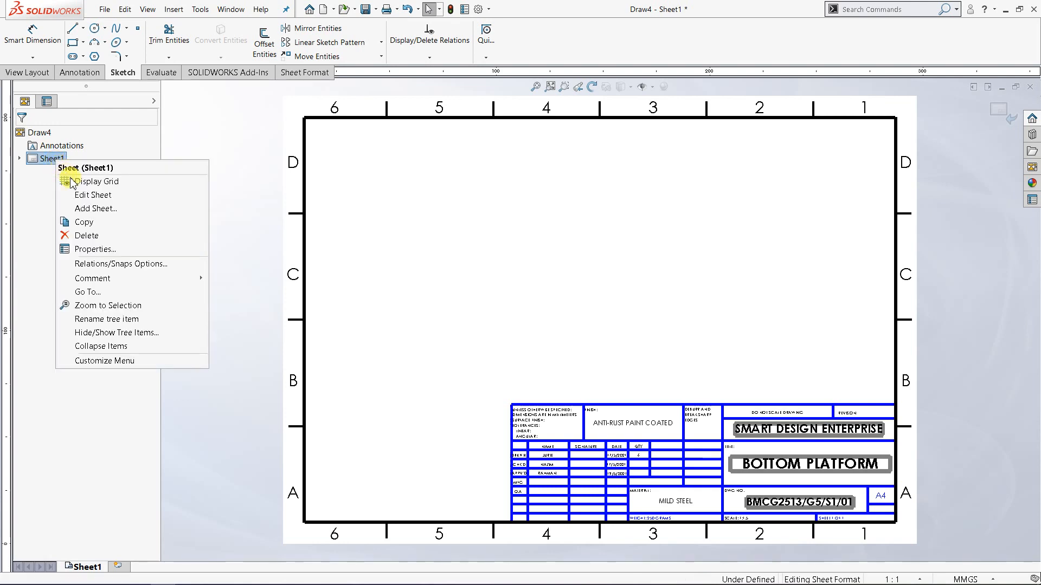
left_click(87, 195)
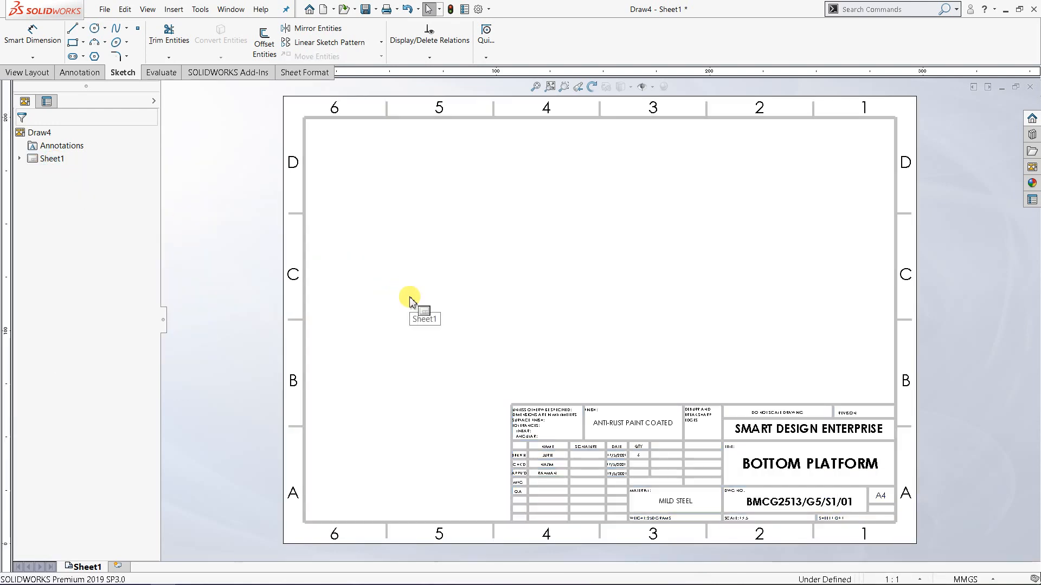
scroll(787, 475, "down", 3)
scroll(624, 343, "up", 3)
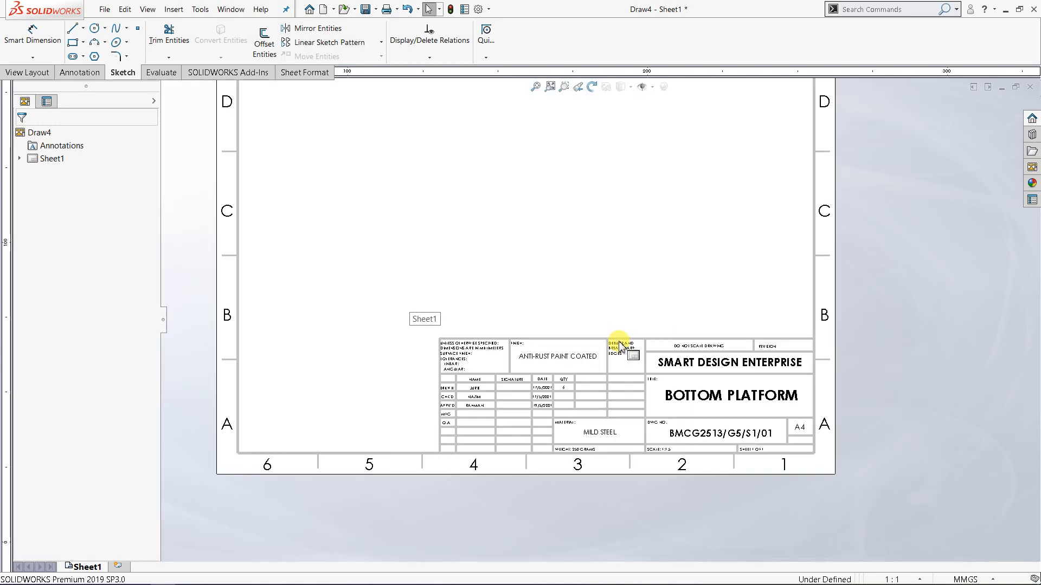
scroll(422, 134, "down", 1)
scroll(422, 134, "down", 1)
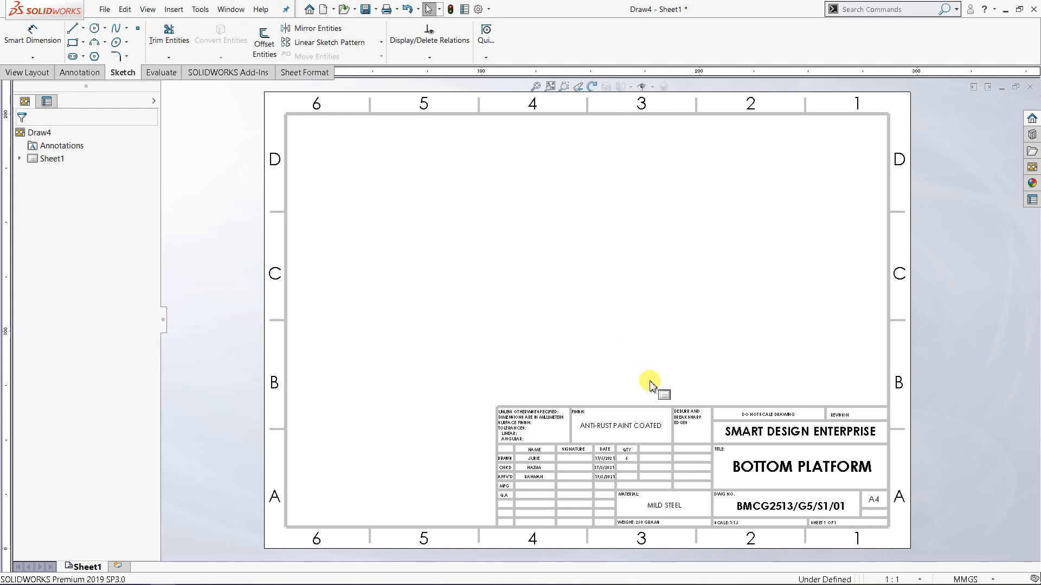
scroll(735, 482, "down", 4)
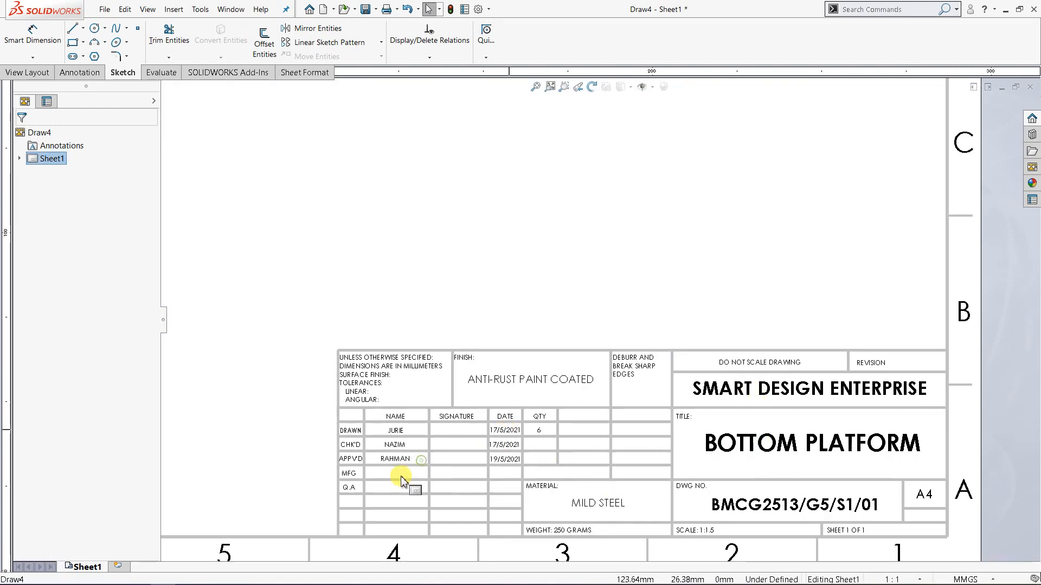
scroll(434, 456, "down", 2)
scroll(860, 477, "up", 3)
scroll(764, 399, "down", 2)
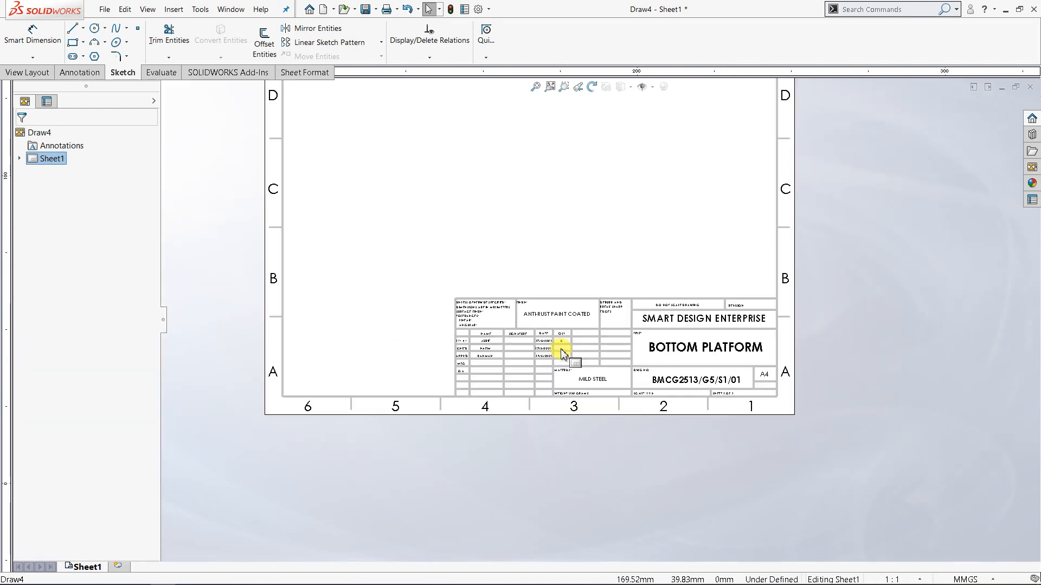
scroll(561, 347, "up", 3)
left_click(551, 87)
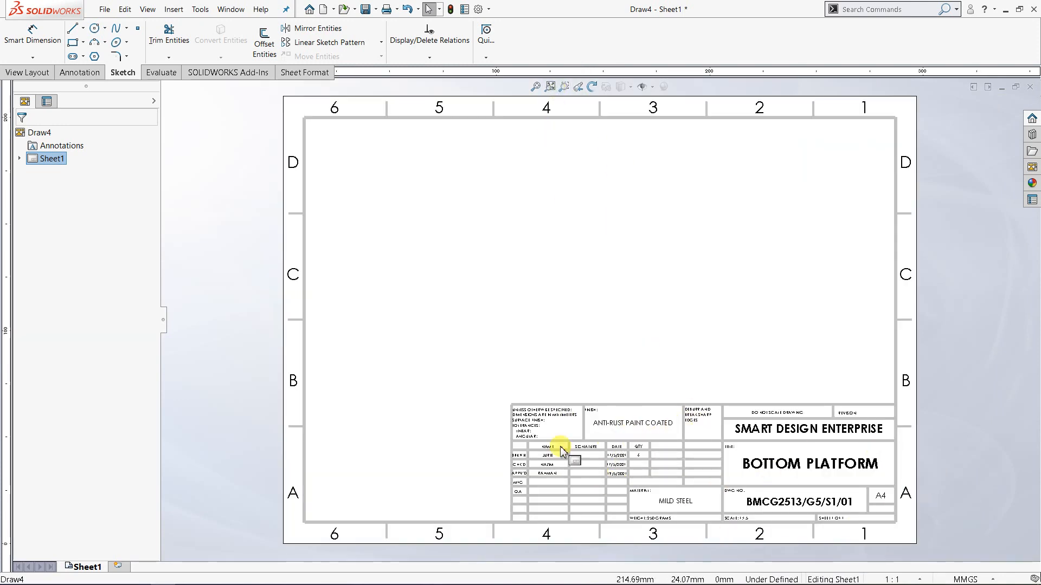
Step: Switch Sheet1 into sheet format editing and back to normal sheet editing, and show the full sheet
right_click(54, 163)
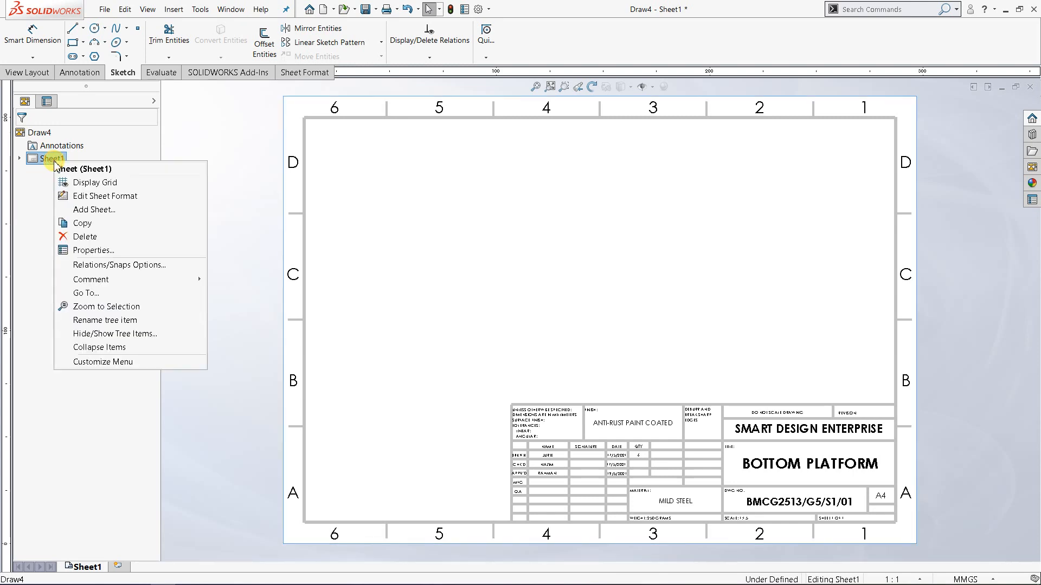
left_click(89, 195)
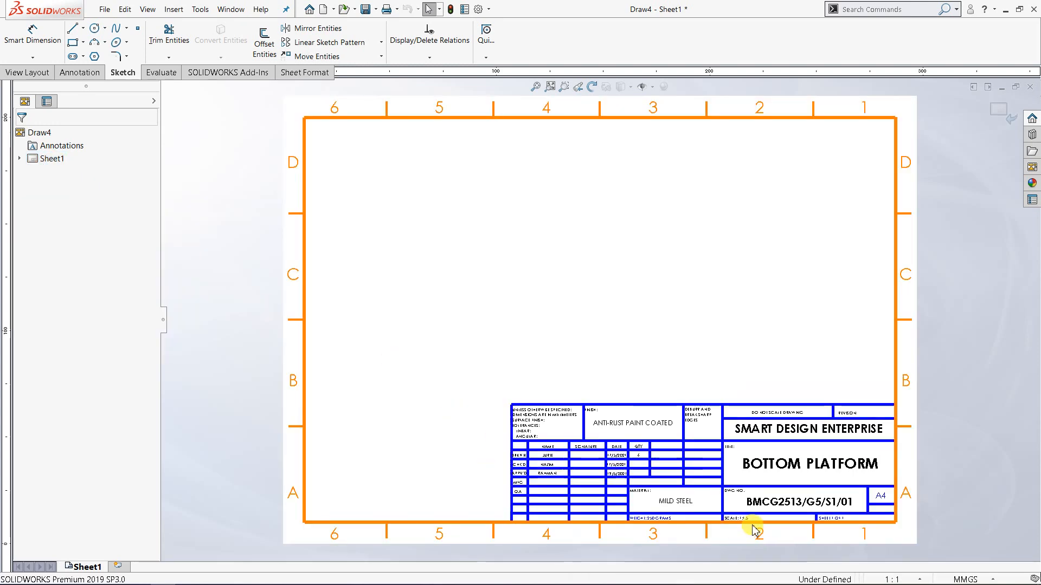
scroll(745, 522, "down", 3)
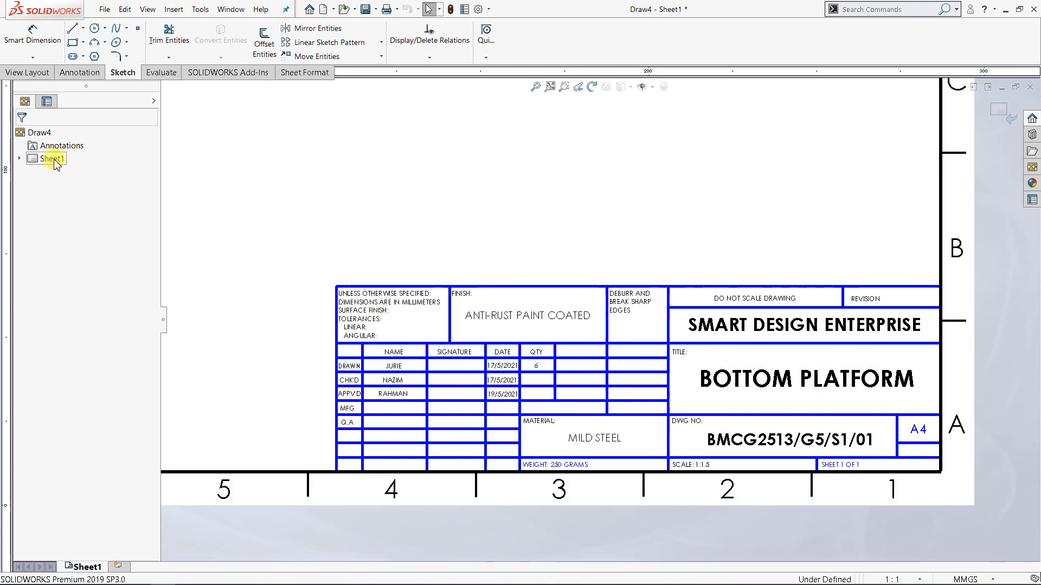
right_click(55, 162)
left_click(86, 194)
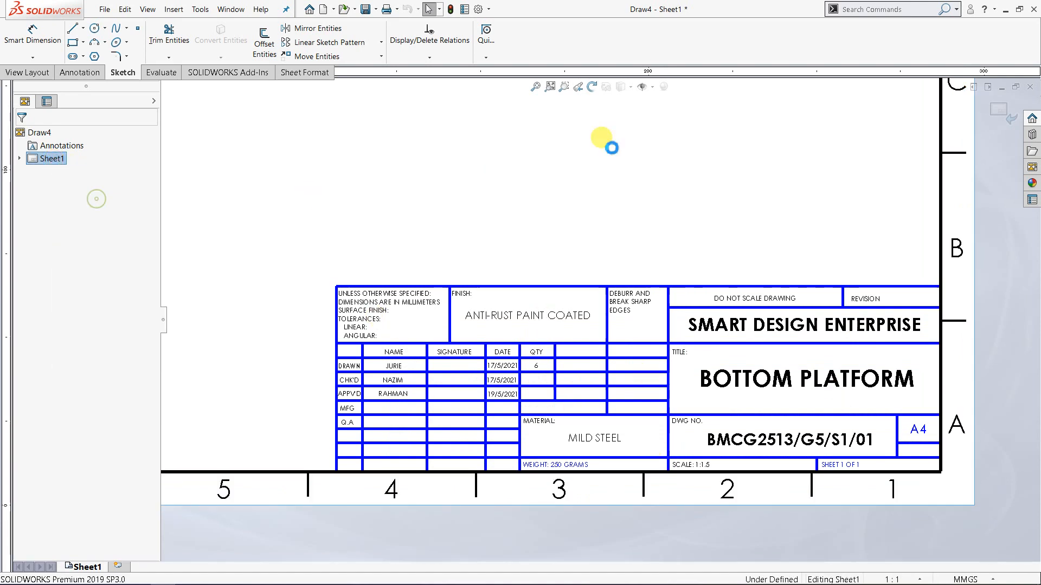
left_click(550, 87)
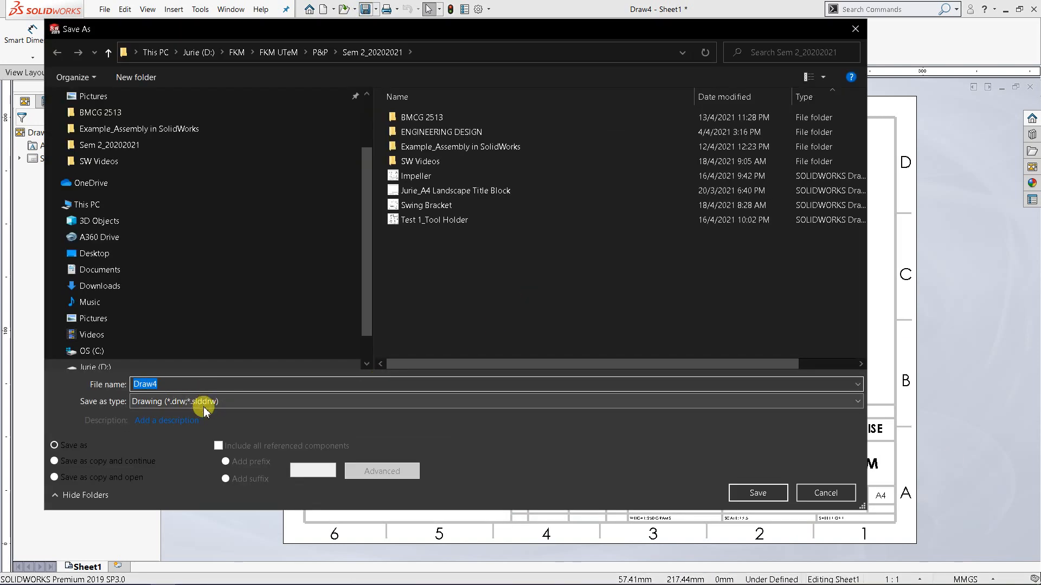
Step: Check the file name and type offered for saving the drawing, and cancel the save
double_click(164, 384)
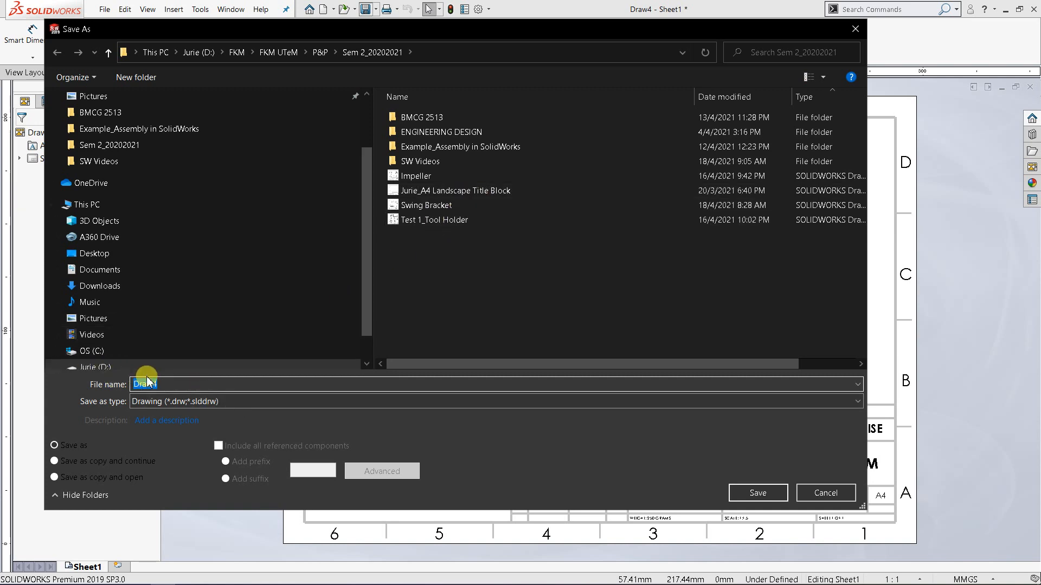
left_click(829, 494)
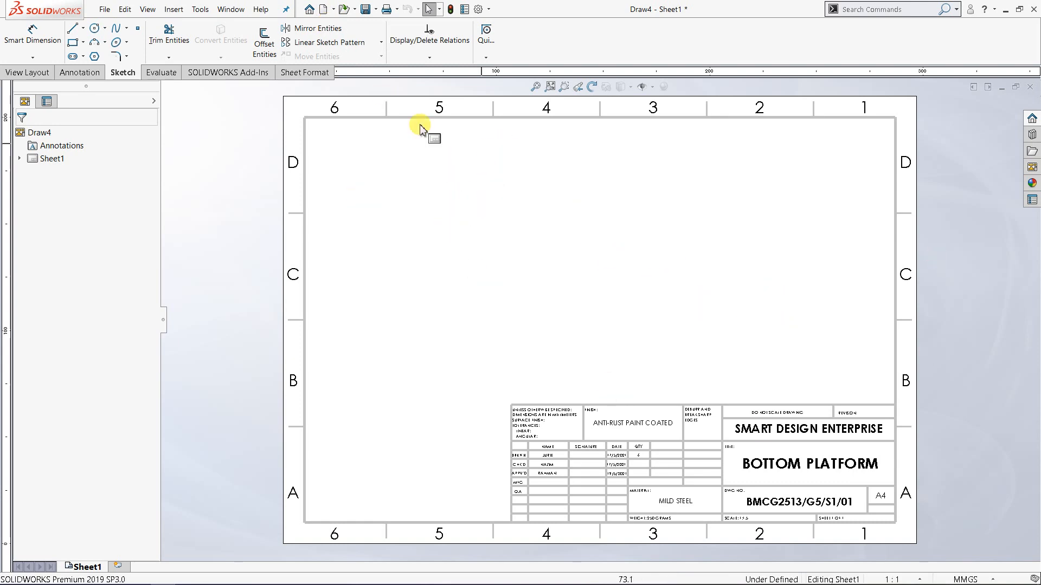
Step: Create a new drawing using the a4 - portrait.slddrt sheet format and dismiss the Model View command
left_click(324, 9)
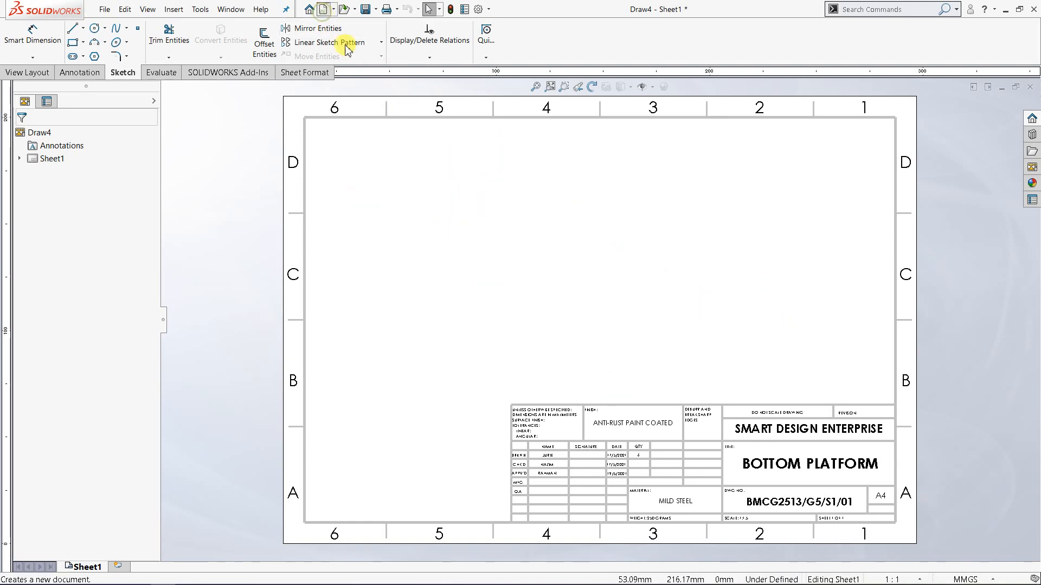
double_click(643, 248)
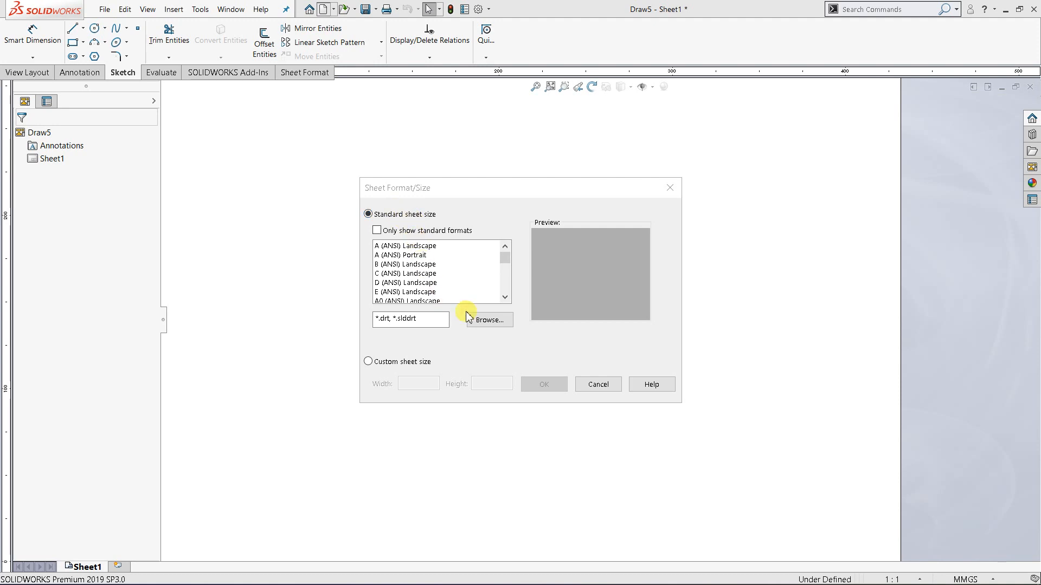
left_click(491, 324)
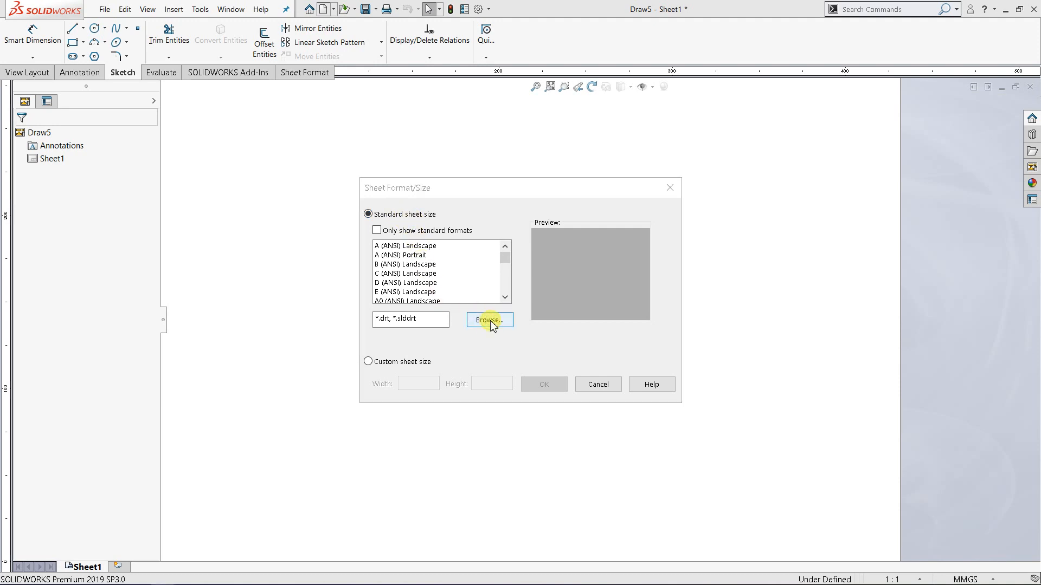
scroll(462, 271, "down", 10)
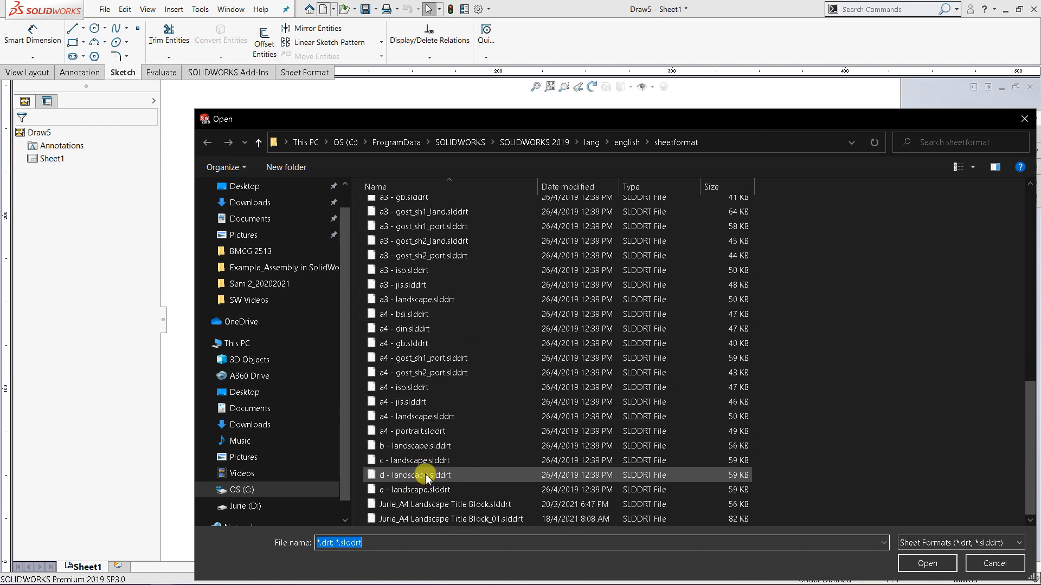
scroll(426, 477, "down", 1)
double_click(425, 432)
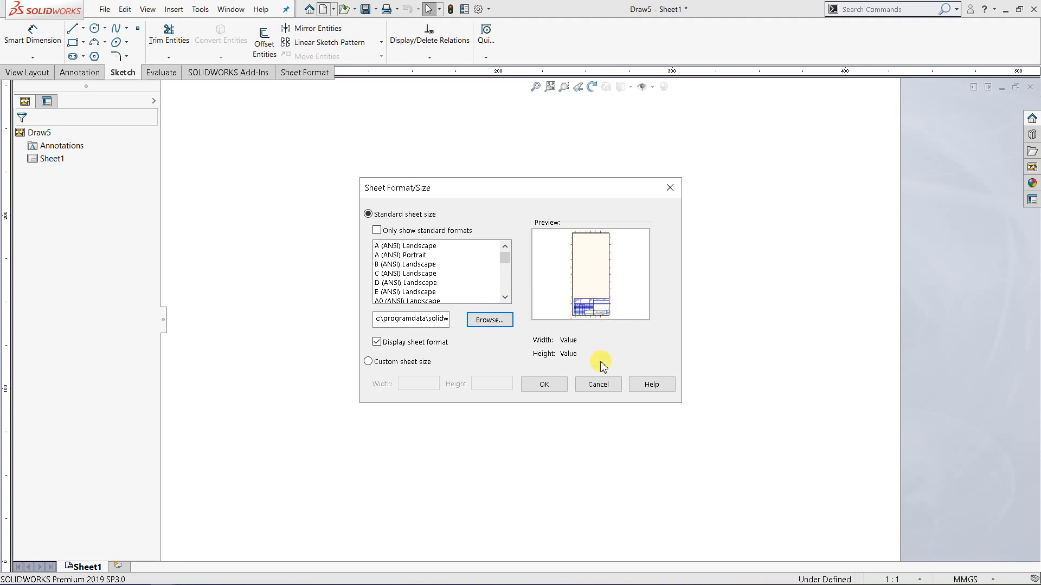
left_click(536, 386)
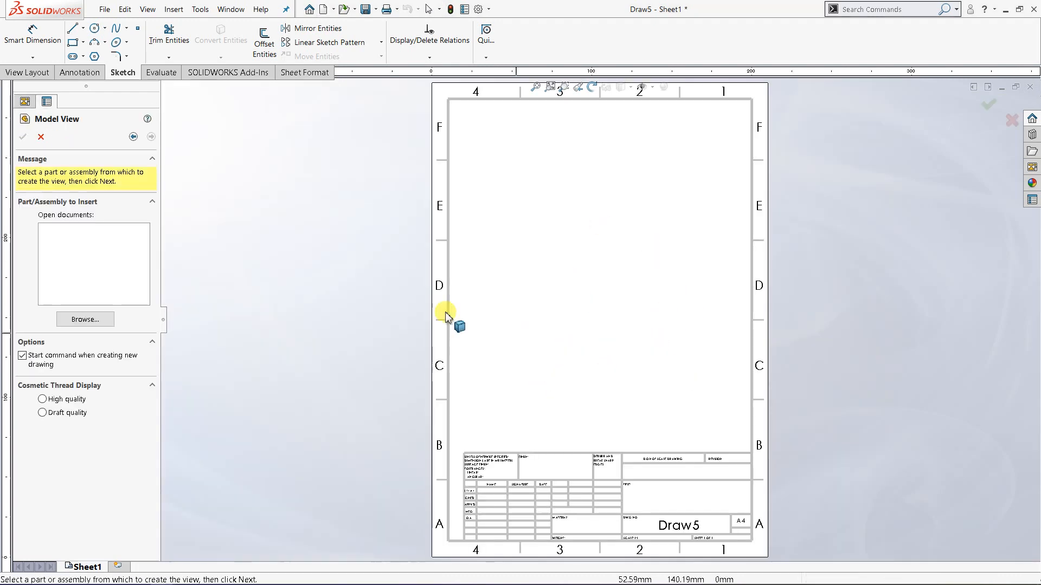
left_click(41, 137)
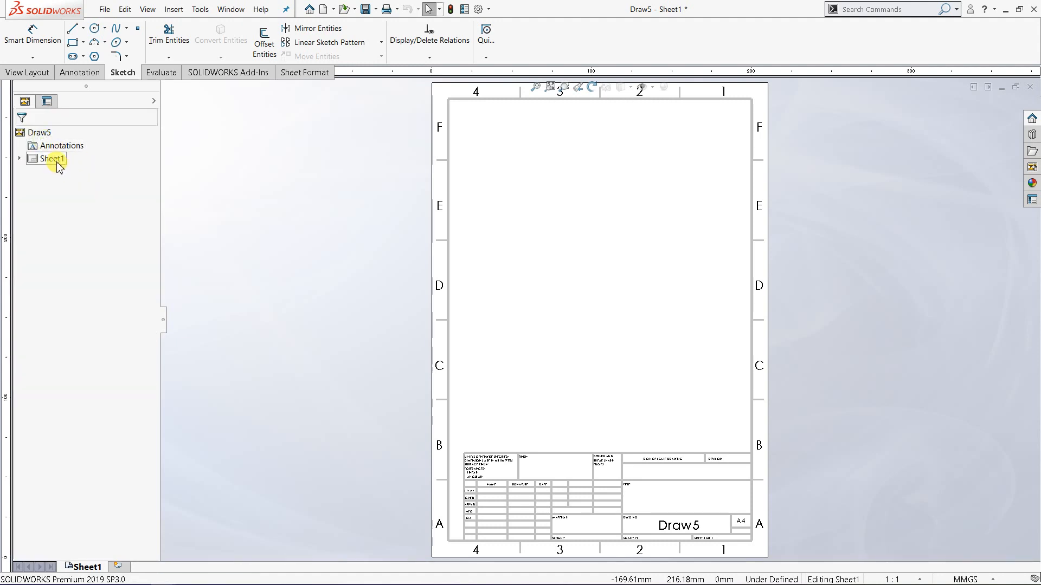
Step: Look over Sheet1's sheet properties, including scale and type of projection, and cancel the dialog
right_click(57, 161)
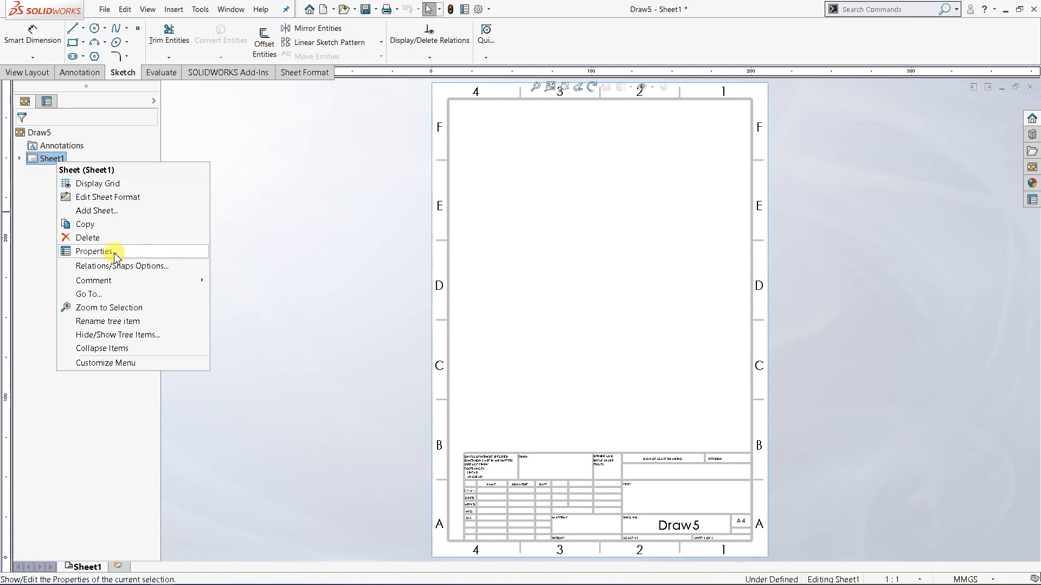
left_click(103, 252)
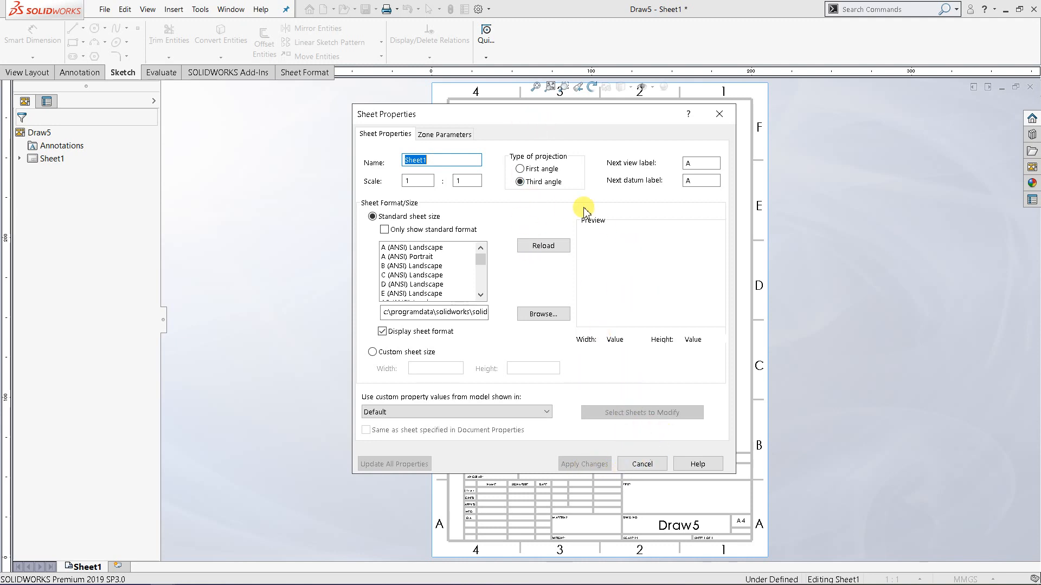
left_click(642, 464)
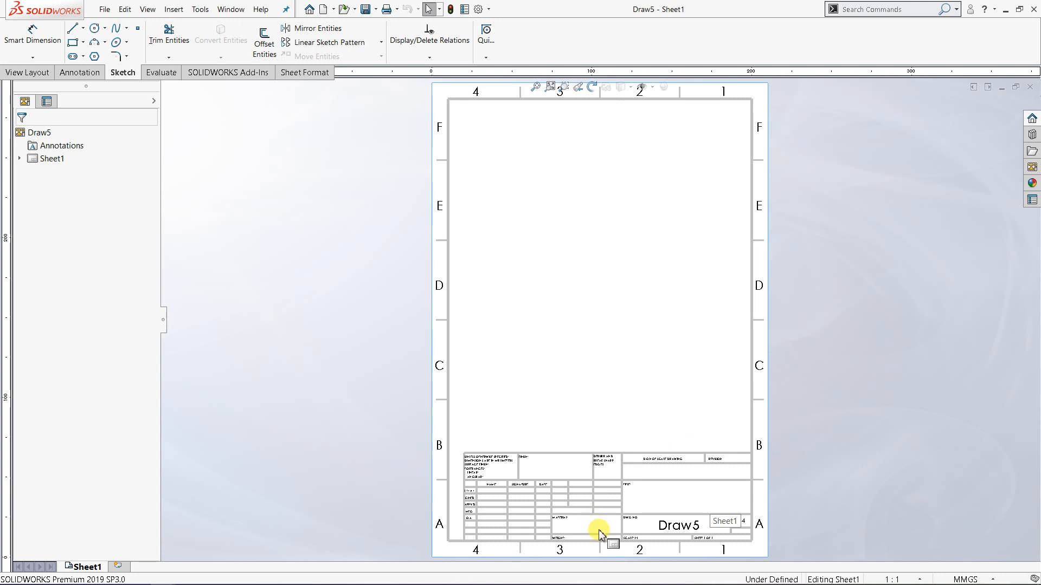
Step: Enter sheet format editing on the A4 portrait sheet and inspect the title block's placeholder fields
scroll(605, 525, "down", 4)
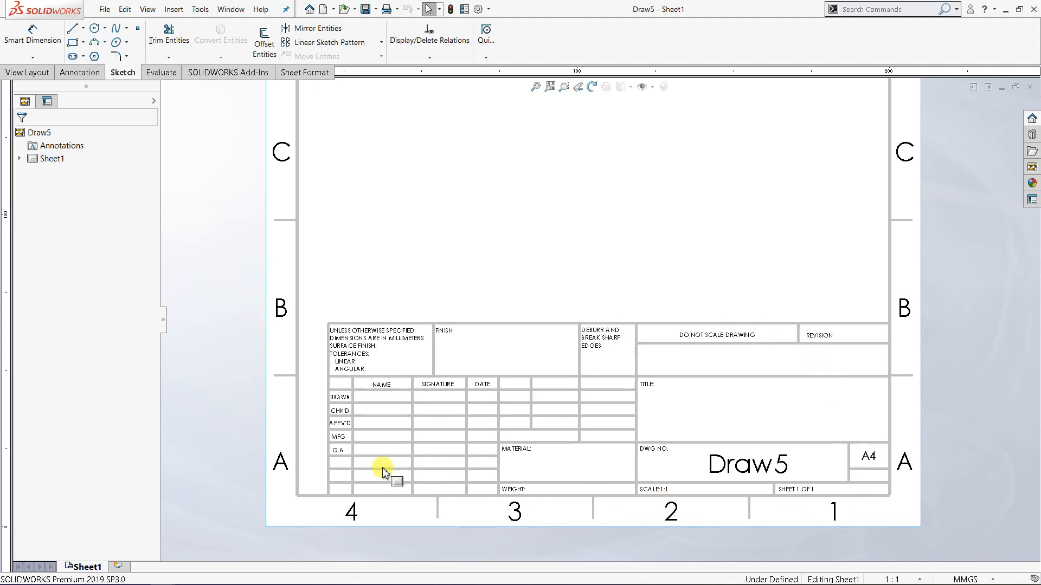
right_click(56, 159)
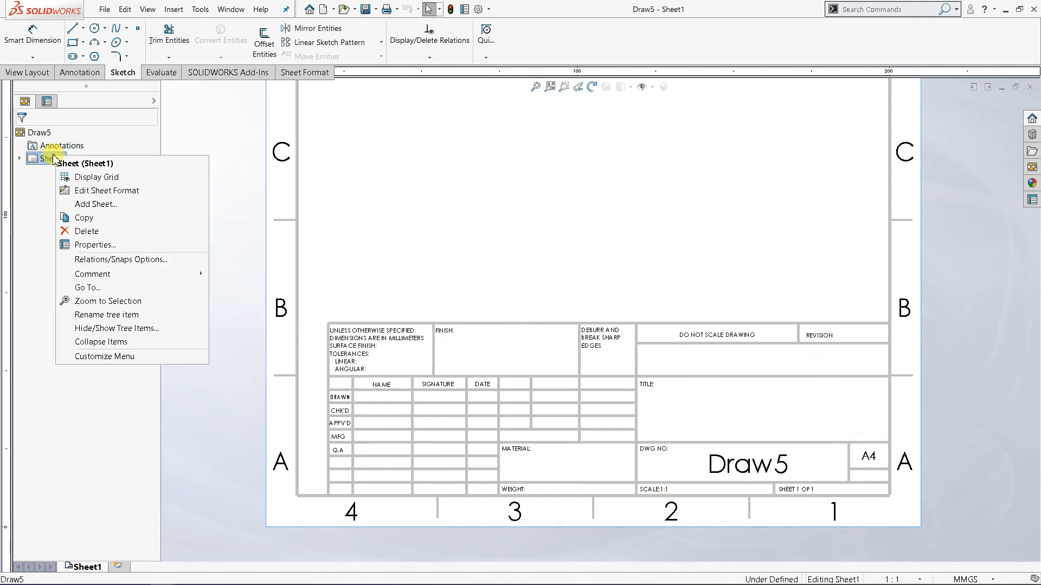
left_click(97, 192)
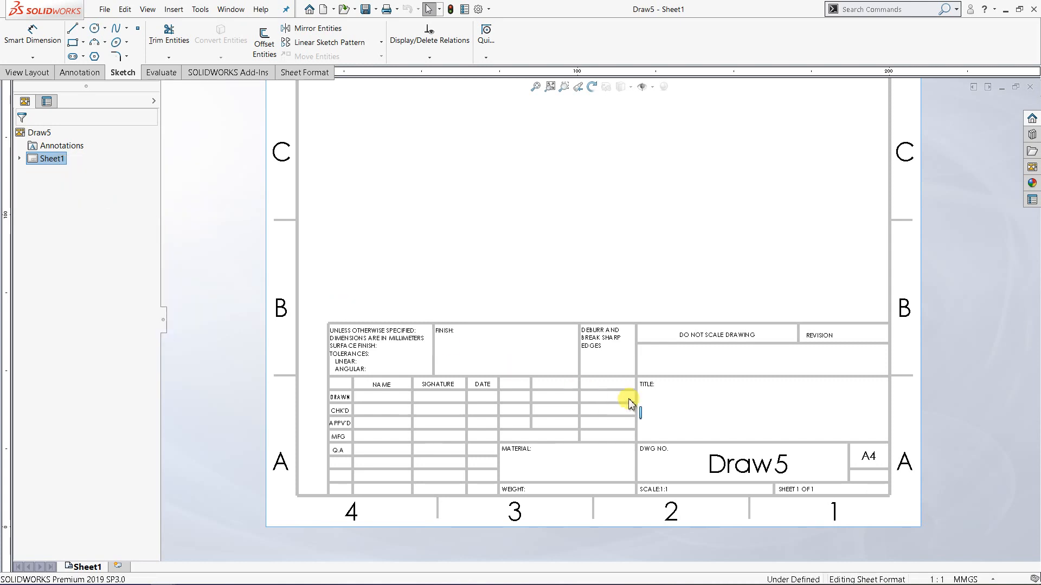
scroll(547, 473, "down", 2)
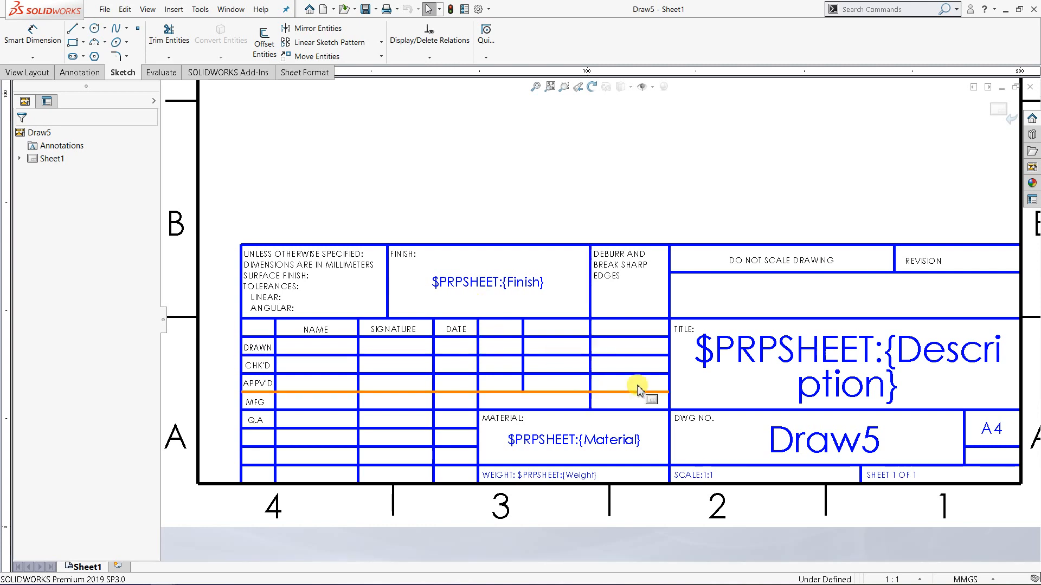
scroll(830, 471, "down", 2)
scroll(887, 362, "up", 2)
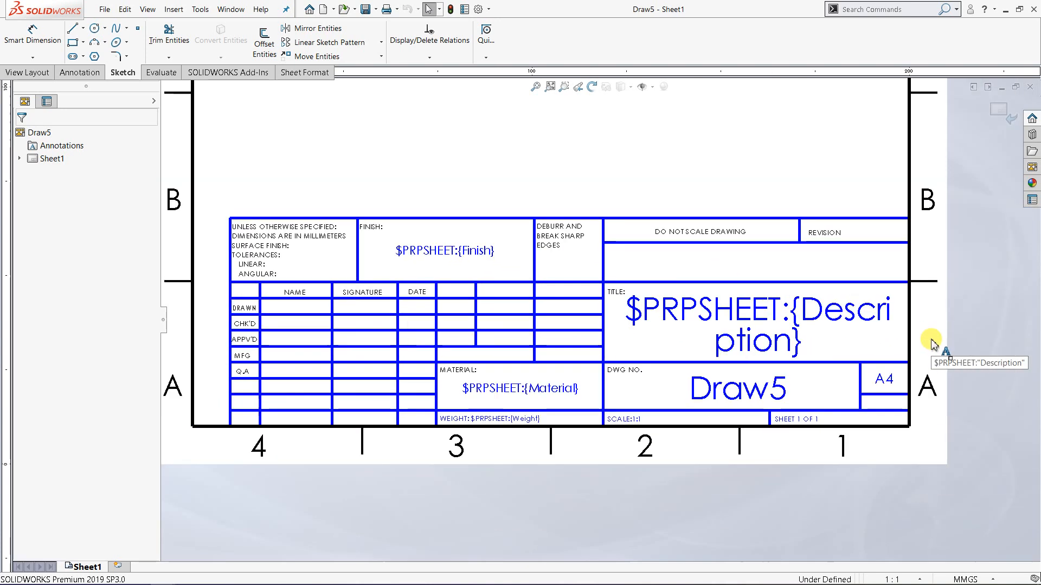
scroll(834, 336, "down", 1)
Step: Replace the description placeholder in the TITLE cell with SLIDING BLOCK in bold and finish editing the note
left_click(748, 316)
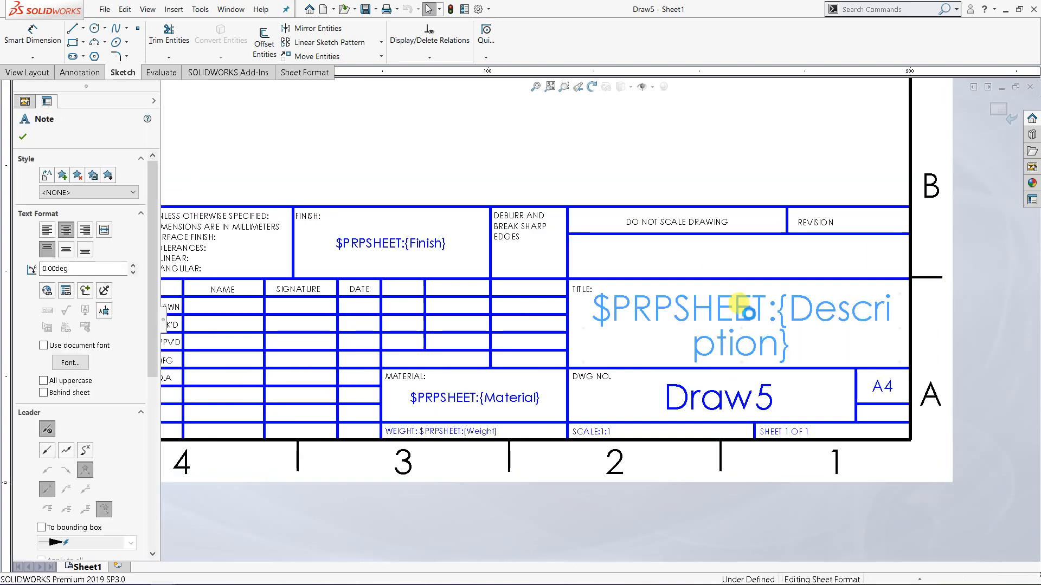
double_click(748, 316)
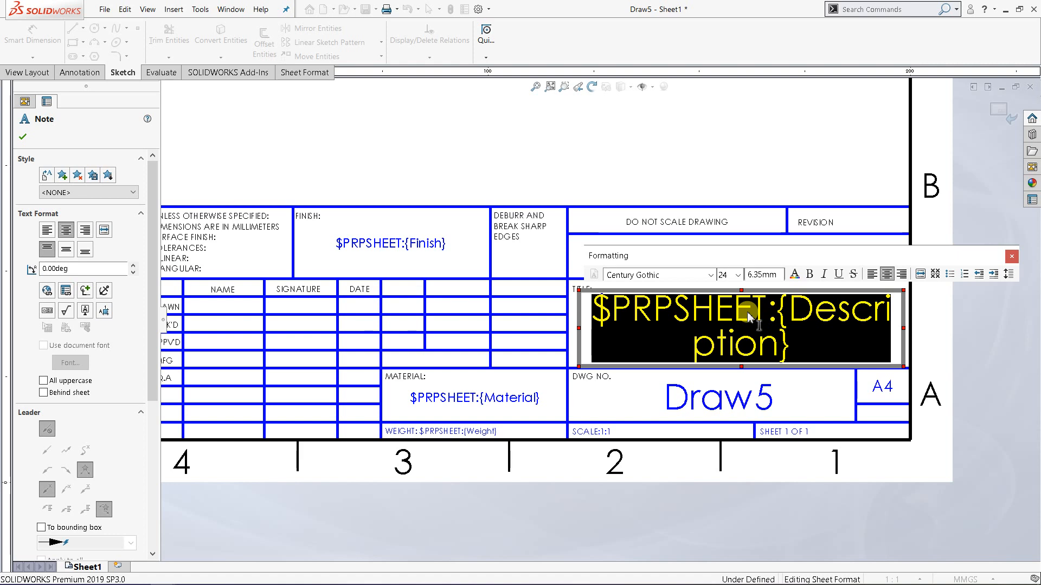
type("SLIDING ")
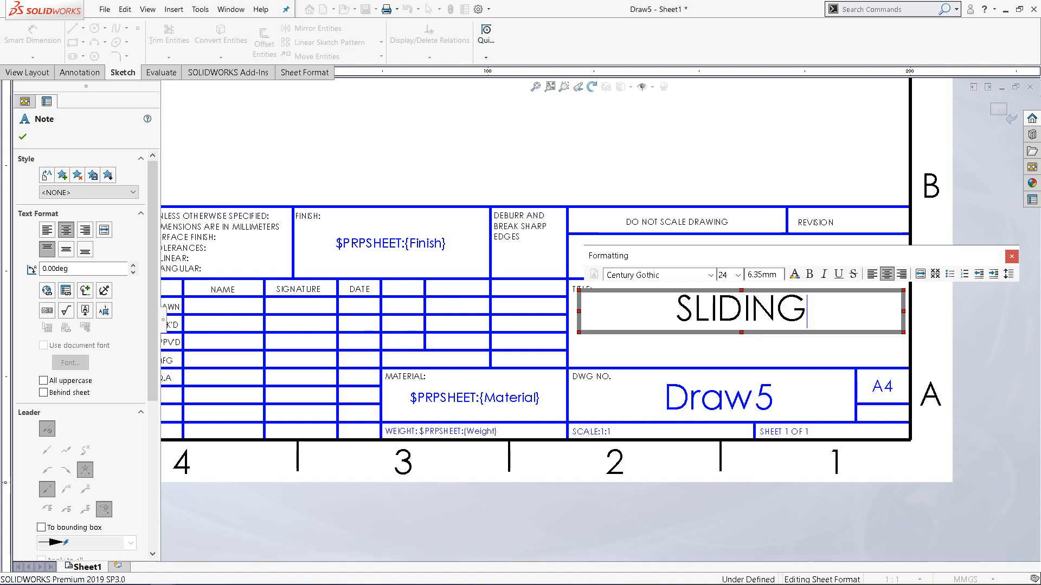
type("BLOCK")
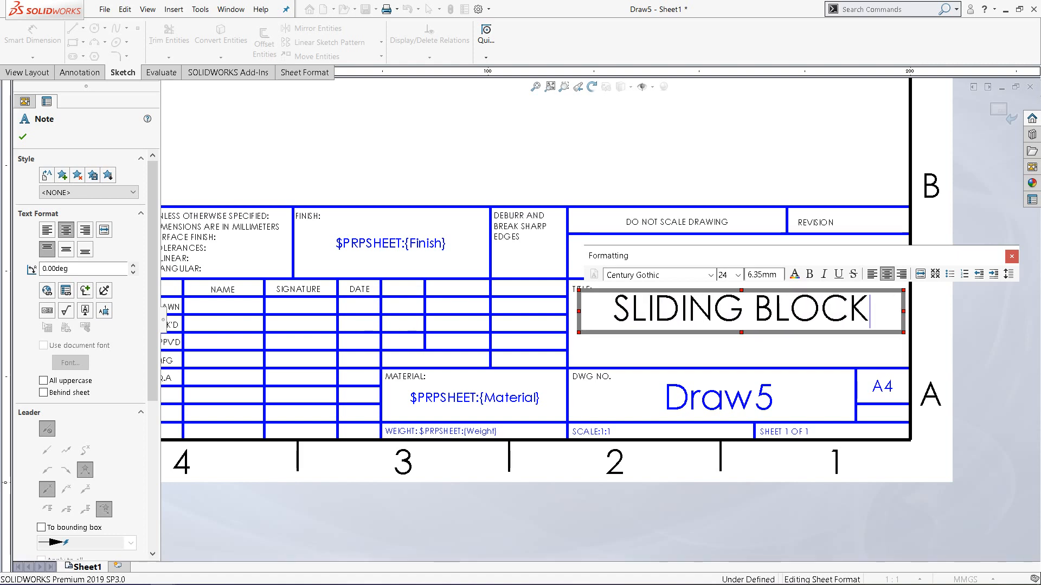
left_click_drag(612, 310, 873, 320)
left_click(809, 276)
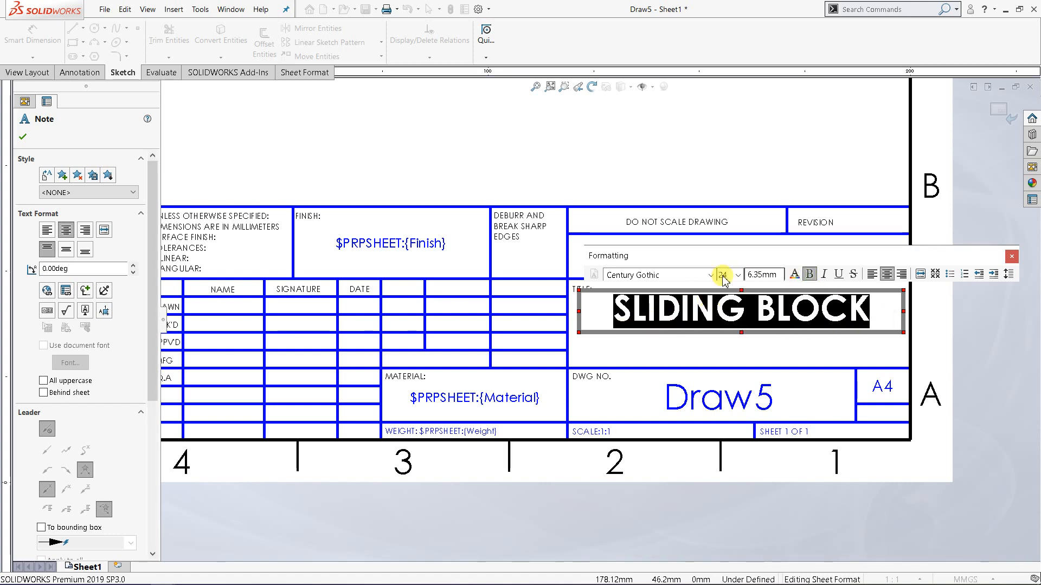
left_click(22, 137)
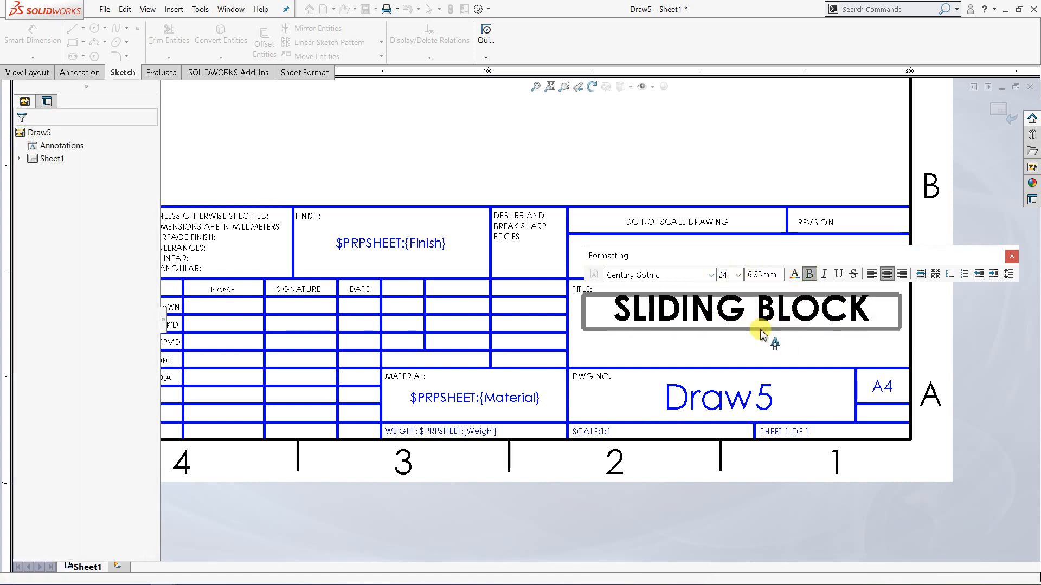
Step: Move the SLIDING BLOCK note down to the middle of the TITLE cell
left_click_drag(764, 321, 767, 339)
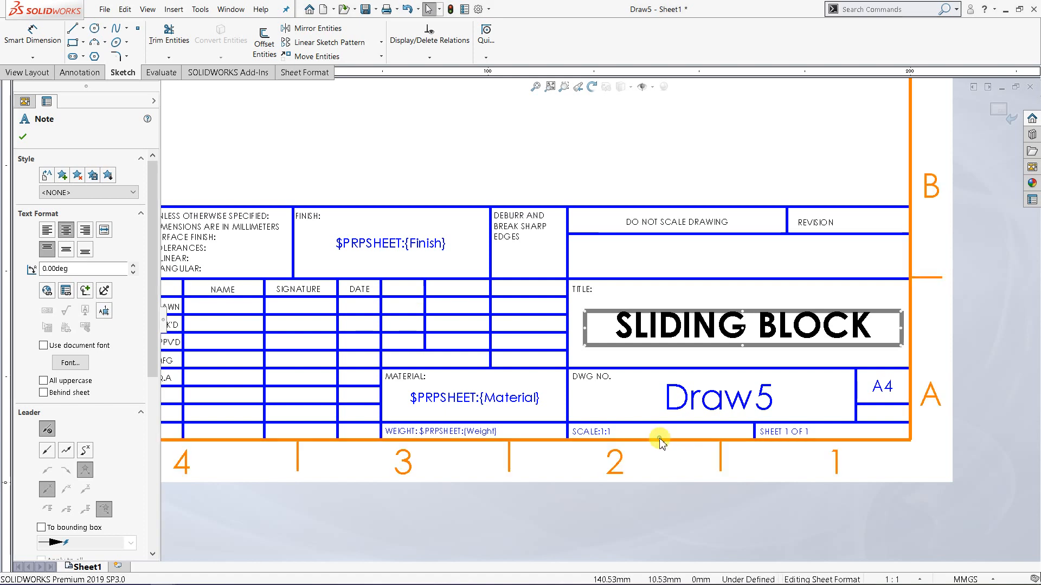
left_click(653, 403)
Step: Replace the drawing number text in the DWG NO. cell with BMCG2513/S1/G5/02
scroll(715, 401, "down", 3)
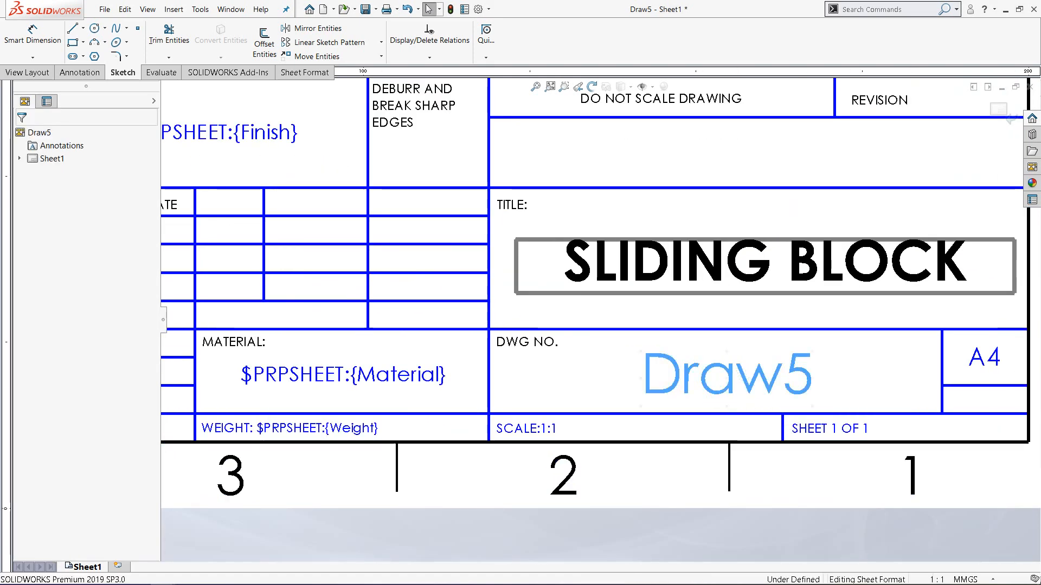
double_click(740, 379)
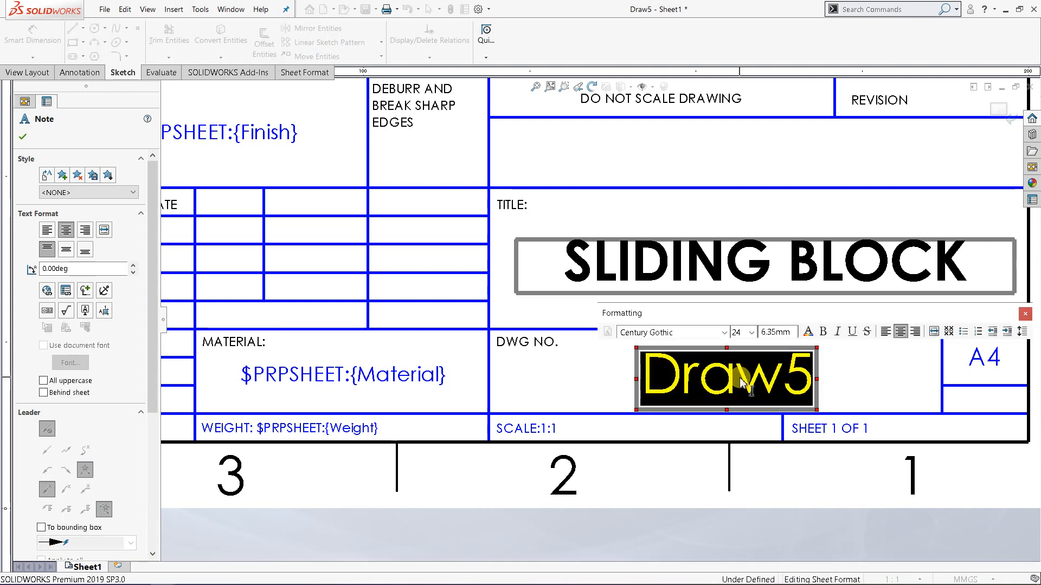
type("BMCG")
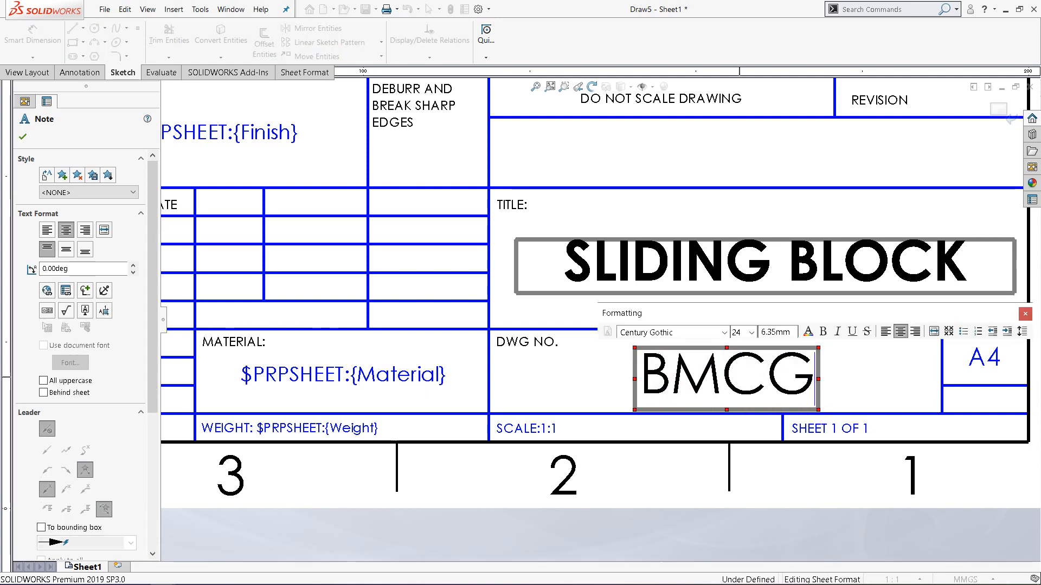
type("2513")
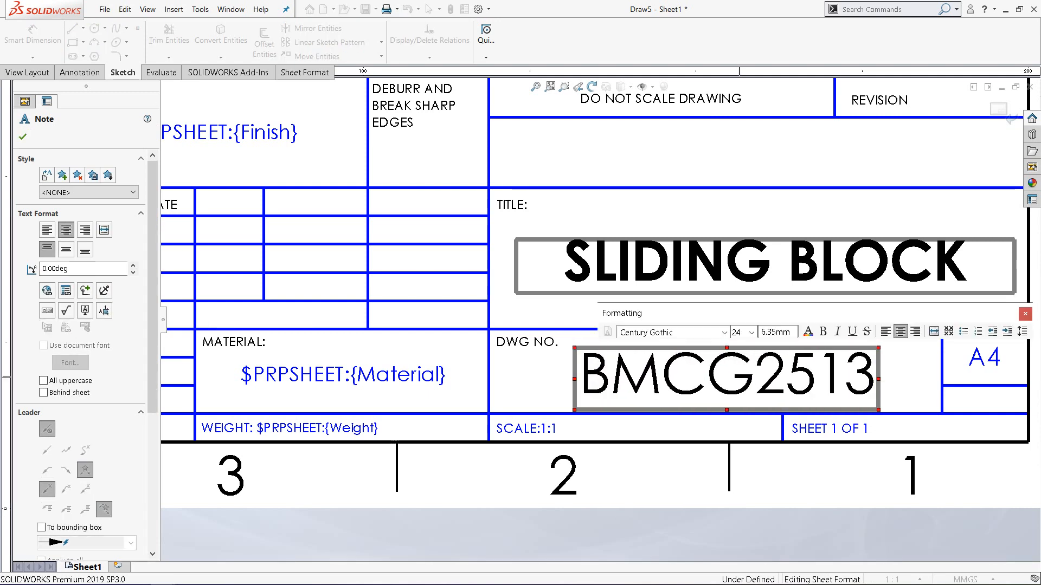
type("/")
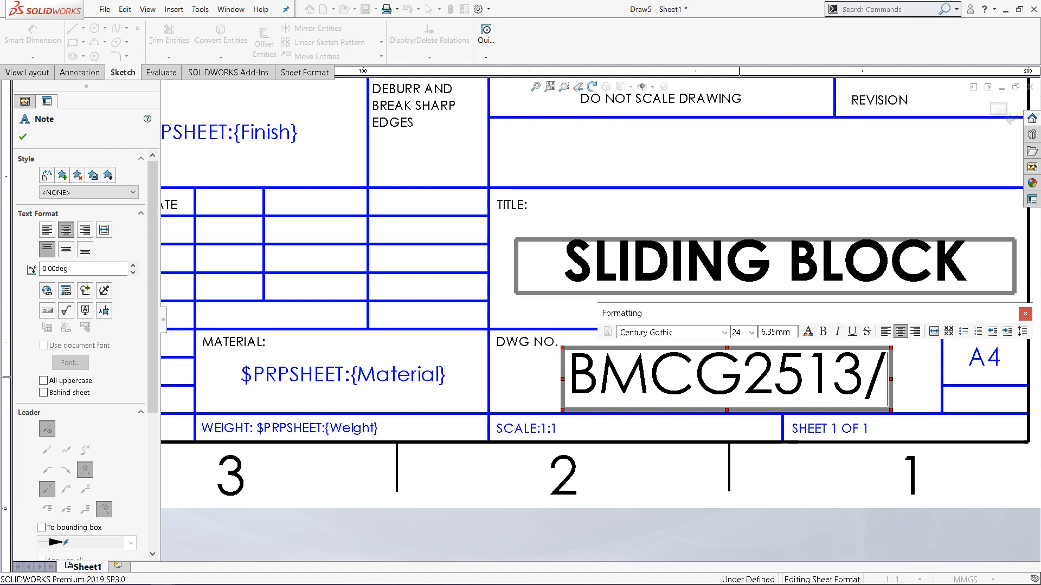
type("S1")
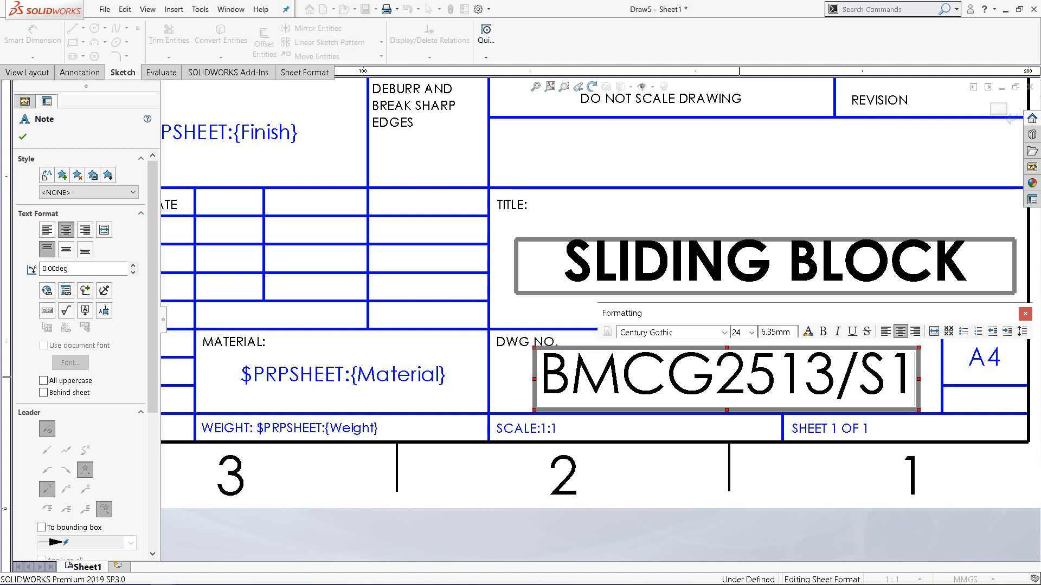
type("/")
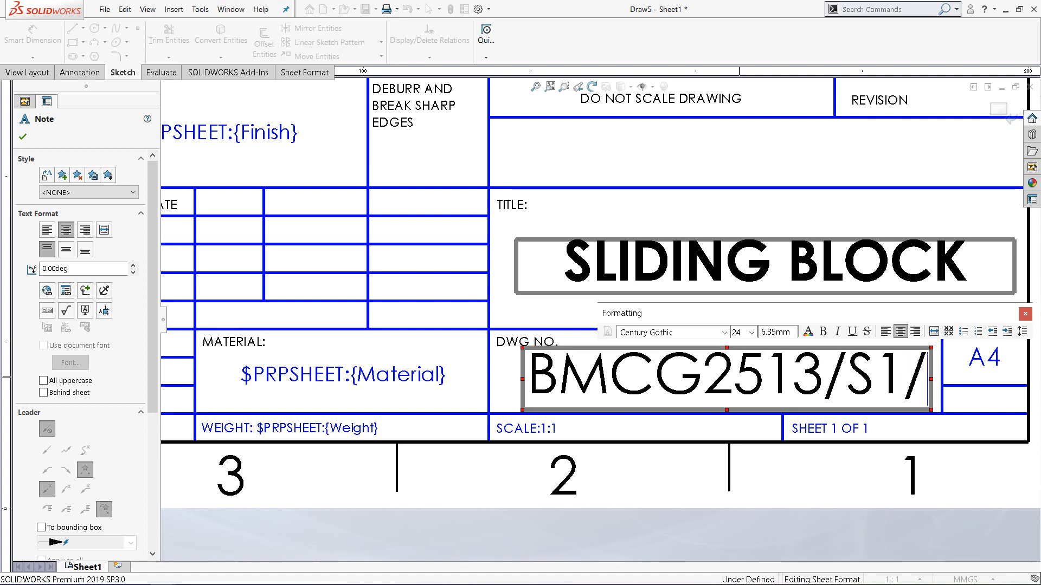
type("G5")
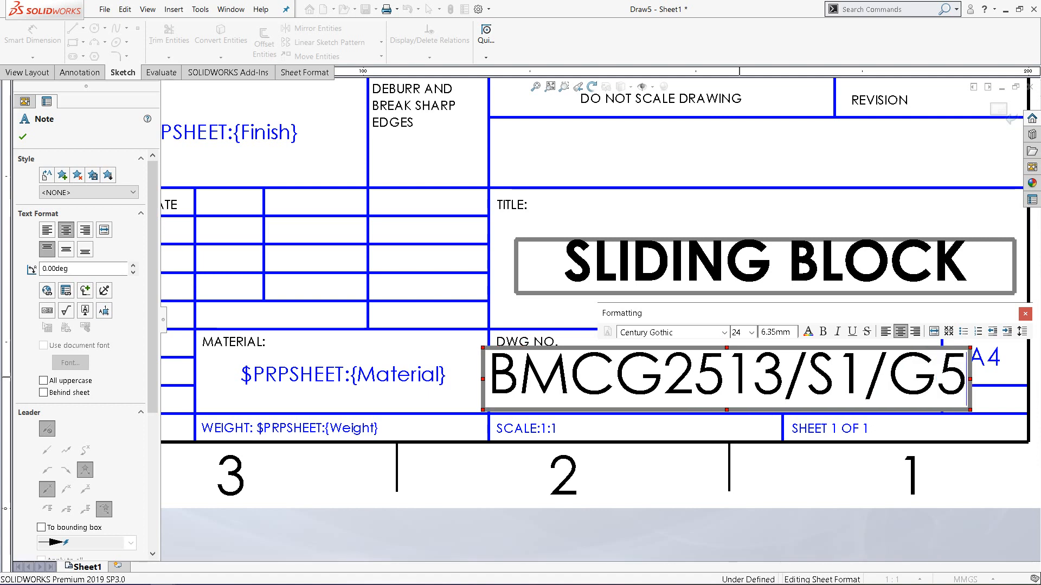
type("/")
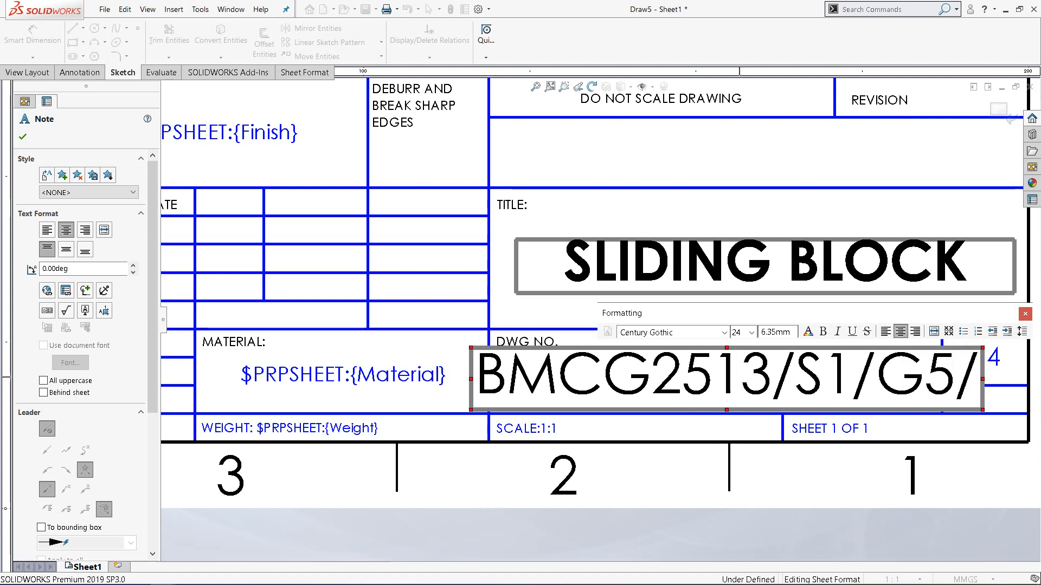
type("02")
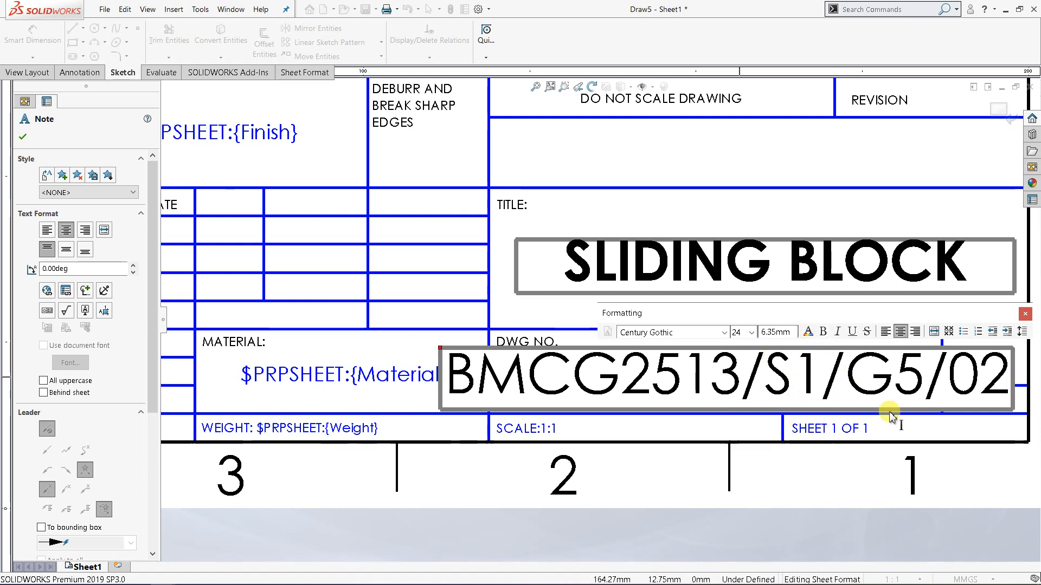
Step: Make the drawing number bold at font size 14 and centre the note in the DWG NO. cell
left_click_drag(450, 395, 1025, 408)
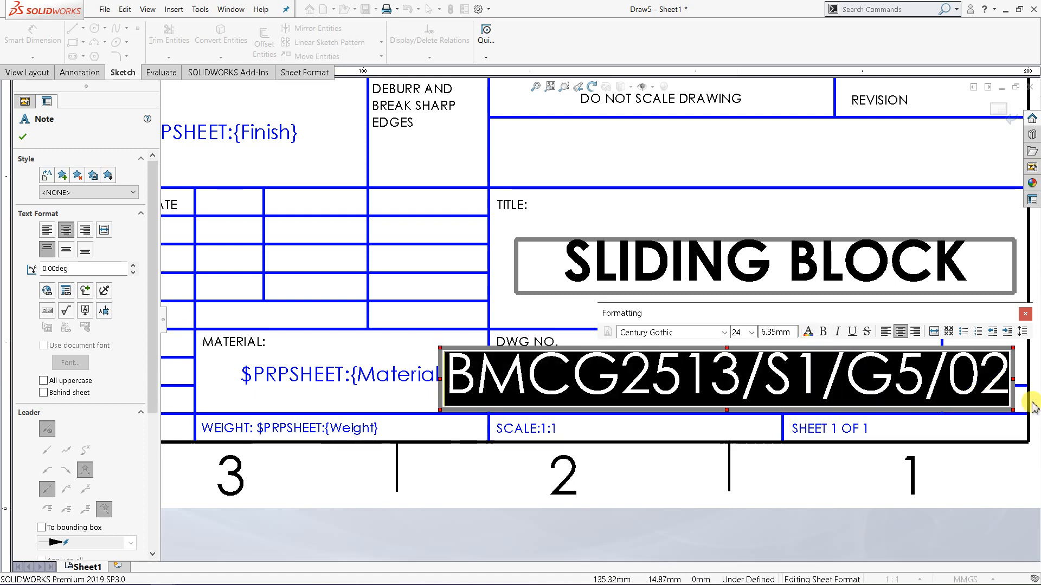
left_click(825, 333)
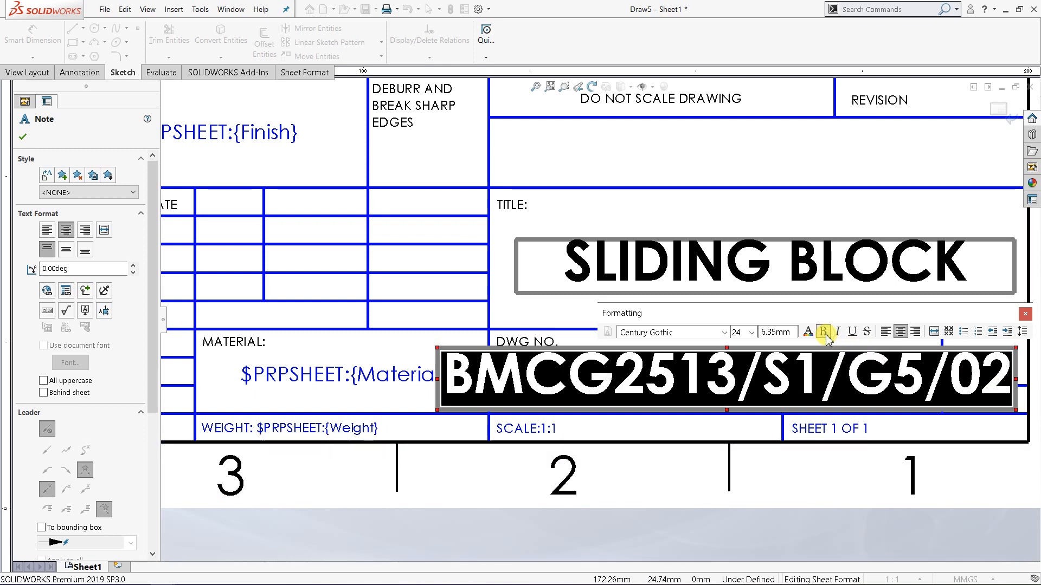
left_click(750, 335)
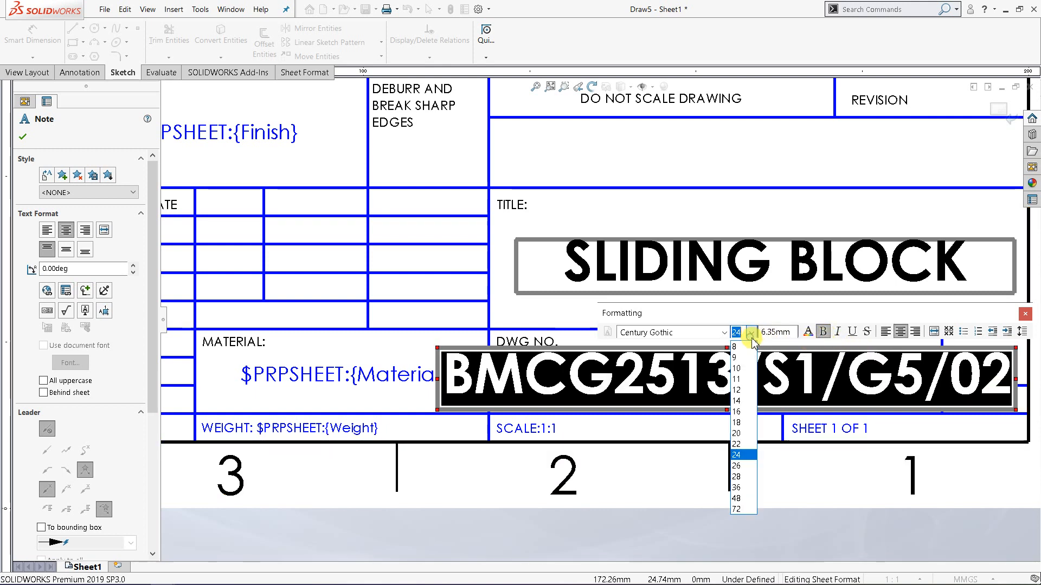
left_click(737, 412)
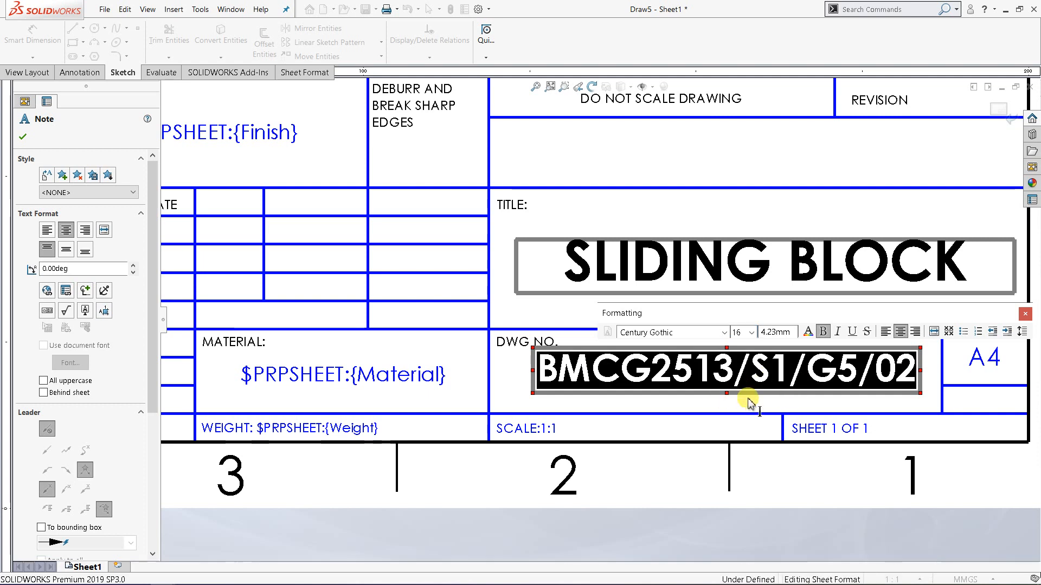
left_click(752, 333)
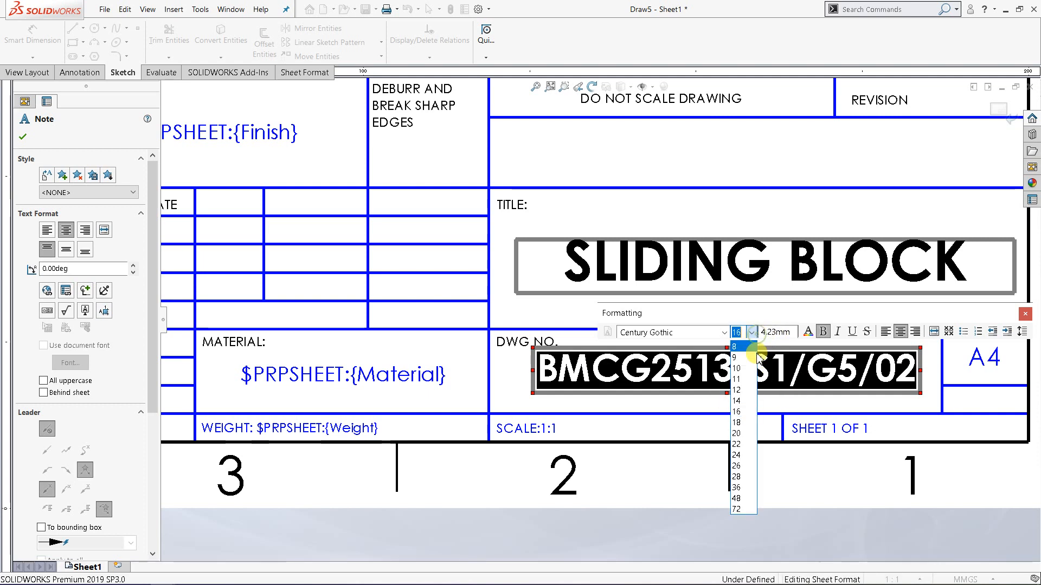
left_click(750, 401)
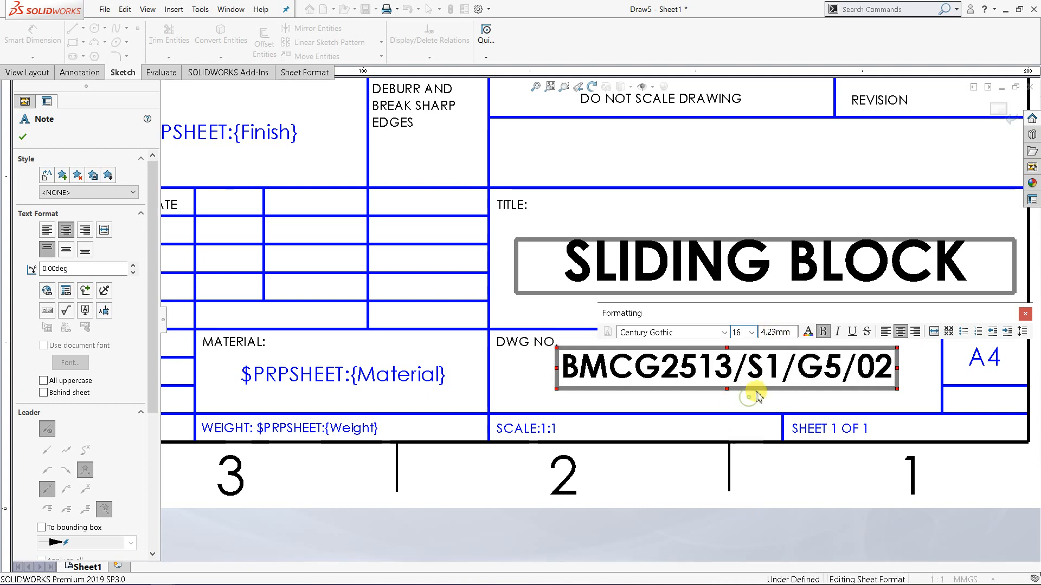
left_click(23, 137)
left_click_drag(777, 372, 786, 382)
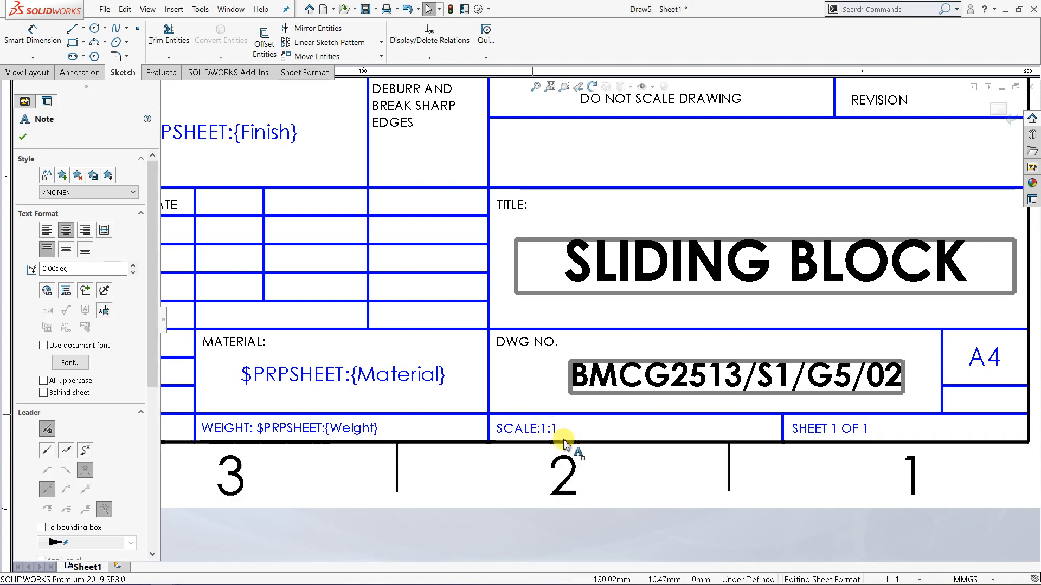
Step: Enter the drafter's name in the NAME column of the DRAWN row
scroll(533, 351, "up", 2)
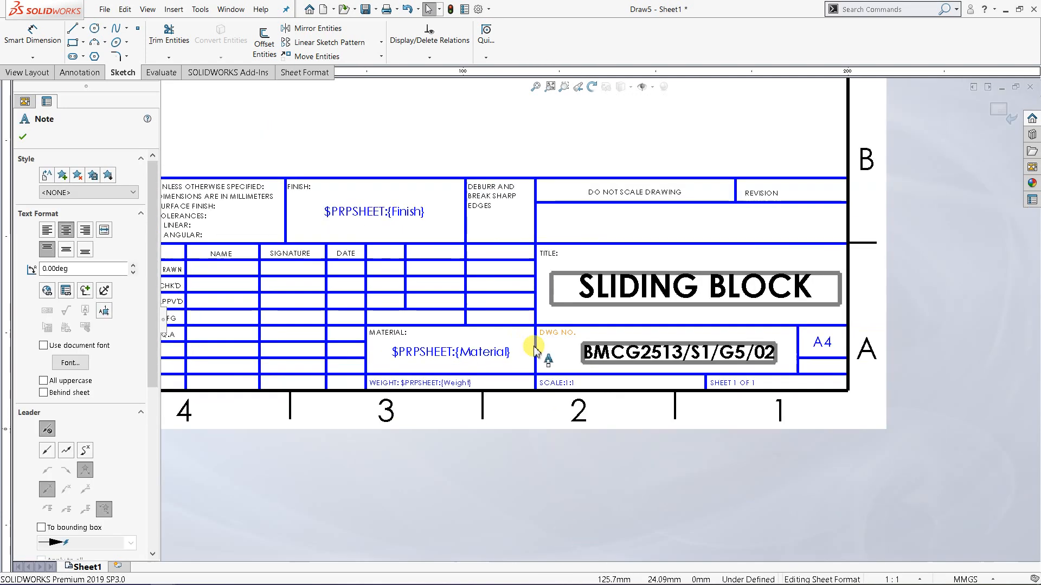
scroll(413, 295, "down", 2)
scroll(380, 249, "up", 2)
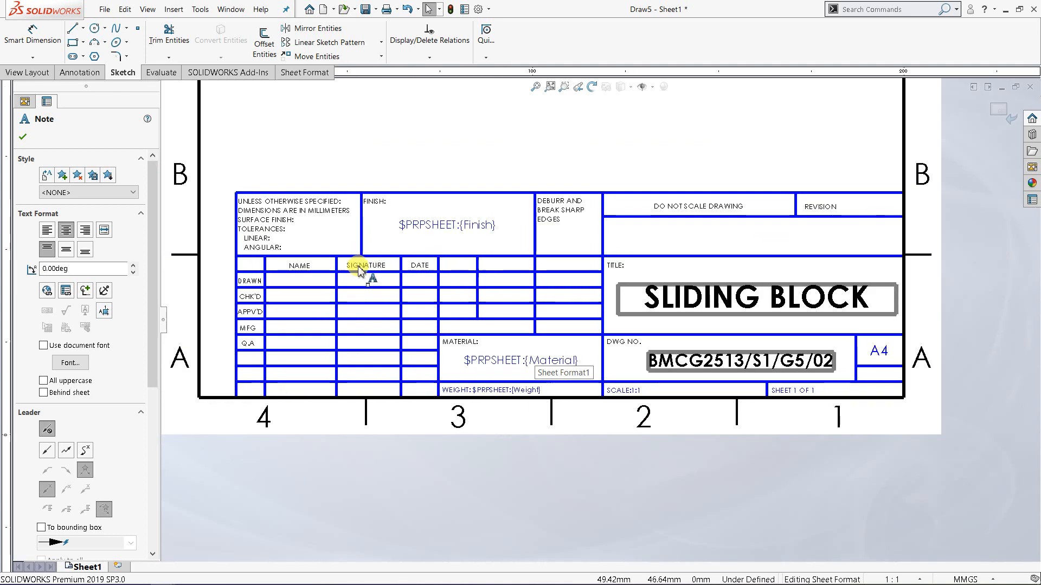
scroll(357, 270, "down", 1)
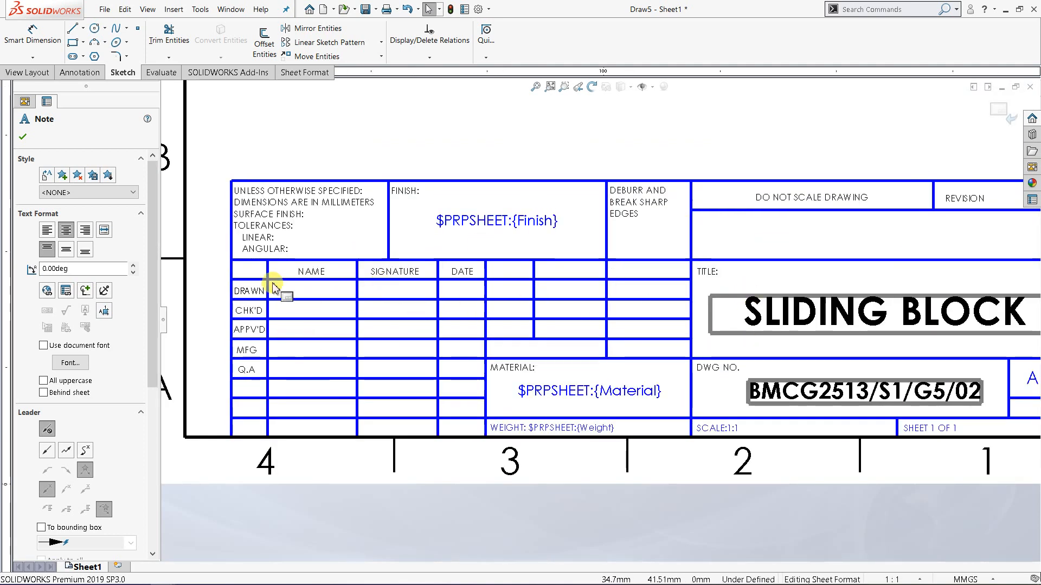
scroll(274, 289, "down", 1)
scroll(756, 428, "up", 2)
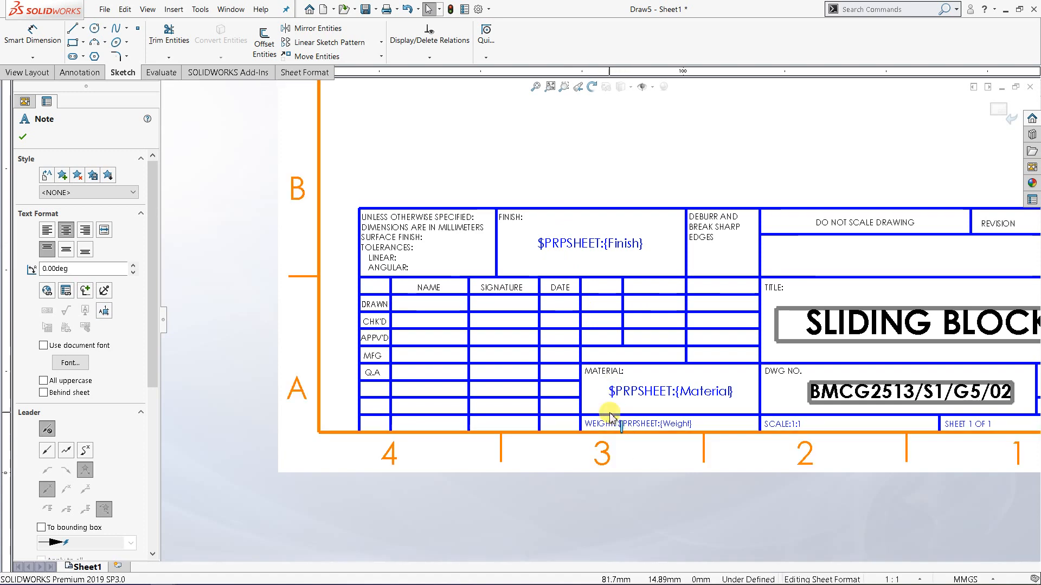
scroll(650, 423, "down", 1)
scroll(419, 295, "down", 1)
scroll(419, 295, "down", 1)
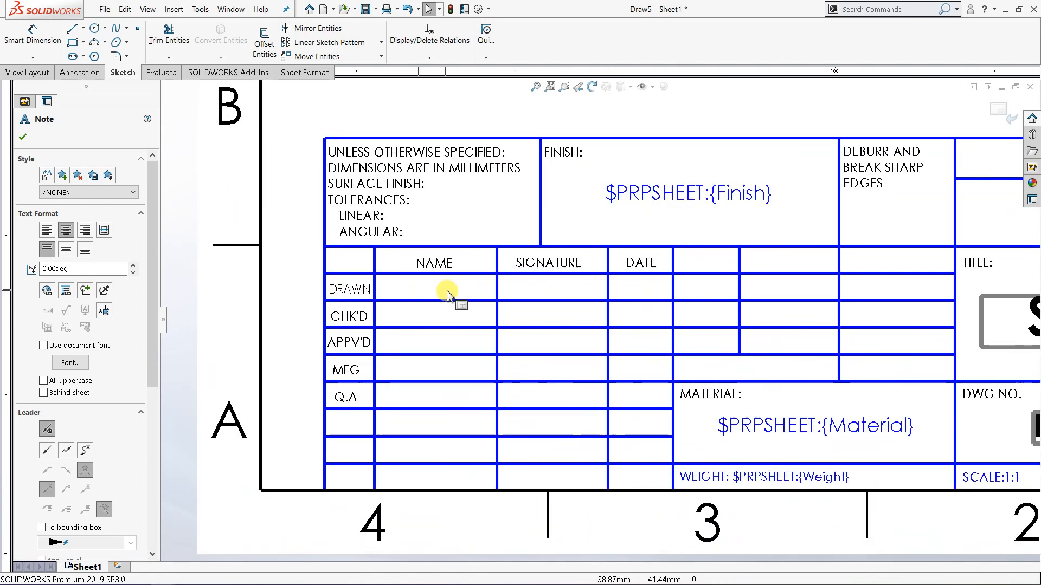
scroll(442, 295, "down", 1)
left_click(450, 295)
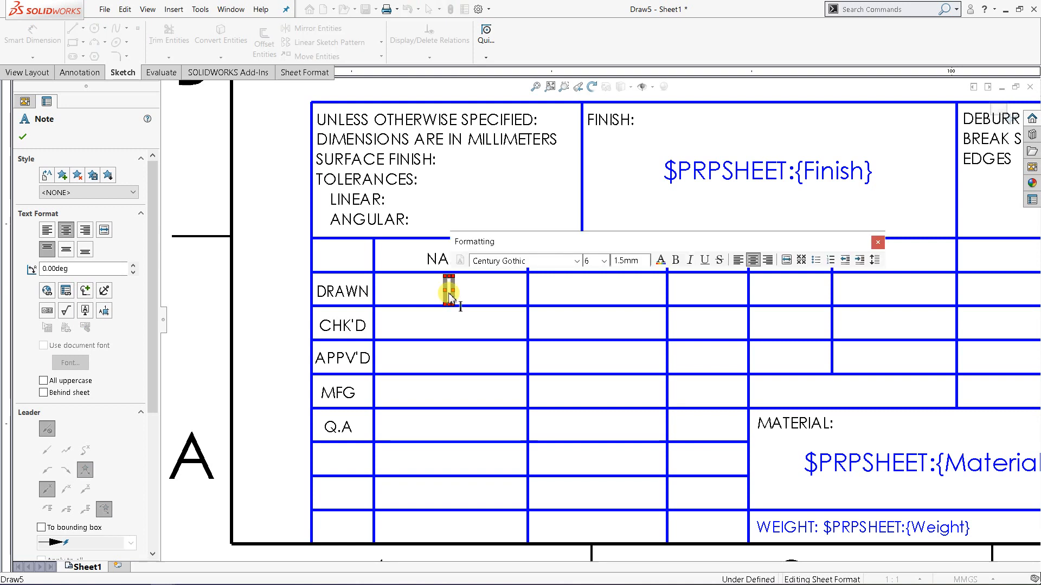
type("JURIE")
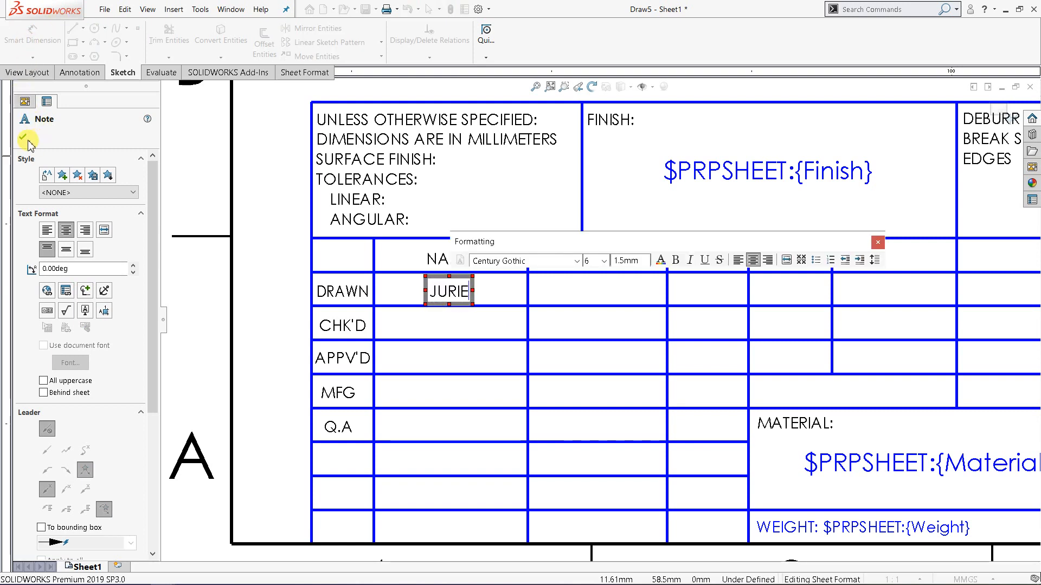
key("Escape")
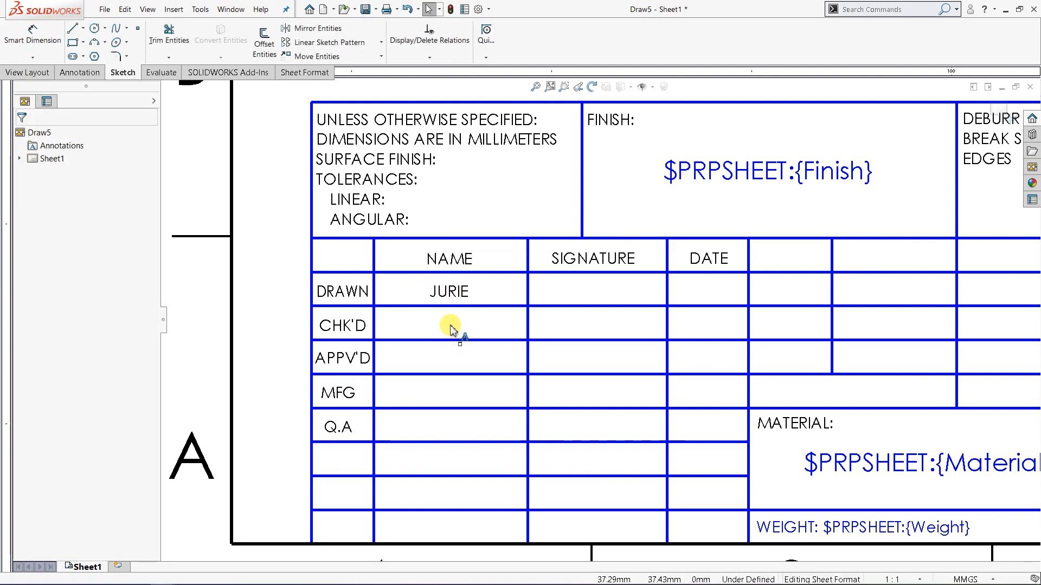
Step: Enter the checker's name in the CHK'D row and the approver's name in the APPV'D row
left_click(450, 325)
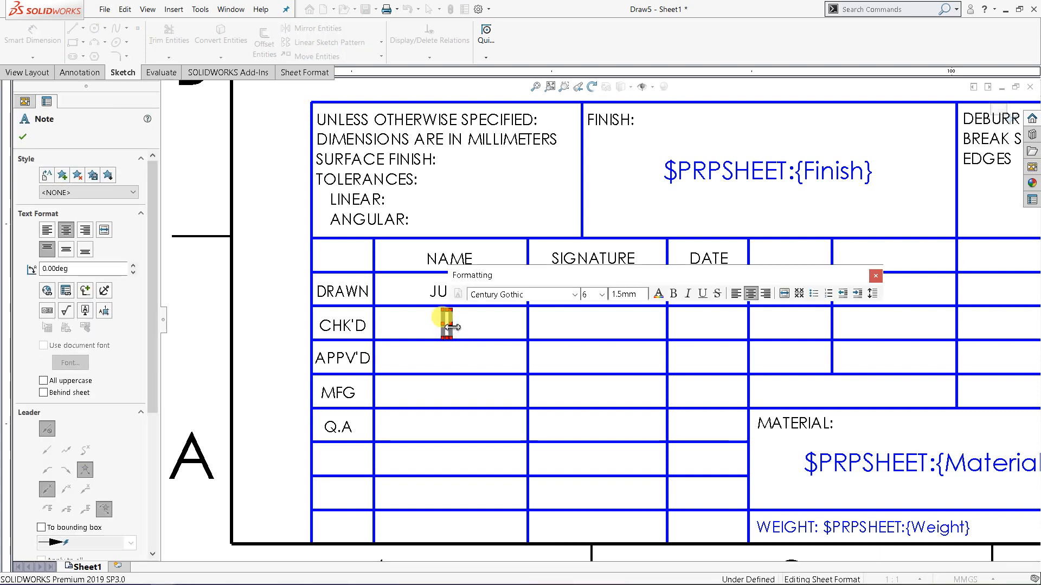
type("NAZIM")
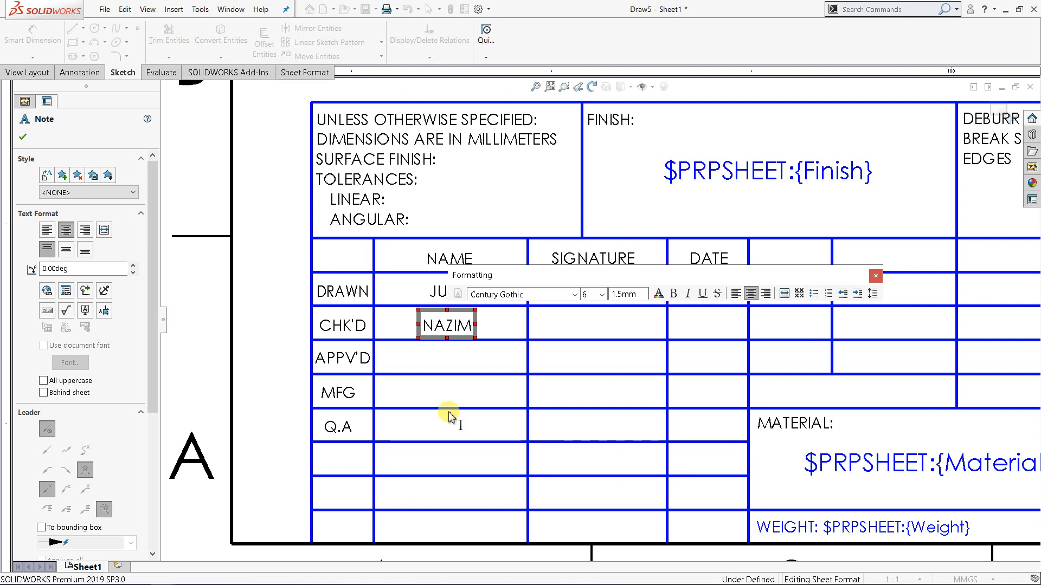
left_click(448, 357)
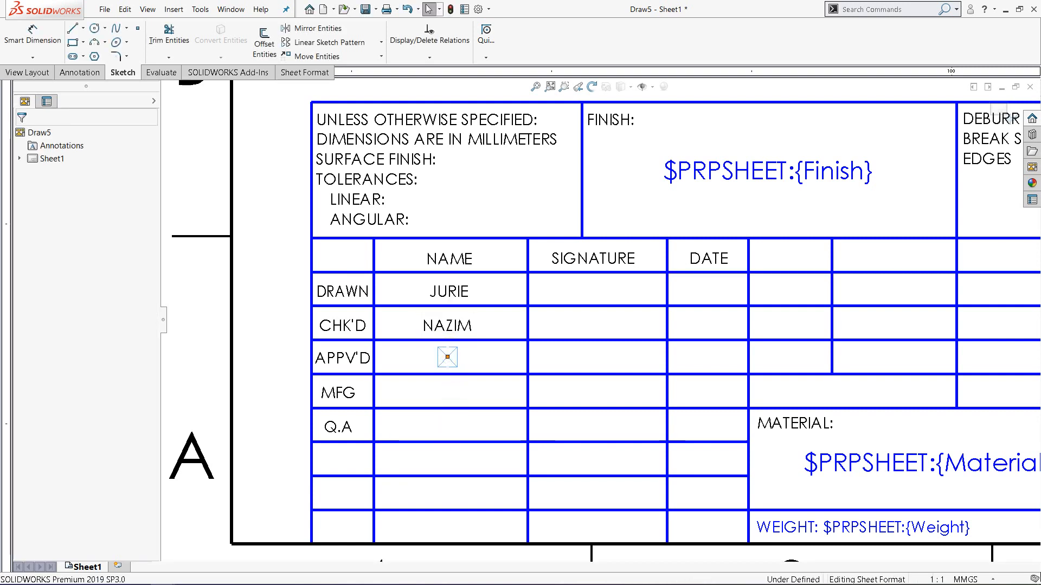
type("RAHM")
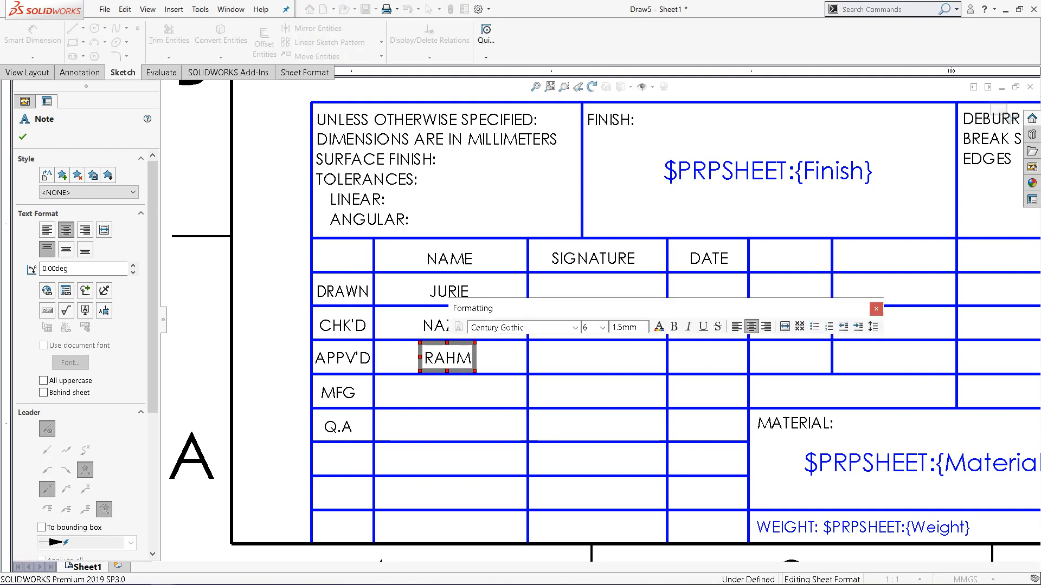
type("AN")
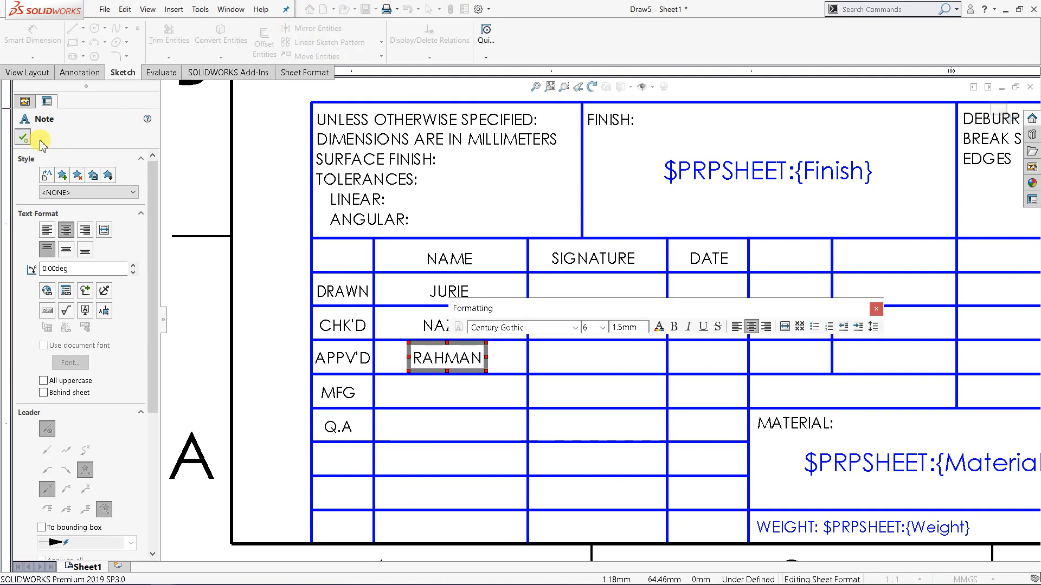
left_click(22, 138)
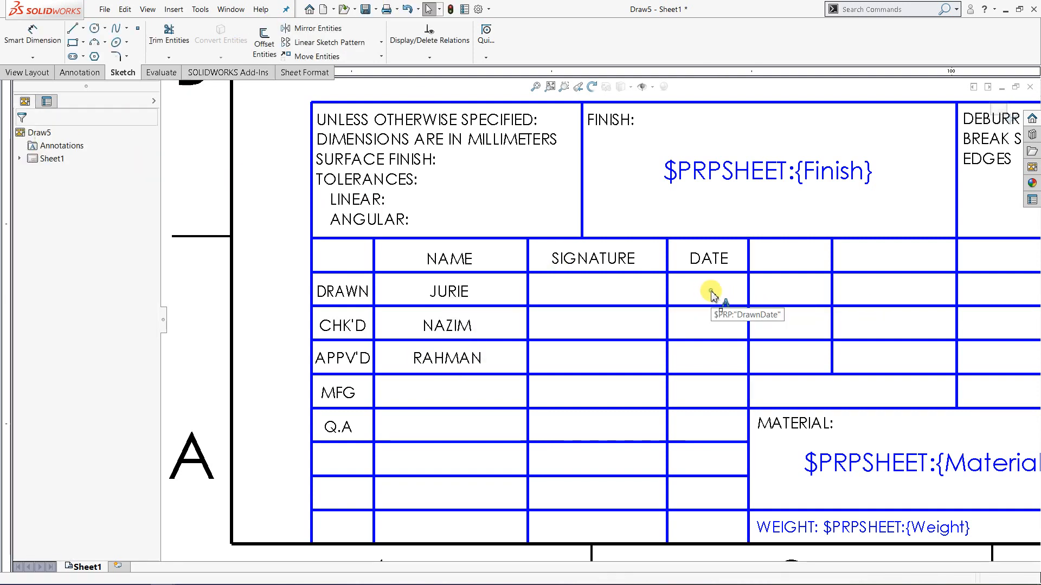
Step: Enter 12/4/2021 in the DATE column of the DRAWN row
left_click(711, 292)
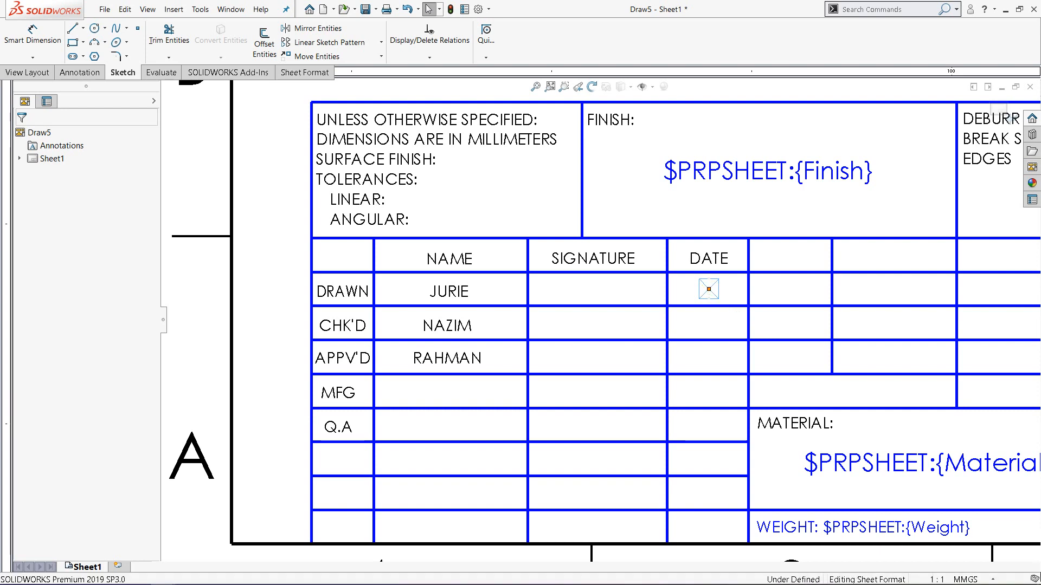
double_click(710, 291)
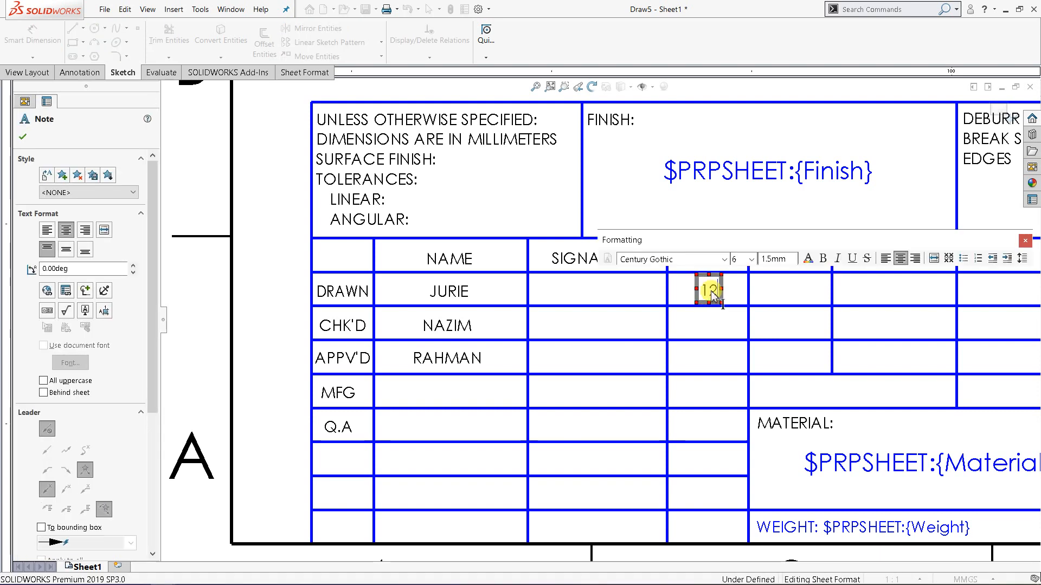
type("12/4/2021")
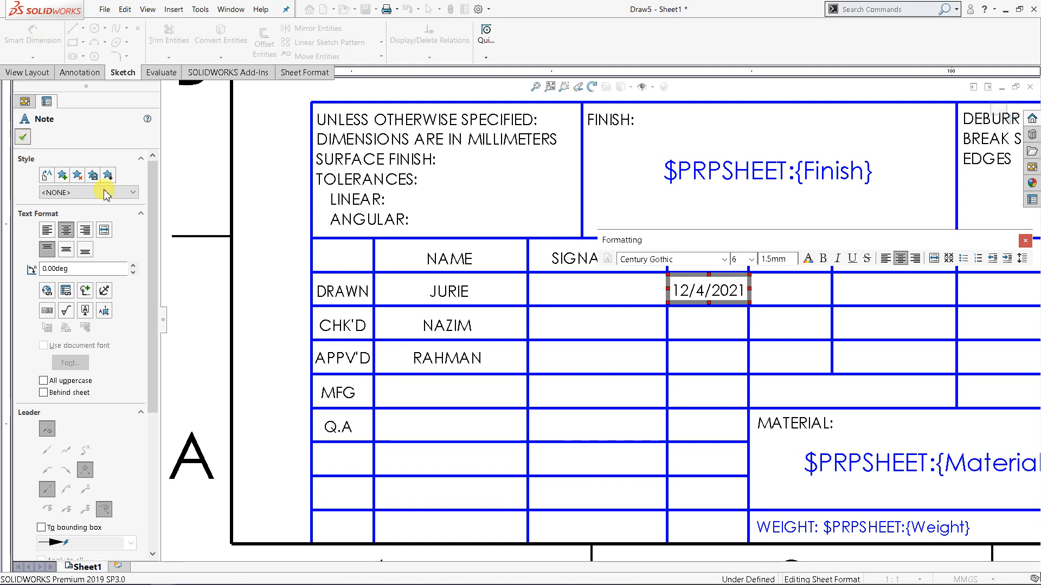
left_click(702, 354)
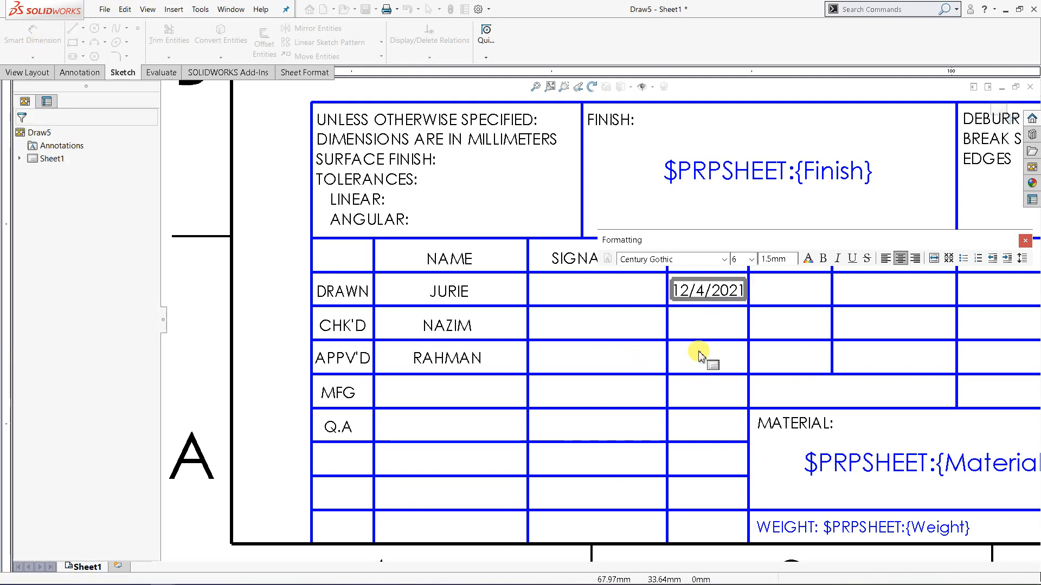
Step: Enter 15/4/2021 as the CHK'D date and 16/4/2021 as the APPV'D date
left_click(711, 325)
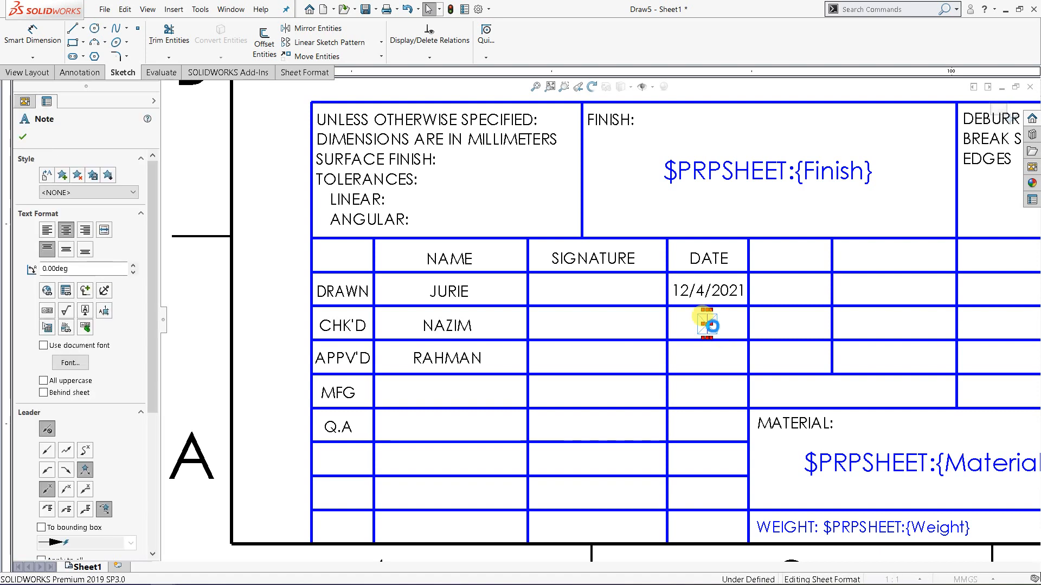
type("15/")
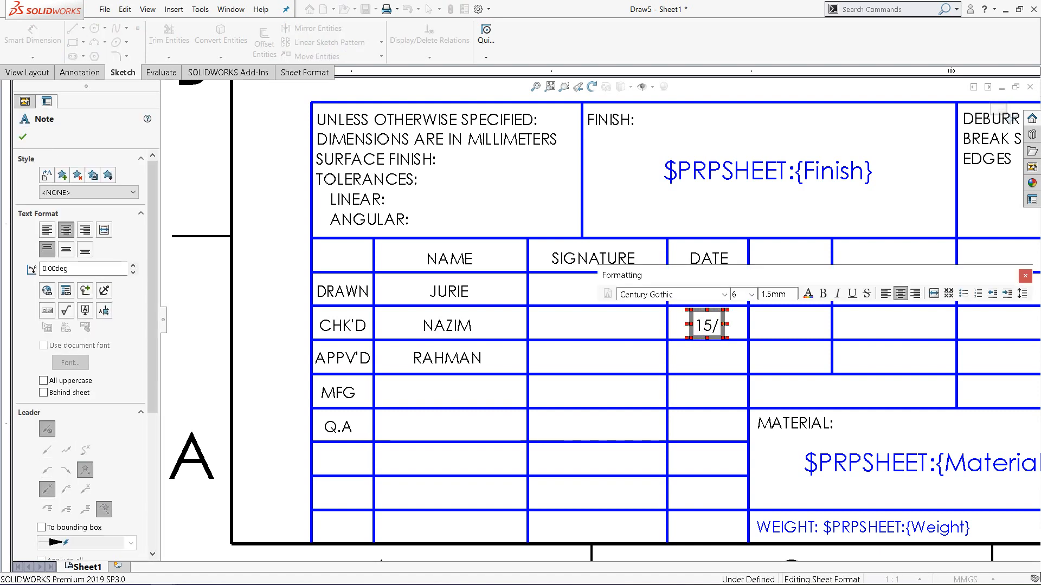
type("4/2021")
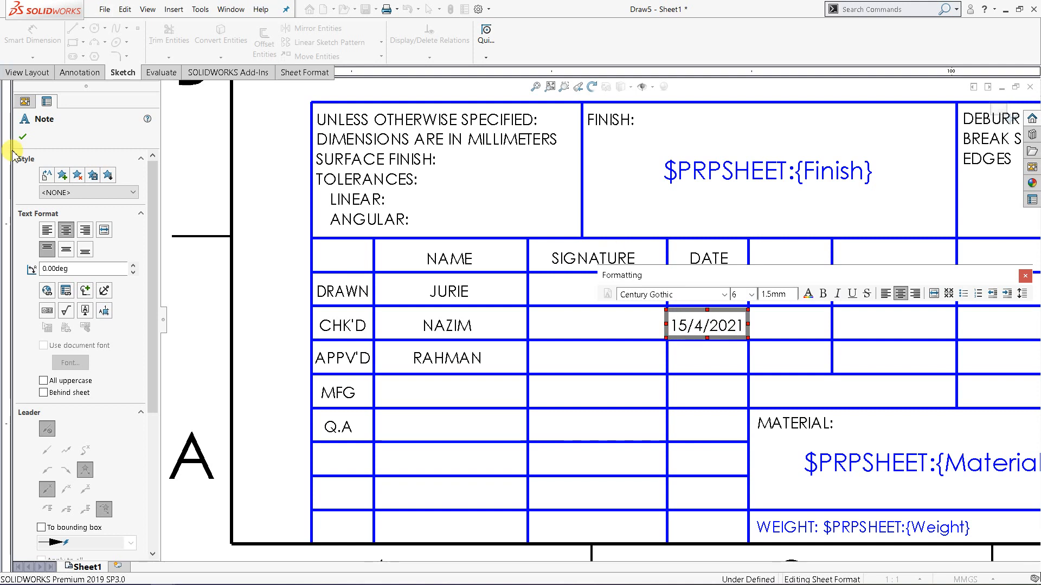
key("Escape")
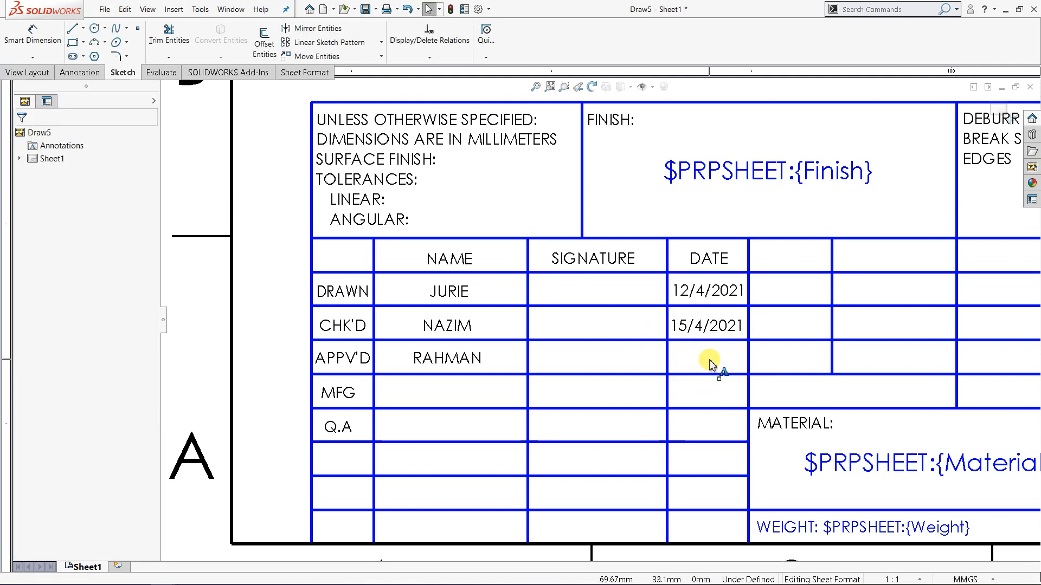
left_click(712, 359)
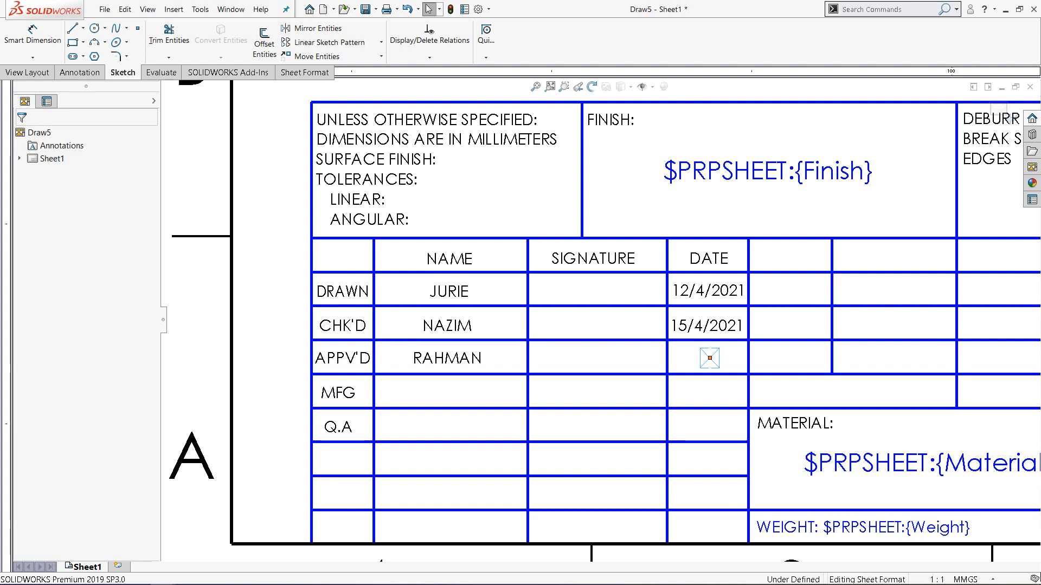
left_click(709, 357)
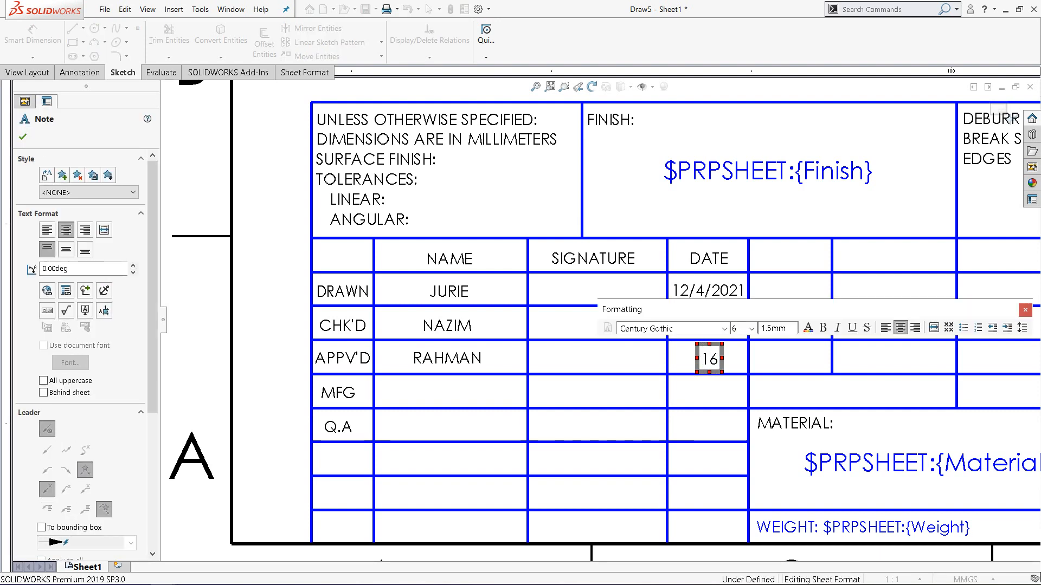
type("16/4/2021")
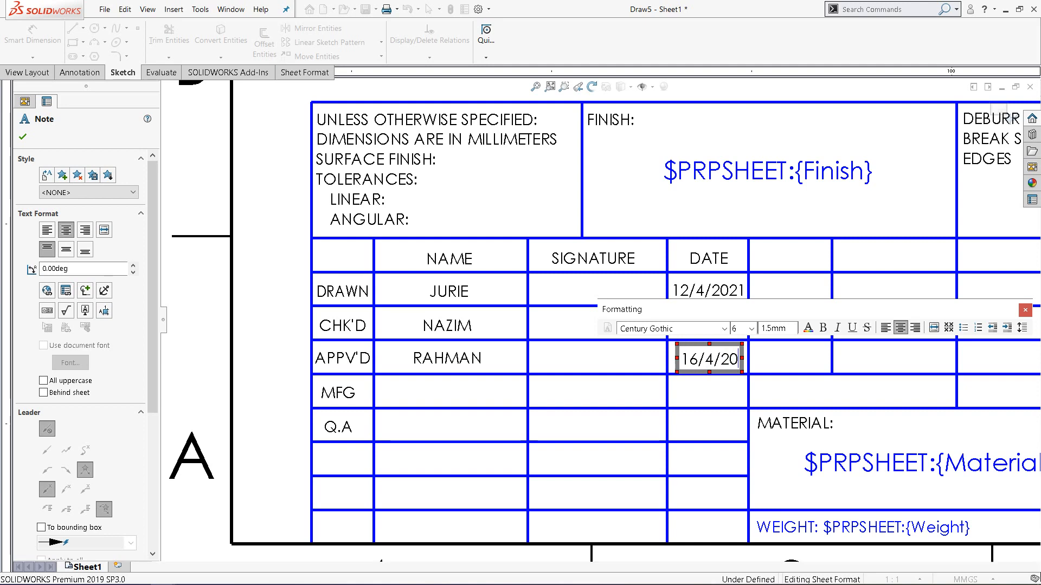
left_click(22, 137)
Step: Copy the DATE heading into the empty header cell beside it, using the two cells' matching upper-left corners as start and destination points
scroll(818, 271, "up", 4)
scroll(722, 307, "down", 5)
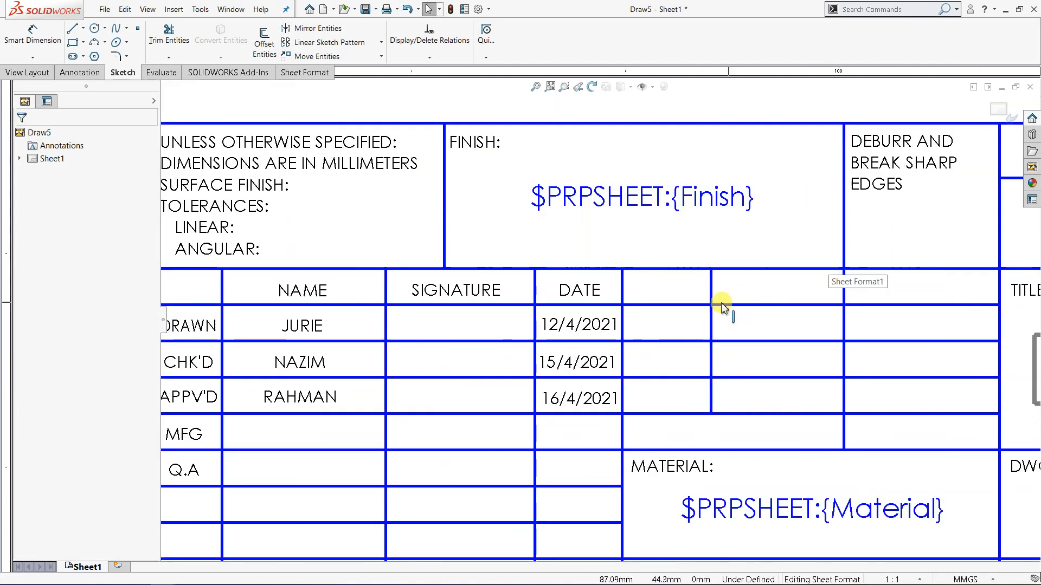
scroll(721, 306, "down", 3)
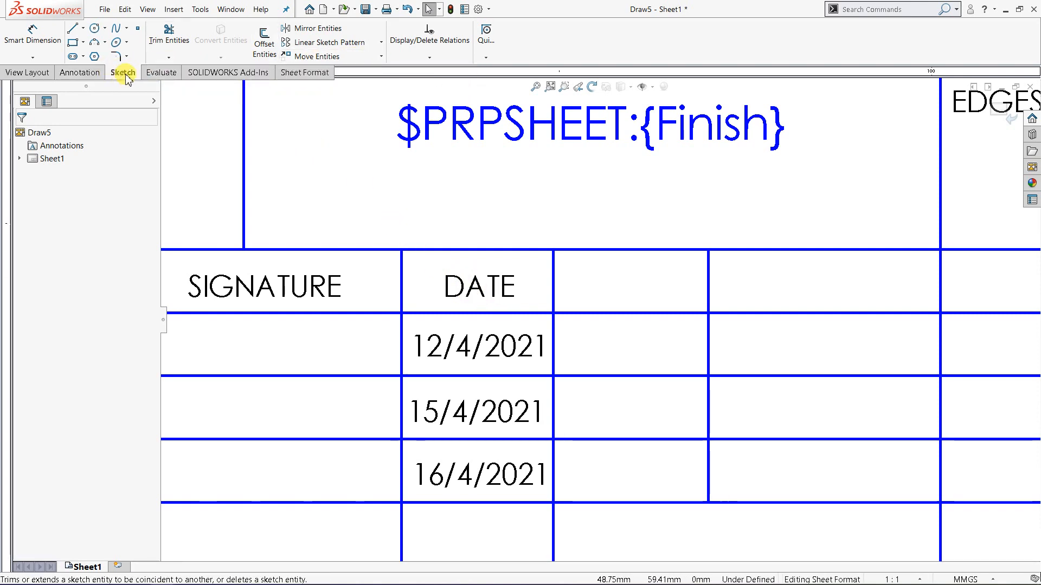
left_click(381, 56)
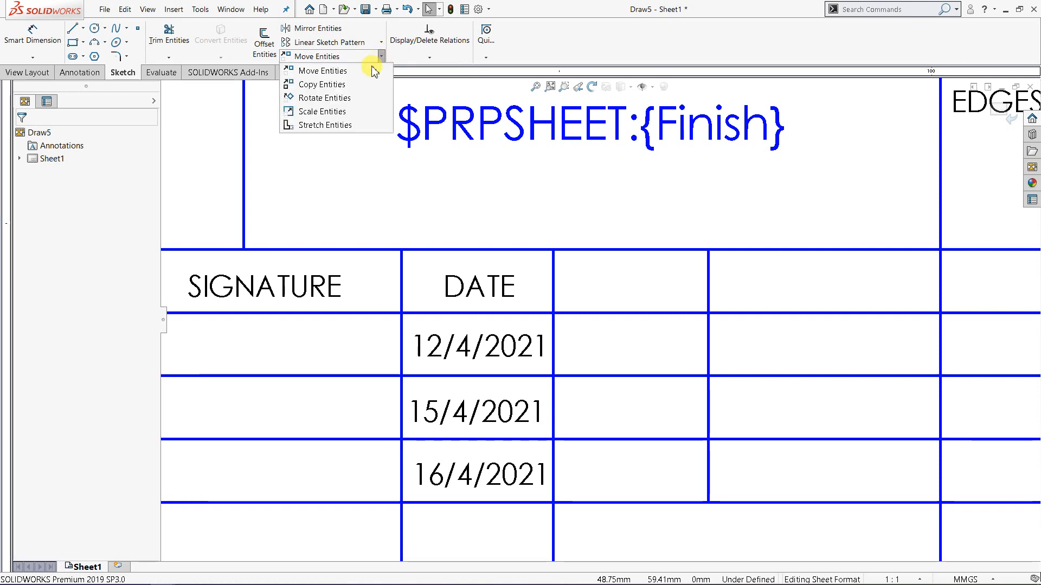
left_click(341, 86)
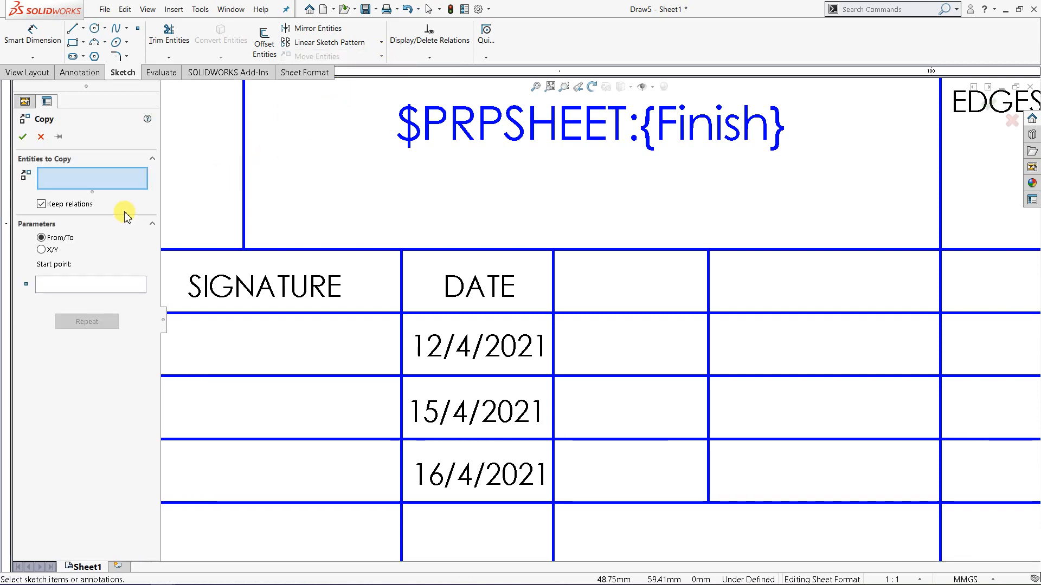
left_click(480, 292)
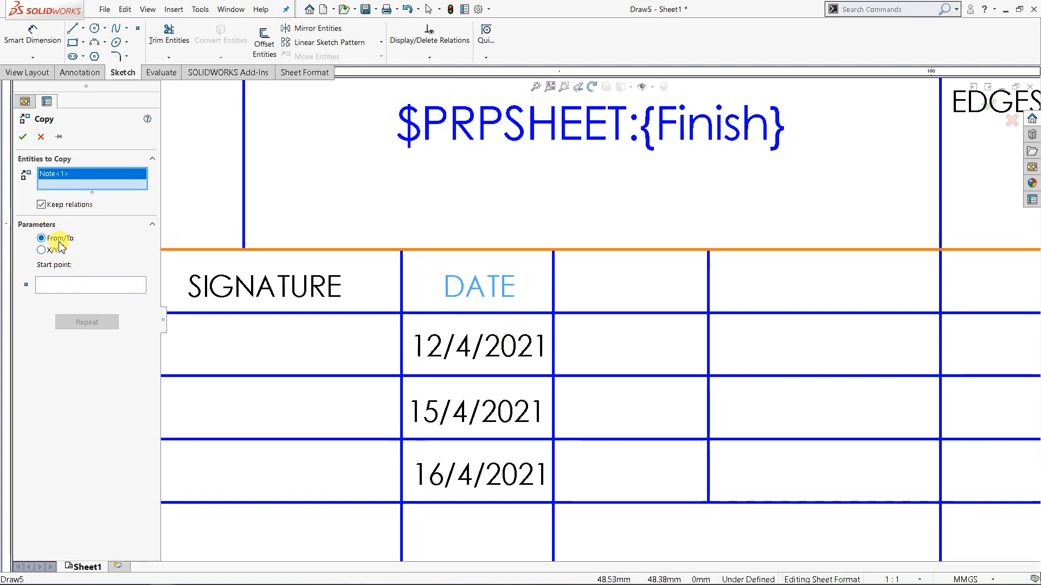
left_click(79, 285)
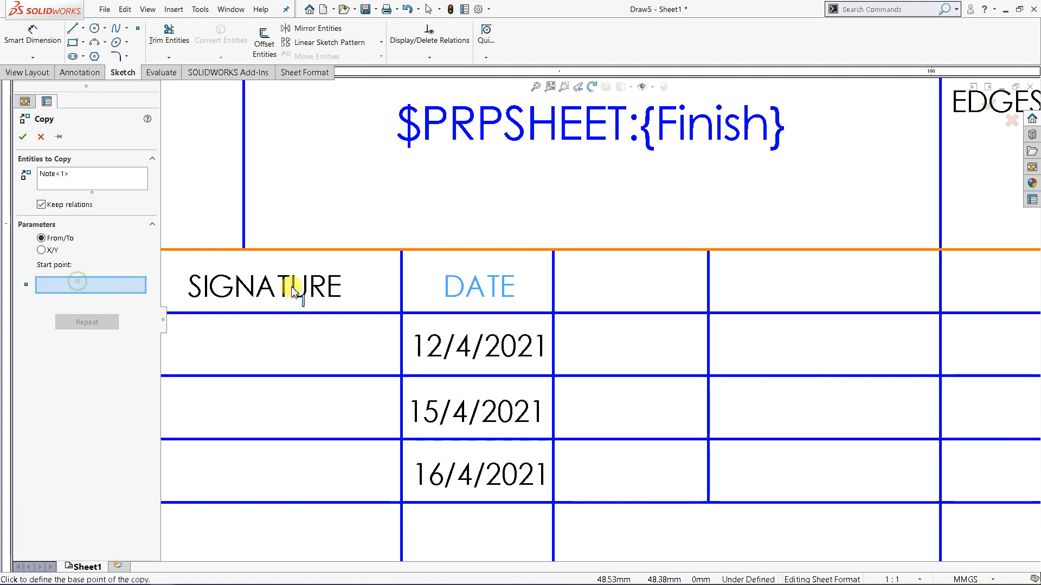
left_click(402, 249)
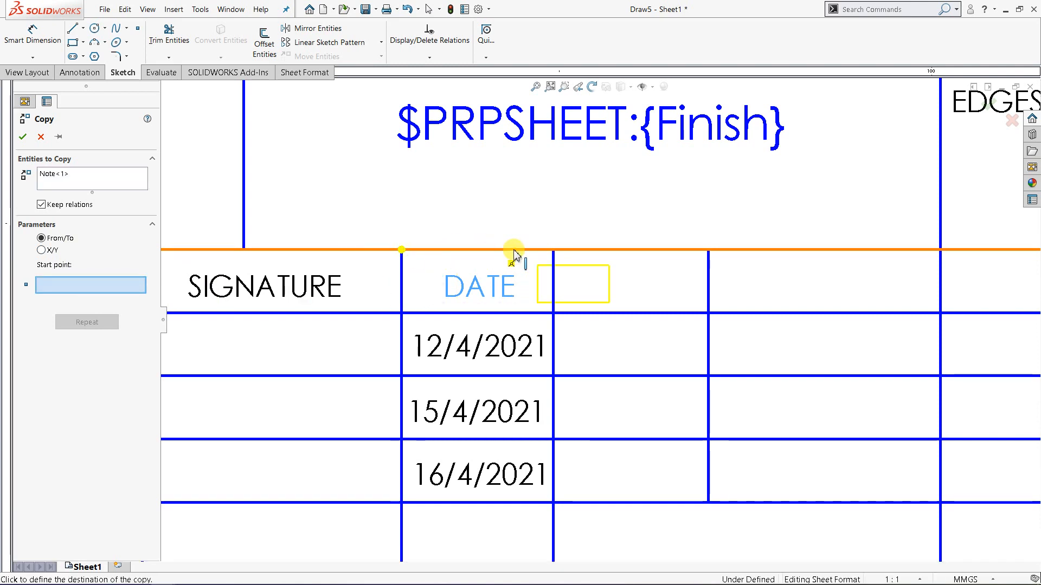
left_click(553, 250)
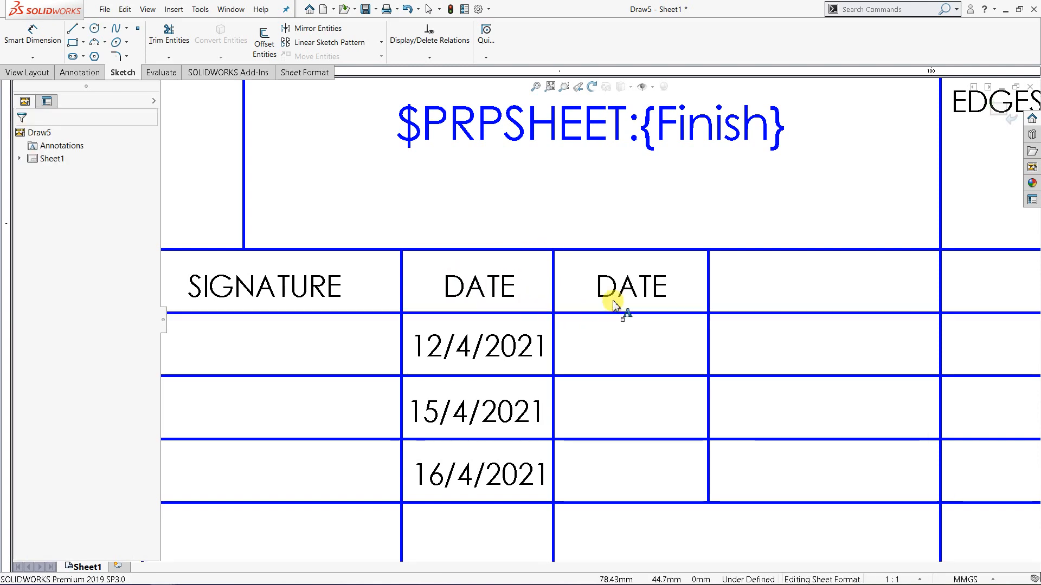
Step: Change the copied DATE heading to QTY and centre it in its header cell
left_click(624, 288)
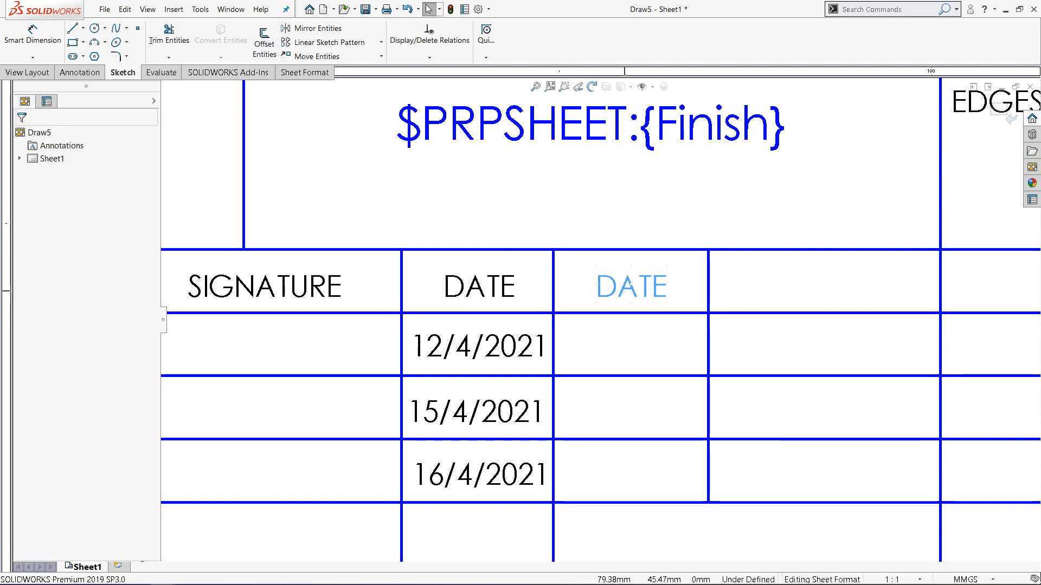
double_click(627, 290)
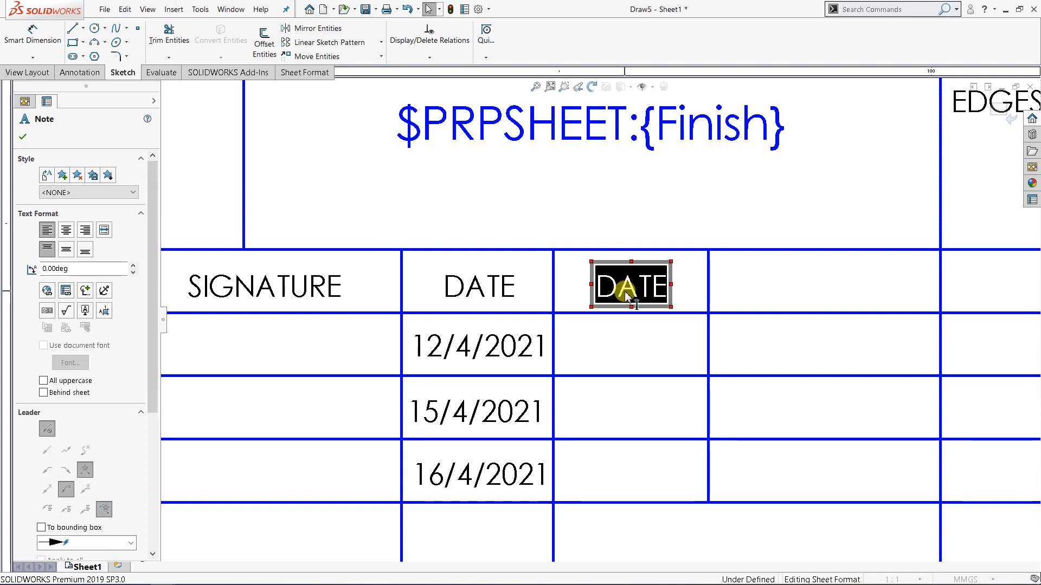
type("QTY")
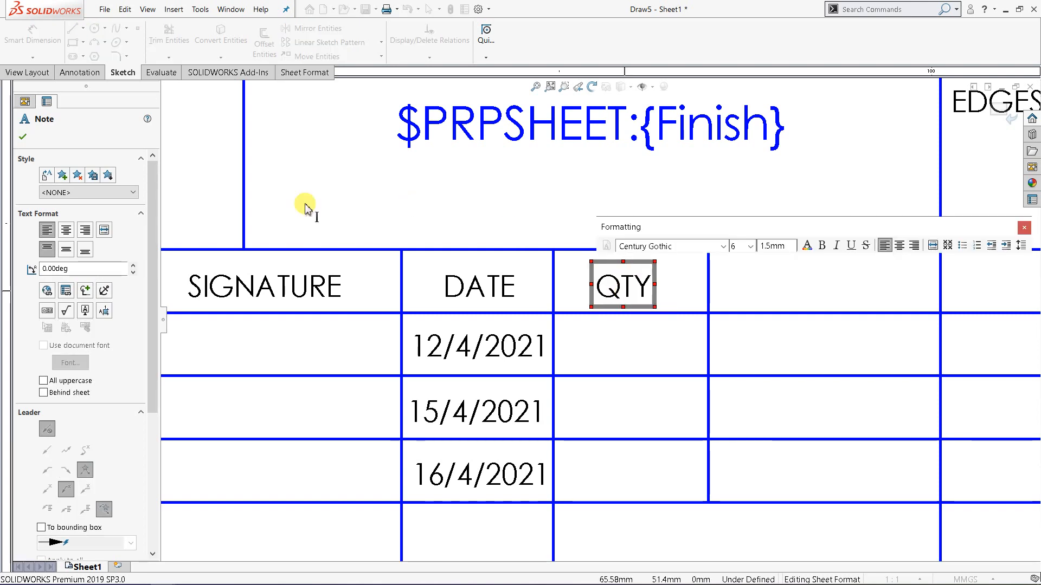
left_click(23, 138)
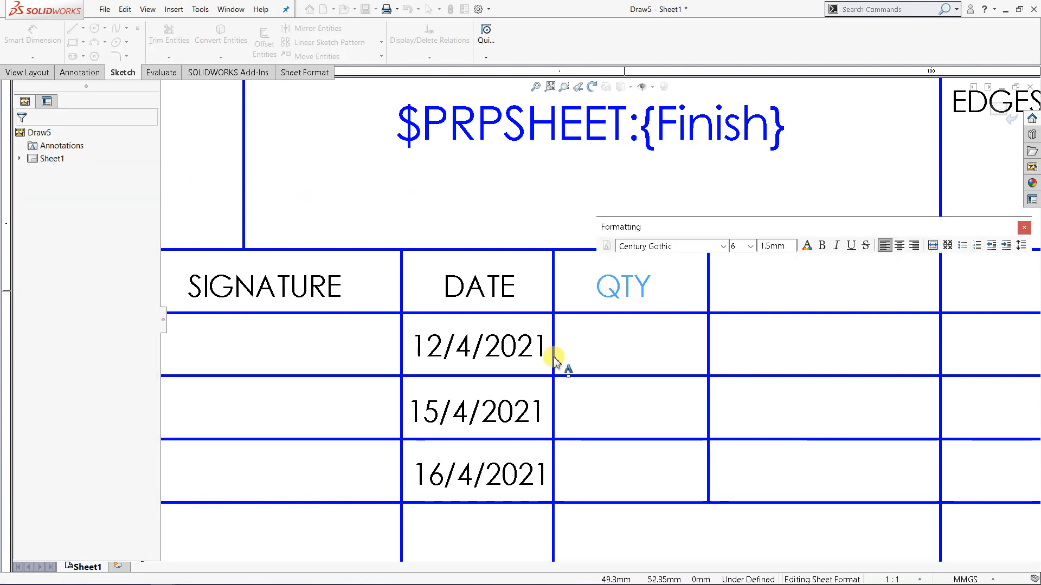
scroll(644, 312, "down", 2)
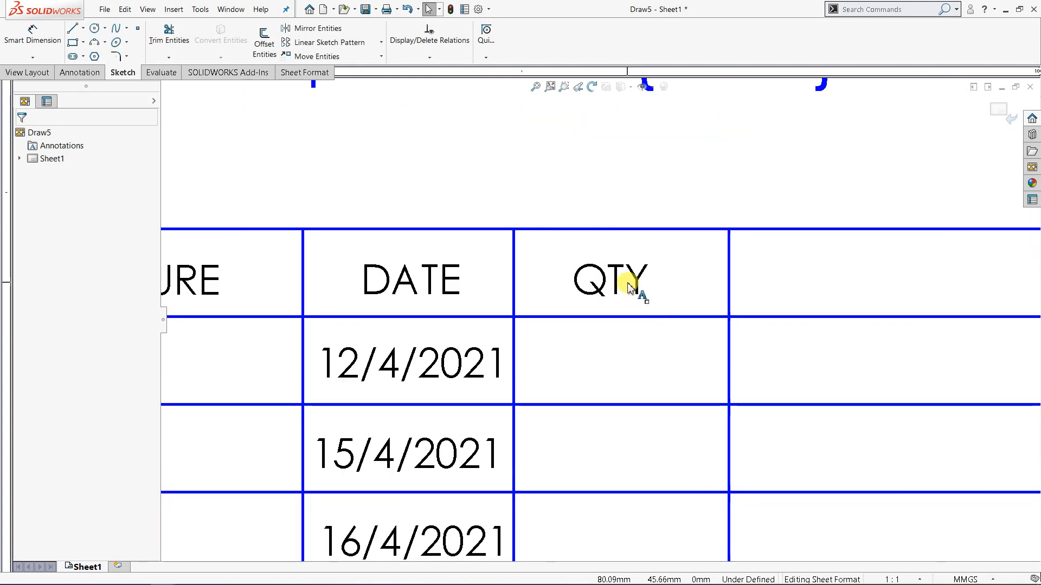
left_click_drag(637, 282, 644, 281)
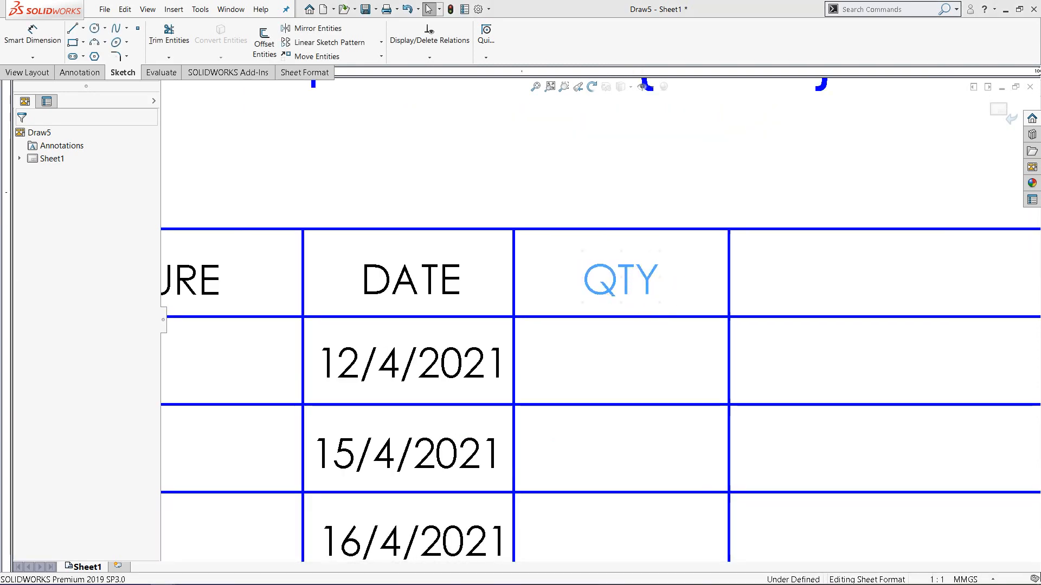
scroll(756, 377, "up", 5)
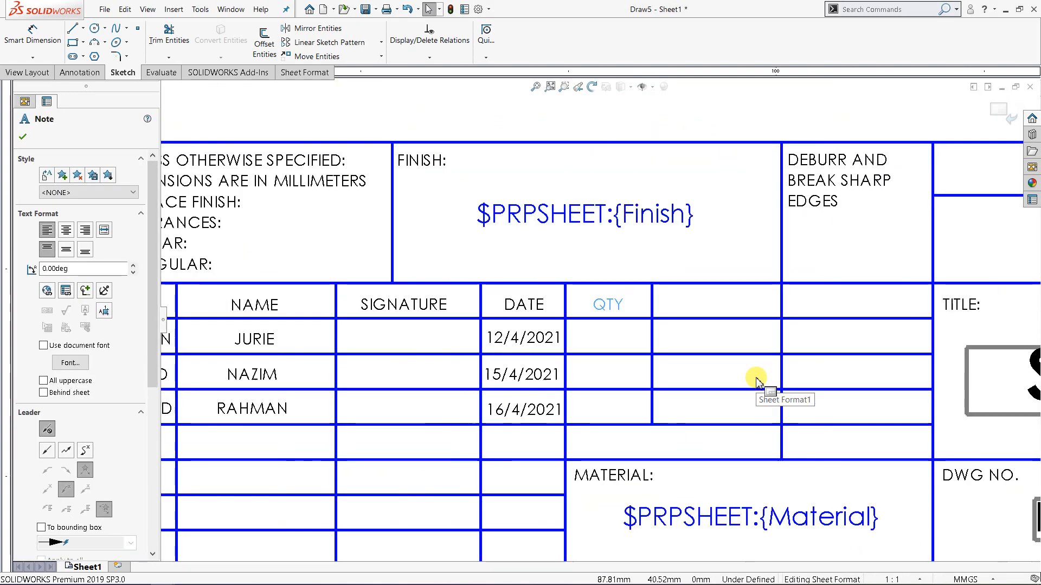
scroll(757, 376, "up", 6)
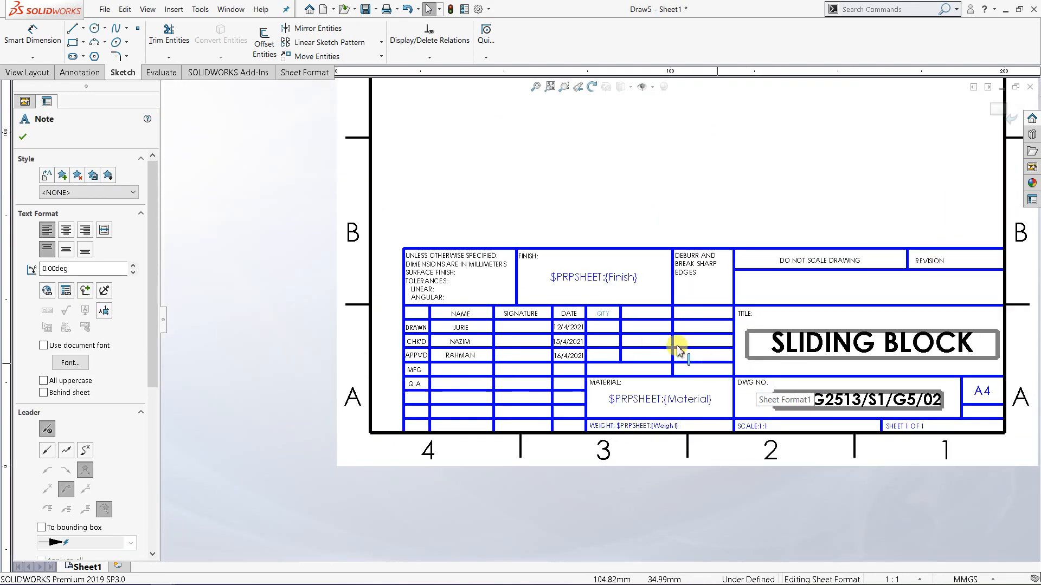
scroll(622, 325, "down", 10)
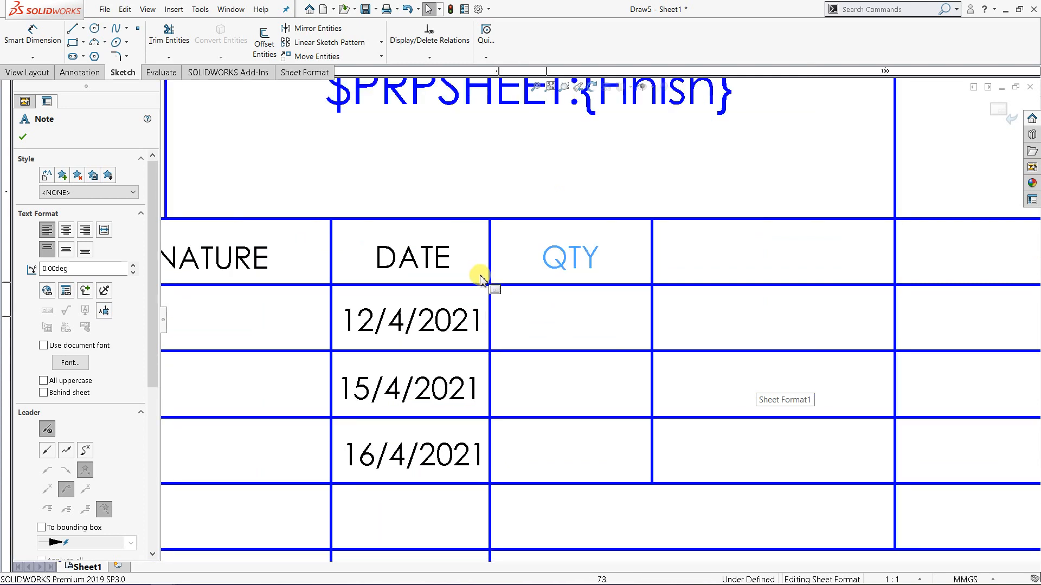
left_click(22, 136)
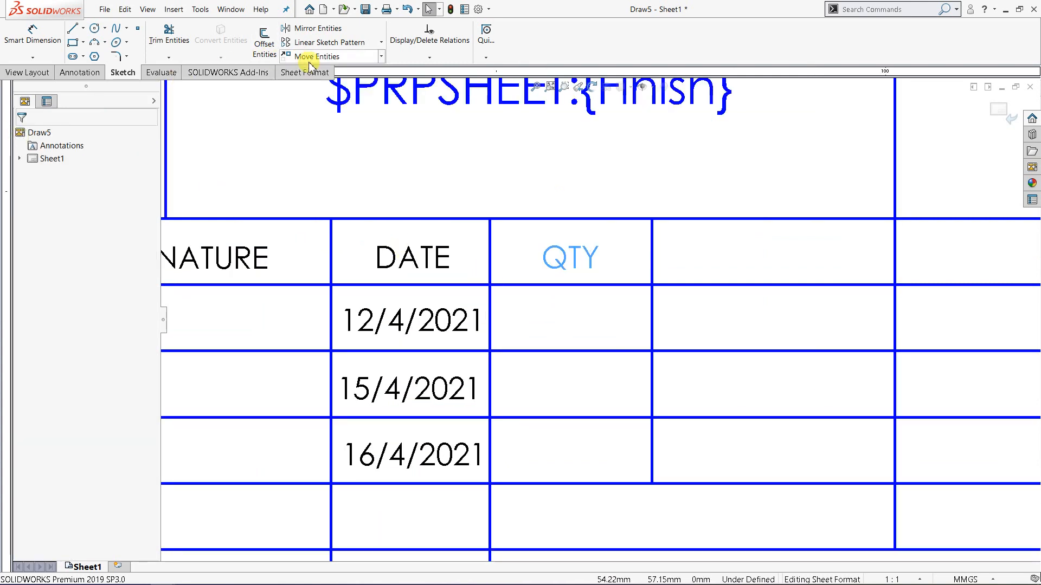
Step: Copy the QTY note into the cell directly below, from its header cell's upper-left corner to the lower cell's matching corner
left_click(382, 57)
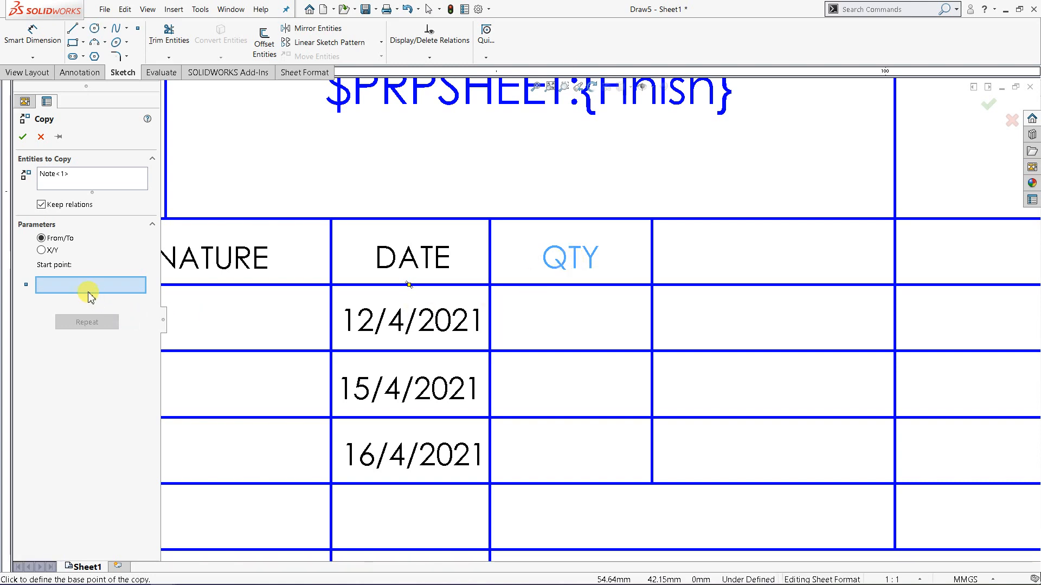
left_click(493, 220)
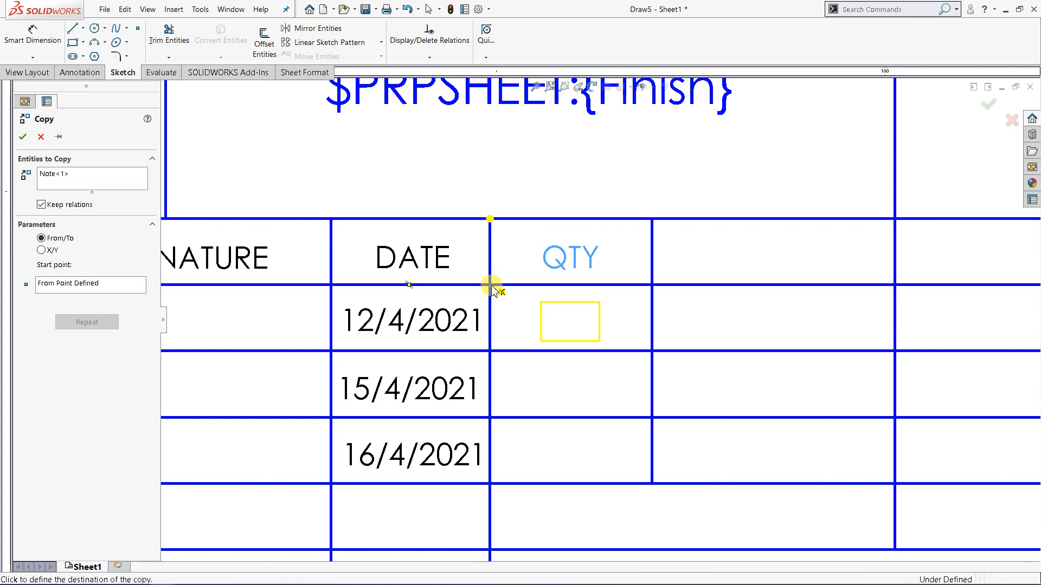
left_click(490, 286)
Step: Change the copied note under the QTY heading to 2 and centre it in its cell
left_click(576, 325)
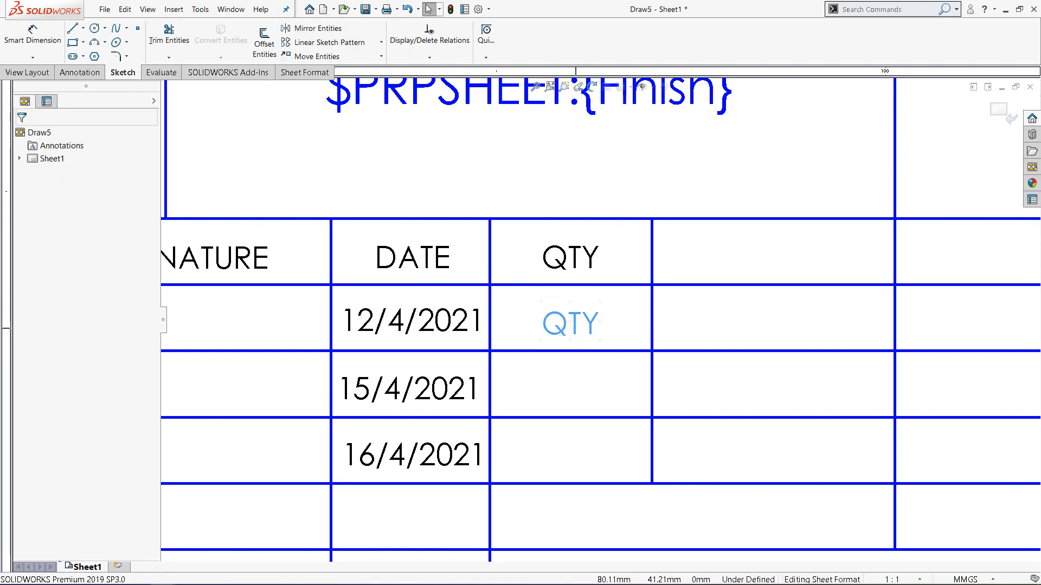
double_click(576, 325)
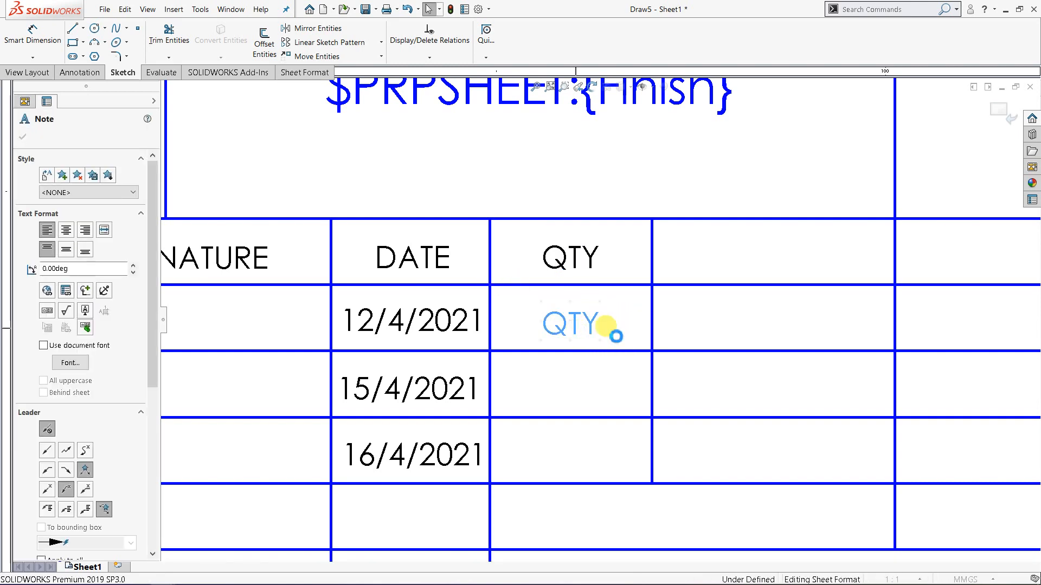
type("2")
left_click(22, 137)
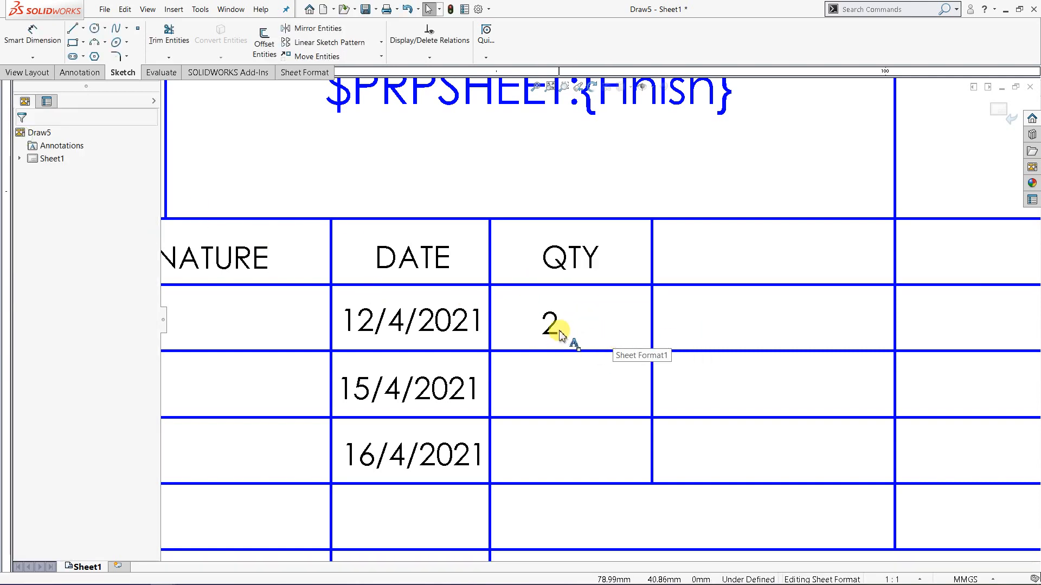
left_click_drag(559, 329, 579, 326)
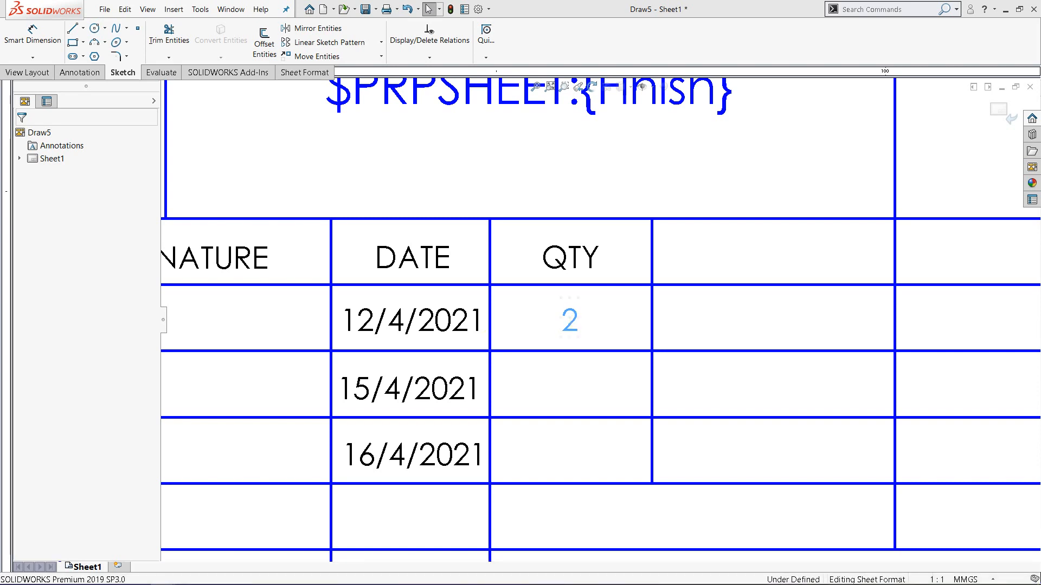
Step: Examine the QTY entry and the remaining cells of the title block
scroll(581, 361, "up", 2)
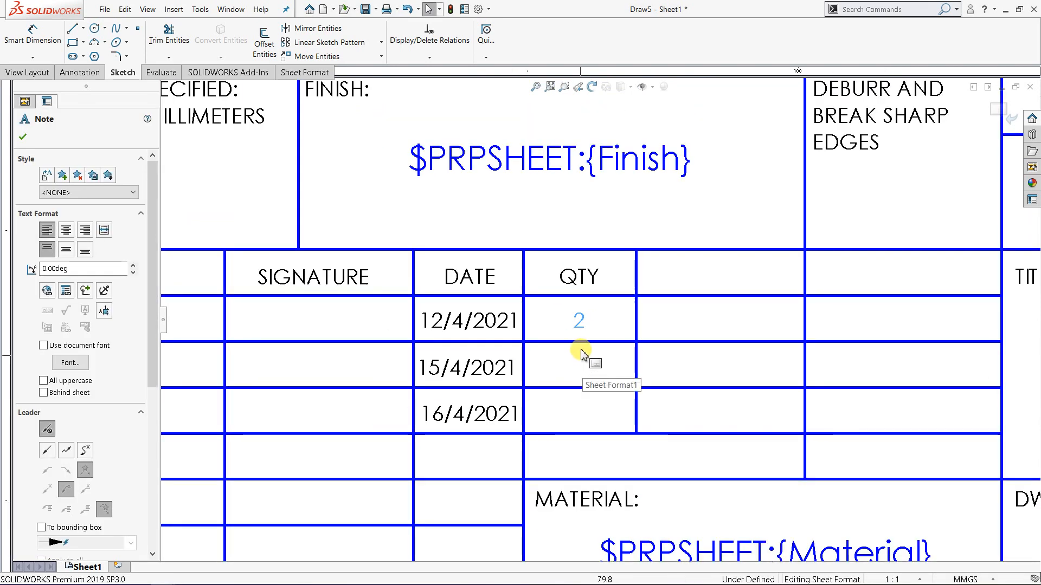
scroll(578, 349, "down", 2)
scroll(575, 317, "down", 3)
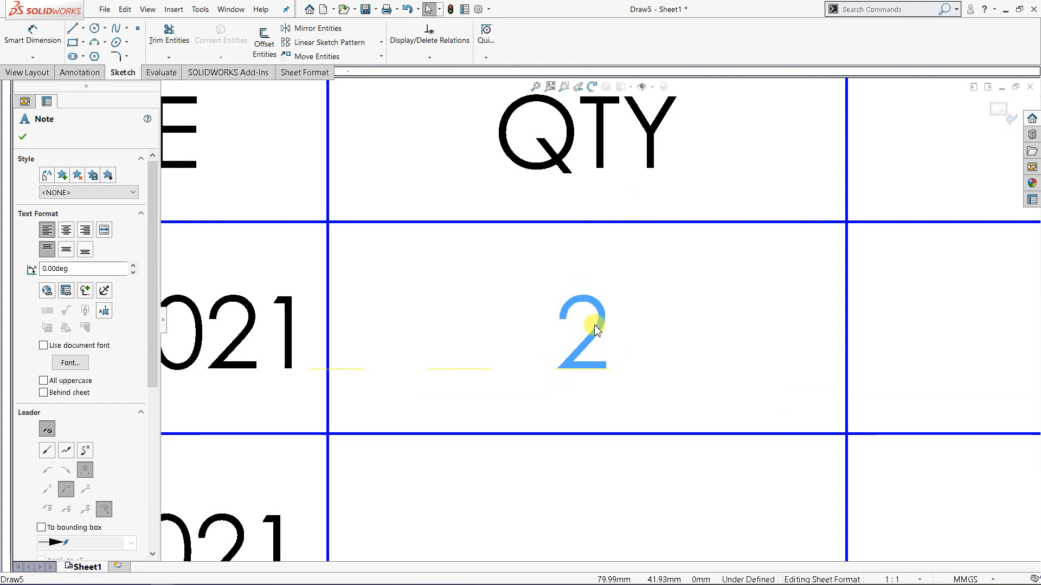
scroll(579, 256, "up", 3)
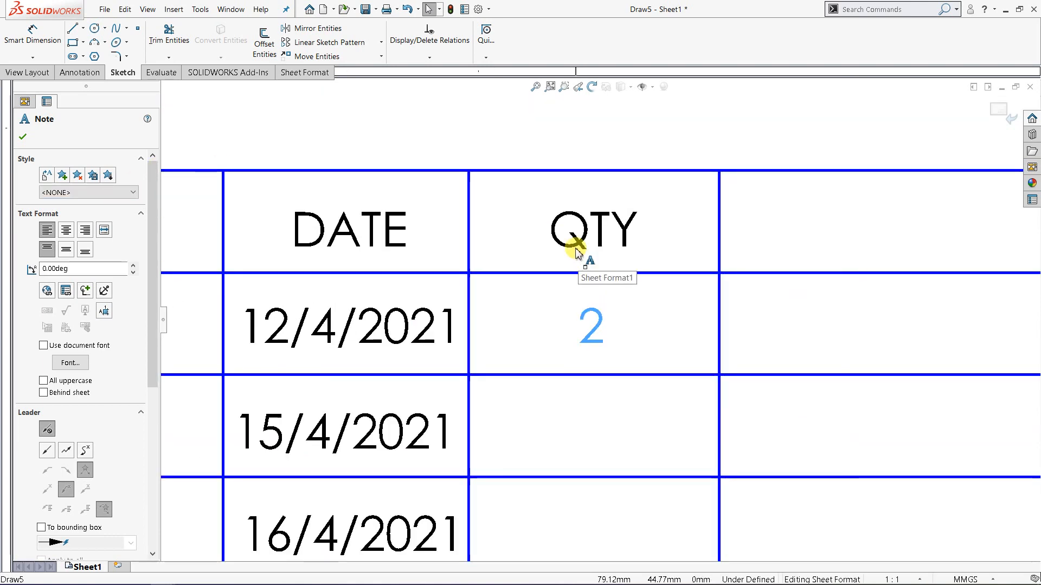
scroll(551, 227, "up", 5)
scroll(624, 471, "down", 4)
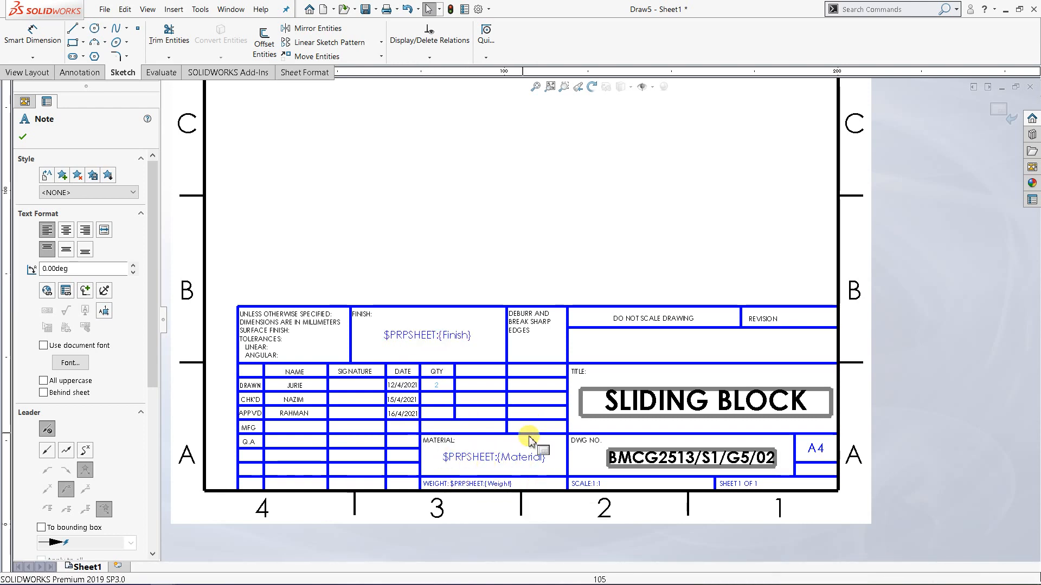
scroll(542, 369, "down", 5)
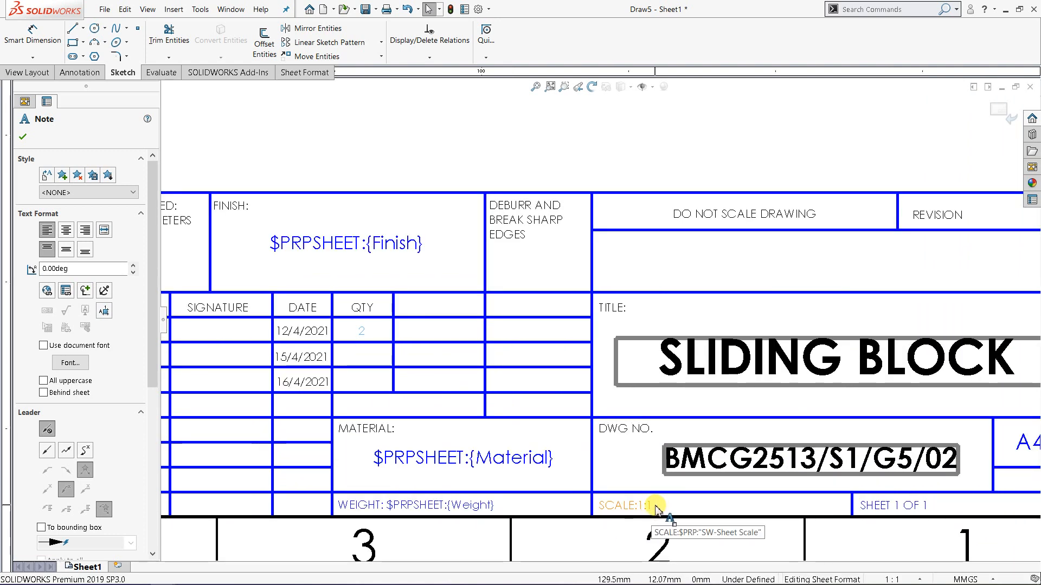
scroll(818, 258, "up", 3)
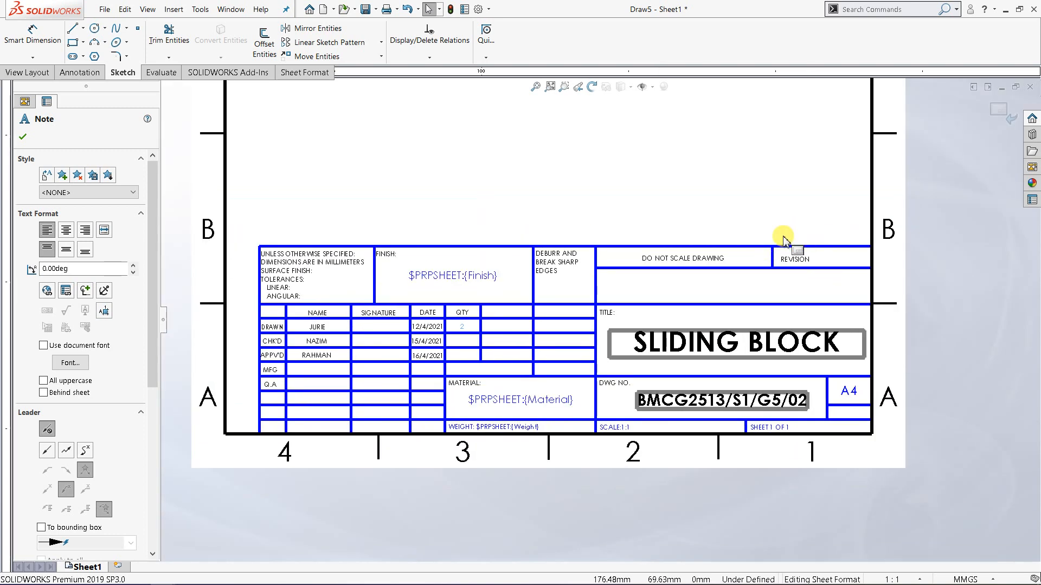
Step: Fill the empty company name note above the TITLE cell with SMART DESIGN ENTERPRISE
scroll(786, 235, "down", 2)
scroll(736, 279, "down", 2)
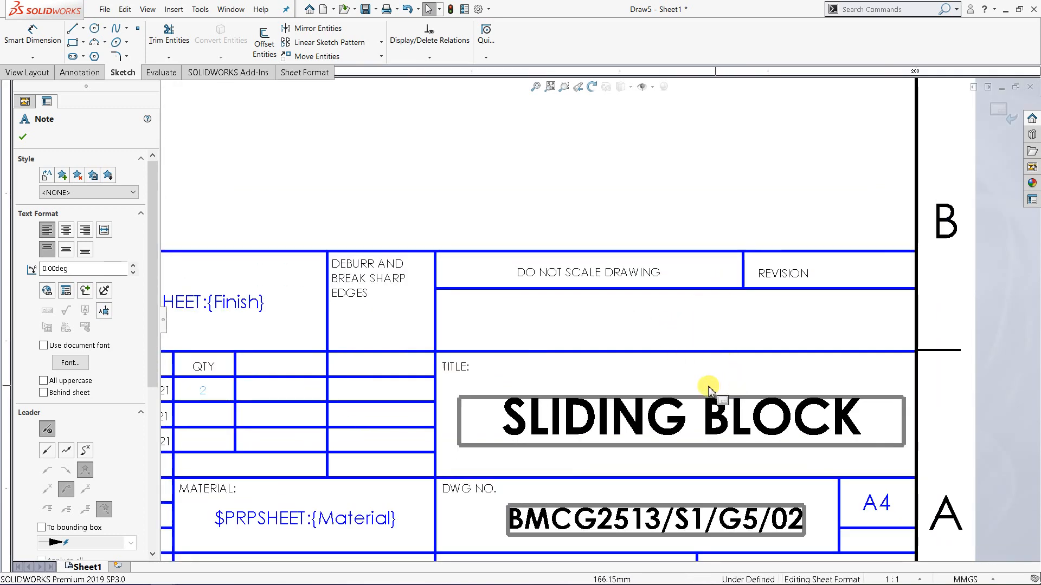
scroll(694, 347, "down", 1)
left_click(697, 325)
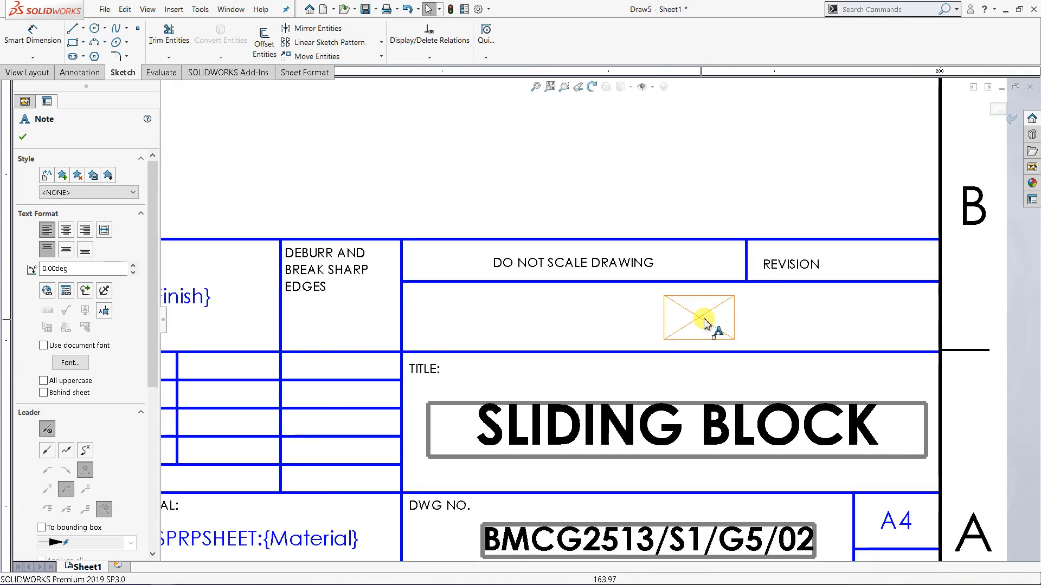
left_click(699, 318)
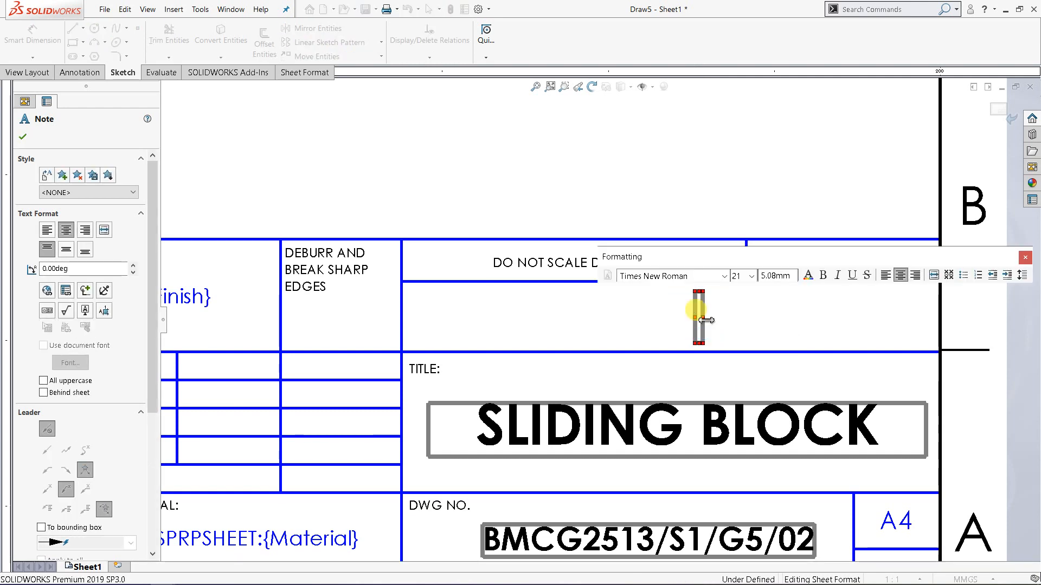
type("SMART DE")
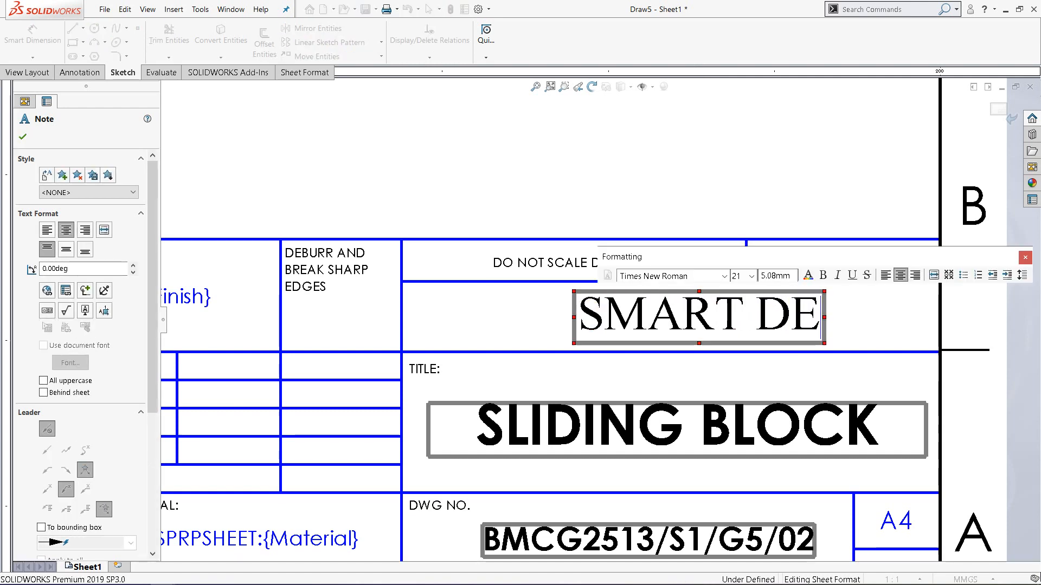
type("SIGN ENT")
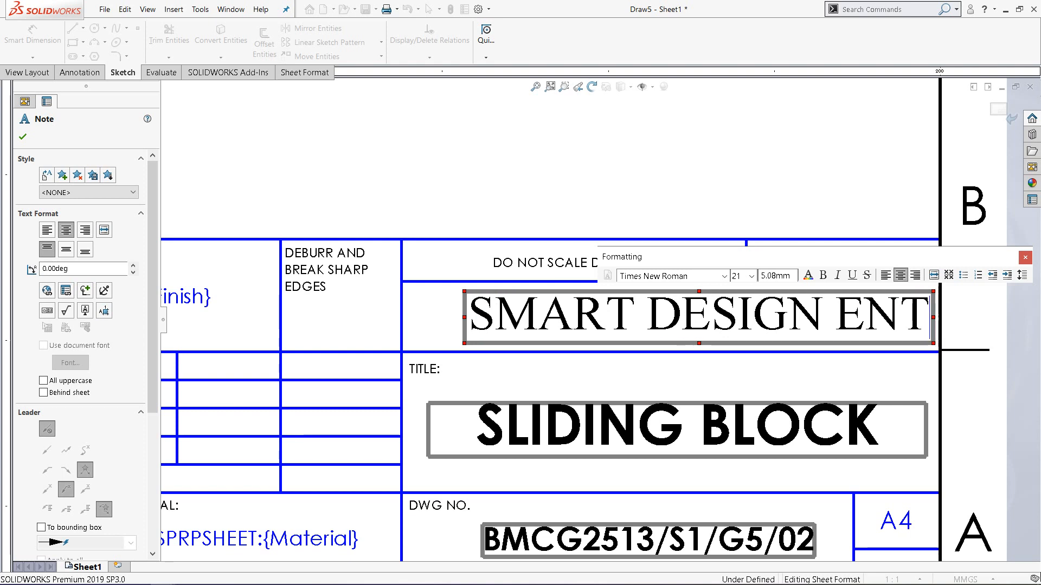
type("ERPRISE")
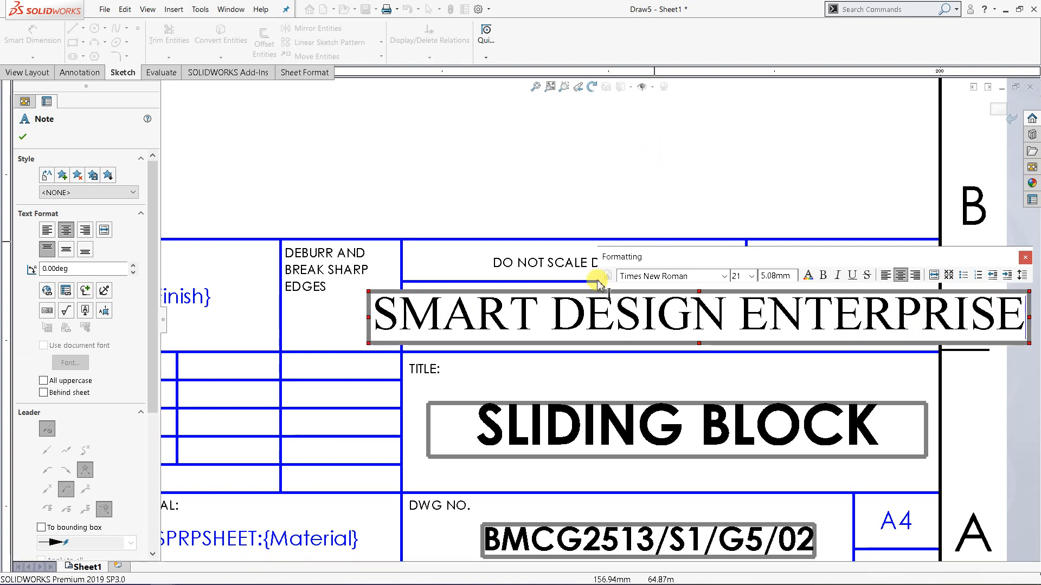
Step: Set the font of the whole company name text to Century Gothic
left_click_drag(373, 320, 970, 344)
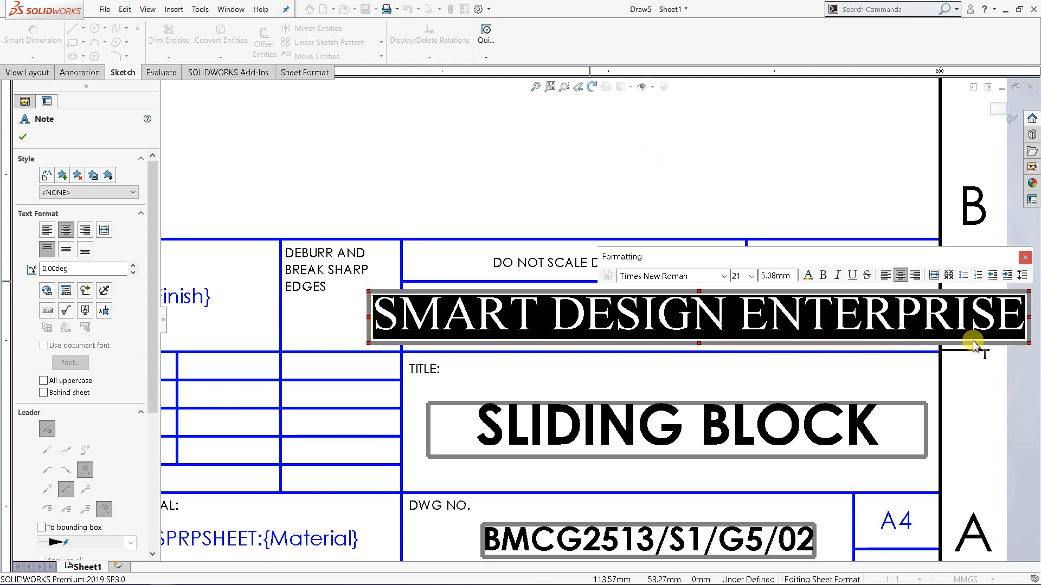
left_click(699, 277)
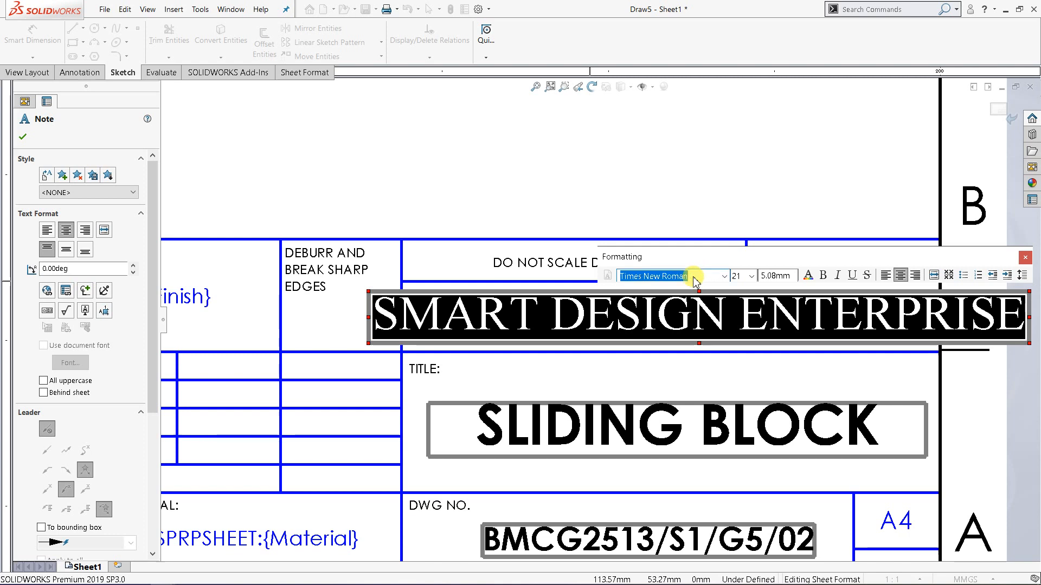
type("CEN")
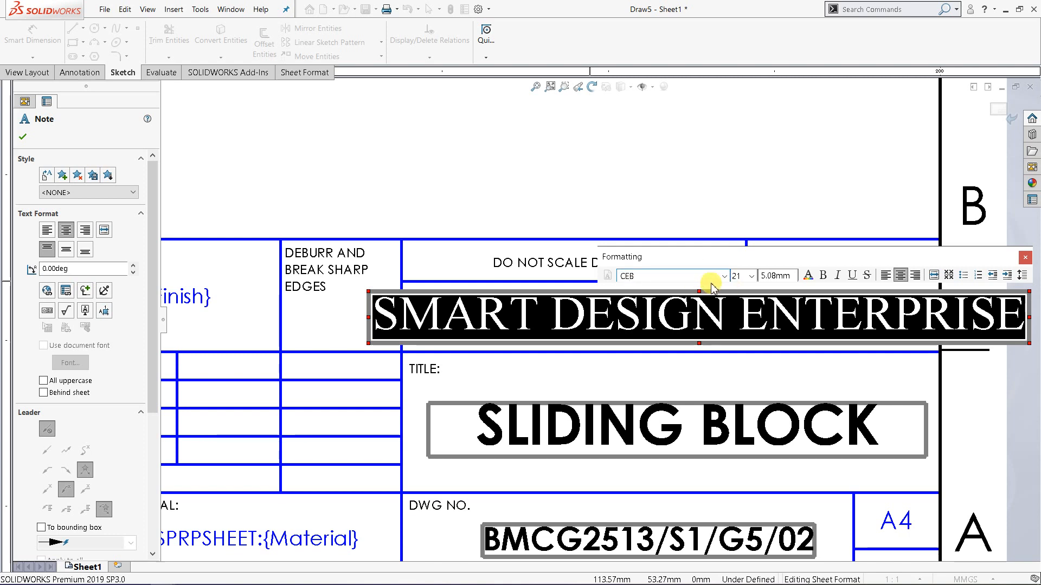
left_click(724, 282)
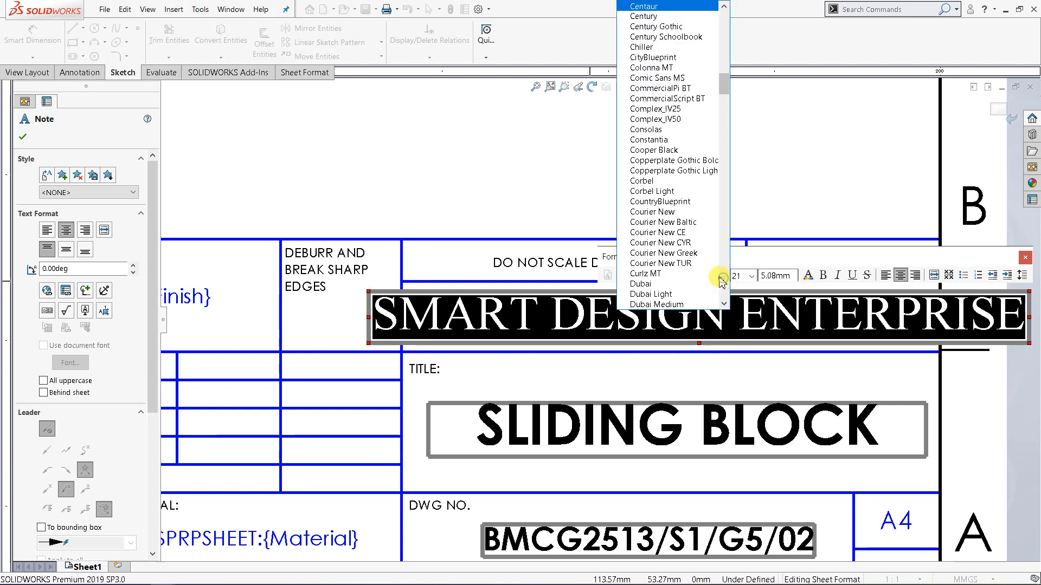
left_click(673, 32)
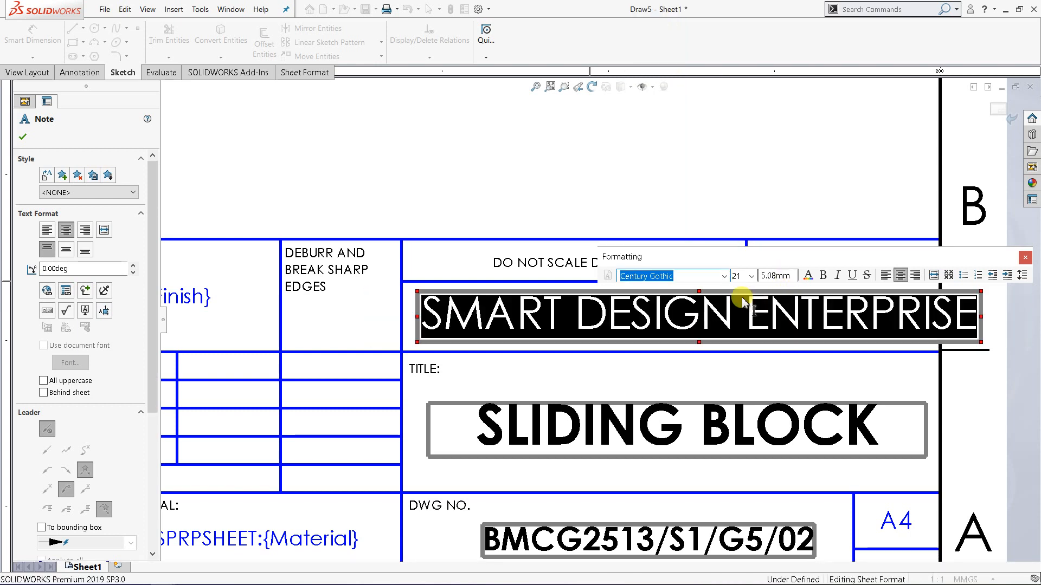
Step: Make the company name text bold with font size 16 and finish editing the note
left_click(823, 275)
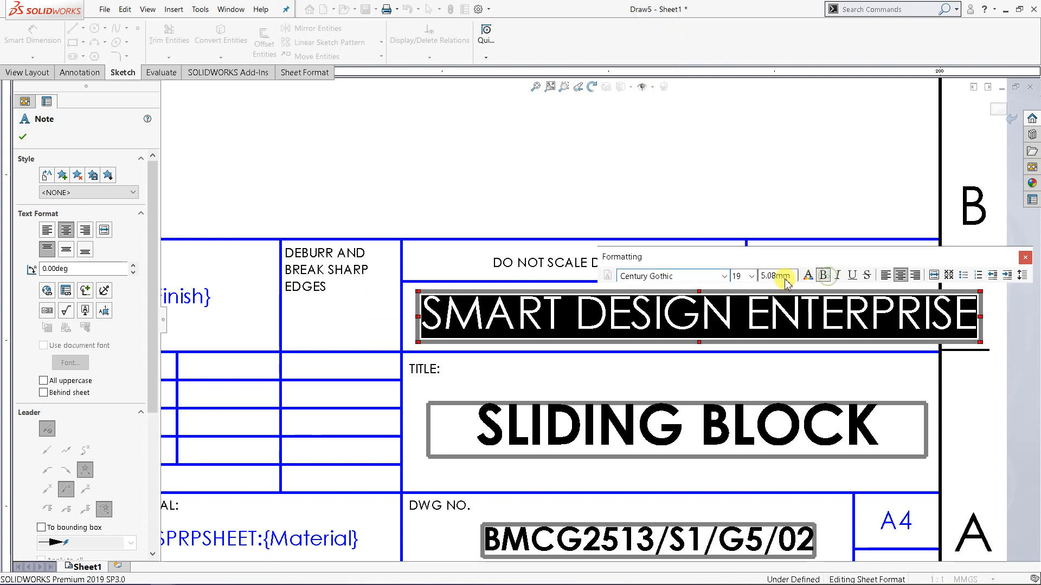
left_click(751, 276)
left_click(738, 344)
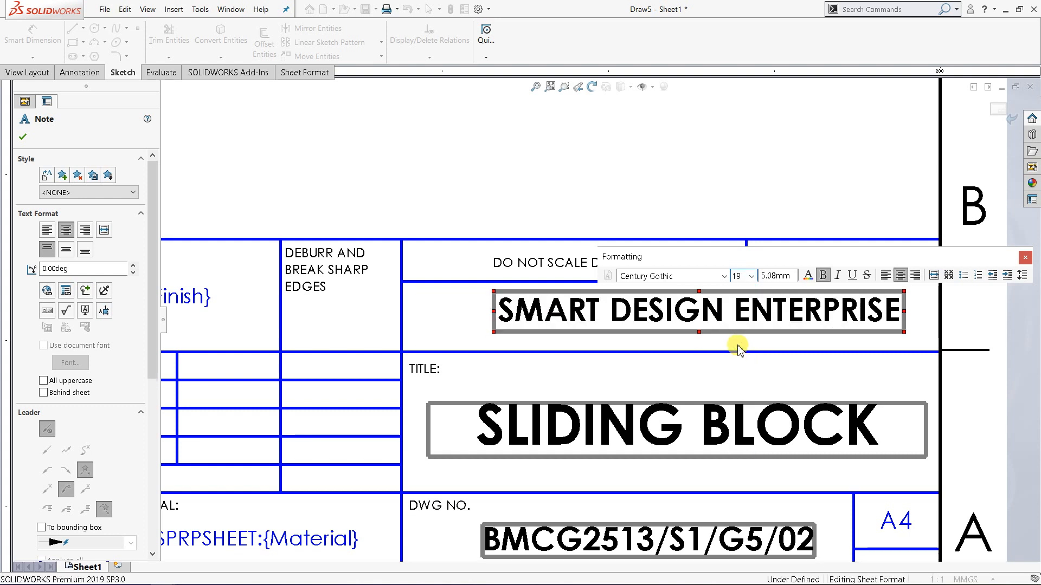
left_click(753, 277)
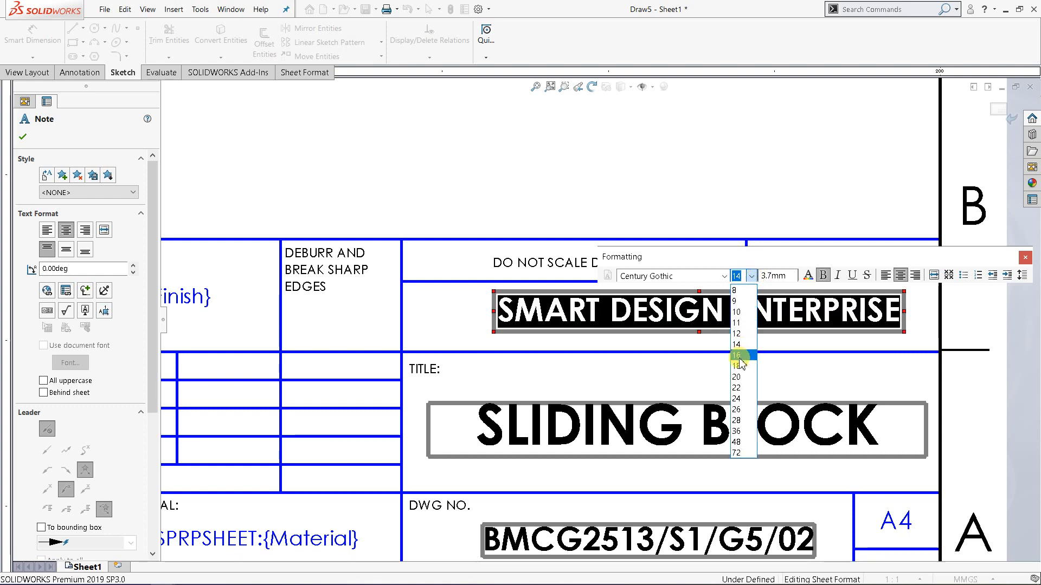
left_click(738, 355)
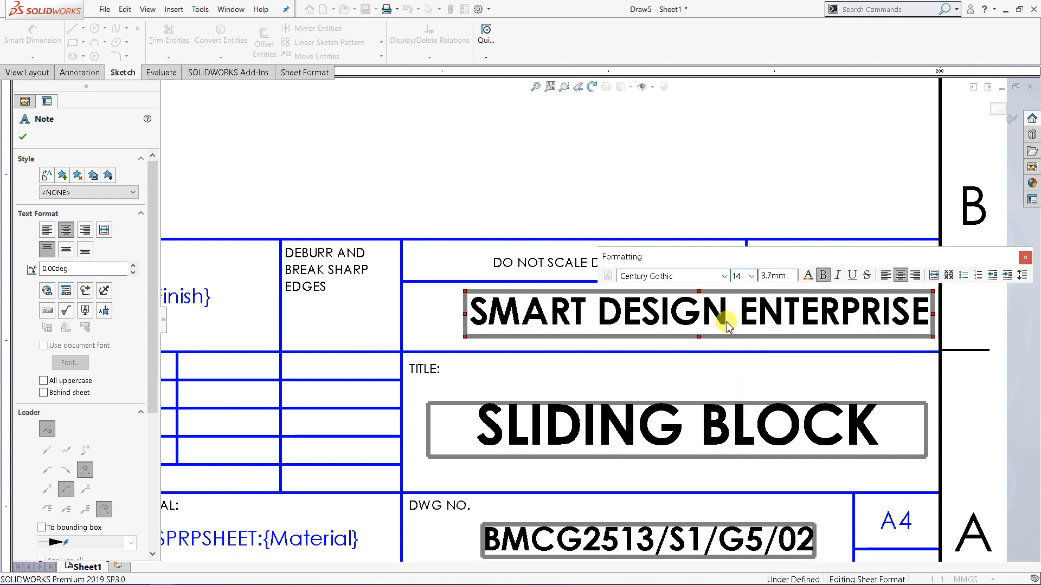
left_click(23, 138)
Step: Move the SMART DESIGN ENTERPRISE note so that it sits centred in its cell above the TITLE cell
scroll(691, 337, "down", 1)
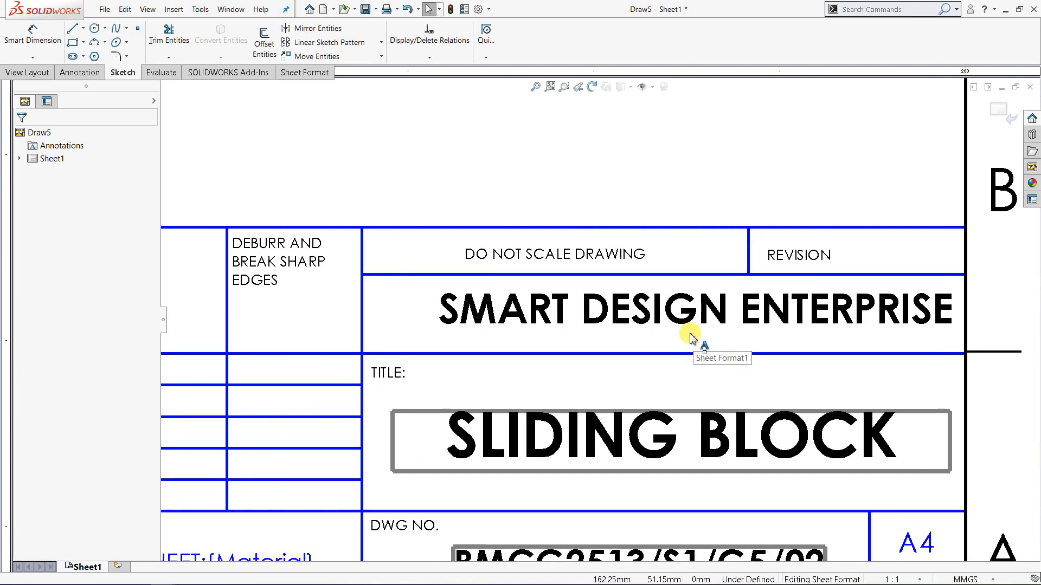
scroll(692, 337, "down", 1)
scroll(879, 318, "up", 1)
scroll(797, 315, "down", 1)
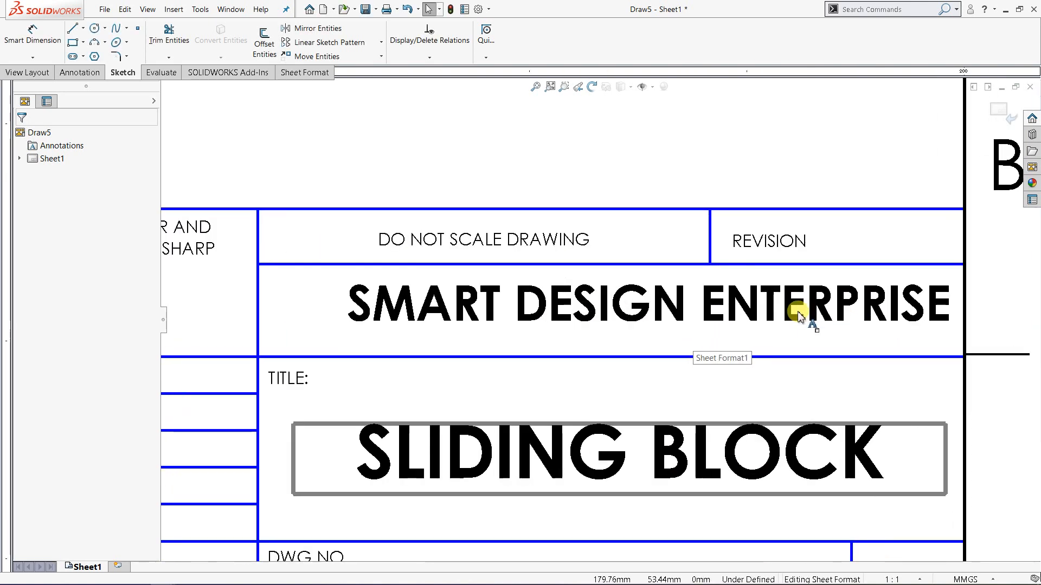
left_click_drag(715, 302, 676, 314)
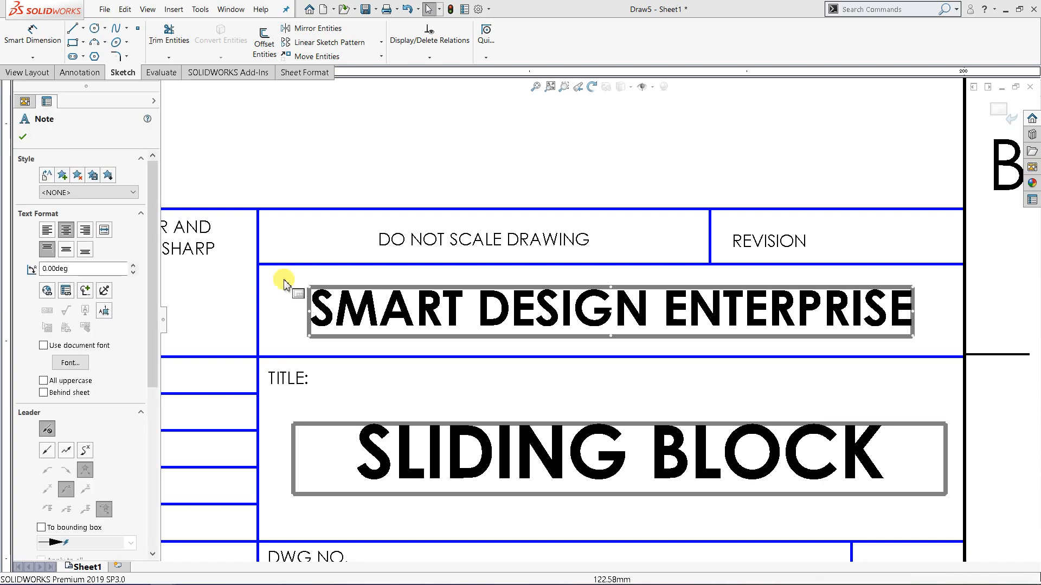
left_click(30, 140)
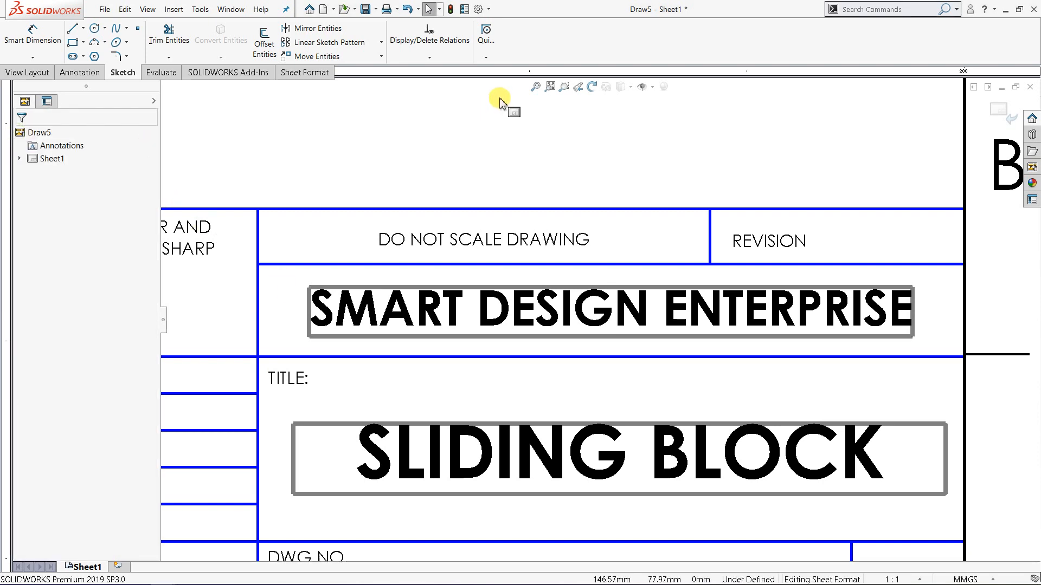
Step: Fit the whole sheet in view, return Sheet1 to sheet editing and review its title block
key("f")
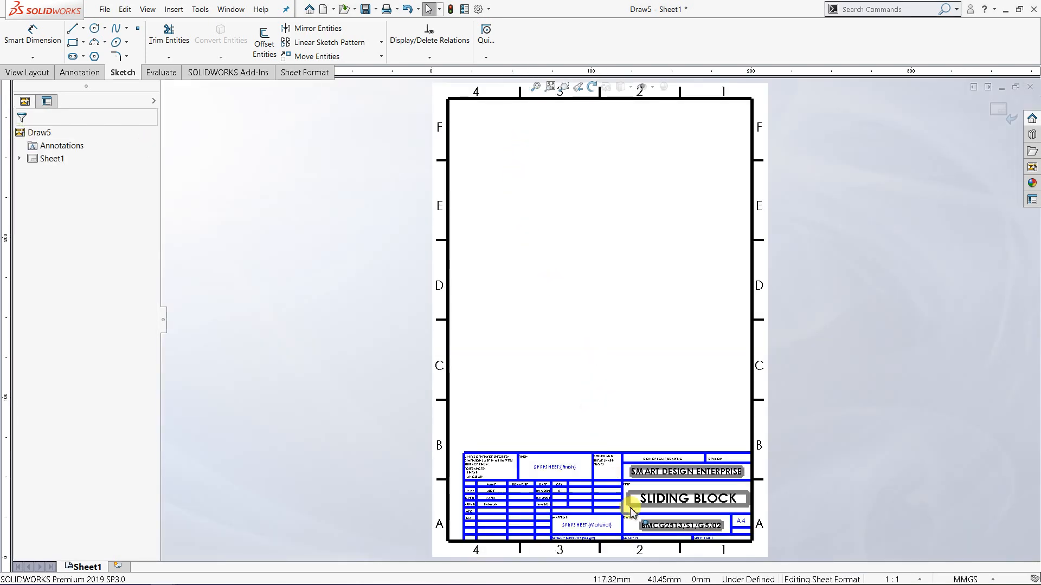
scroll(618, 512, "down", 3)
key("f")
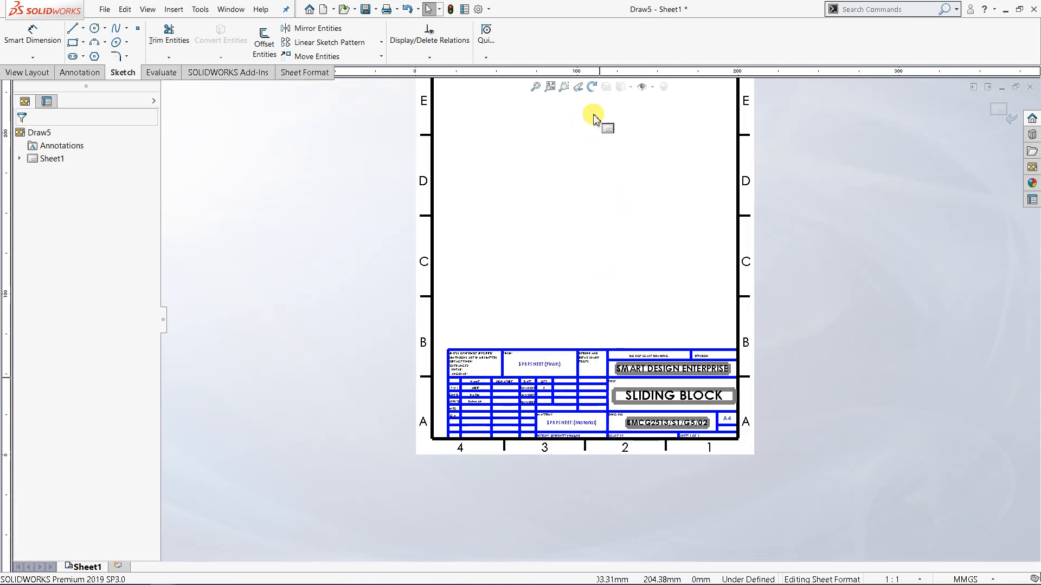
left_click(550, 87)
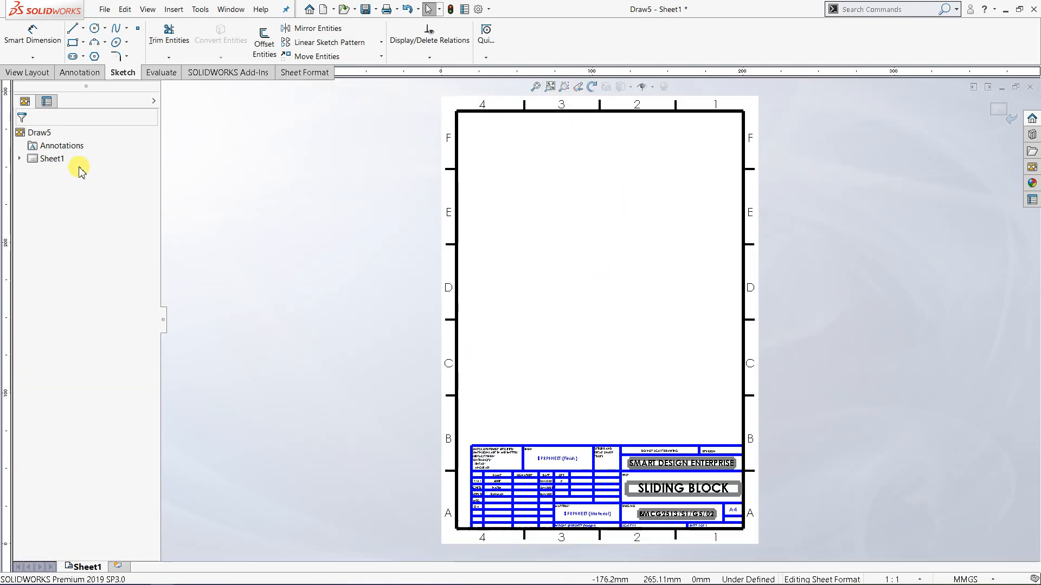
right_click(49, 161)
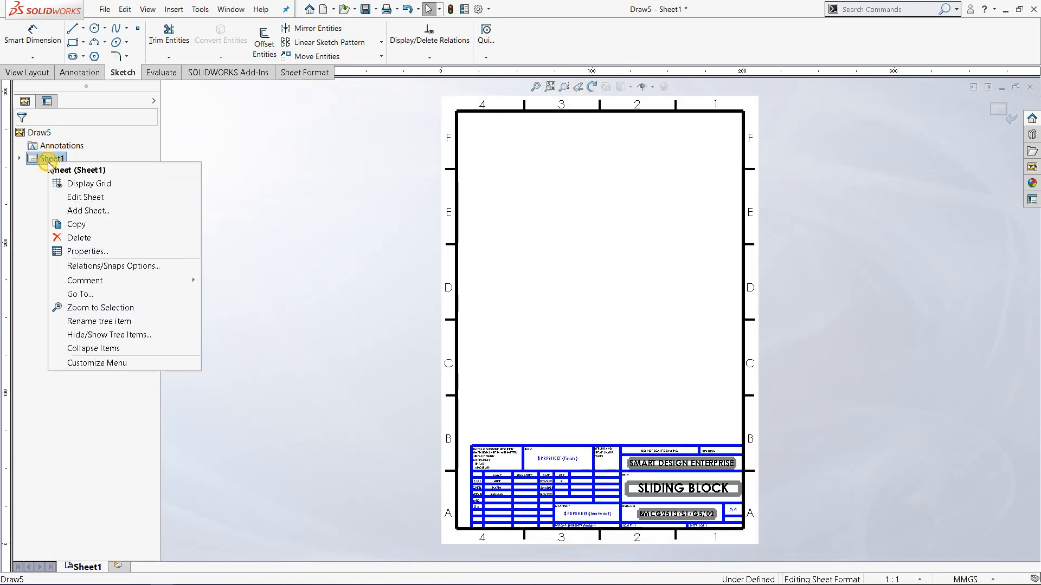
left_click(79, 198)
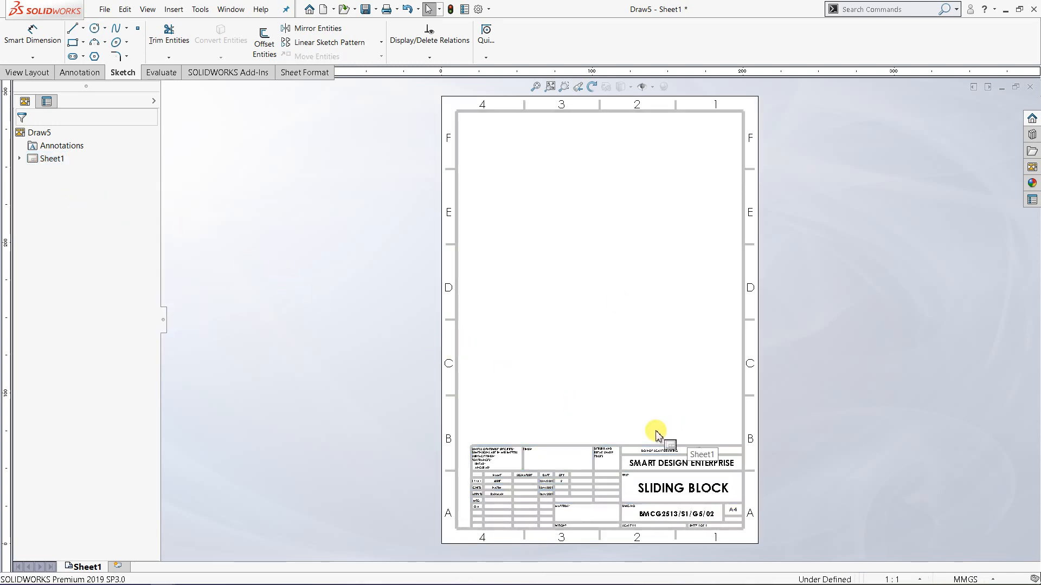
scroll(587, 498, "down", 5)
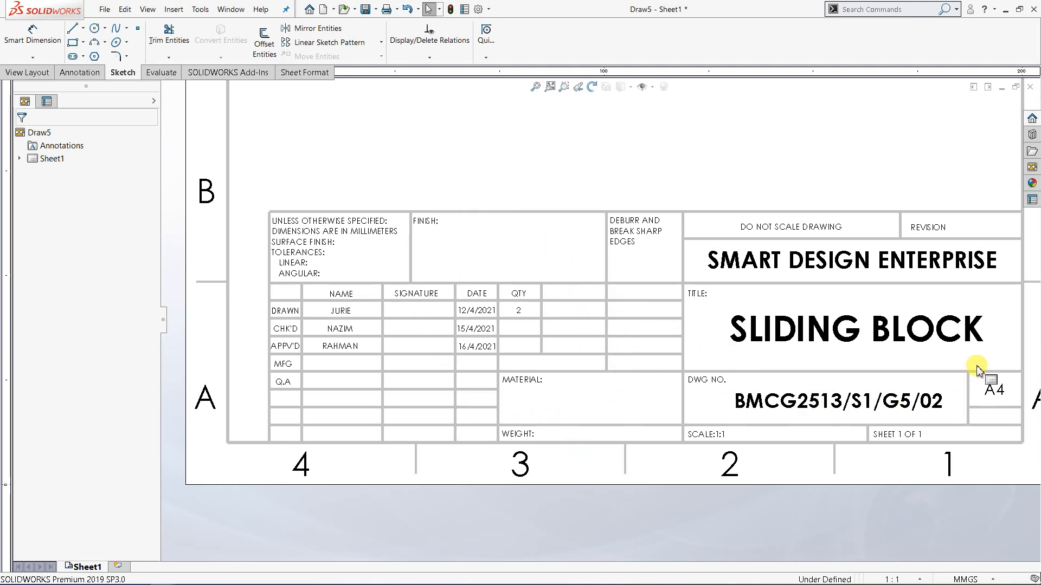
Step: Reopen the sheet format of Sheet1 for editing and look over the title block
right_click(50, 160)
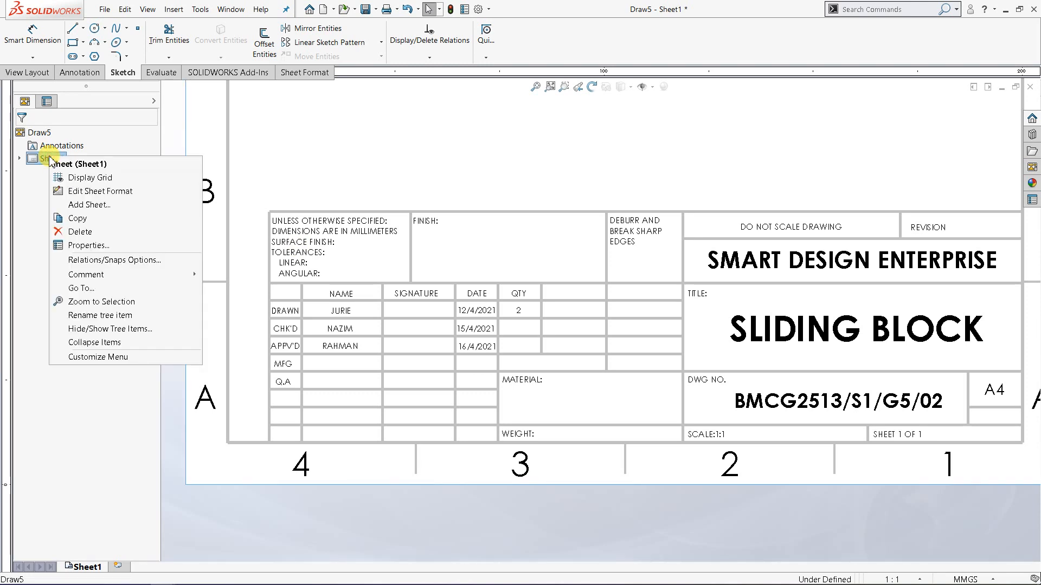
left_click(87, 190)
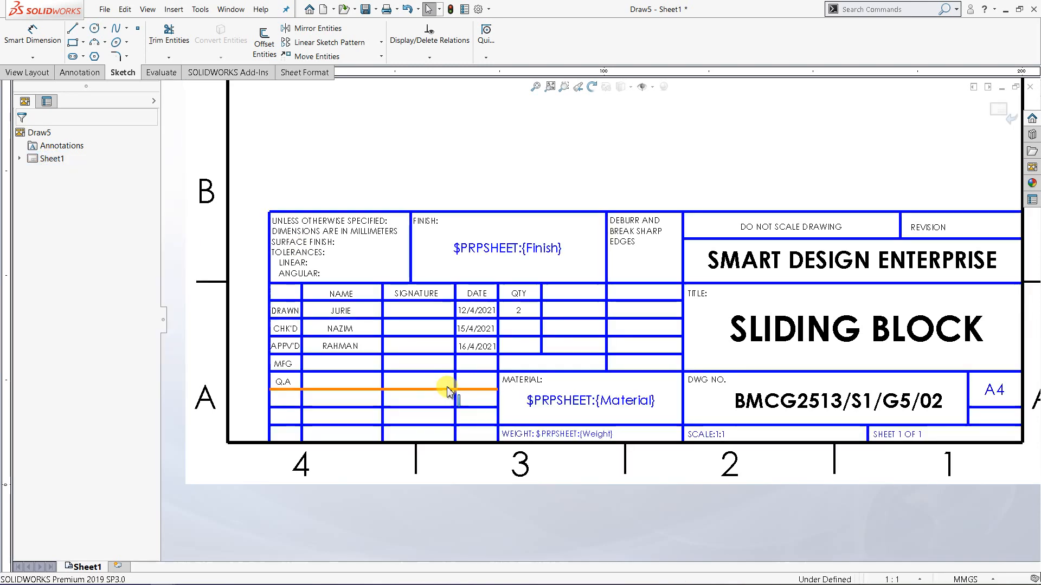
scroll(754, 422, "down", 3)
scroll(767, 399, "up", 6)
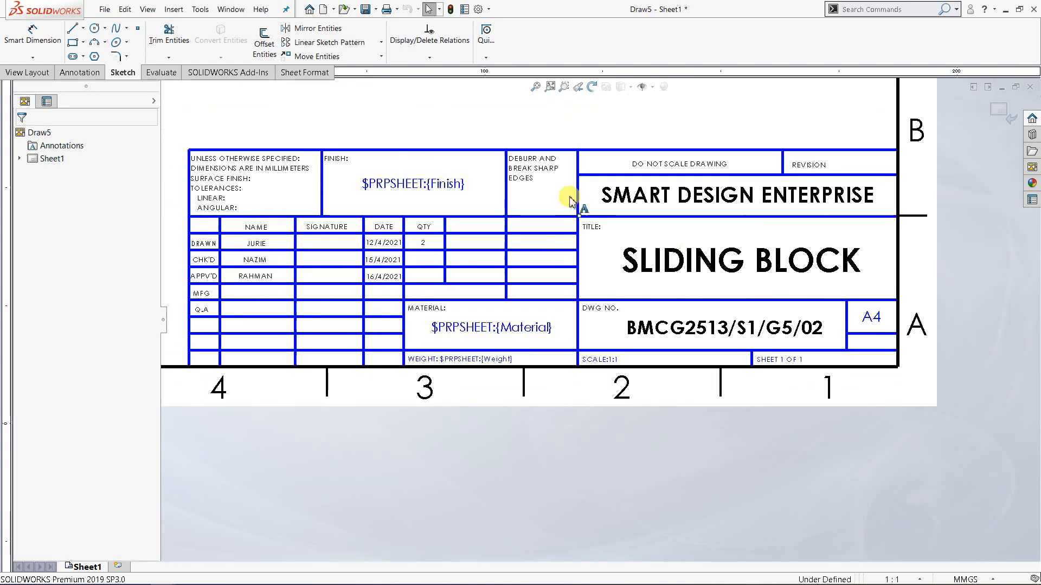
scroll(366, 193, "down", 2)
scroll(372, 199, "up", 3)
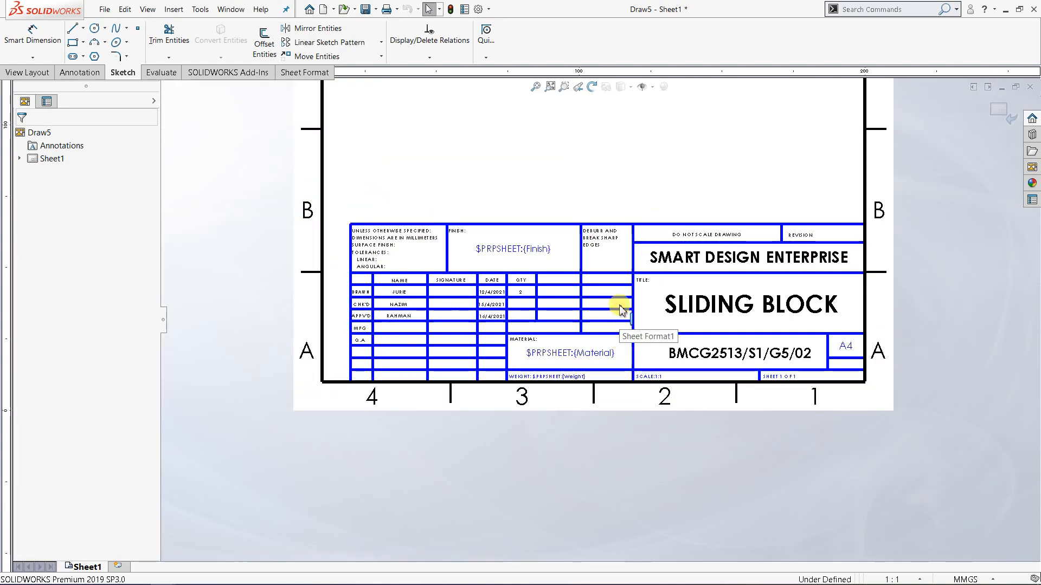
Step: Leave the sheet format of Sheet1 for normal sheet editing, check the finished title block and fit the whole sheet in view
scroll(620, 310, "down", 1)
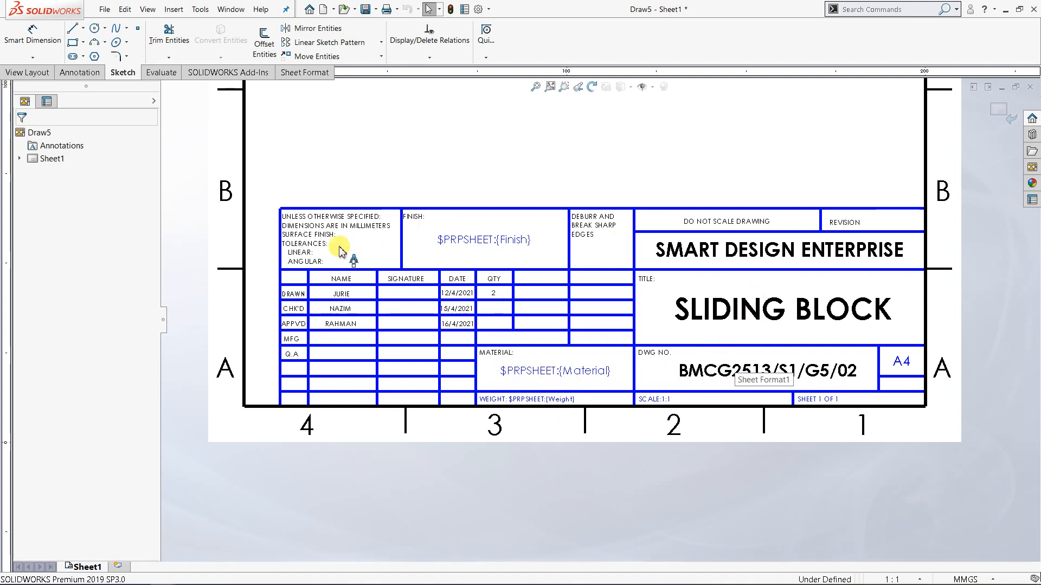
right_click(54, 162)
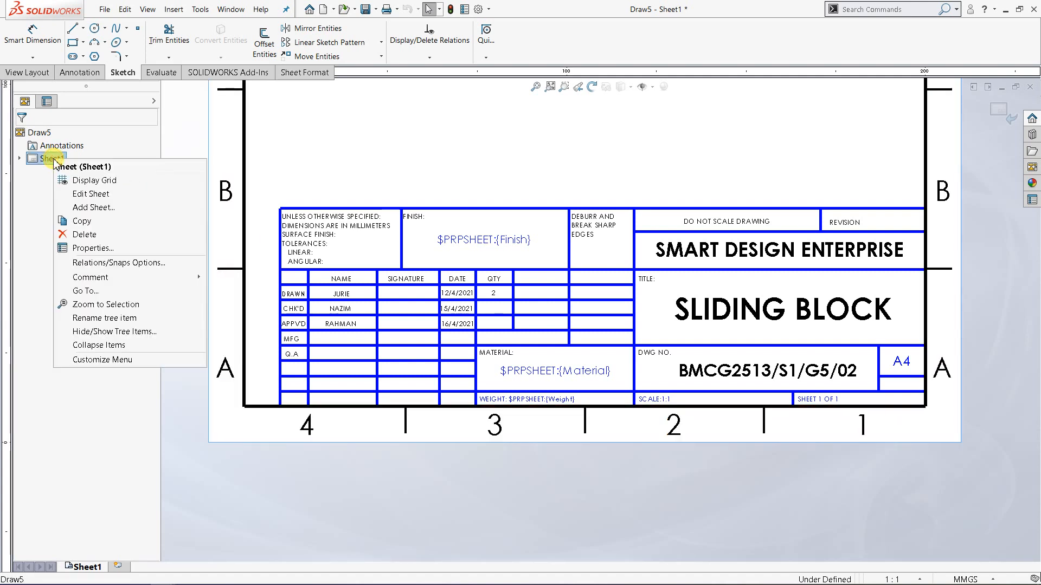
left_click(85, 191)
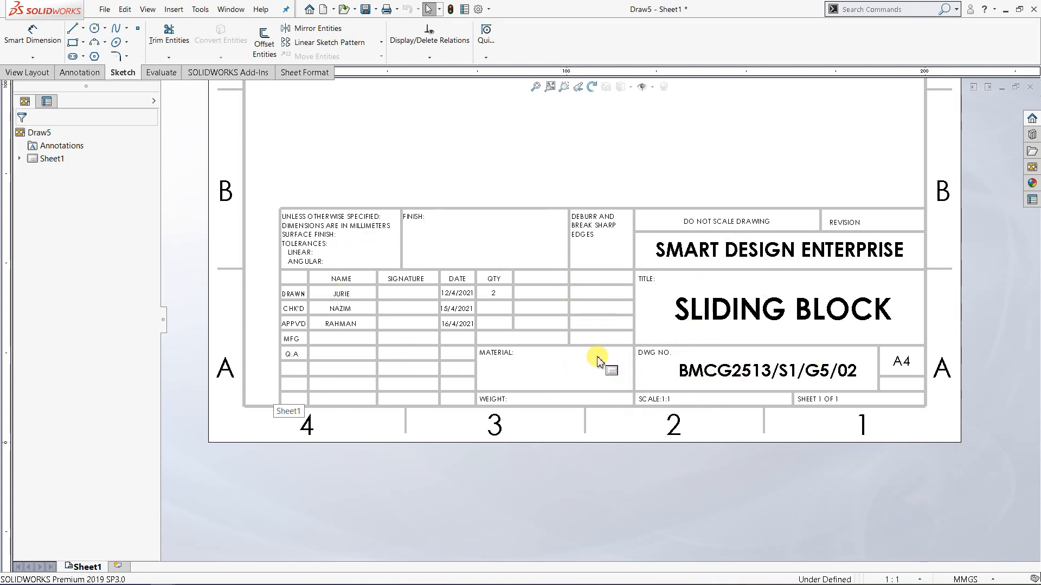
scroll(590, 293, "up", 2)
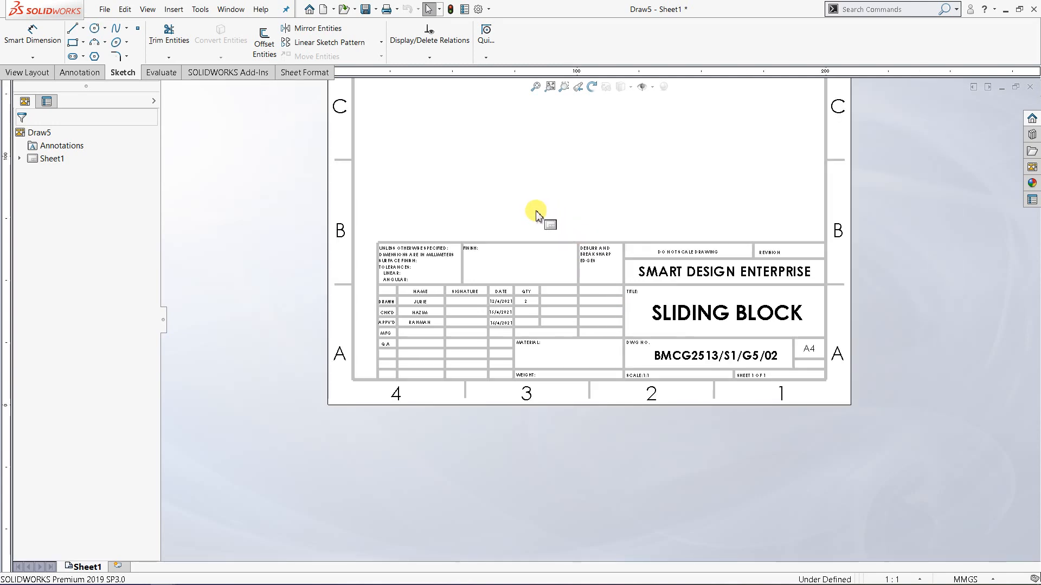
scroll(535, 212, "down", 2)
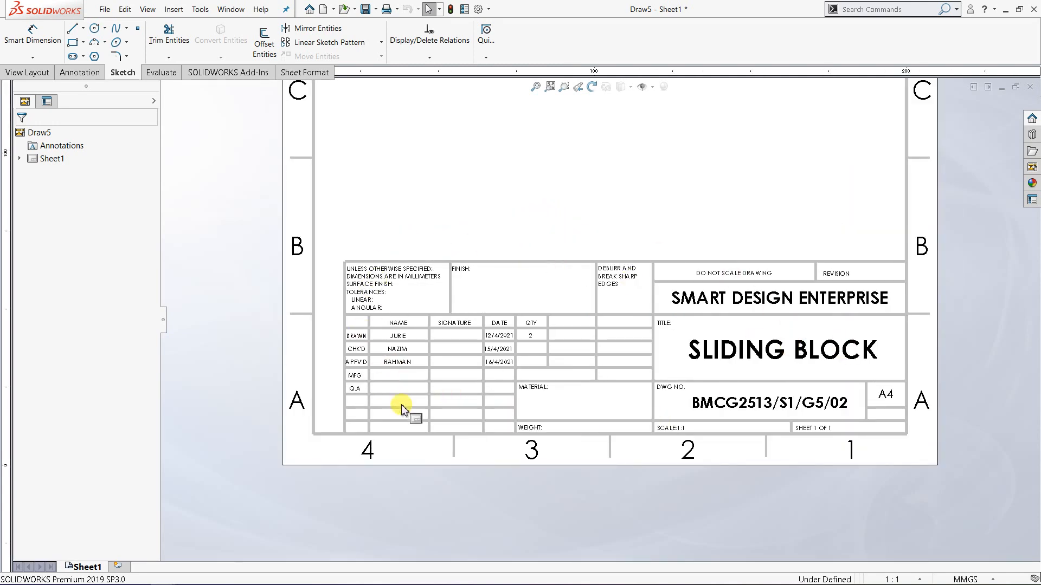
scroll(623, 225, "up", 4)
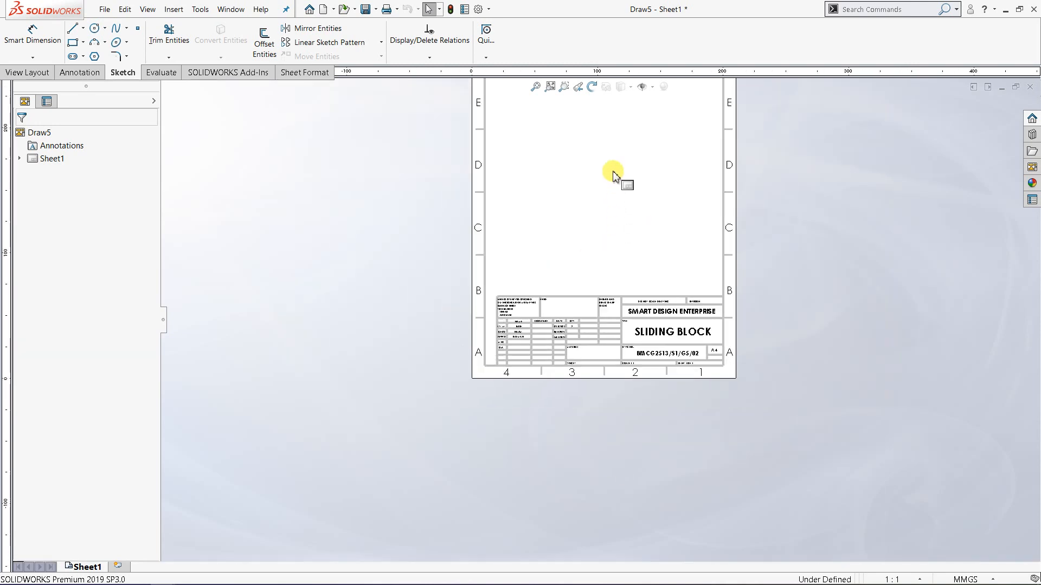
left_click(550, 87)
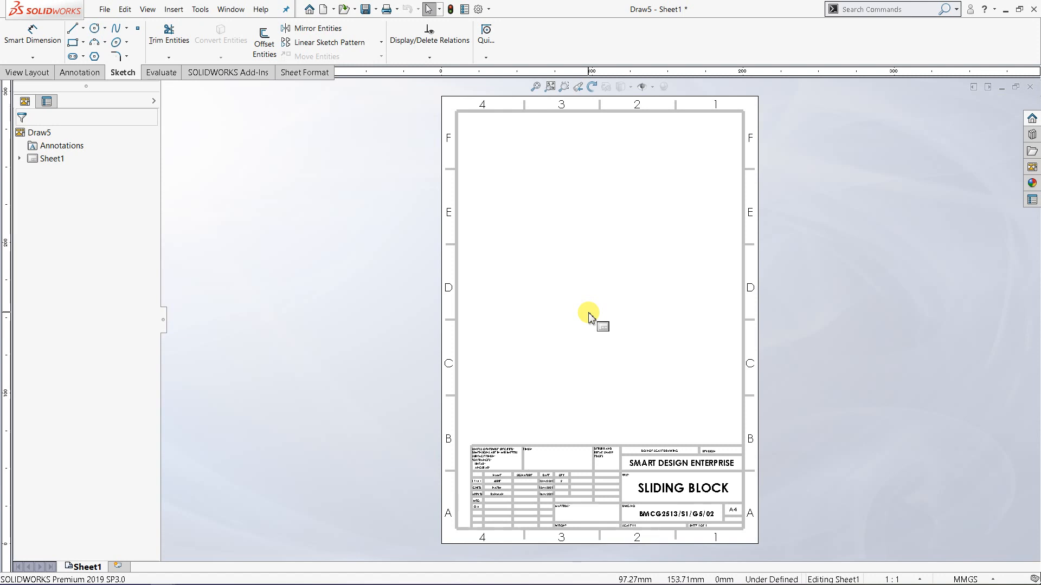
key("super+p")
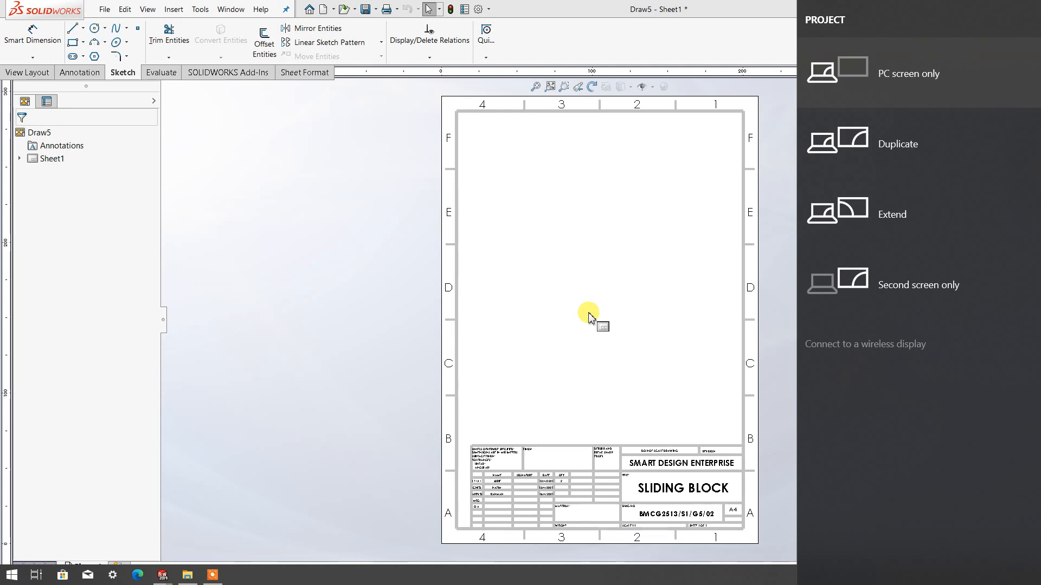
left_click(212, 573)
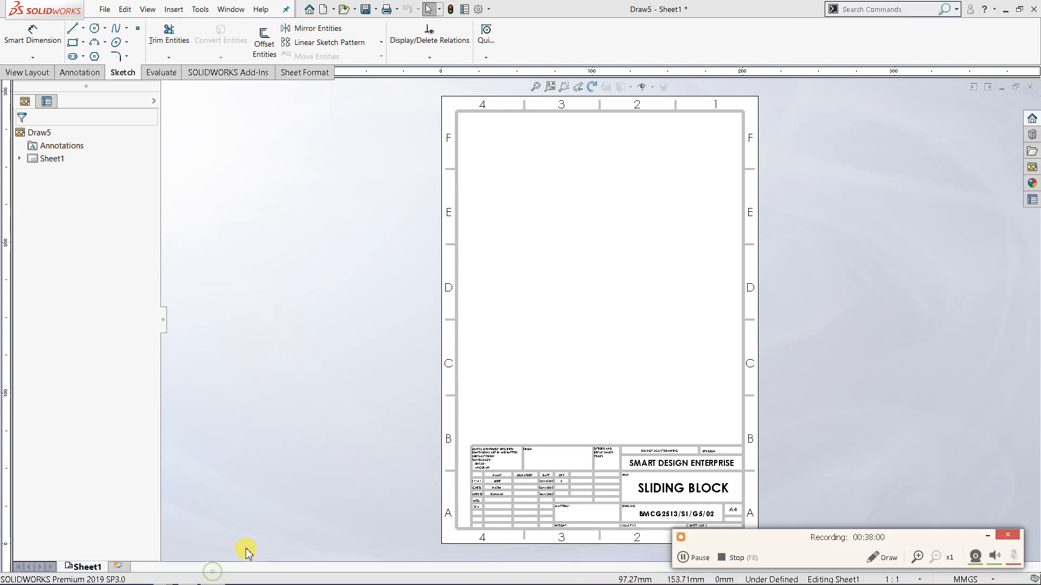